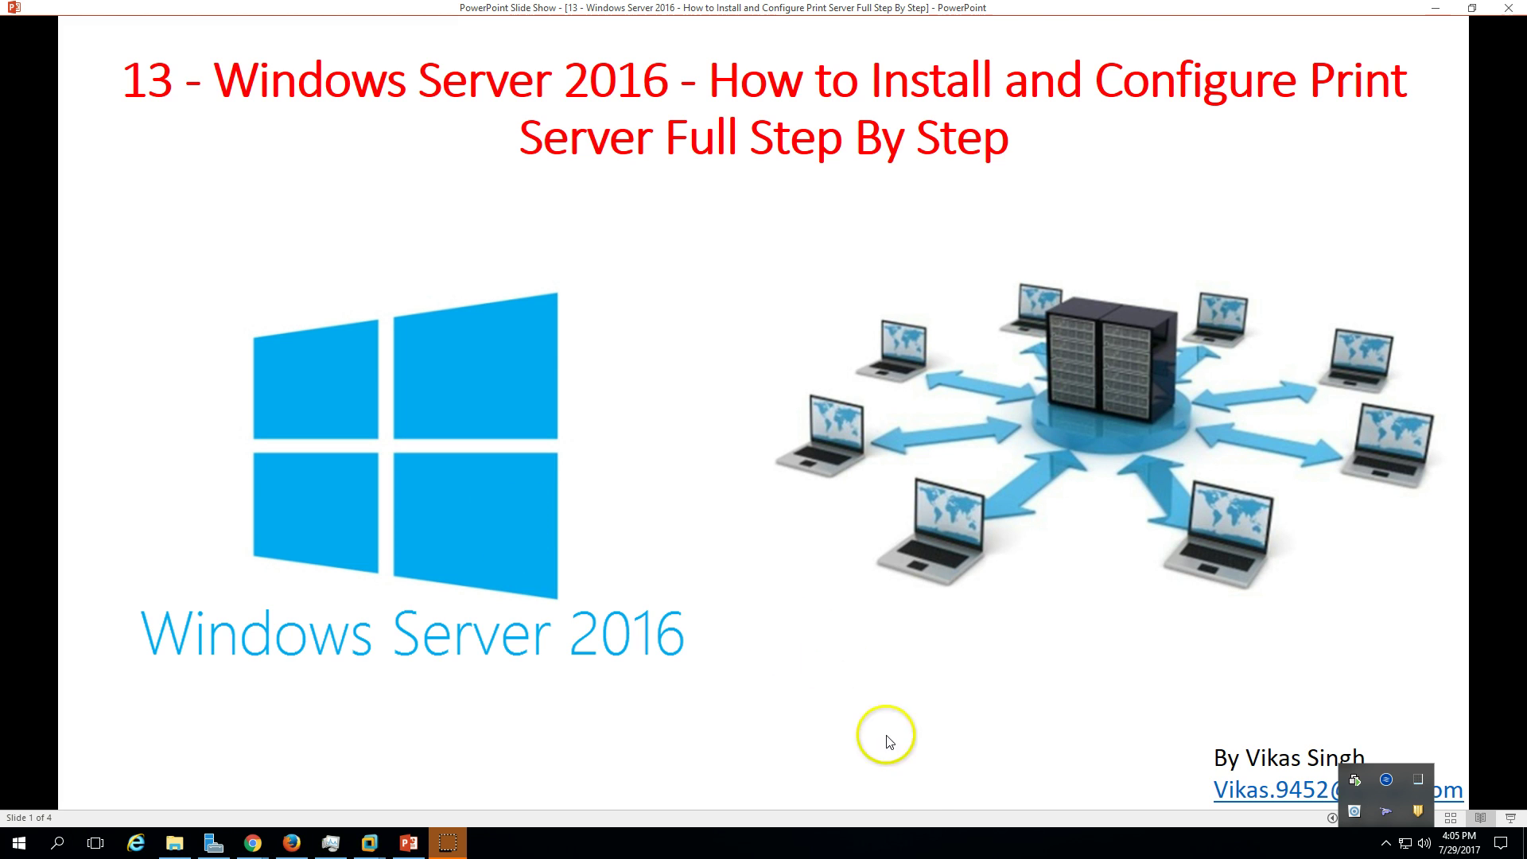
# Show the demo environment slide, switch to the Win2K16-DC01 virtual machine in VMware Workstation, and view its local server properties
pyautogui.click(1384, 817)
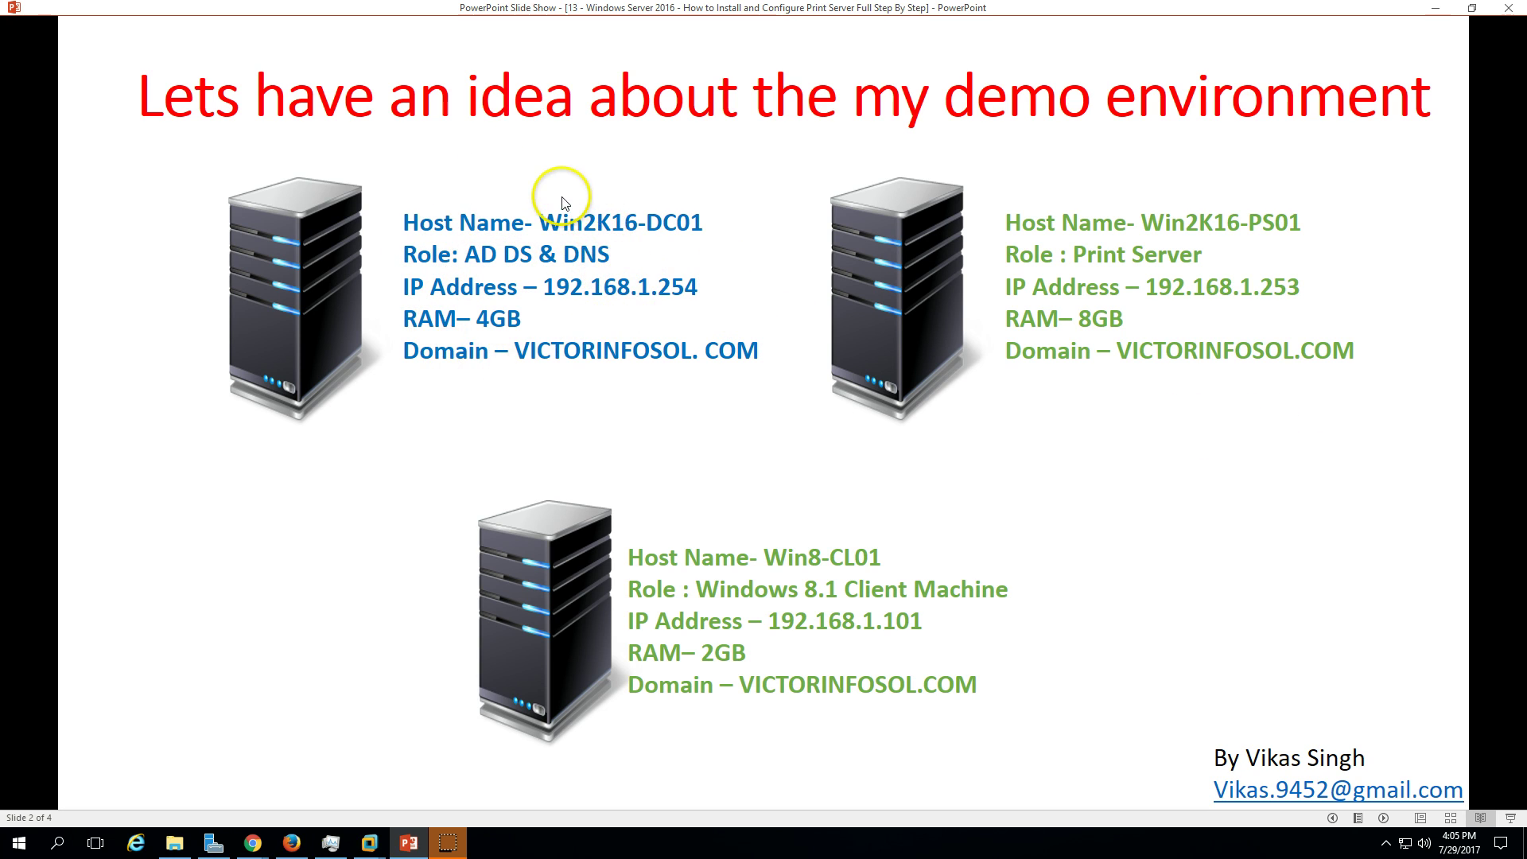
pyautogui.moveTo(376, 850)
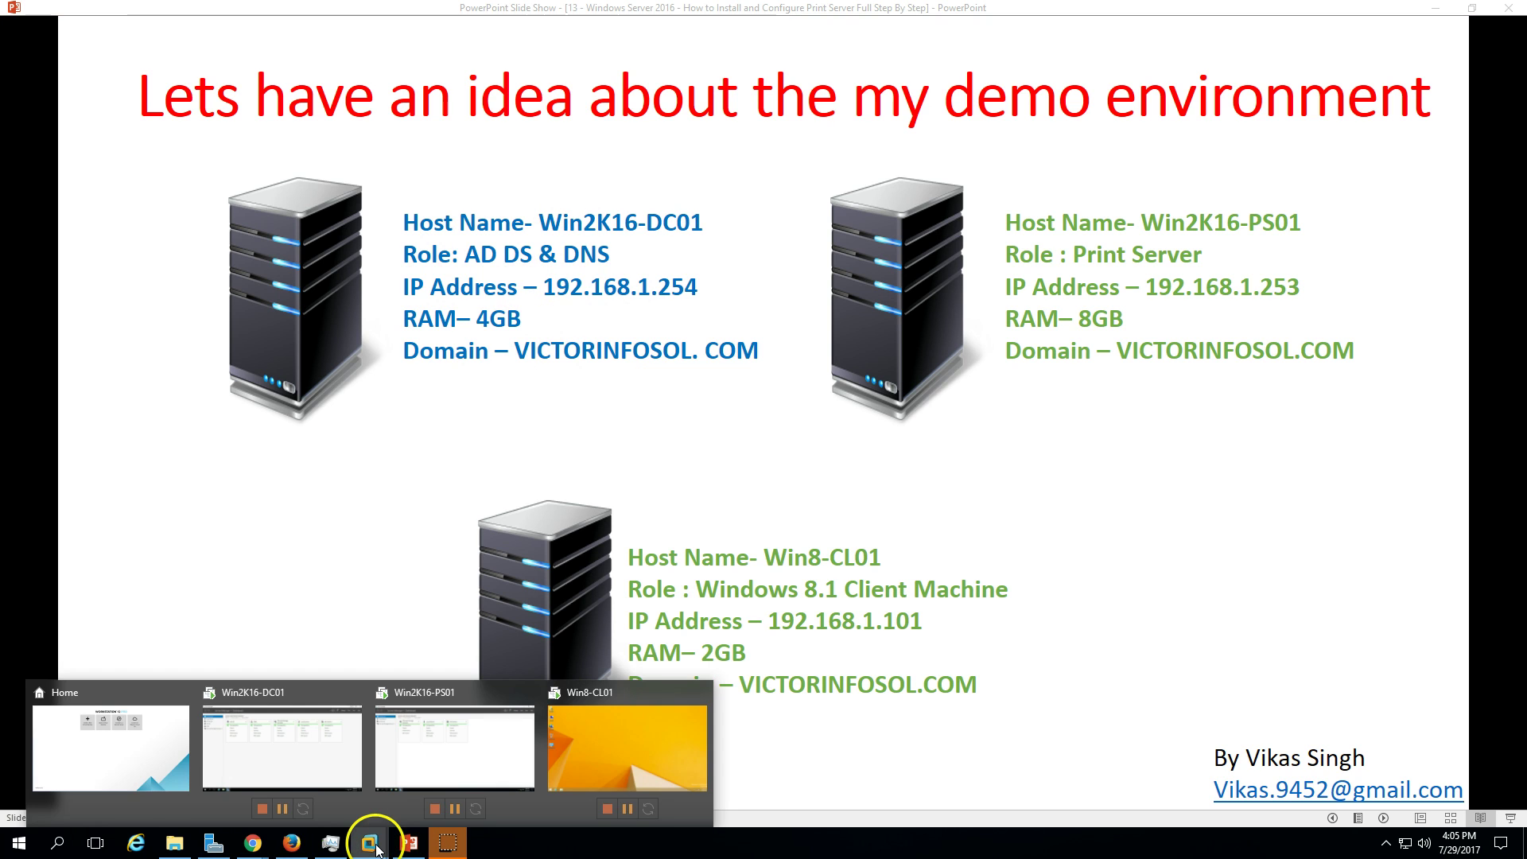
pyautogui.click(294, 756)
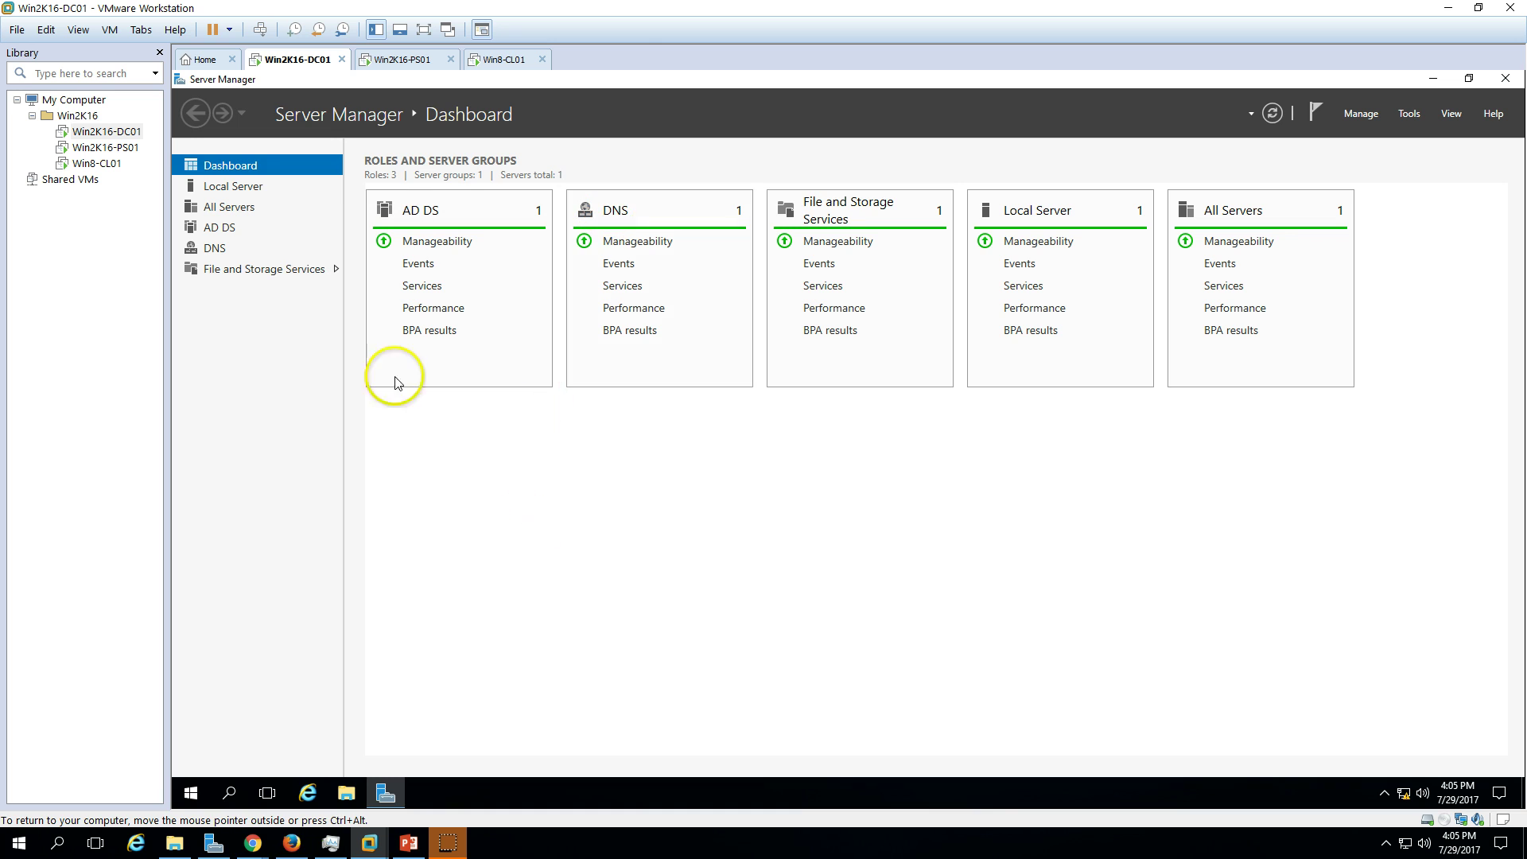
pyautogui.click(243, 186)
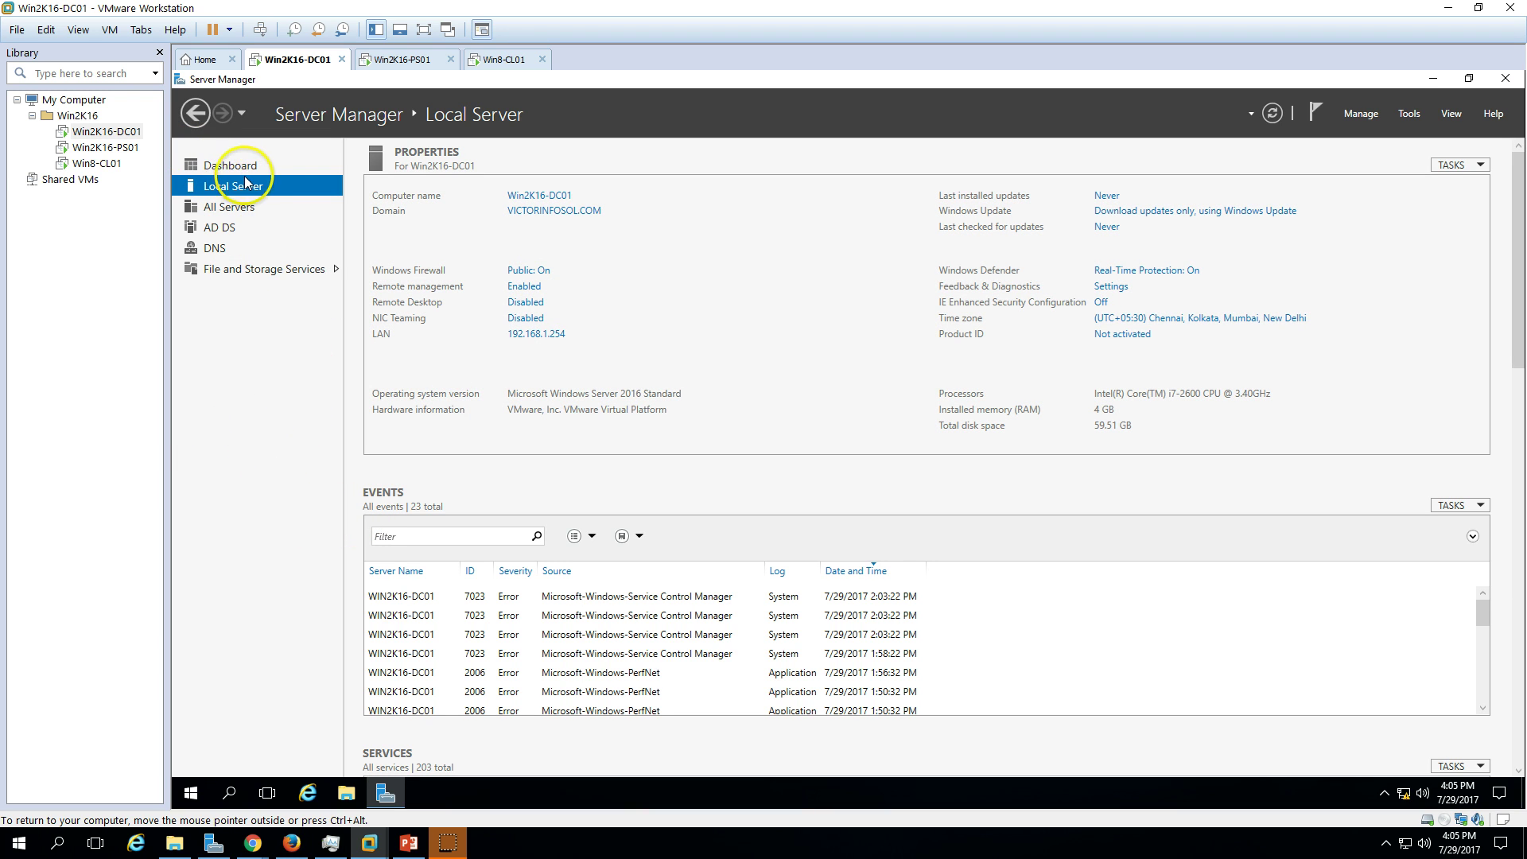
pyautogui.click(239, 164)
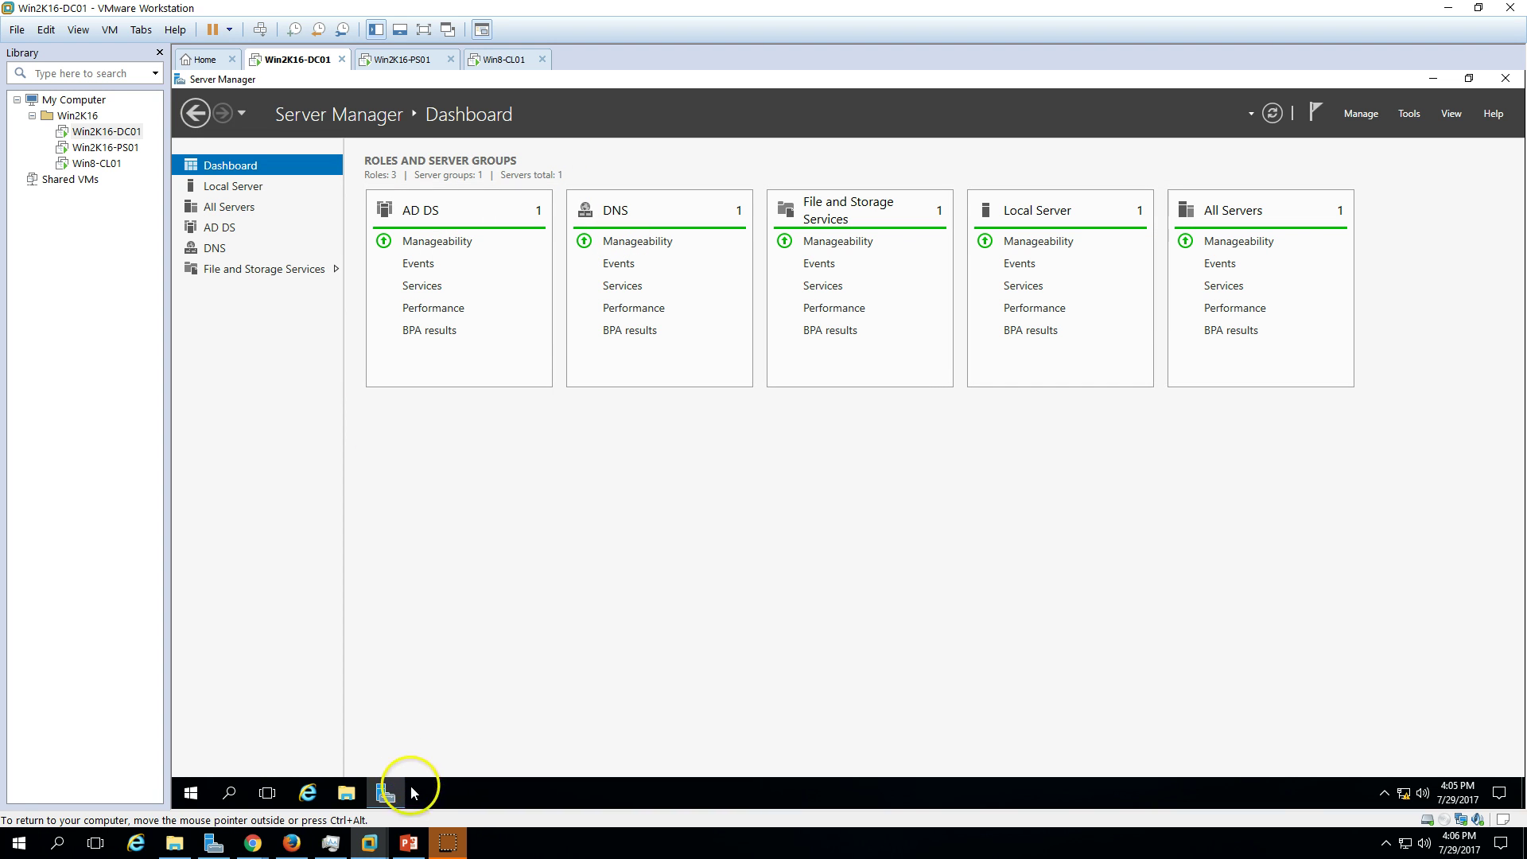
# Check the demo environment slide in PowerPoint, and view the local server properties of the Win2K16-PS01 virtual machine in VMware Workstation
pyautogui.click(408, 843)
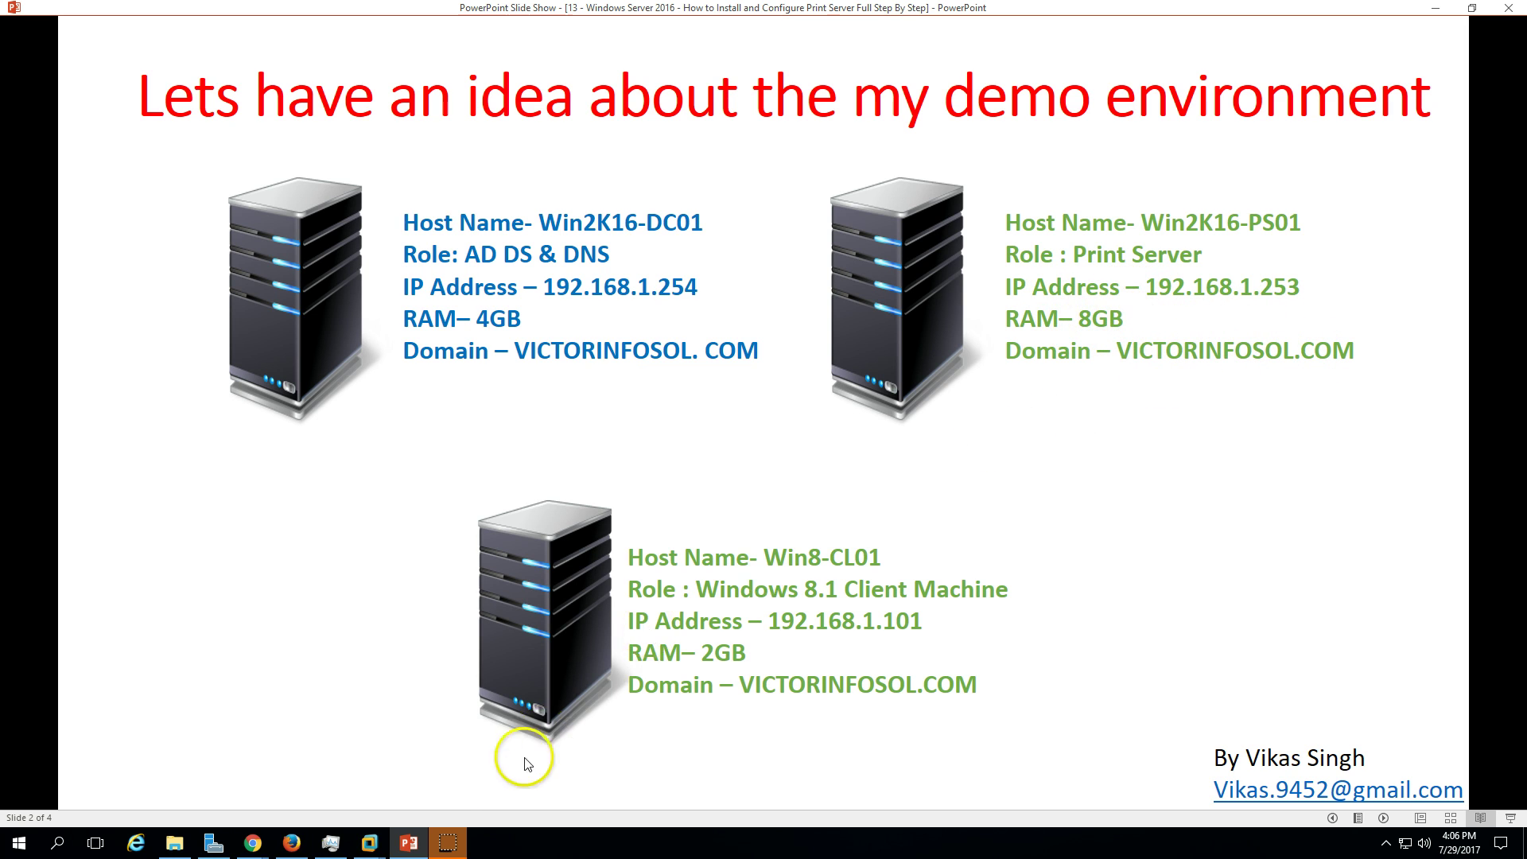
pyautogui.click(411, 843)
pyautogui.click(433, 61)
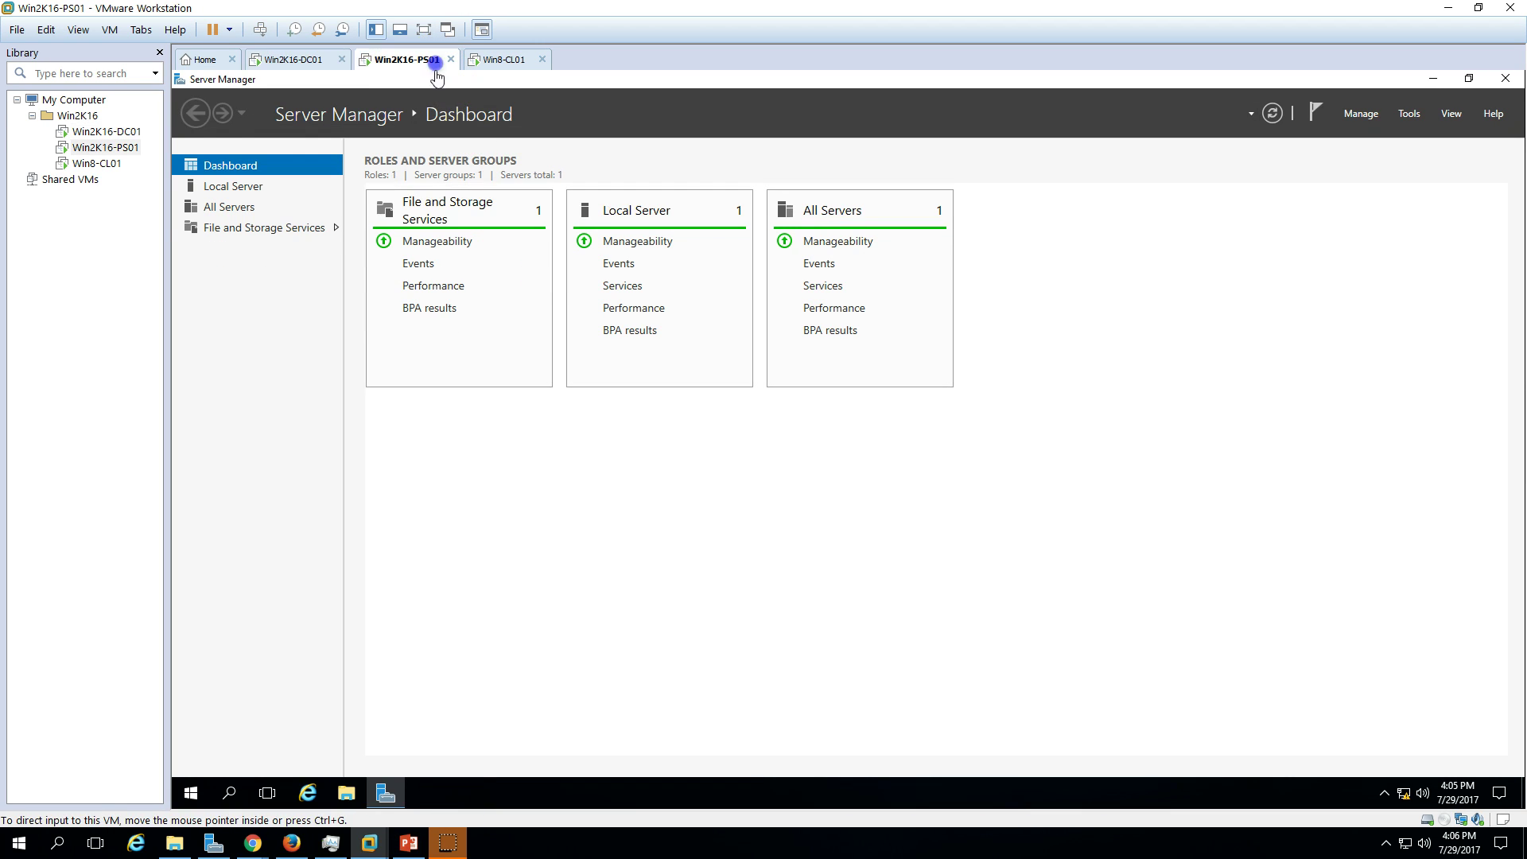
pyautogui.click(221, 187)
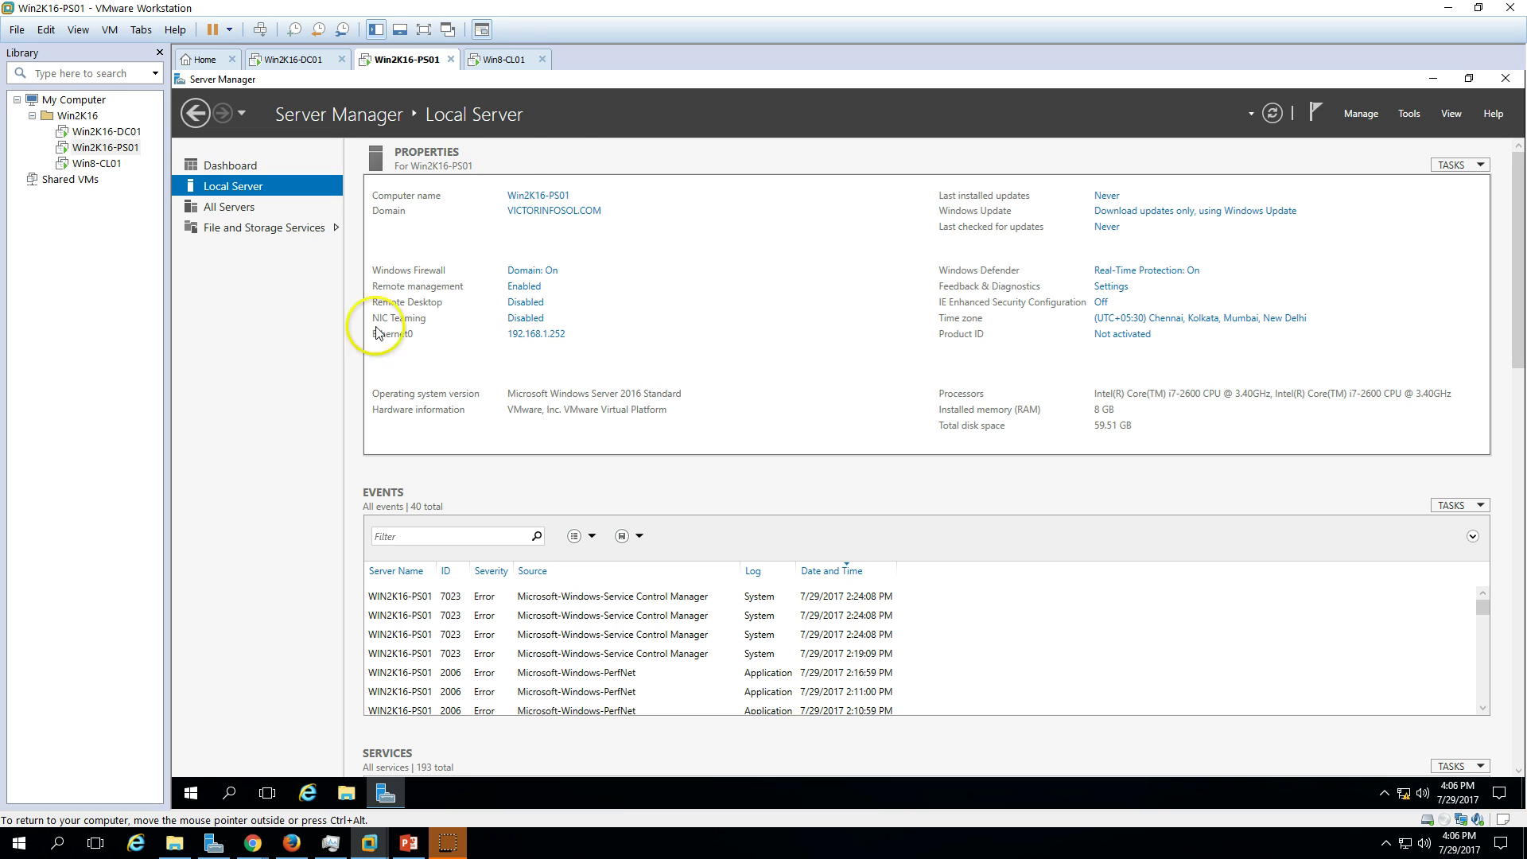
pyautogui.click(230, 167)
# Open the network path \\victorinfosol.com on Win2K16-PS01, check its shared folders, and close the window
pyautogui.rightClick(191, 793)
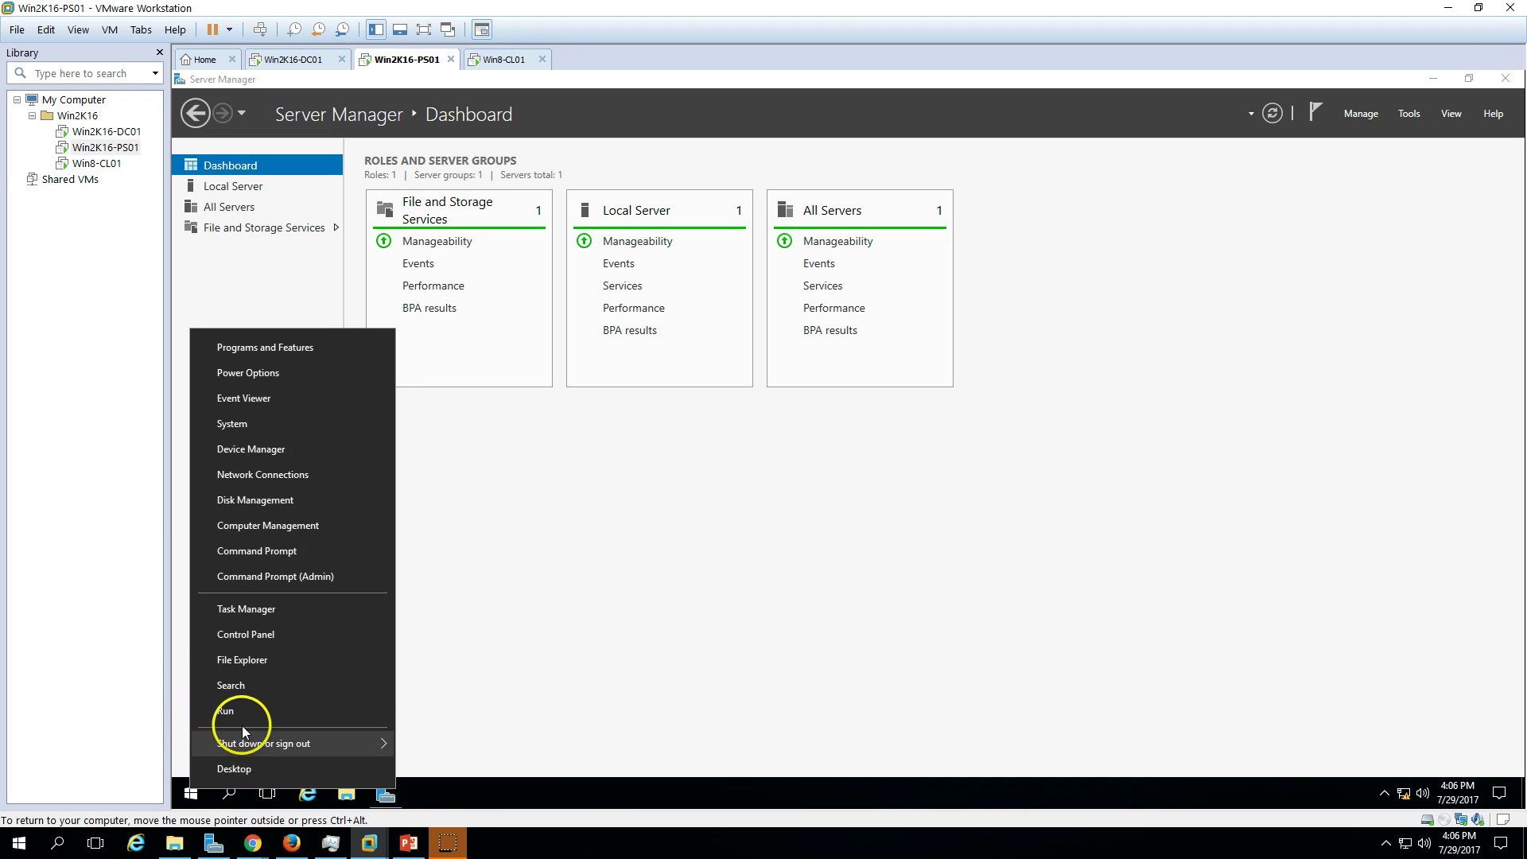
pyautogui.click(245, 719)
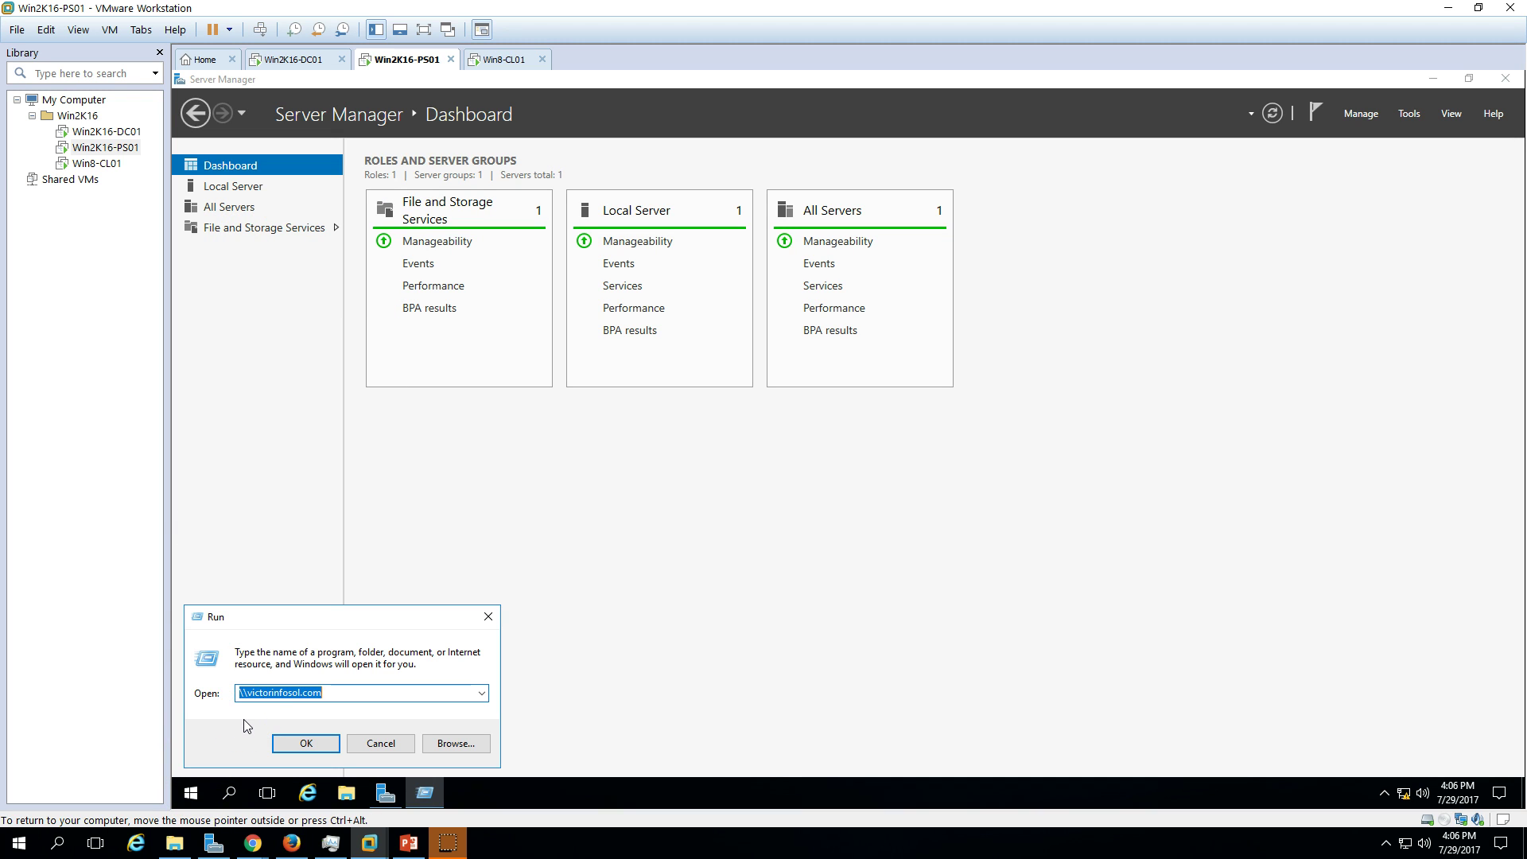
pyautogui.press('Return')
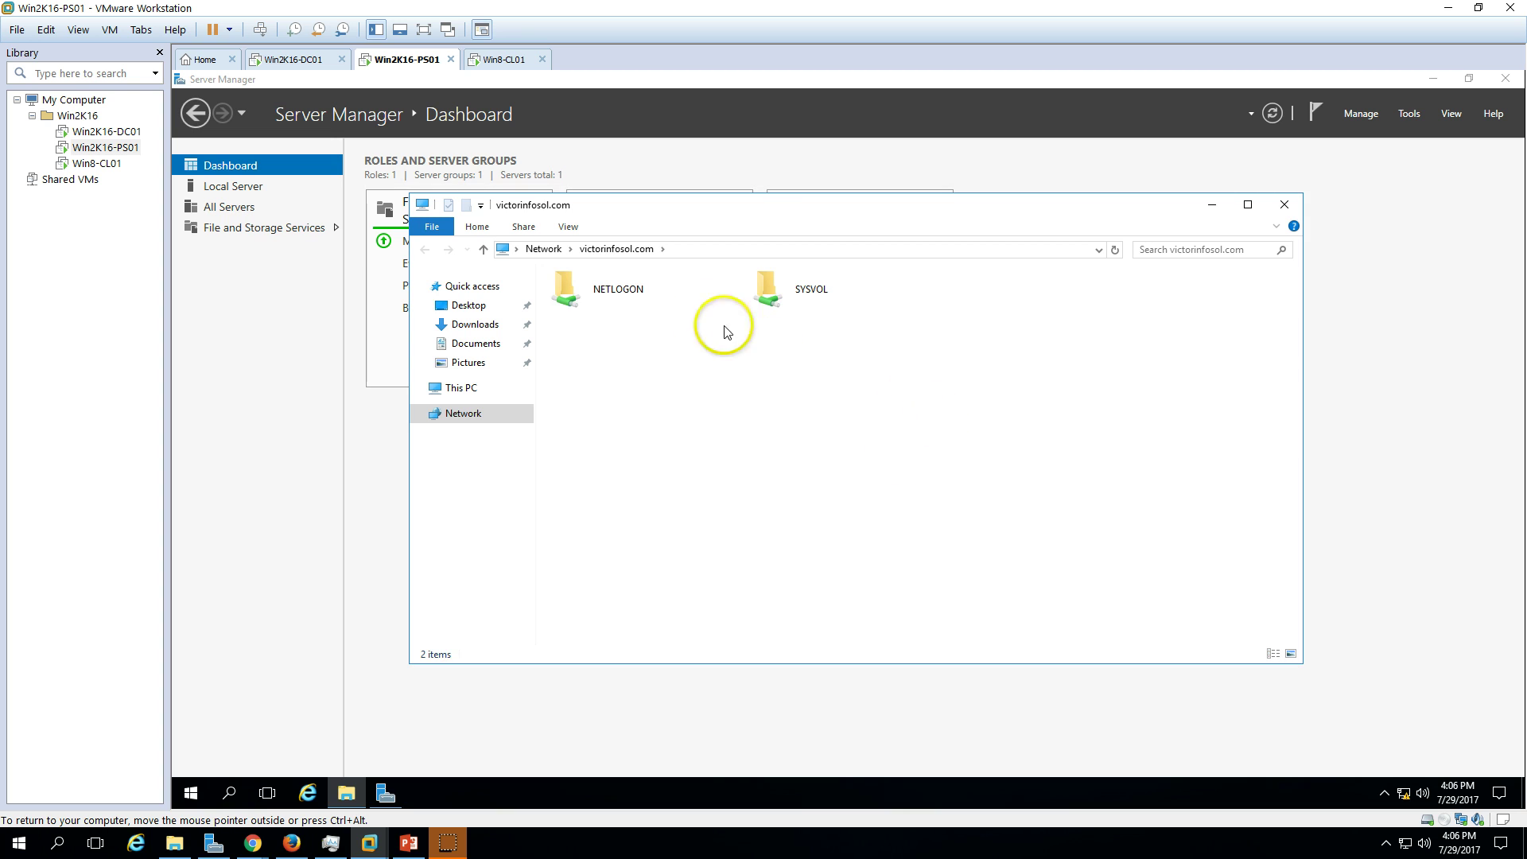
pyautogui.click(606, 294)
pyautogui.click(777, 296)
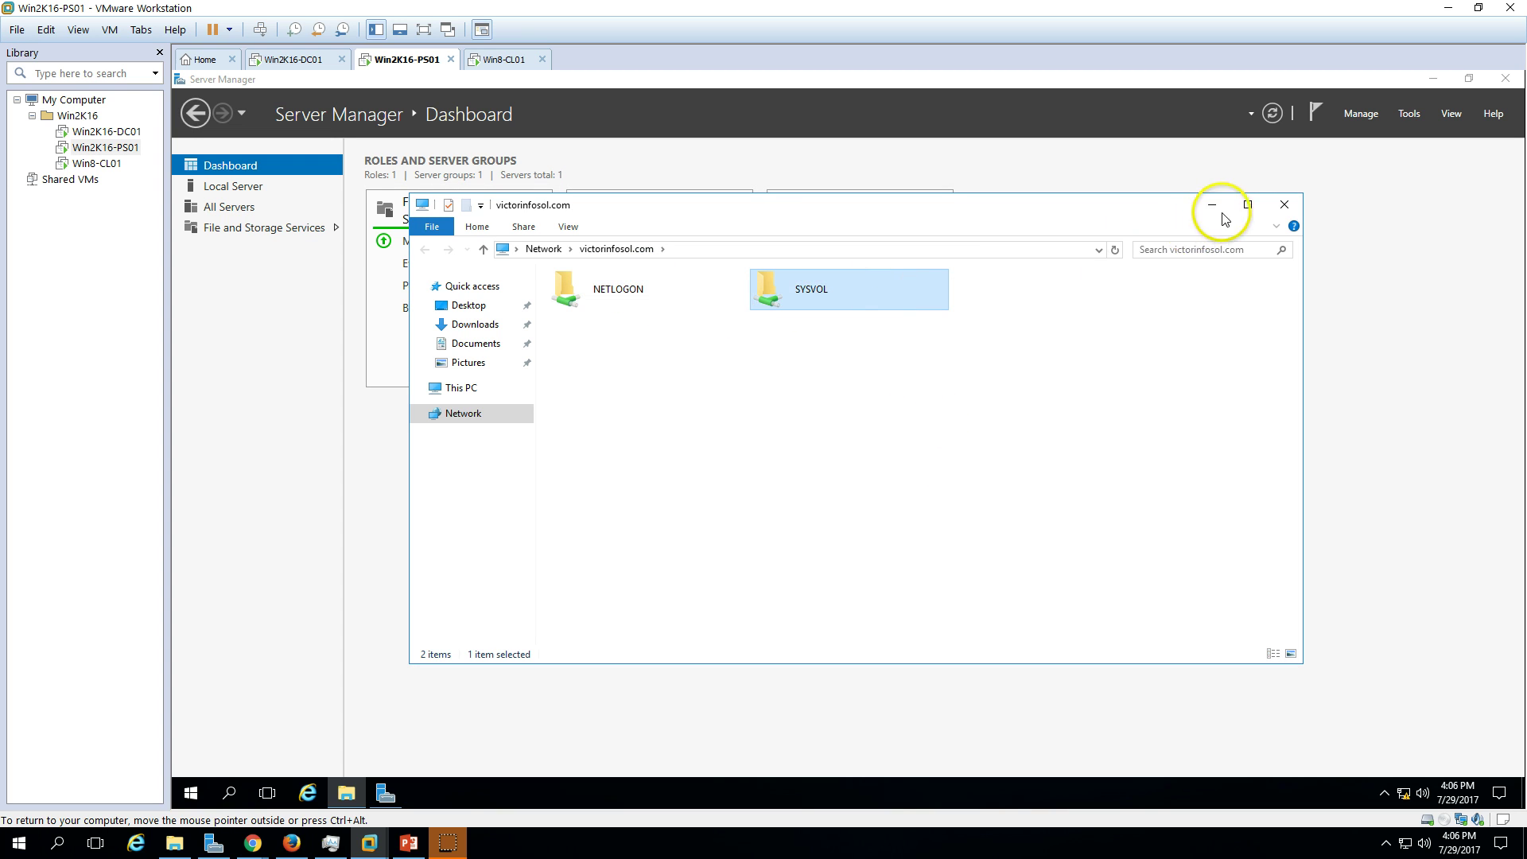
pyautogui.click(1283, 207)
# Revisit the environment slide in PowerPoint, and open the victorinfosol.com network location on the Win8-CL01 client machine in VMware Workstation
pyautogui.click(406, 845)
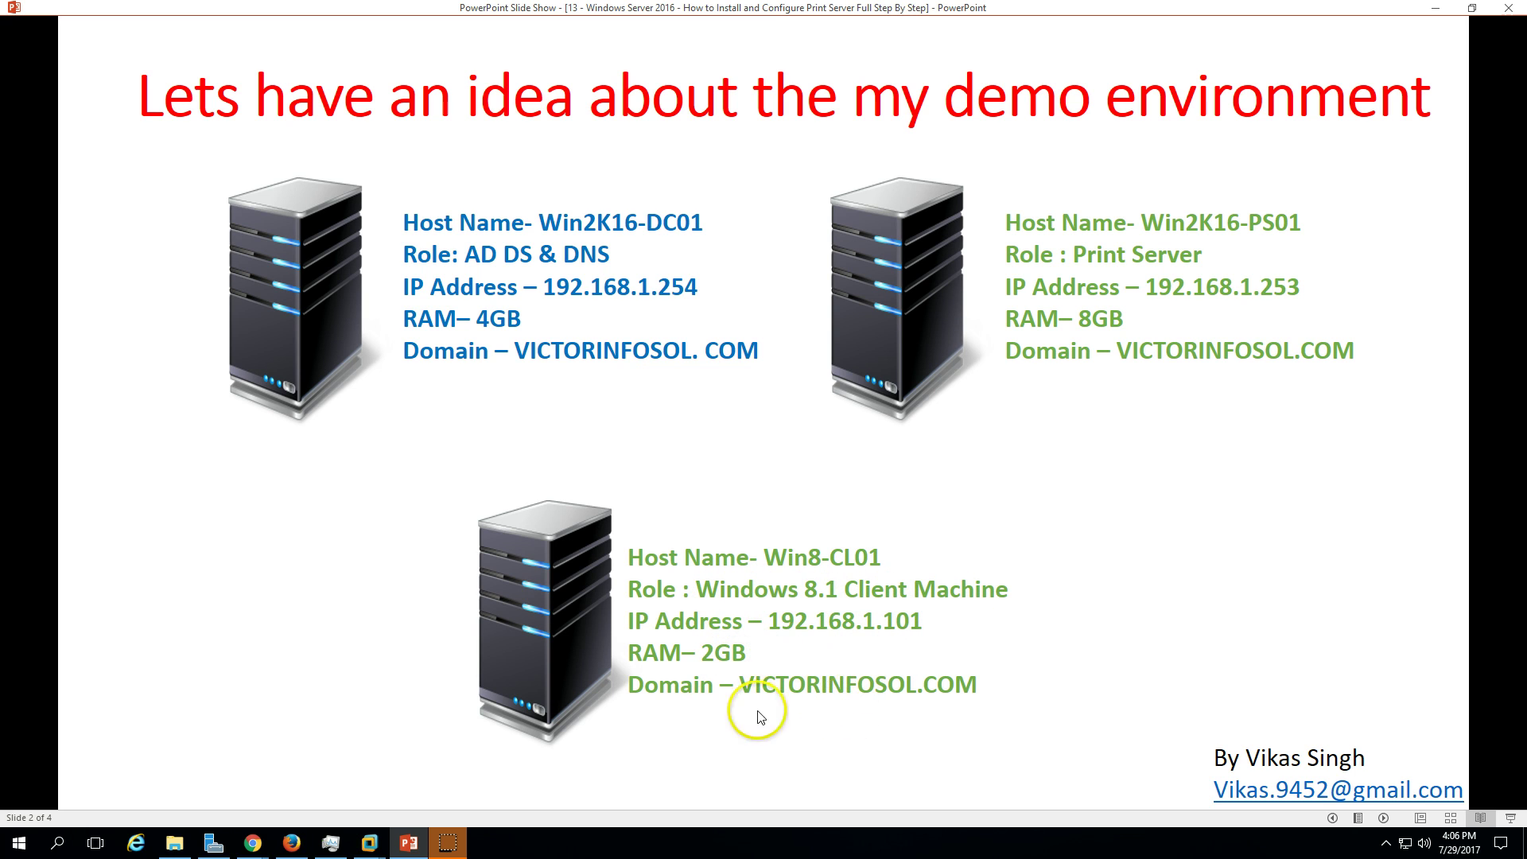
pyautogui.click(368, 843)
pyautogui.click(497, 59)
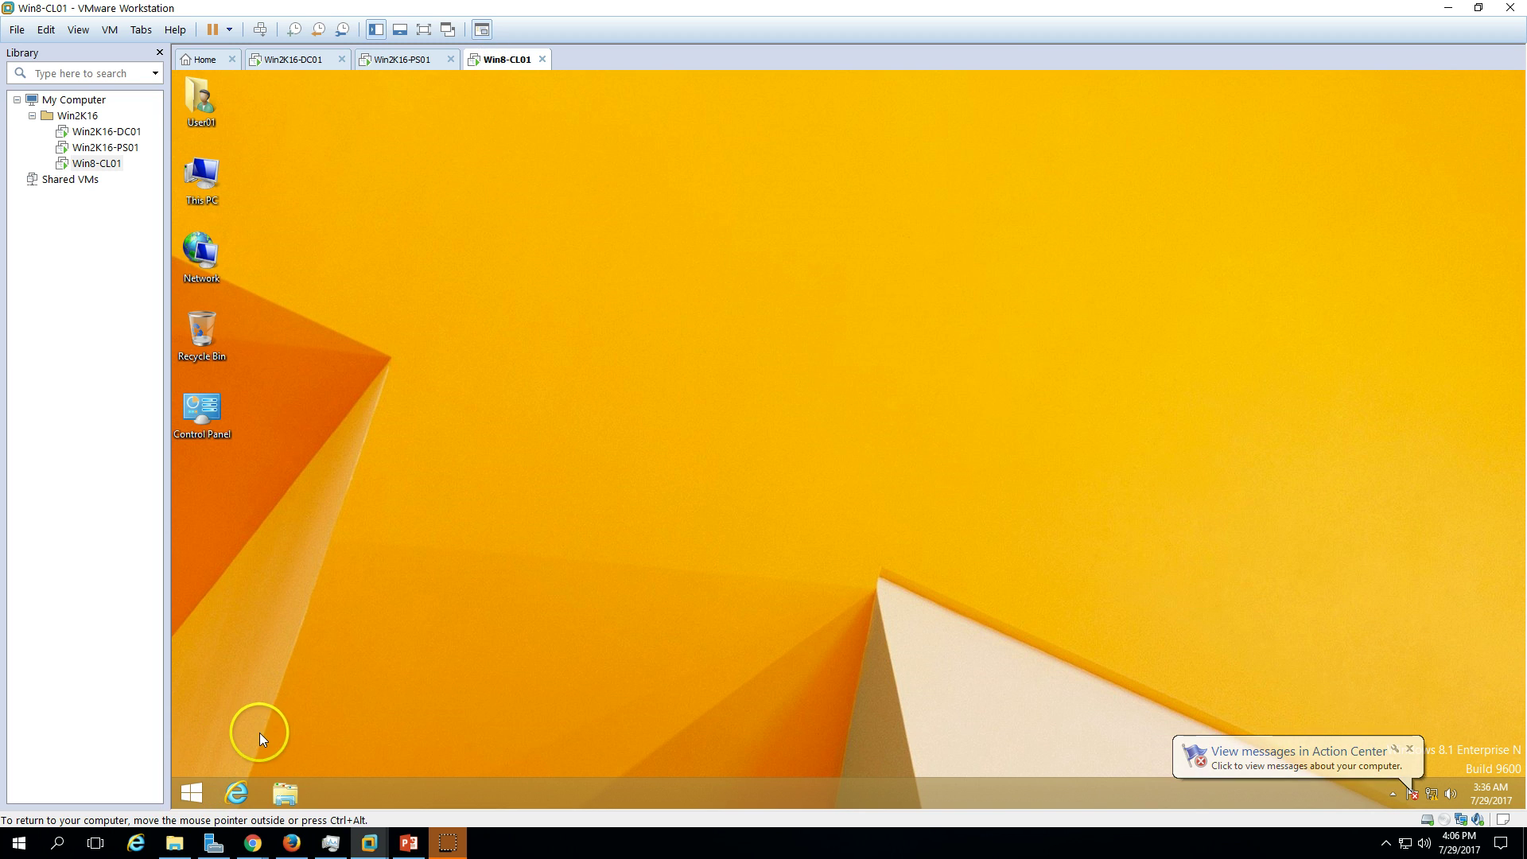
pyautogui.rightClick(191, 793)
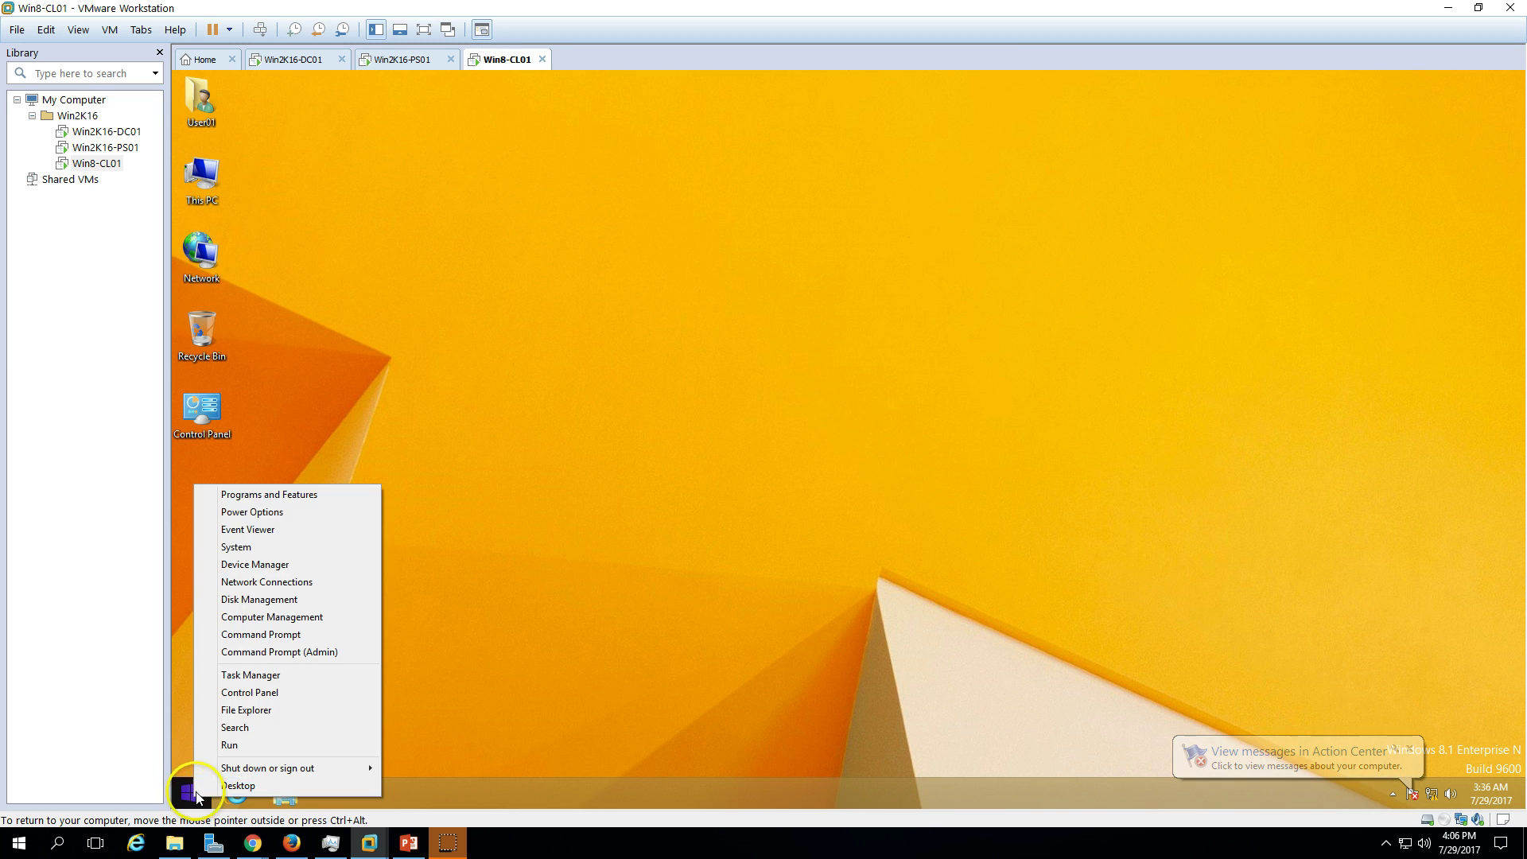
pyautogui.click(286, 746)
pyautogui.click(303, 742)
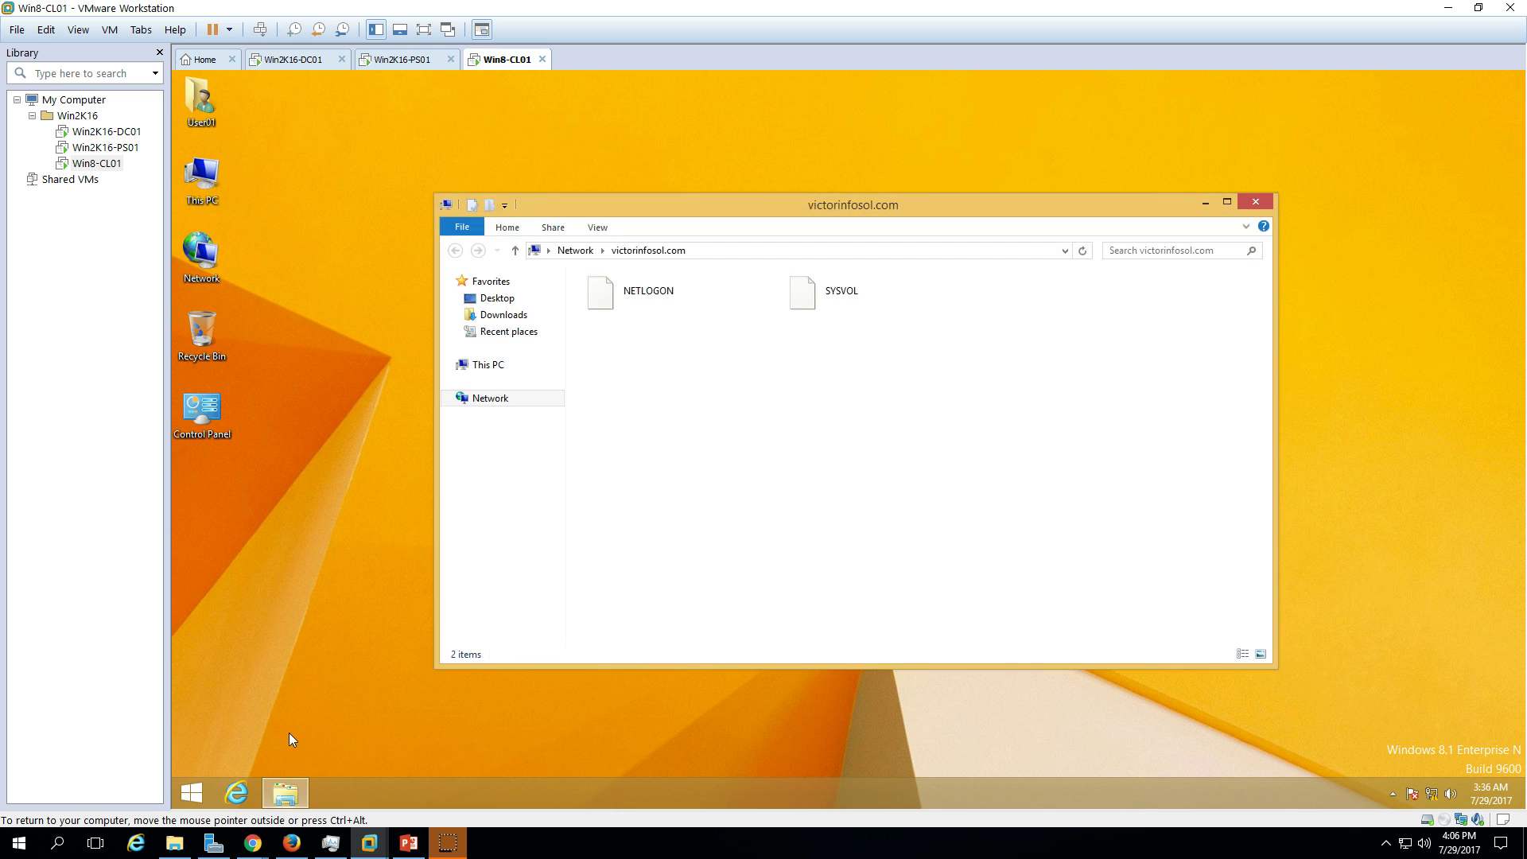
# View the client machine's system properties for its computer name and domain, and close all open windows
pyautogui.rightClick(196, 174)
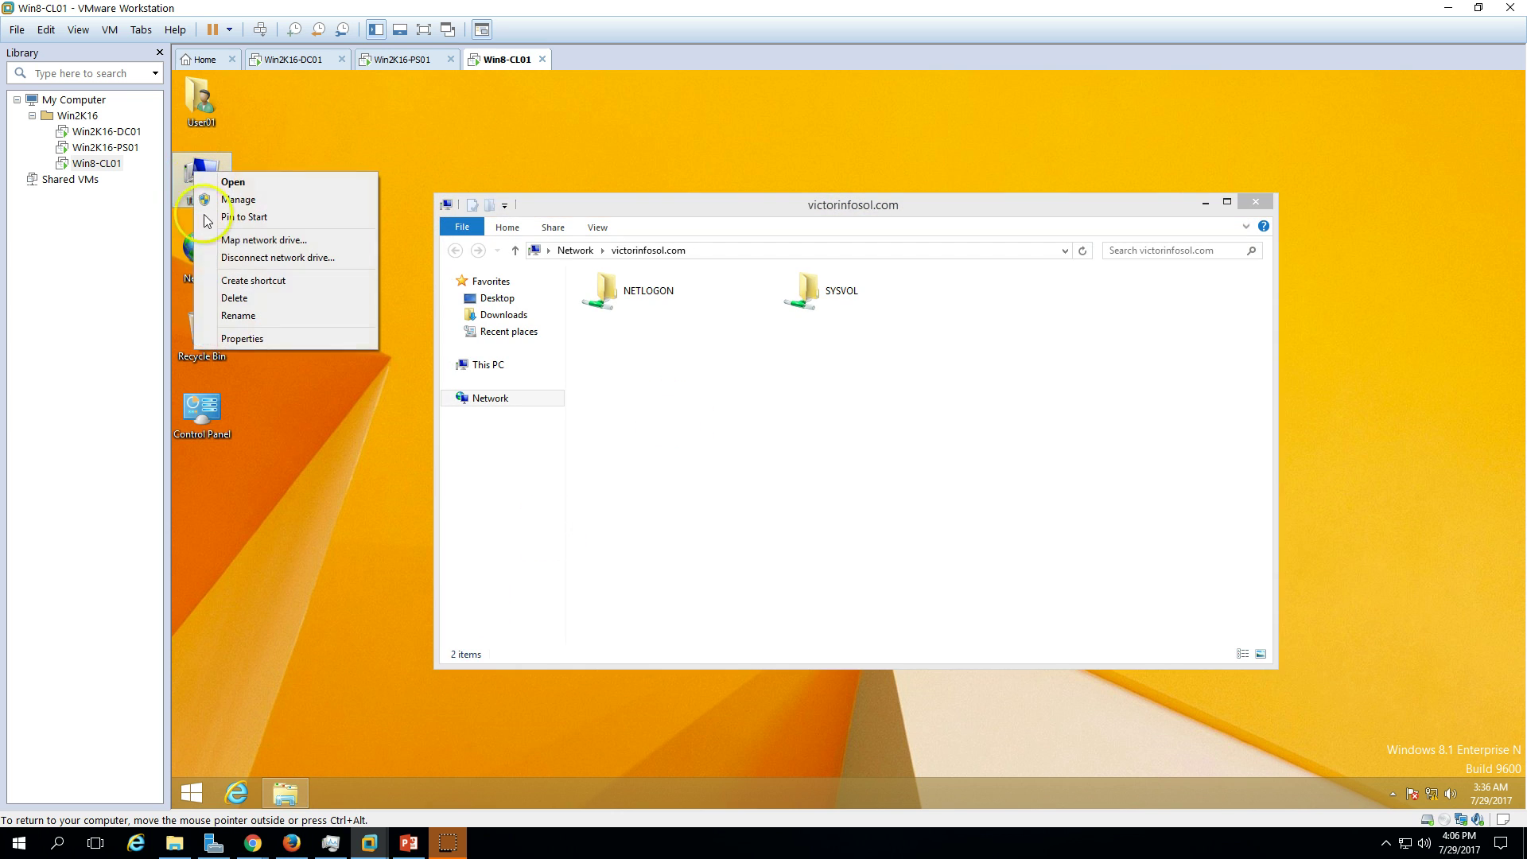
pyautogui.click(253, 338)
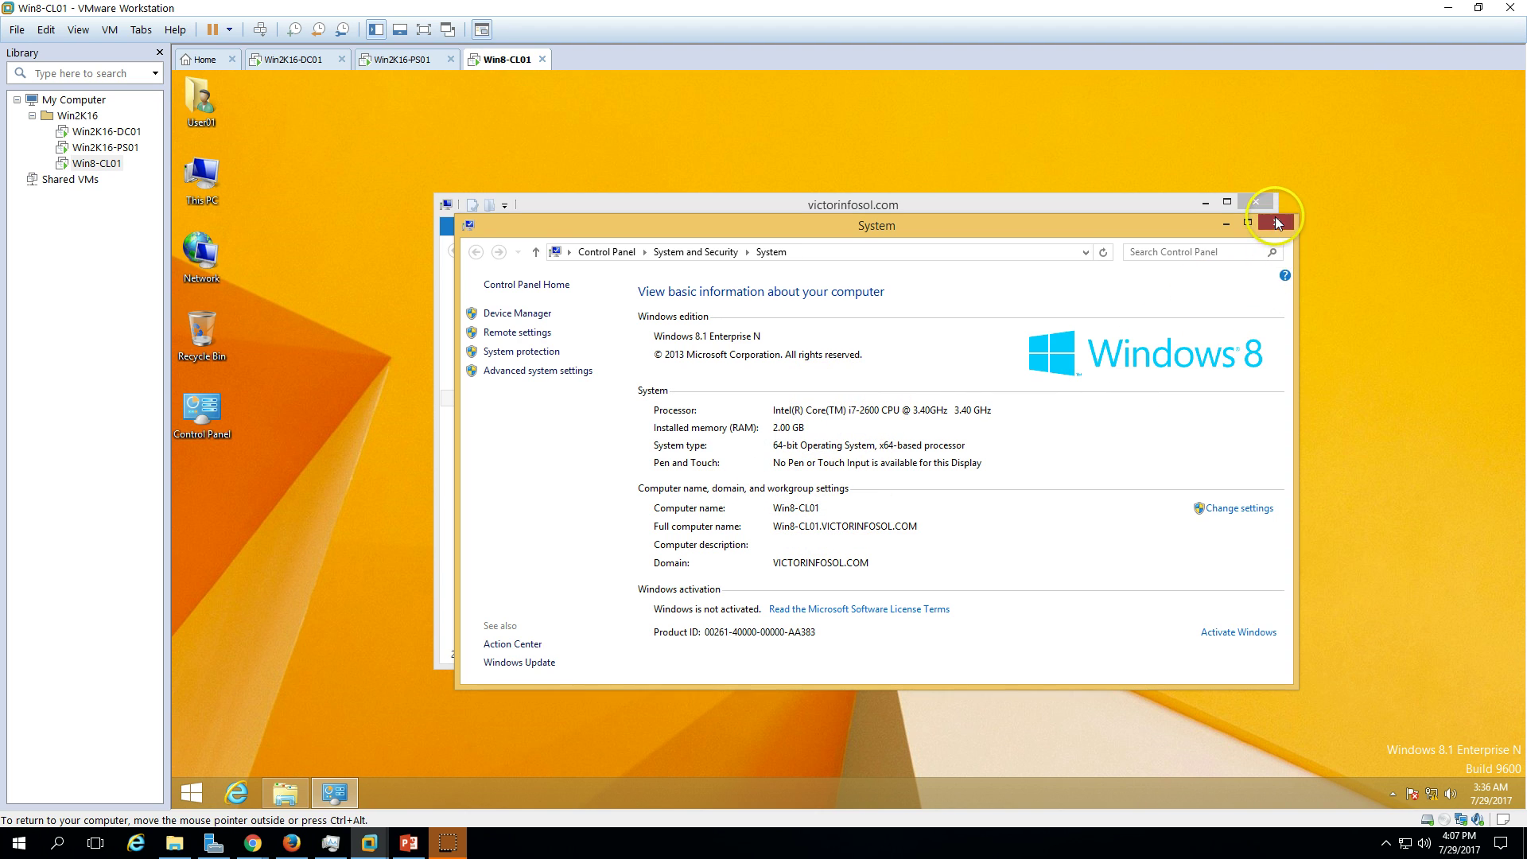
pyautogui.click(1277, 223)
pyautogui.click(1256, 203)
pyautogui.click(402, 59)
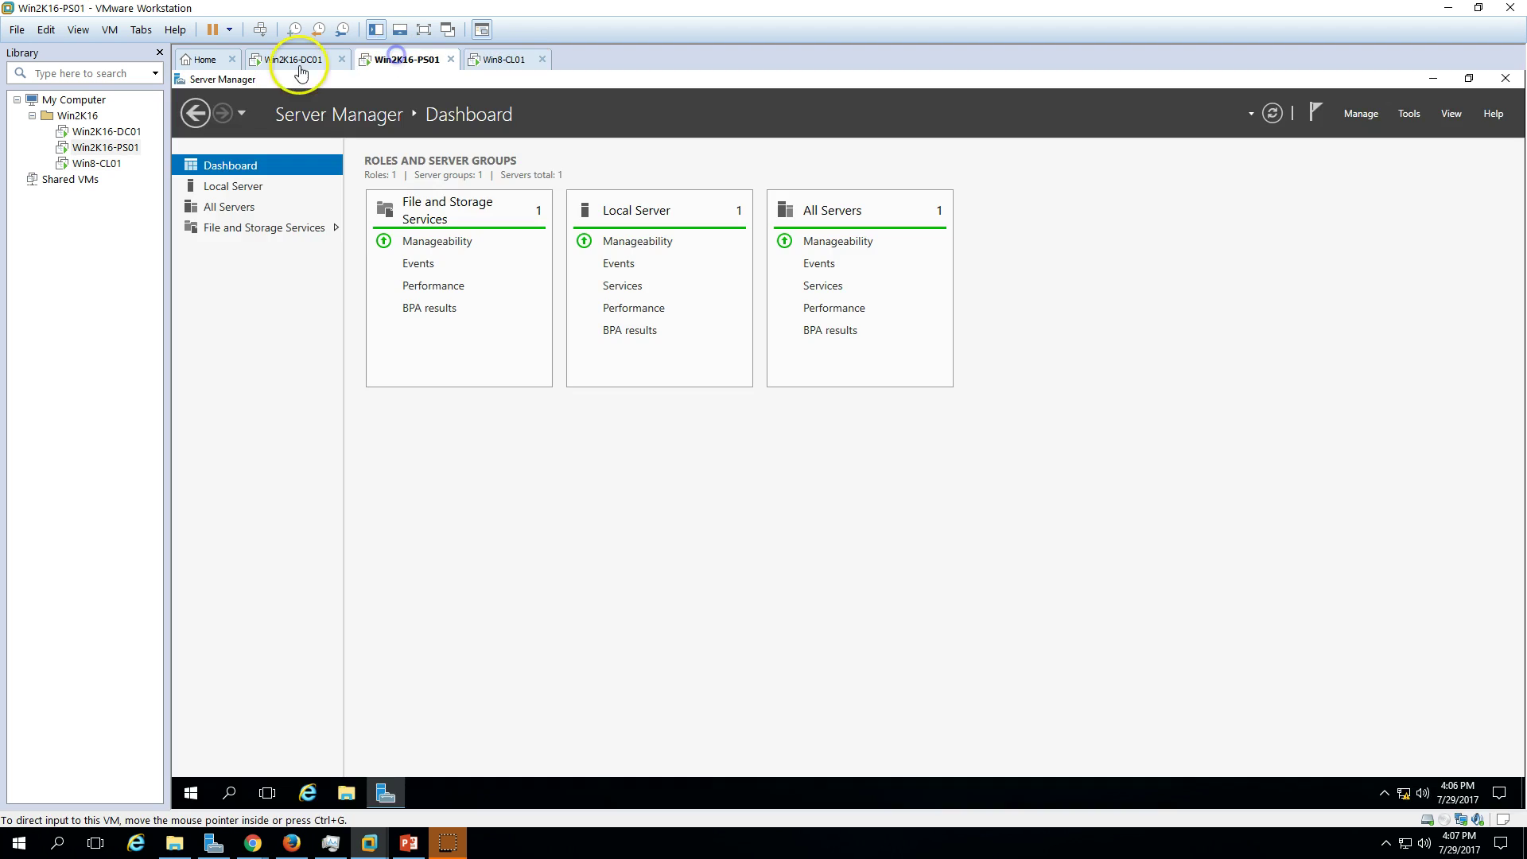
pyautogui.click(294, 59)
pyautogui.click(400, 59)
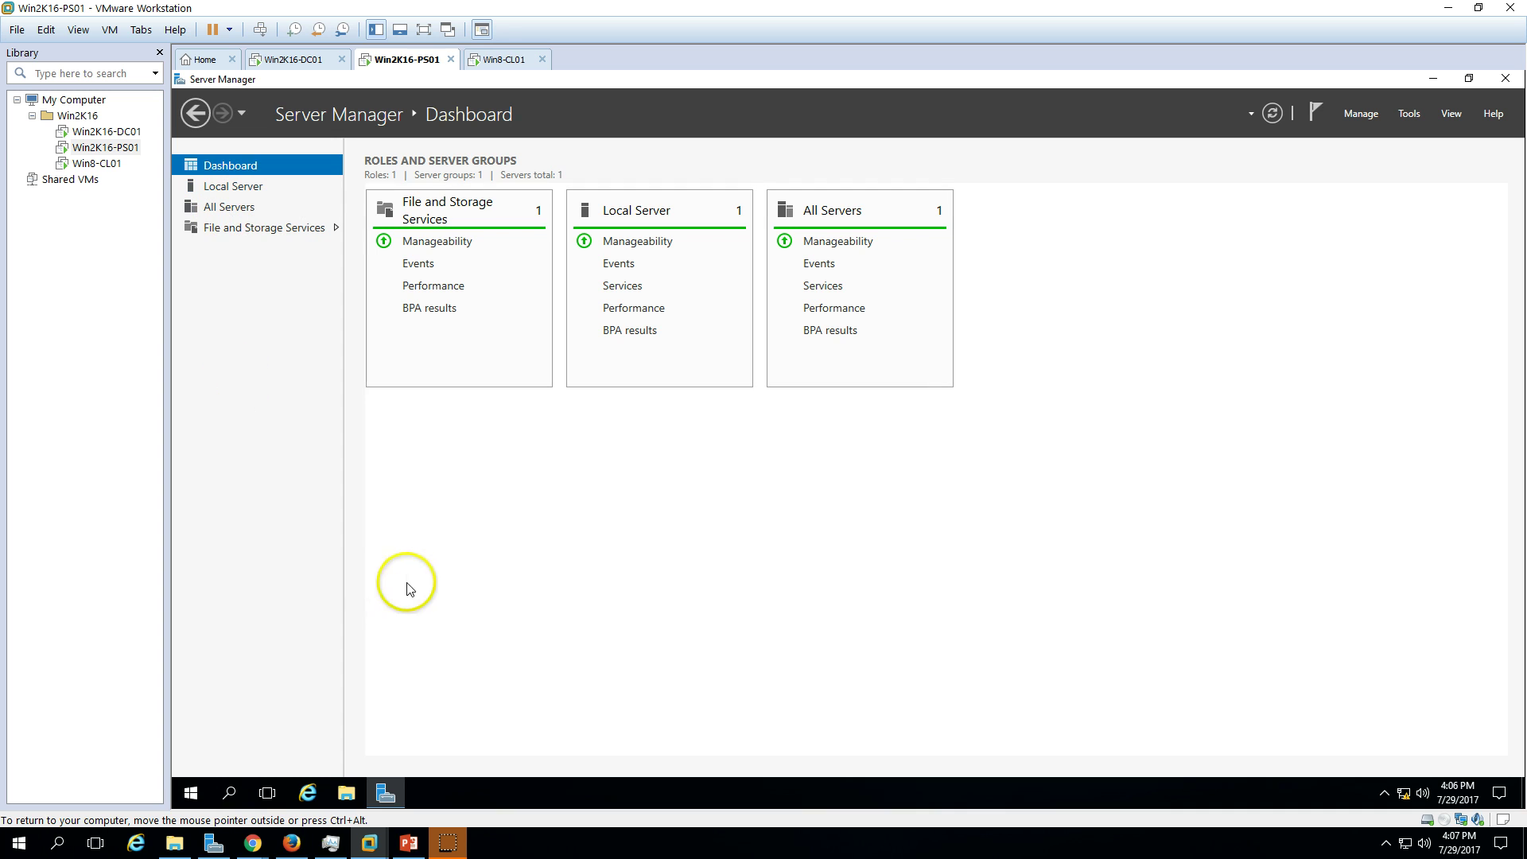
pyautogui.click(519, 58)
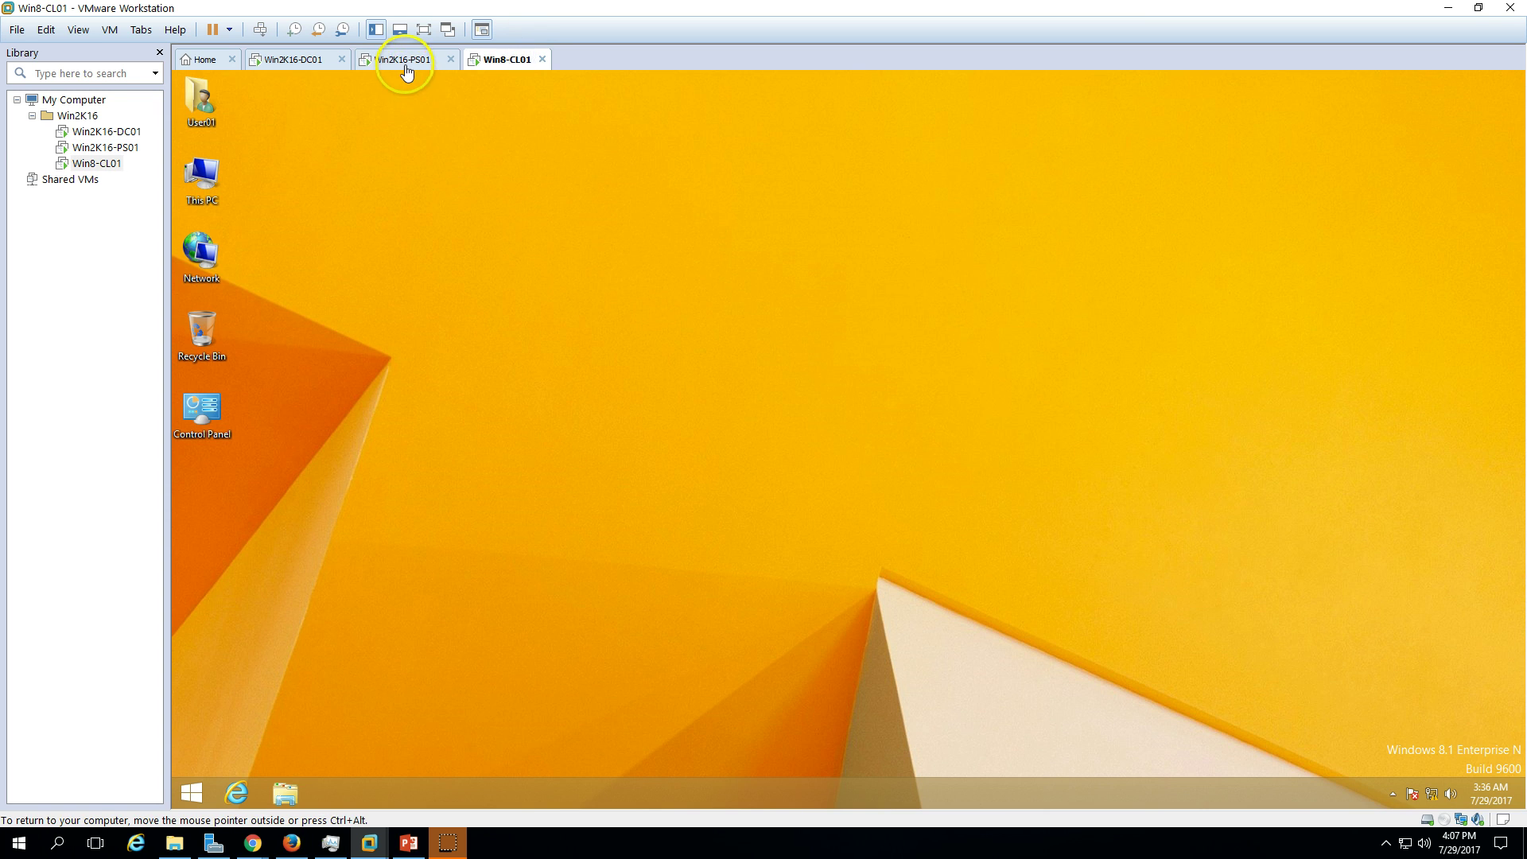
pyautogui.click(400, 60)
# Review the print server task slide in PowerPoint, and check the prerequisites in Win2K16-PS01's local server properties in VMware Workstation
pyautogui.click(409, 842)
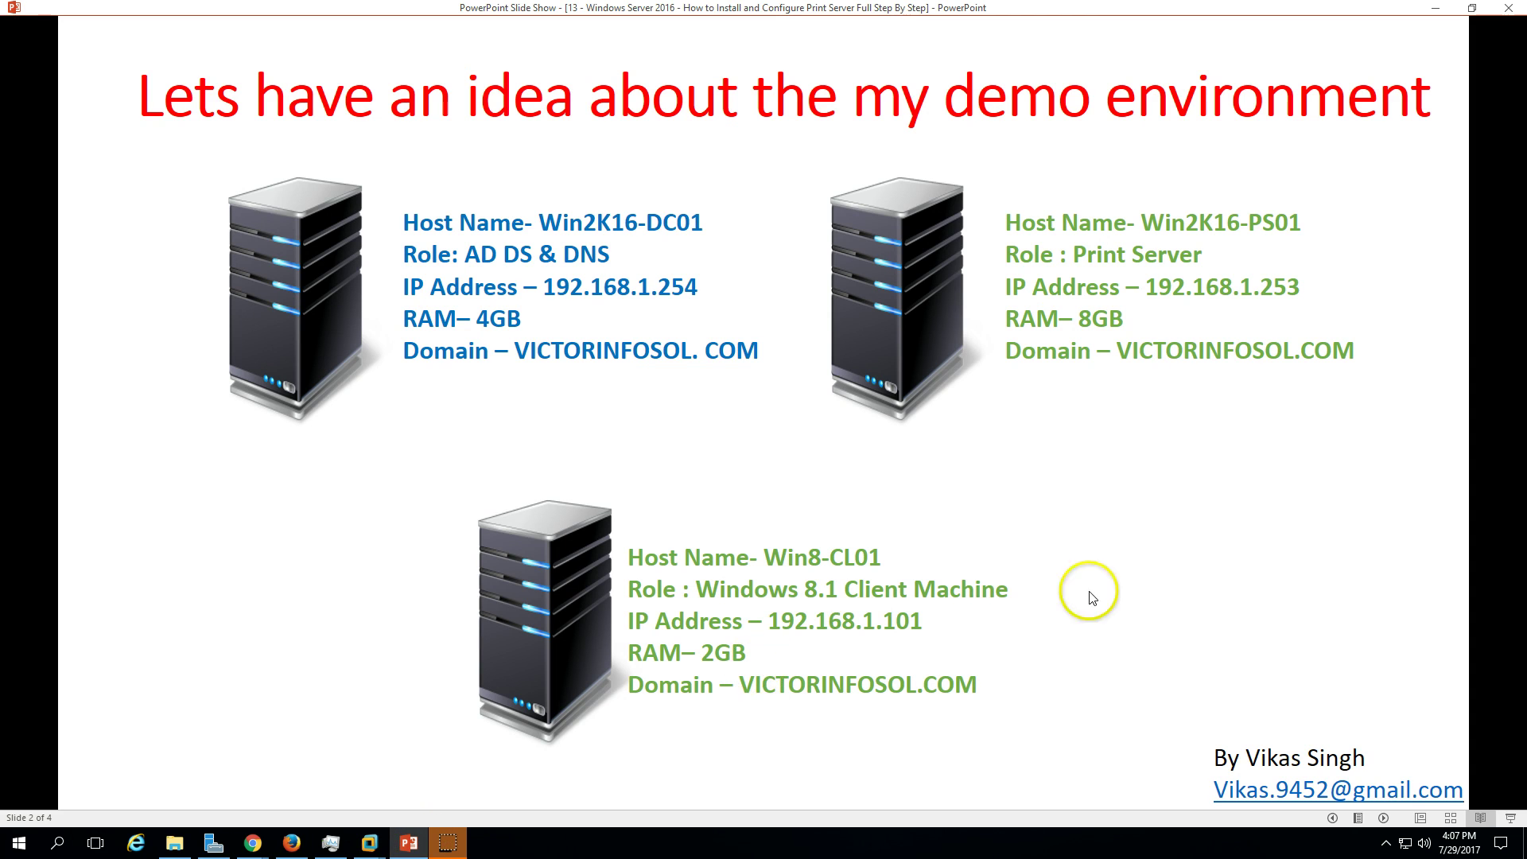
pyautogui.click(1384, 817)
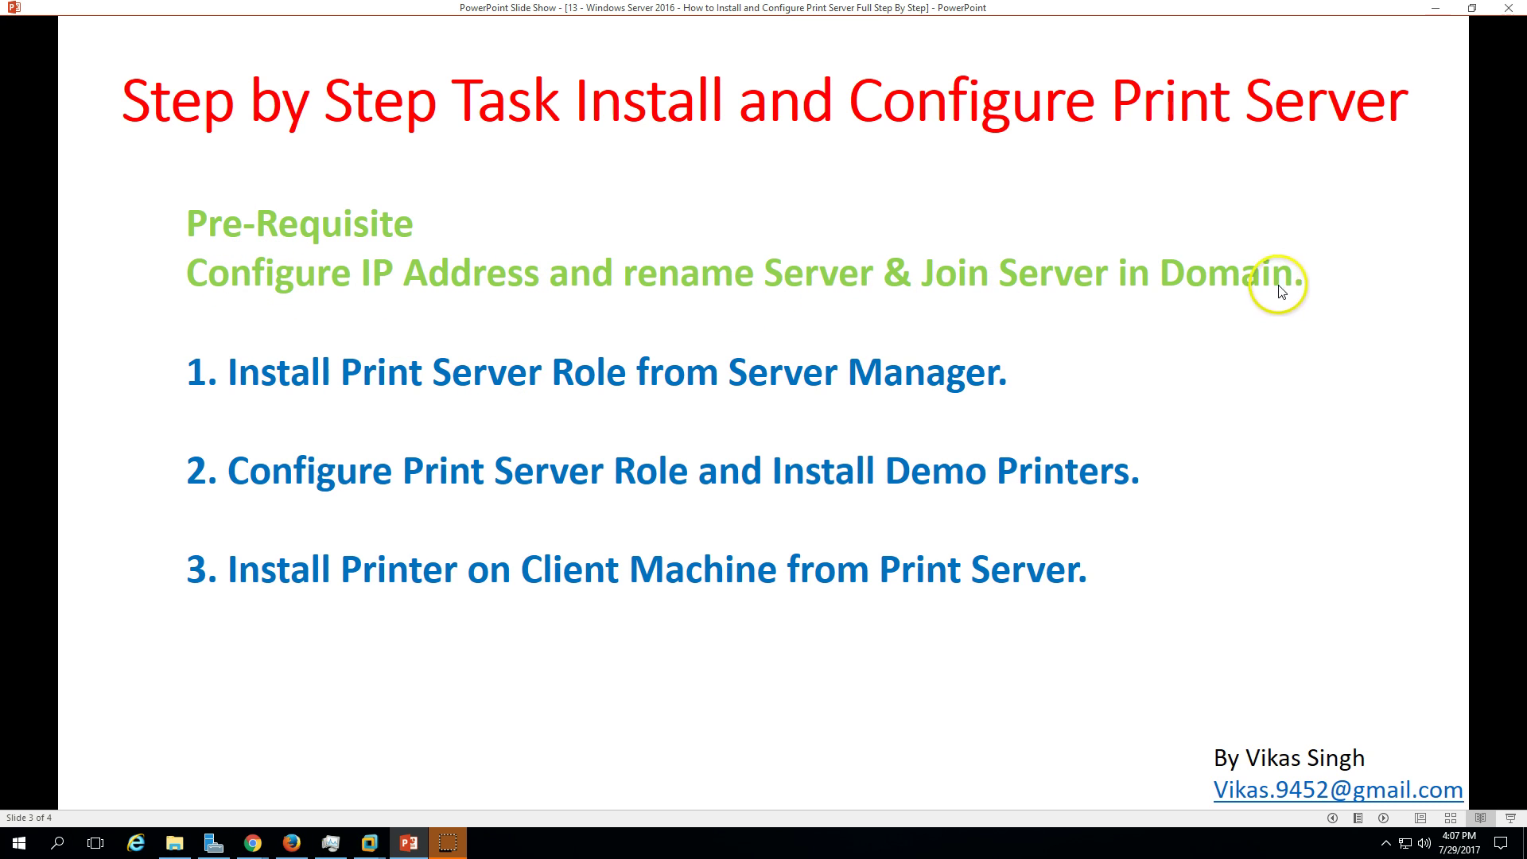
pyautogui.click(408, 841)
pyautogui.click(235, 186)
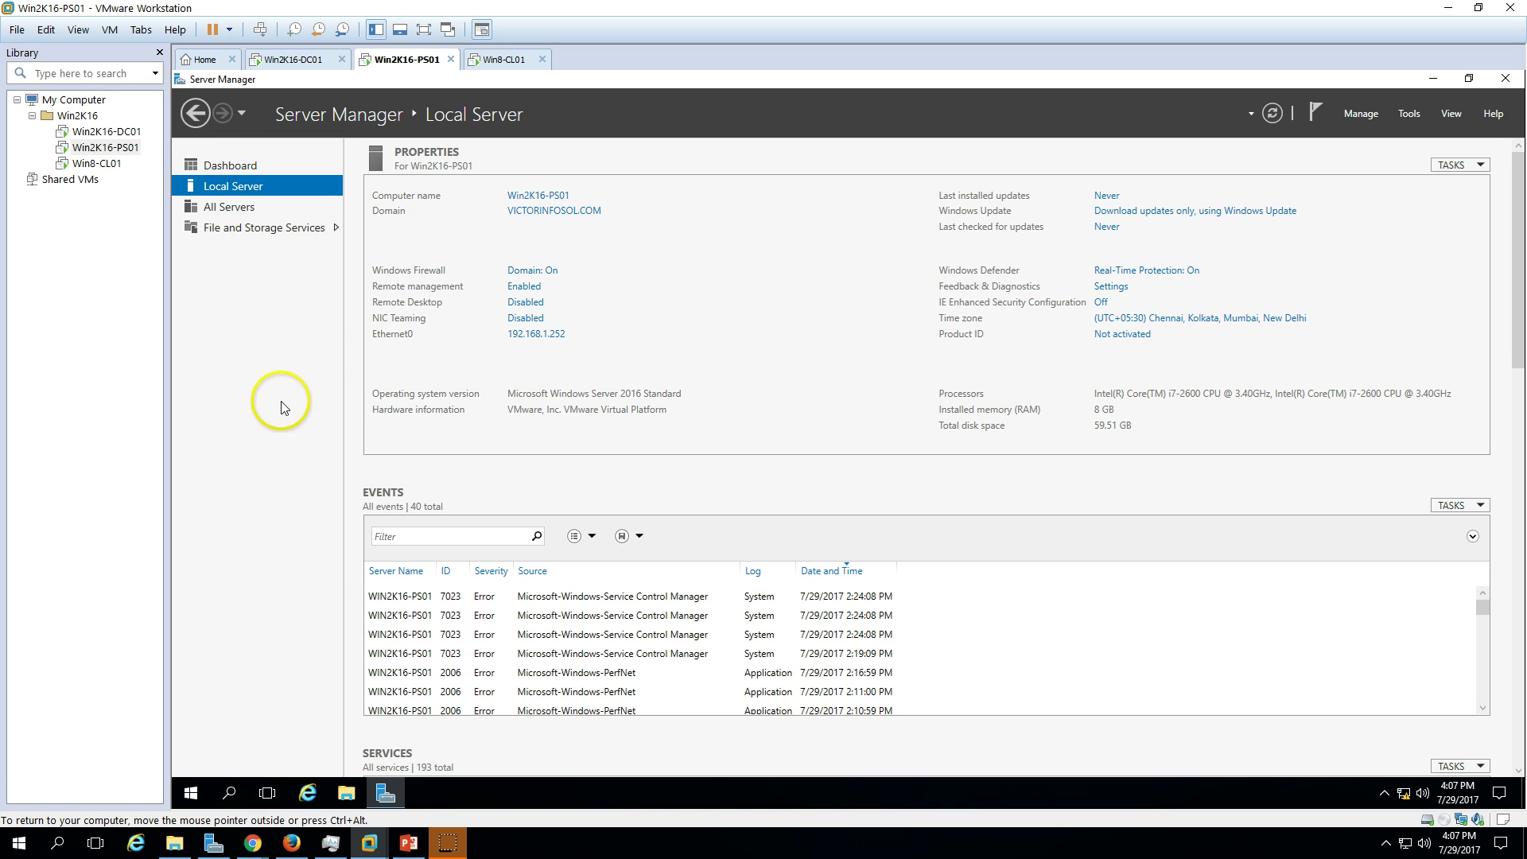
pyautogui.click(408, 845)
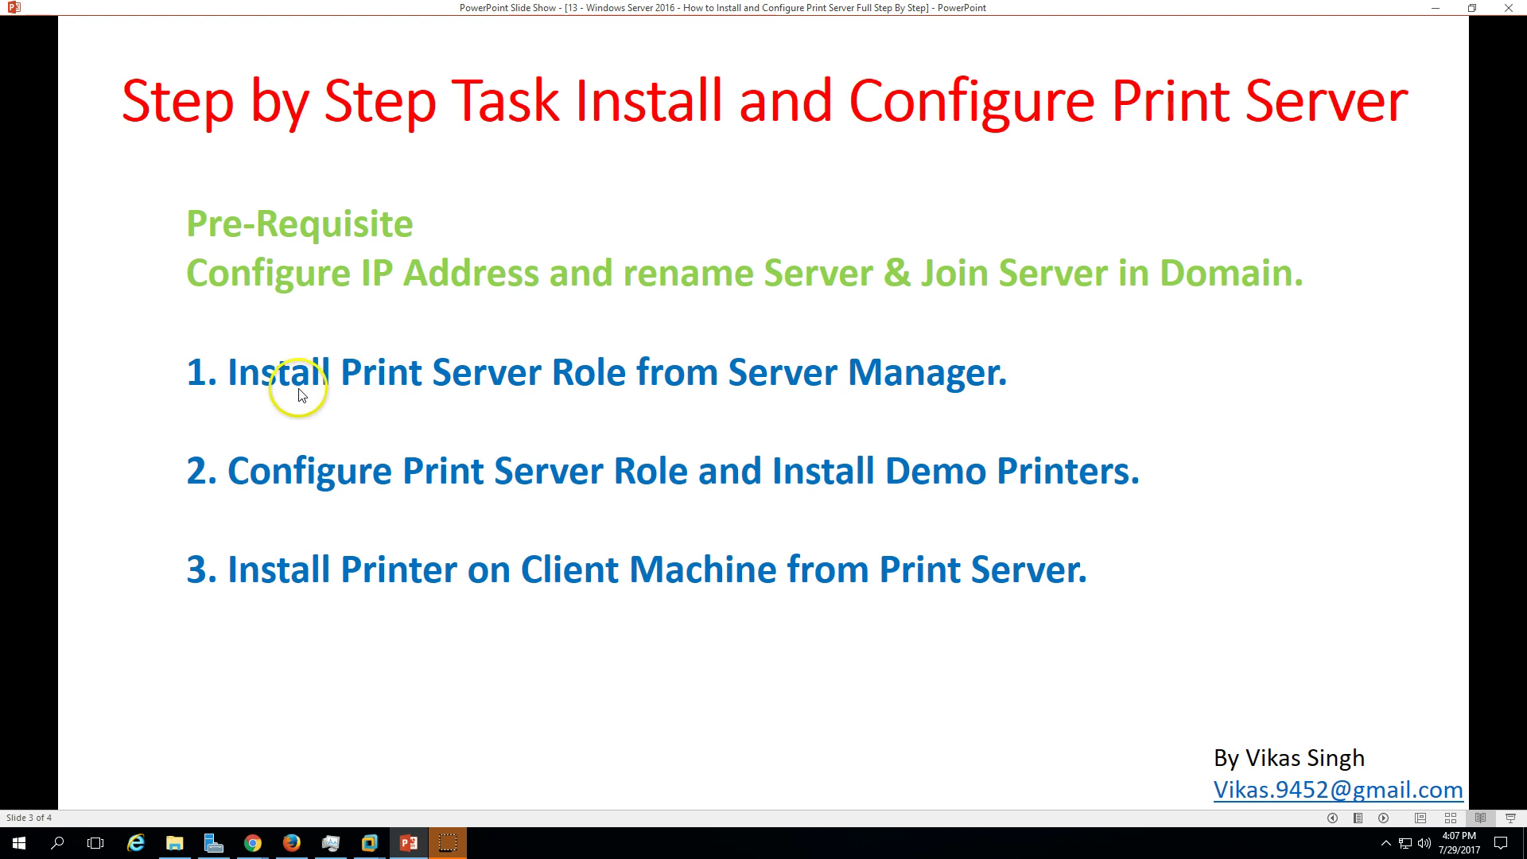
pyautogui.click(409, 847)
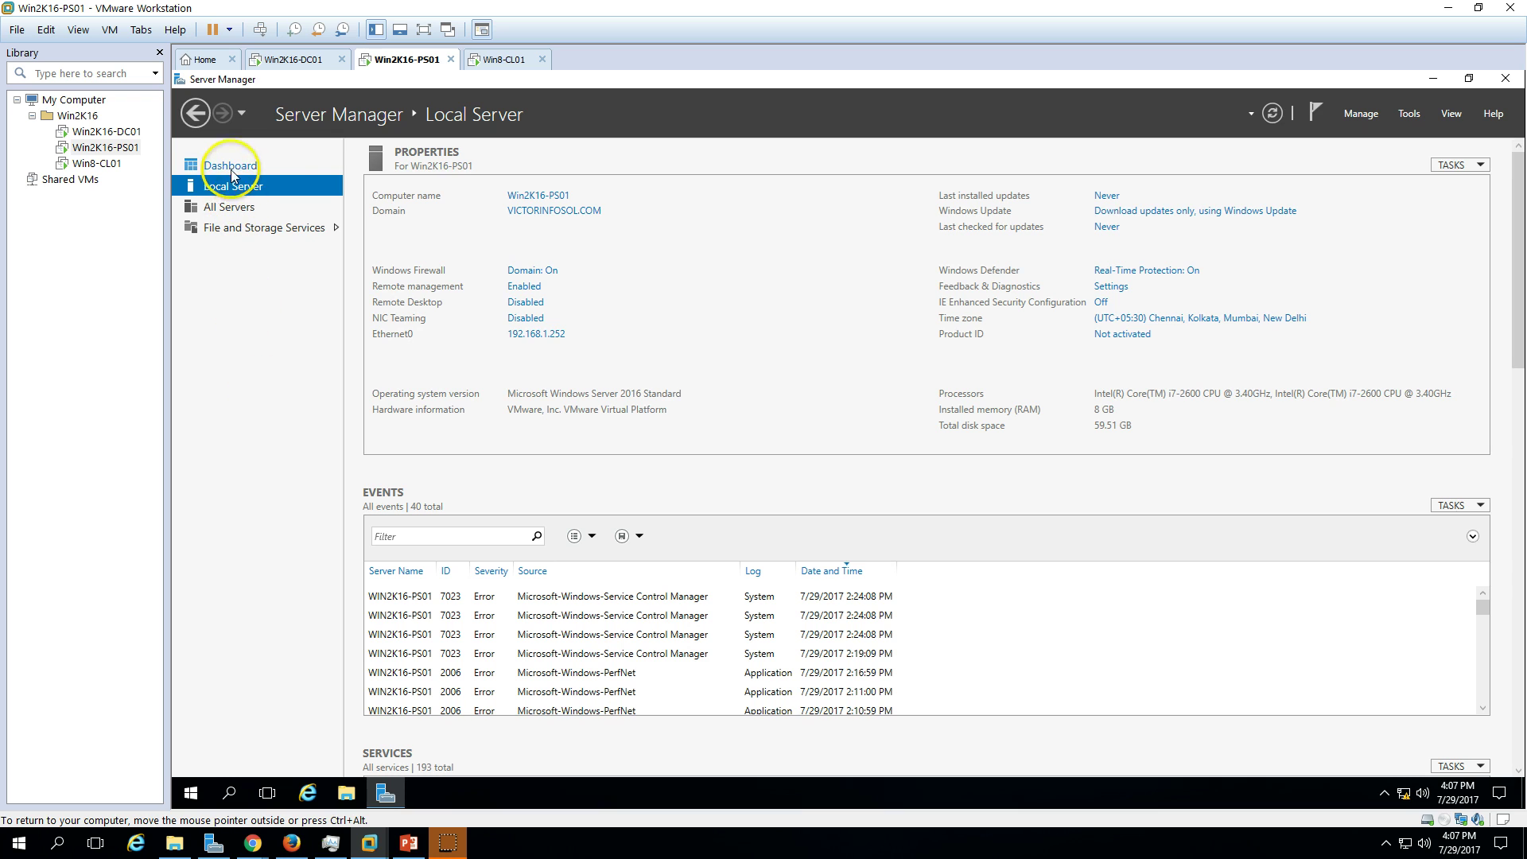
# Start adding roles and features on Win2K16-PS01, using role-based or feature-based installation with this server as the destination
pyautogui.click(1356, 113)
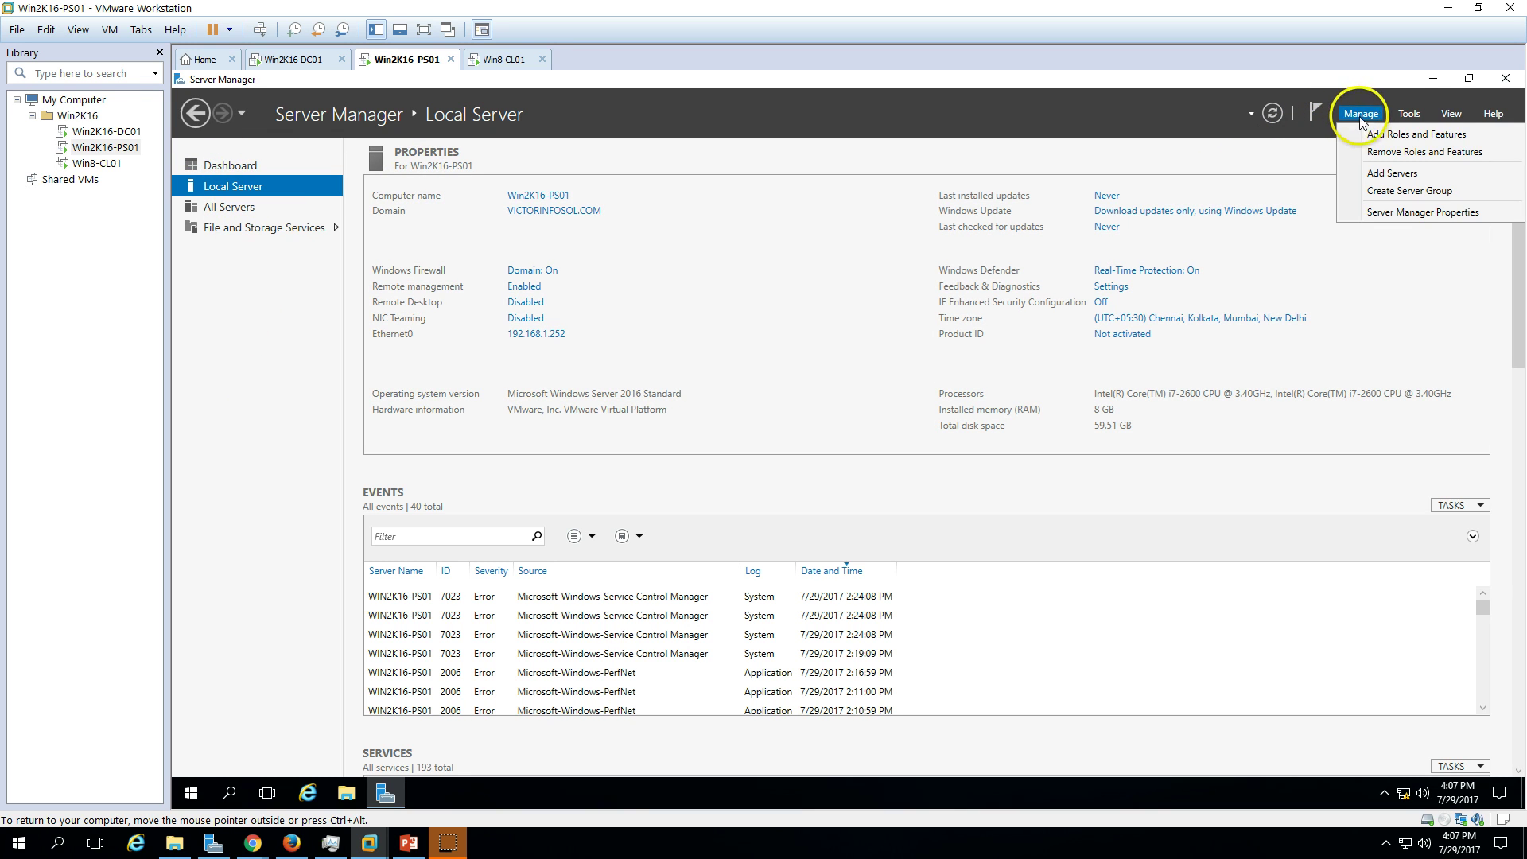
pyautogui.click(1382, 140)
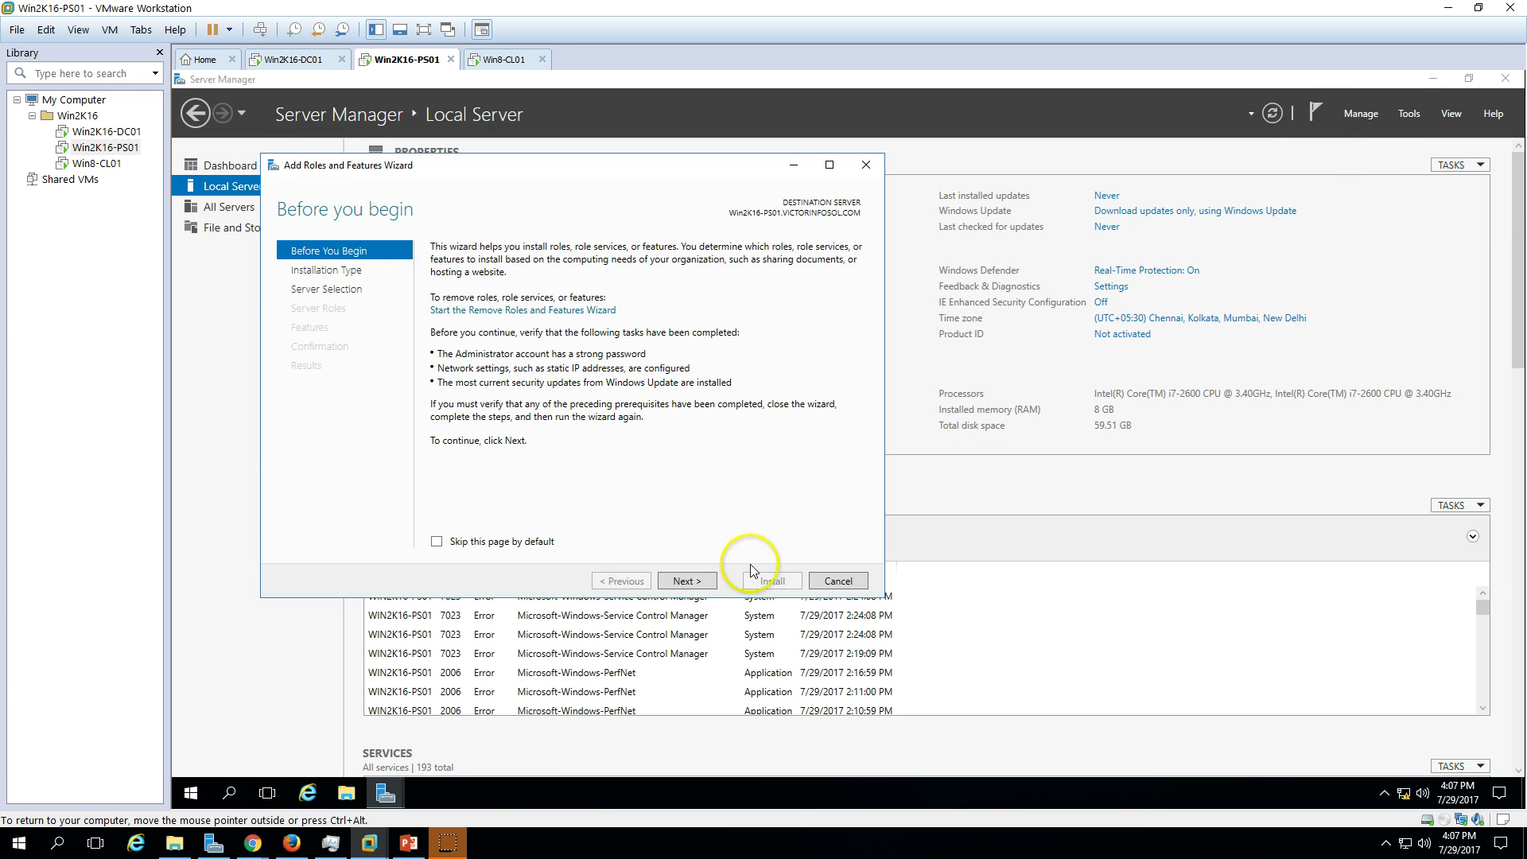
pyautogui.click(692, 582)
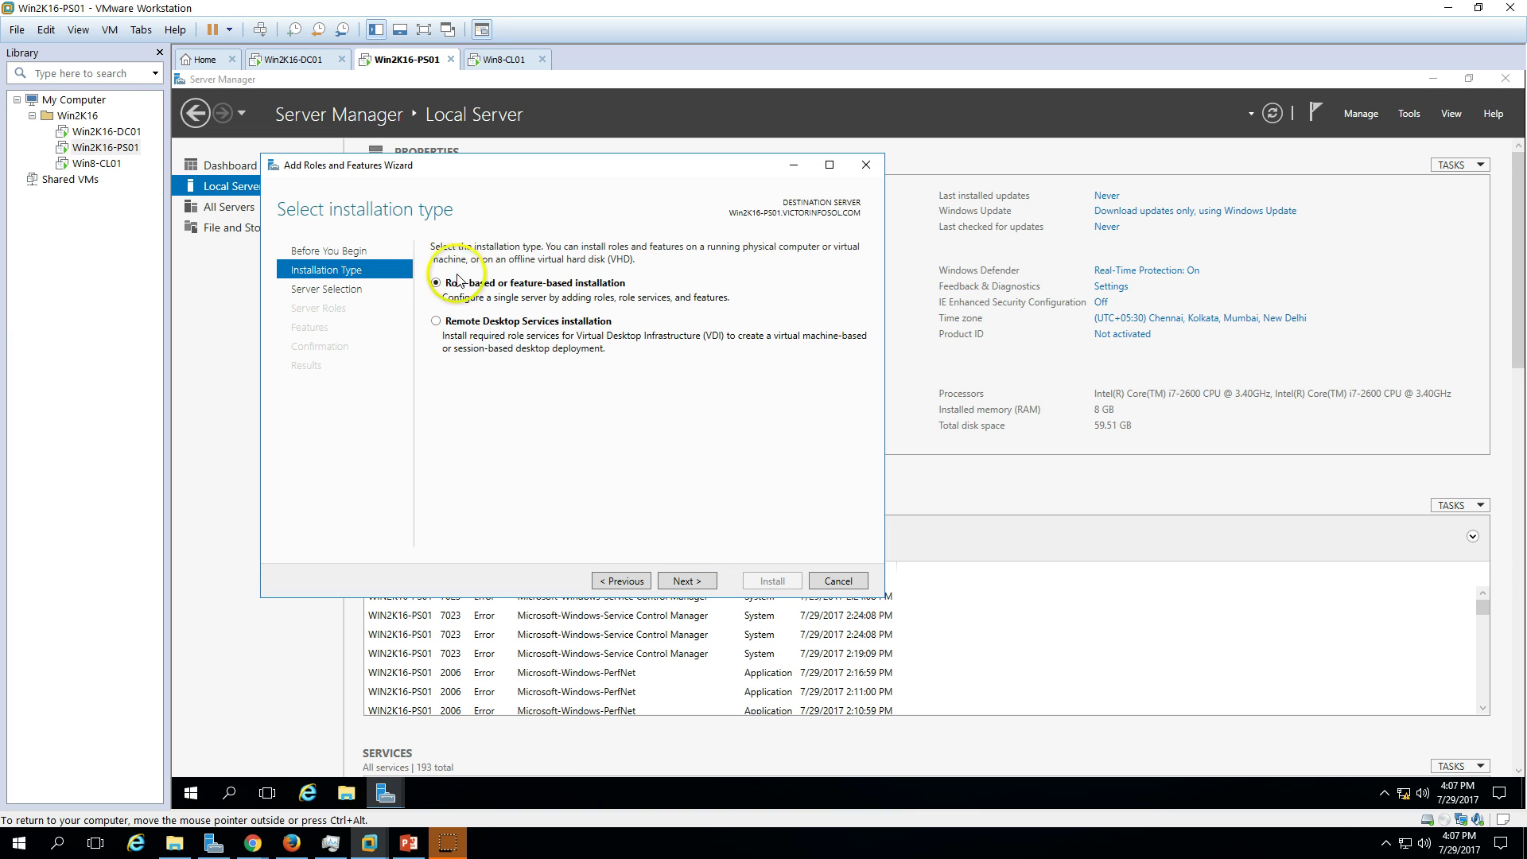
pyautogui.click(692, 581)
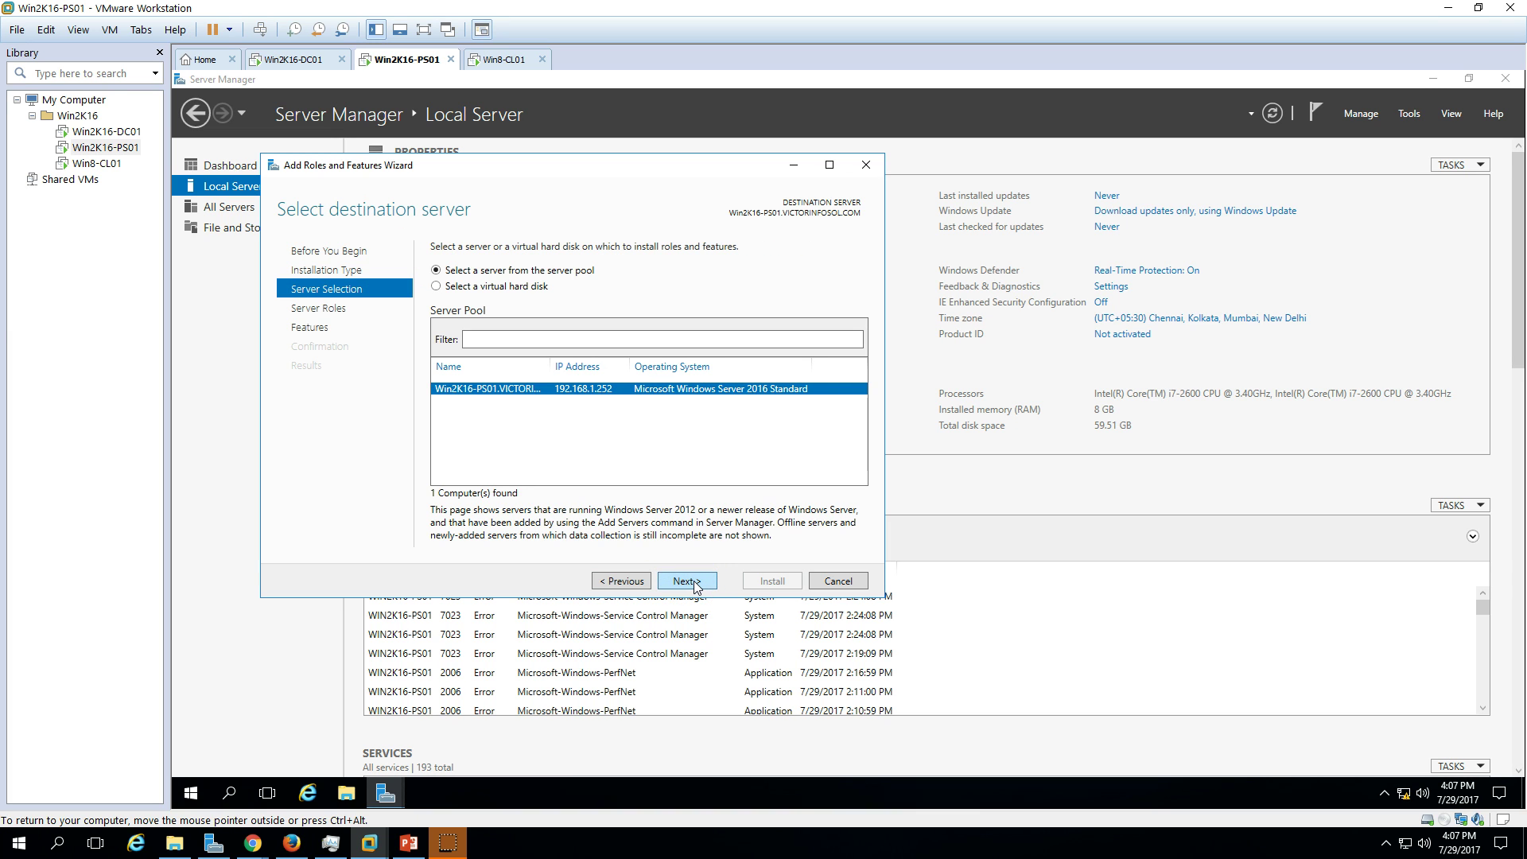
pyautogui.click(692, 581)
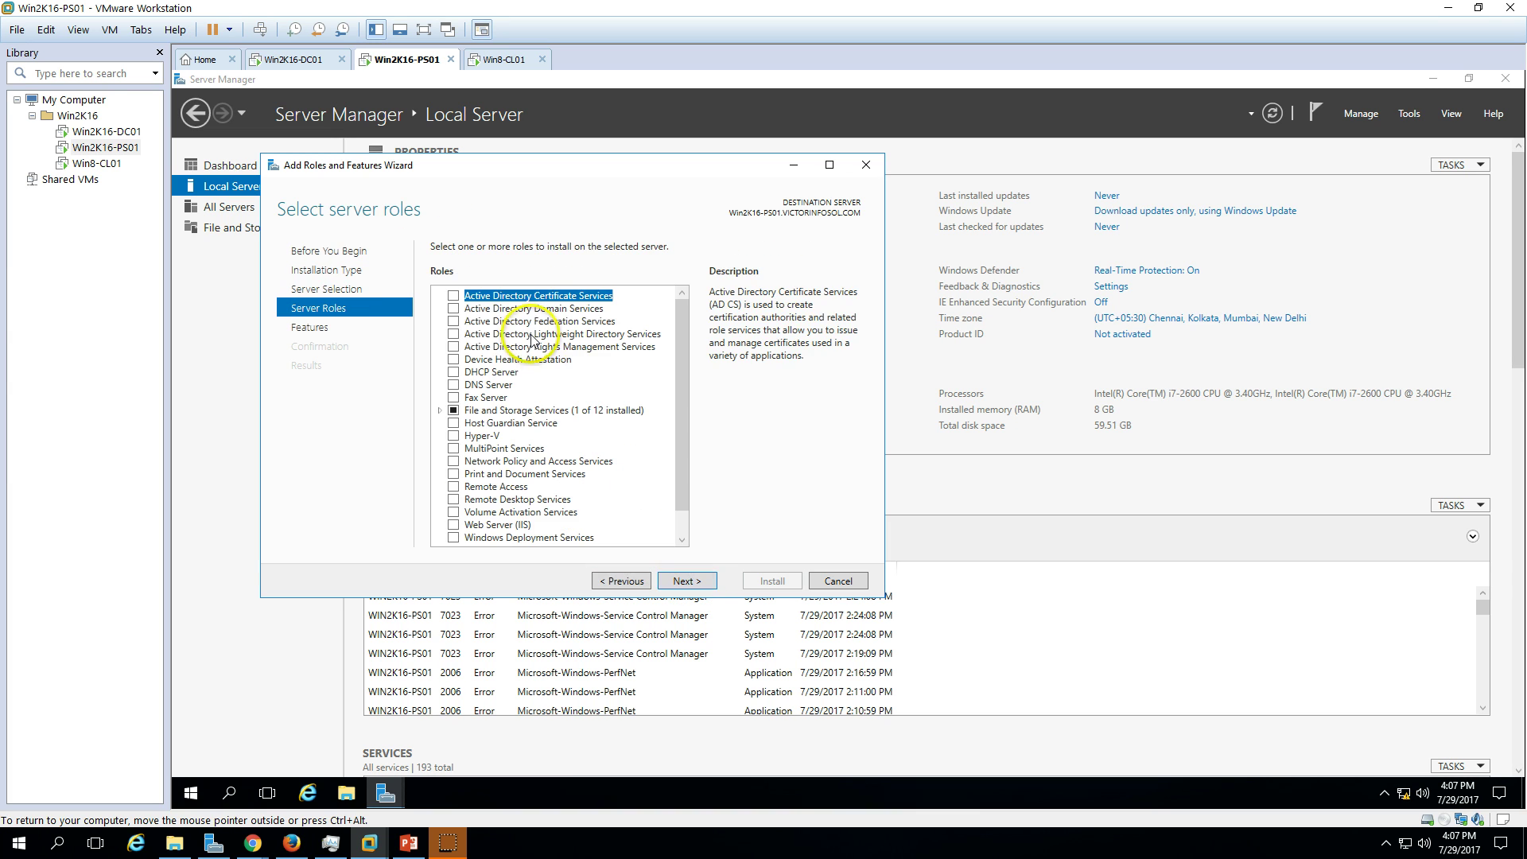
# Select the Print and Document Services role with its required features, and proceed to the role services selection without extra features
pyautogui.click(454, 476)
pyautogui.click(614, 521)
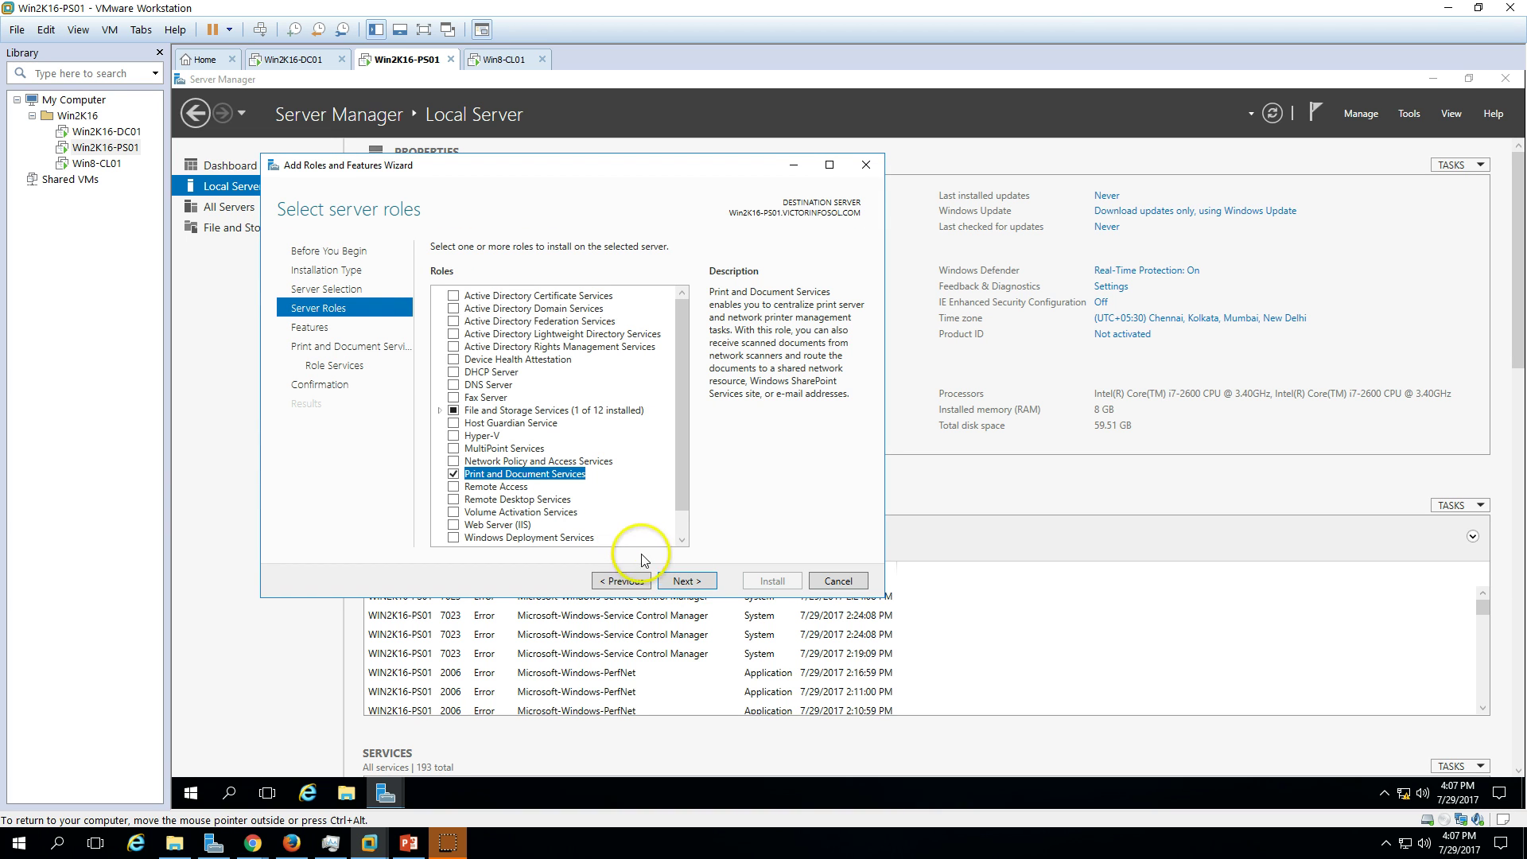
pyautogui.click(686, 581)
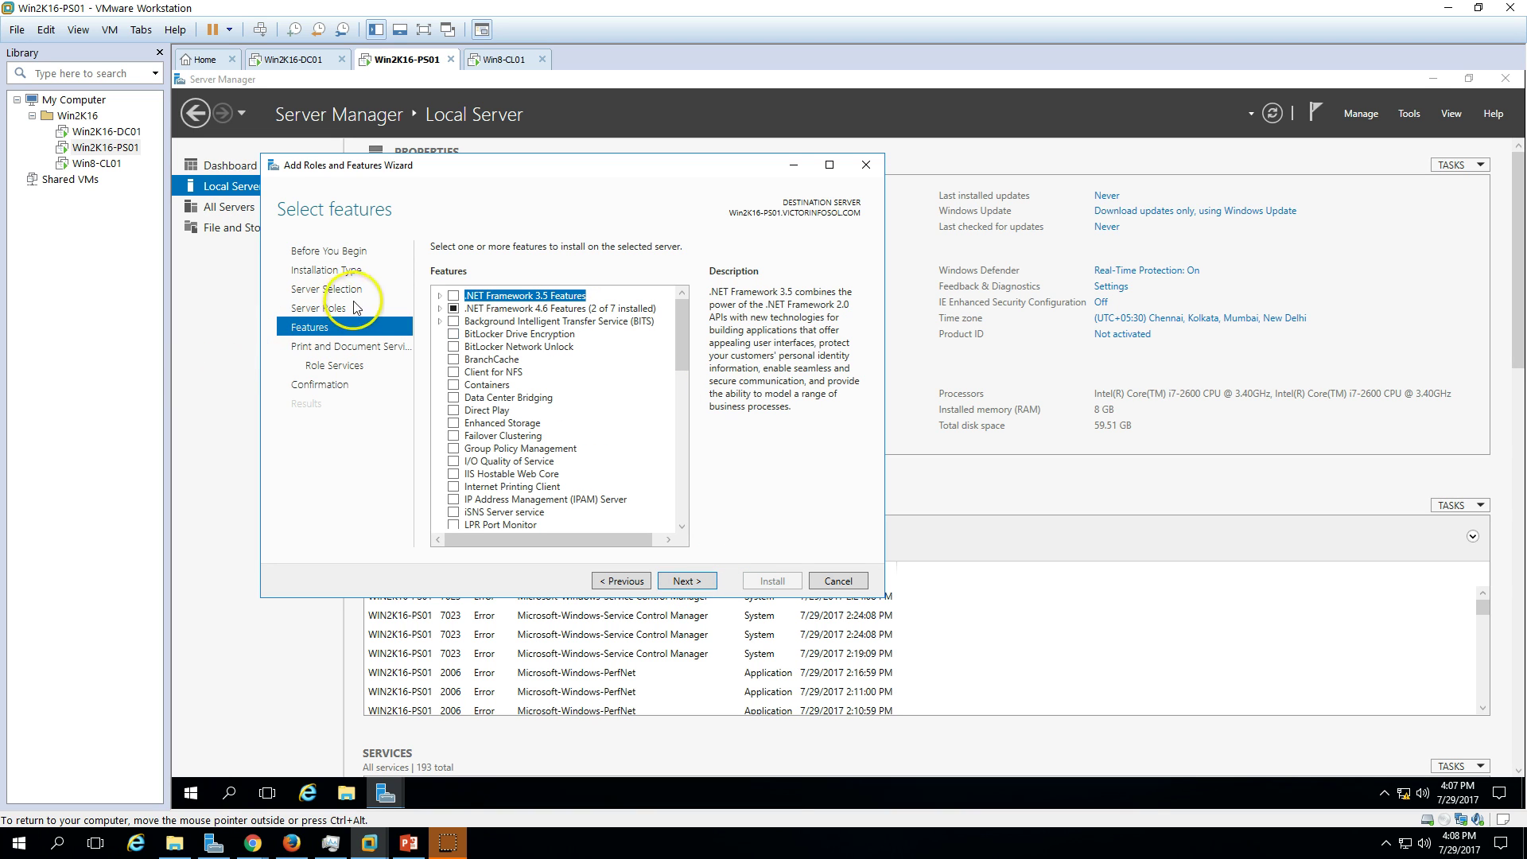
pyautogui.click(686, 582)
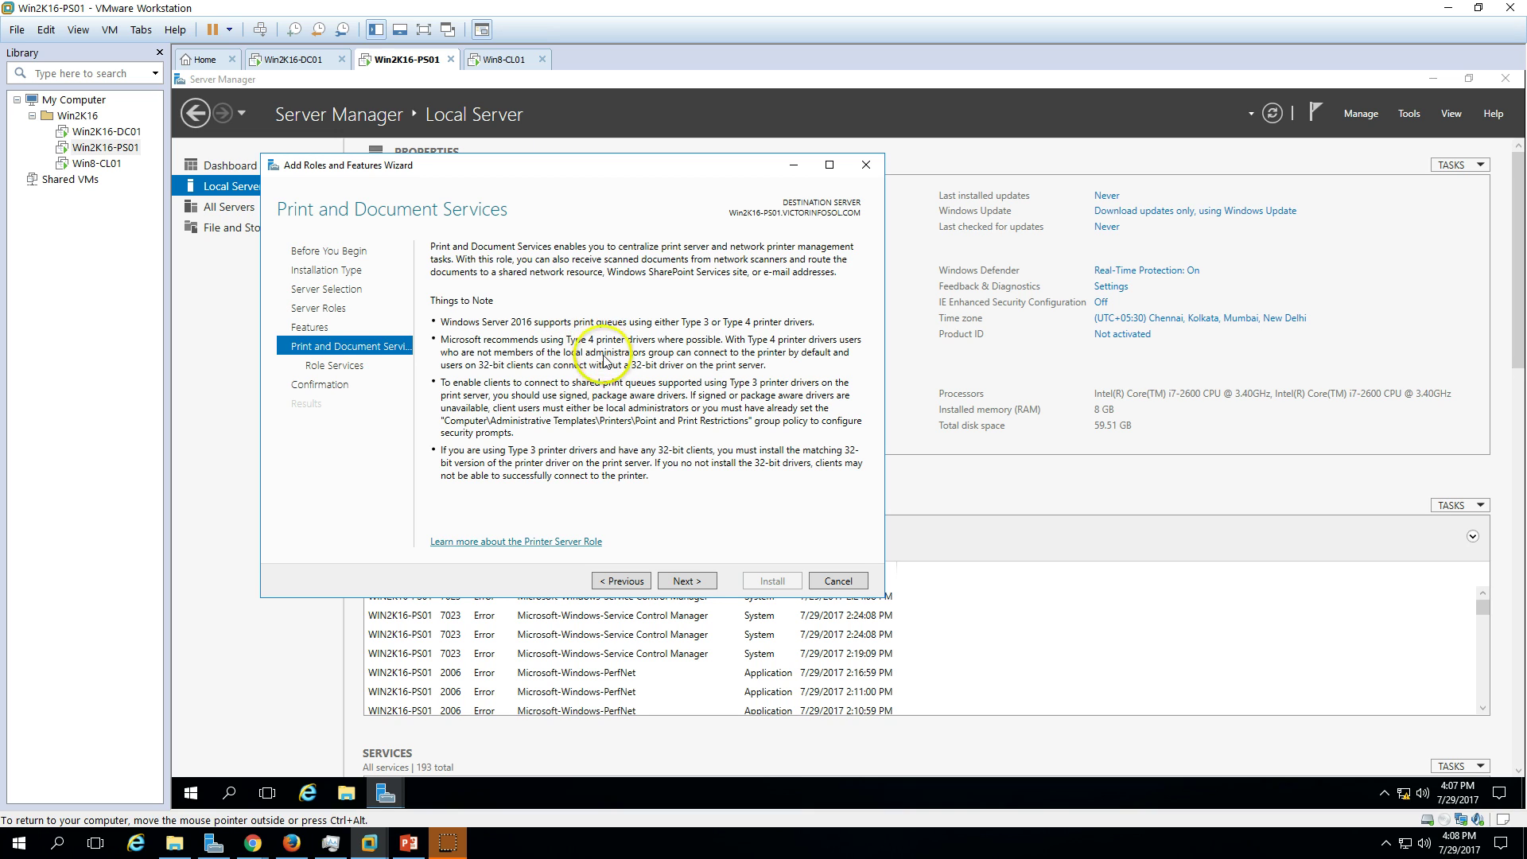
pyautogui.click(677, 585)
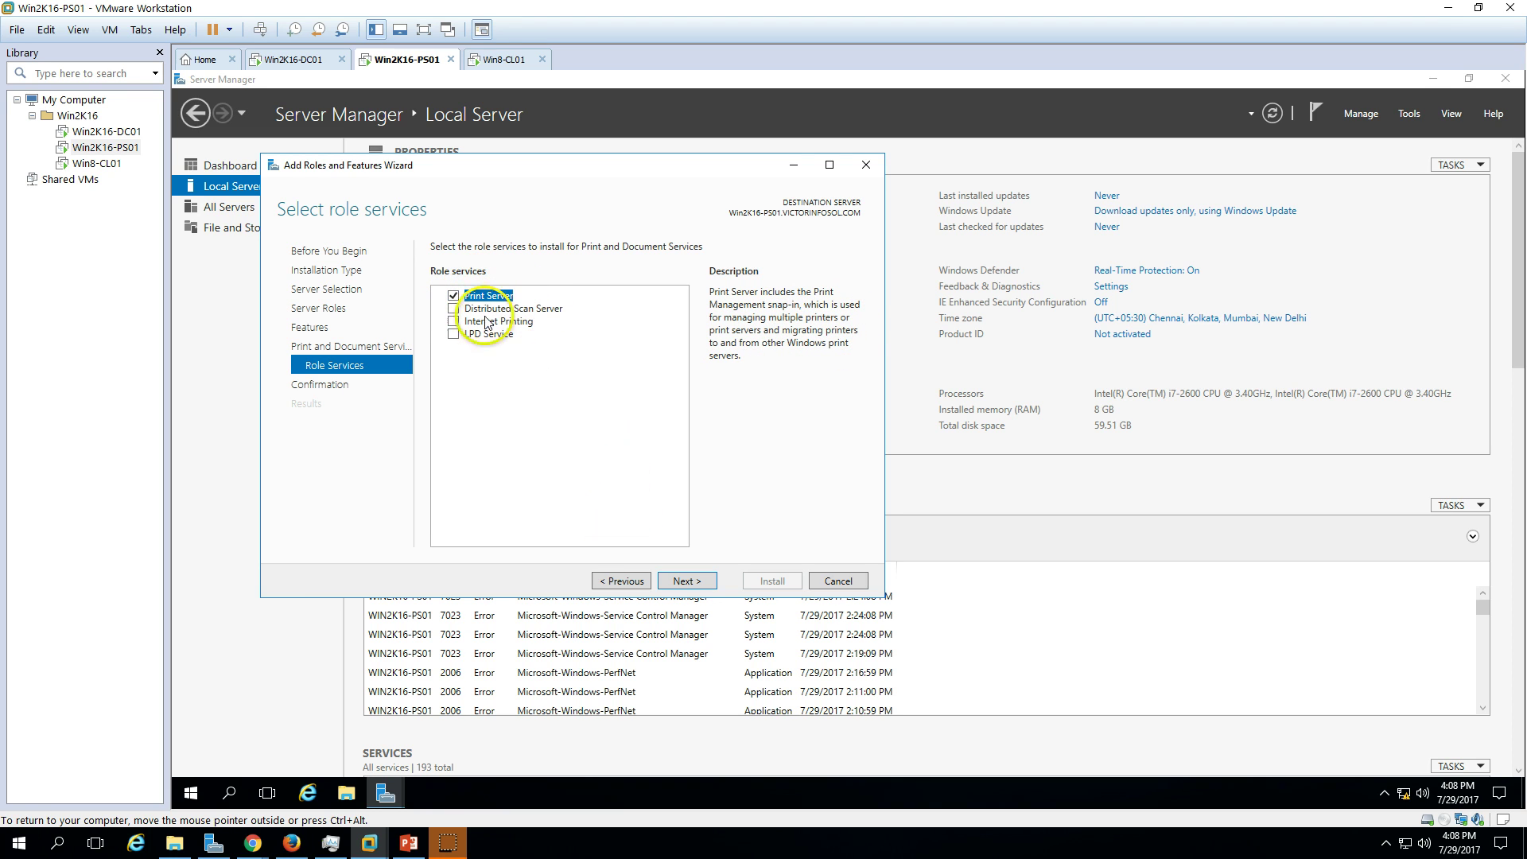
# Install the Print Server role service with its administration tools on Win2K16-PS01, and close the wizard once installation completes
pyautogui.click(687, 582)
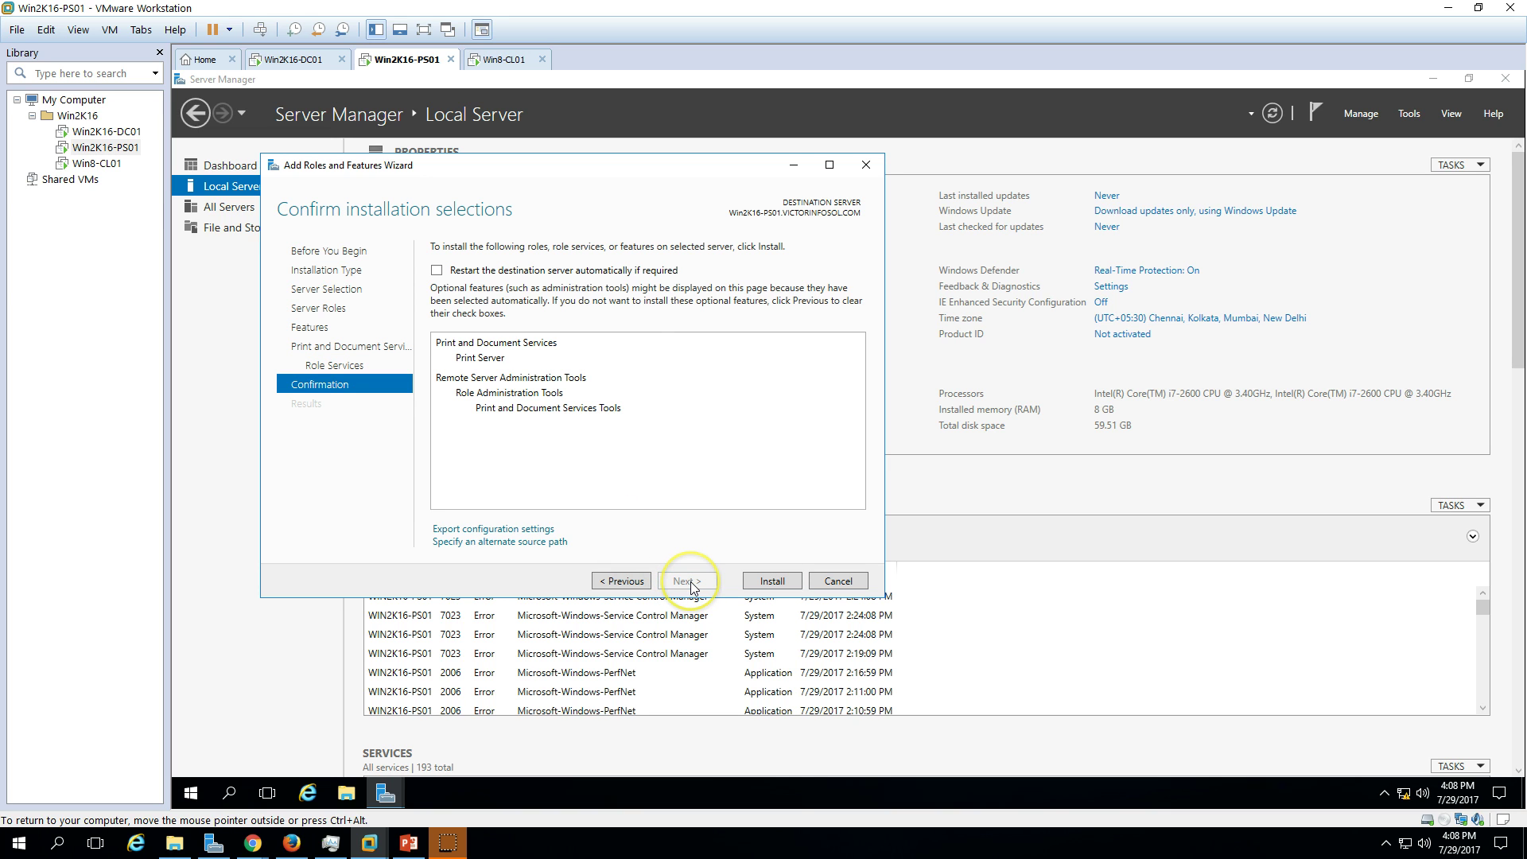
pyautogui.click(791, 583)
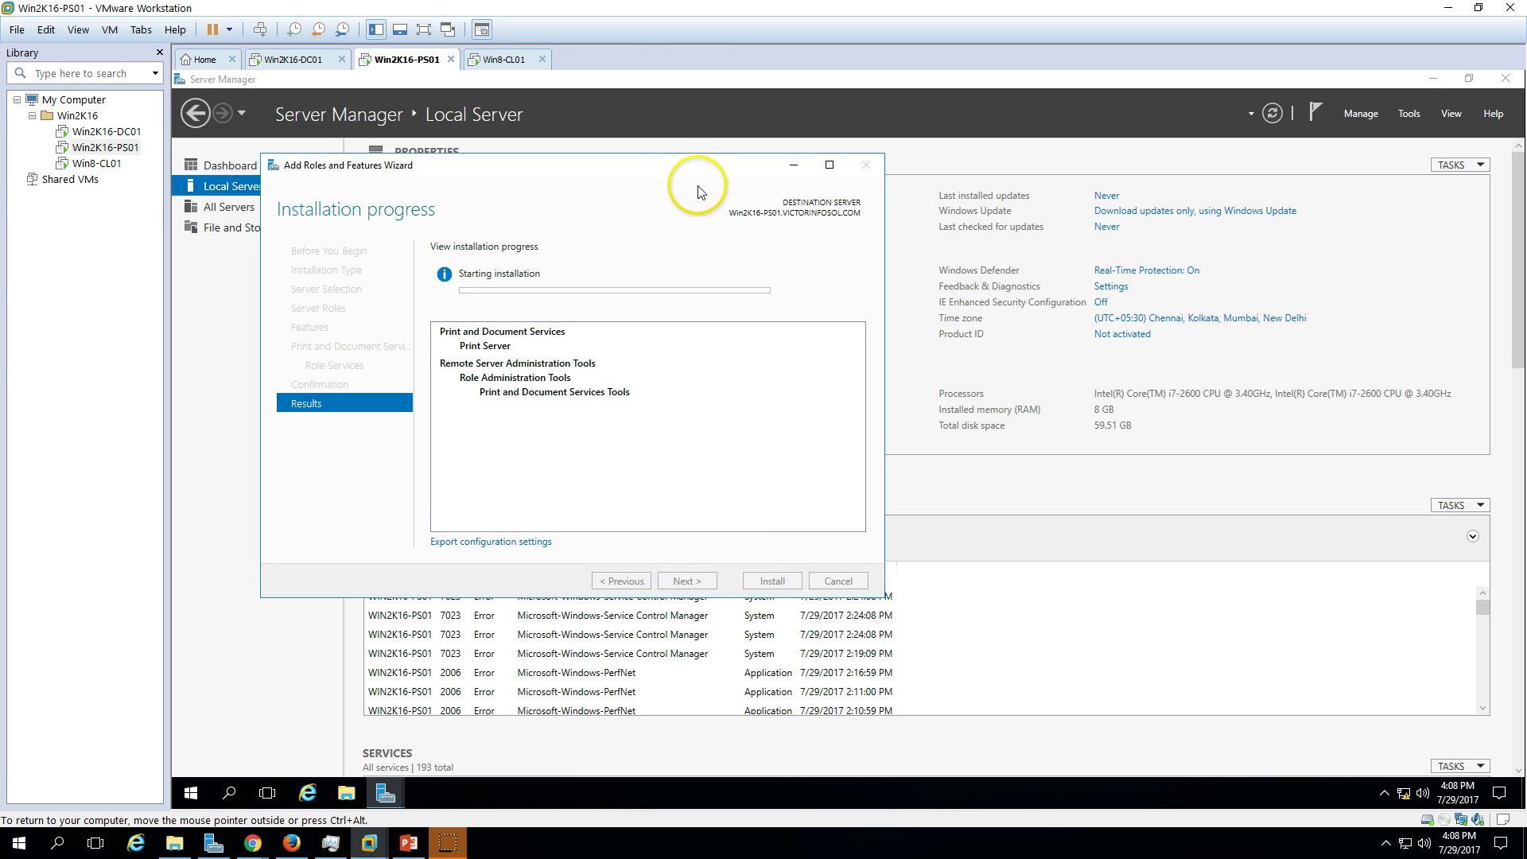
pyautogui.moveTo(668, 165); pyautogui.dragTo(886, 179)
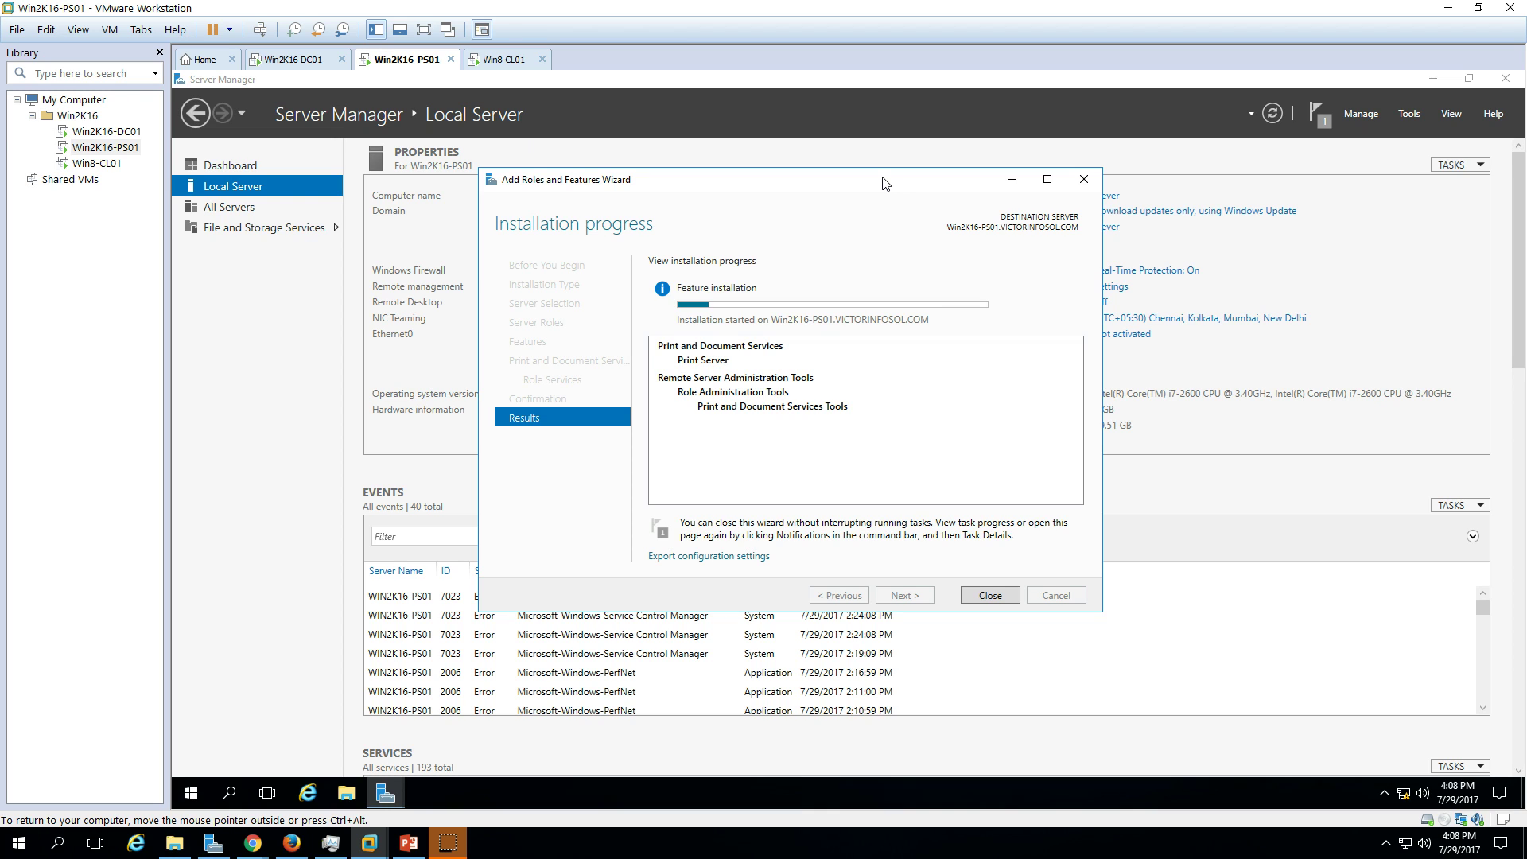
pyautogui.moveTo(841, 191); pyautogui.dragTo(882, 262)
pyautogui.click(408, 843)
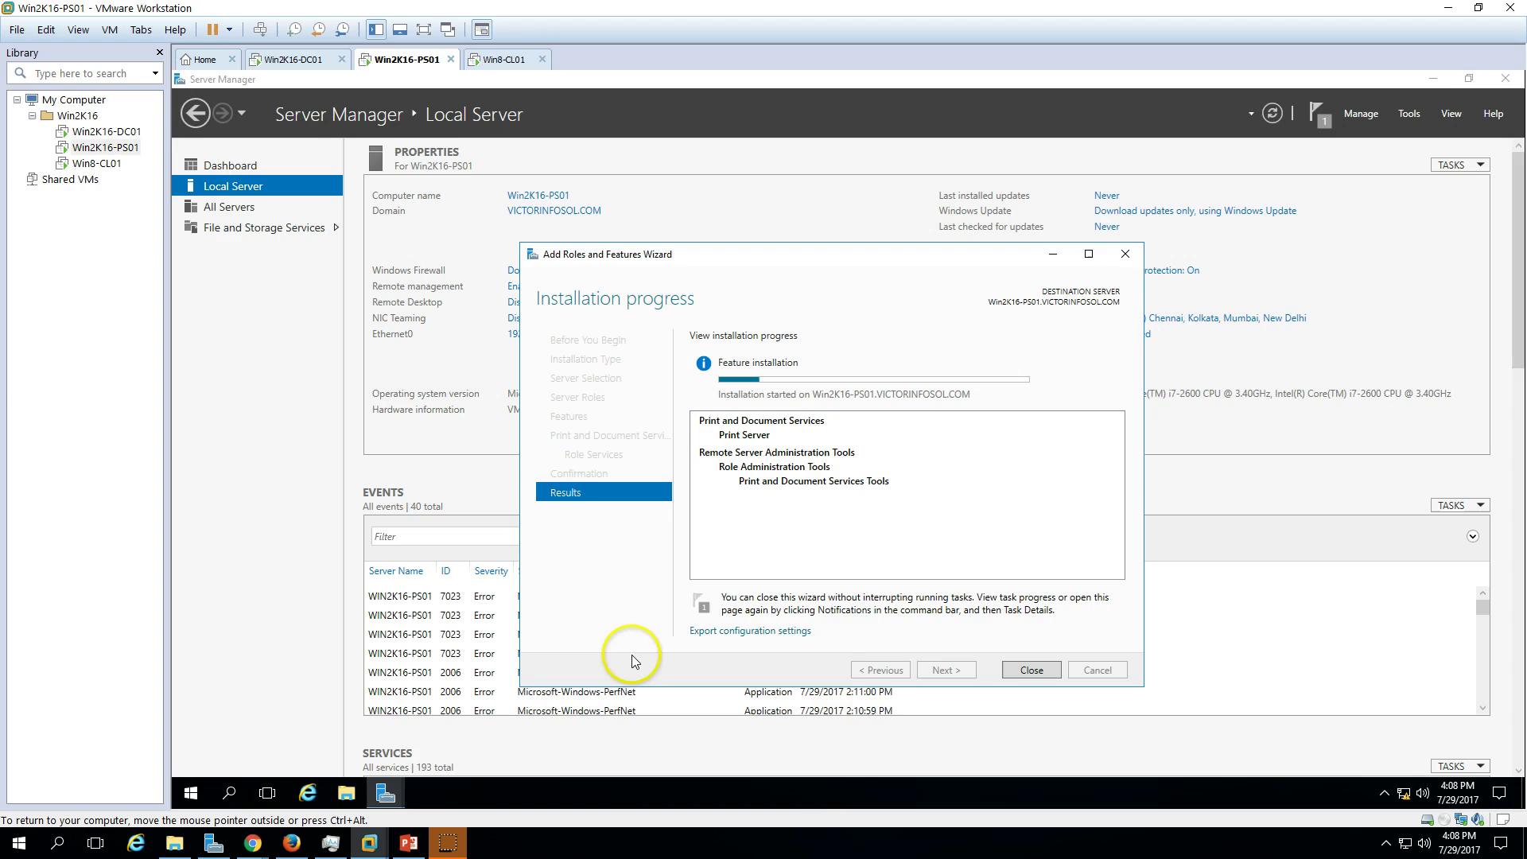
pyautogui.click(369, 842)
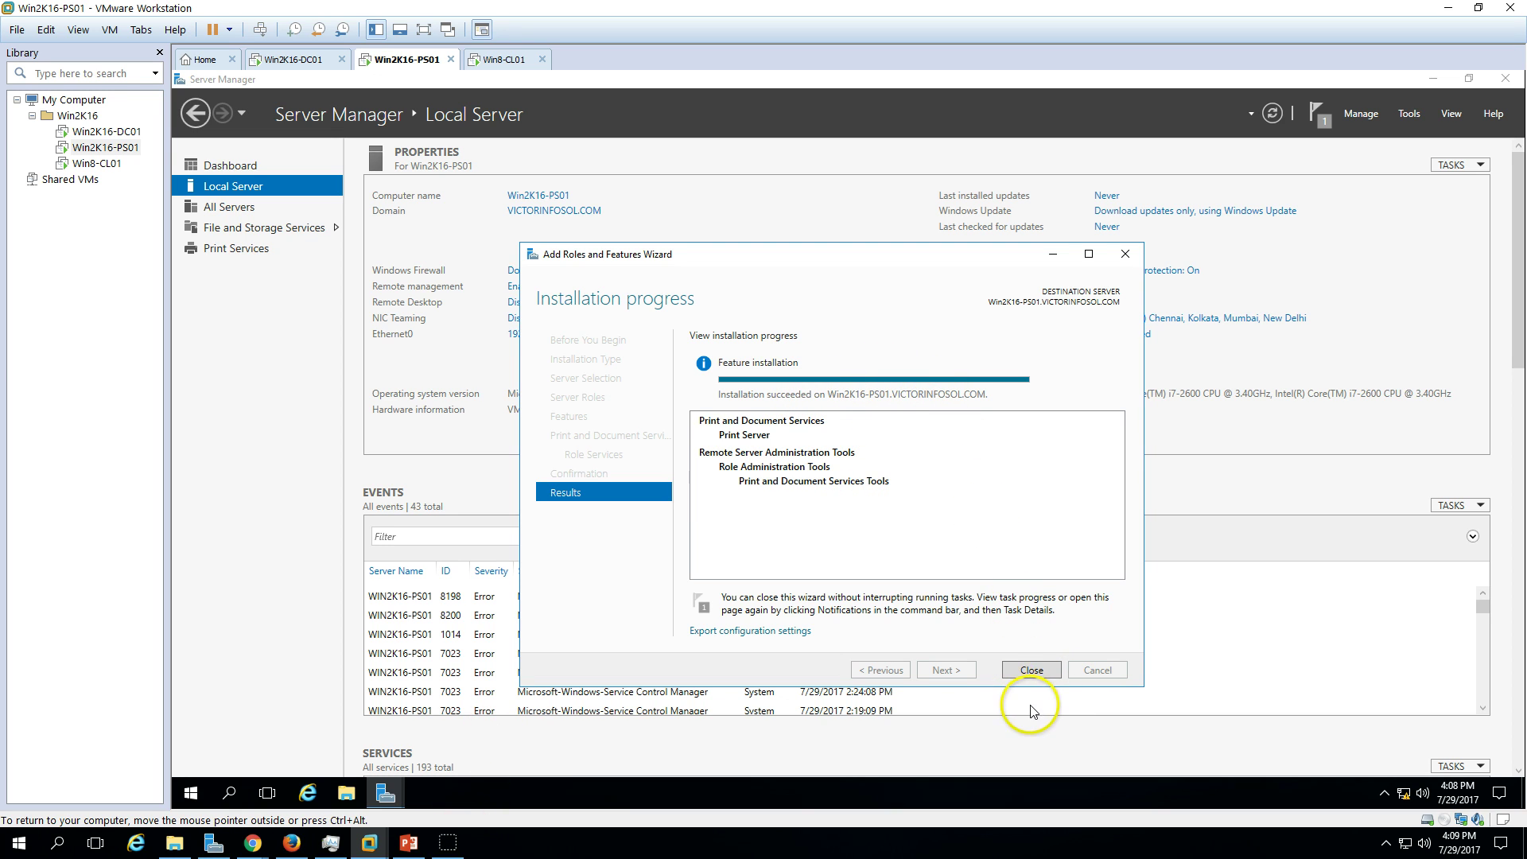
pyautogui.click(1032, 670)
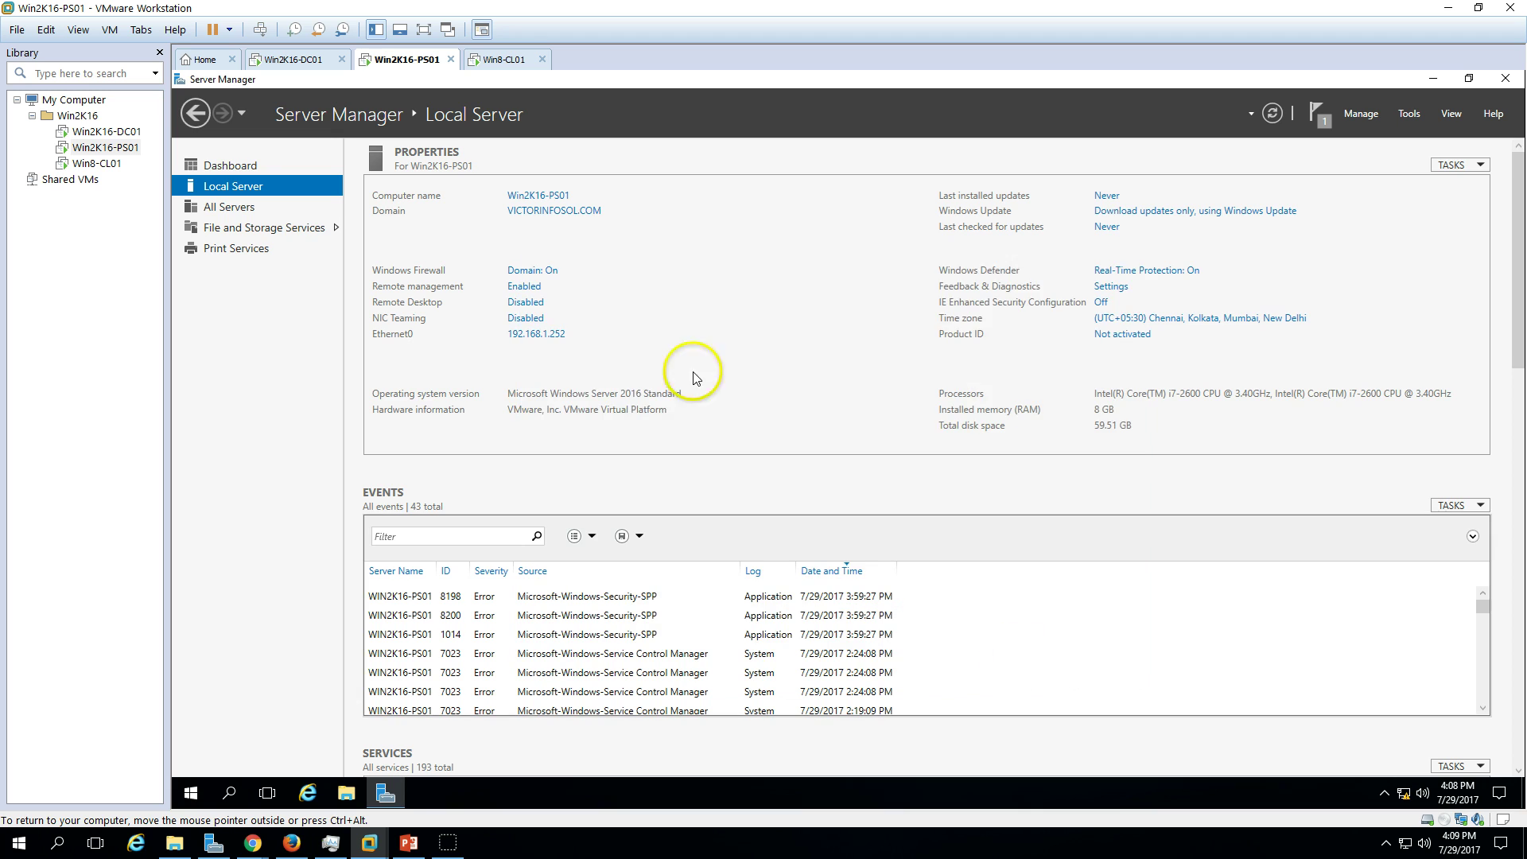
# Open the Print Management console from the Server Manager dashboard and maximize its window
pyautogui.click(239, 166)
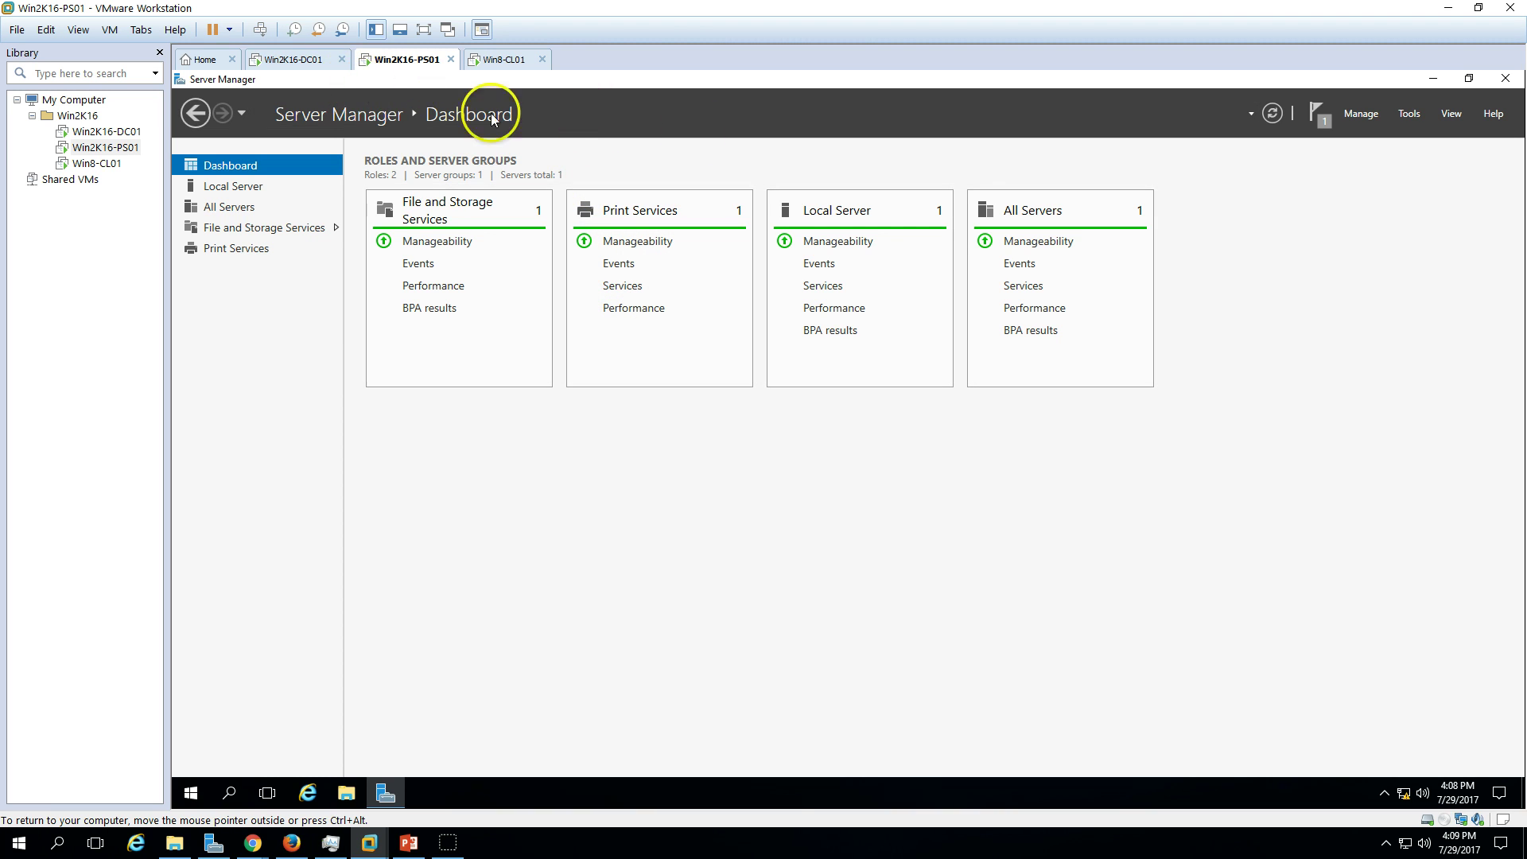
pyautogui.click(1410, 113)
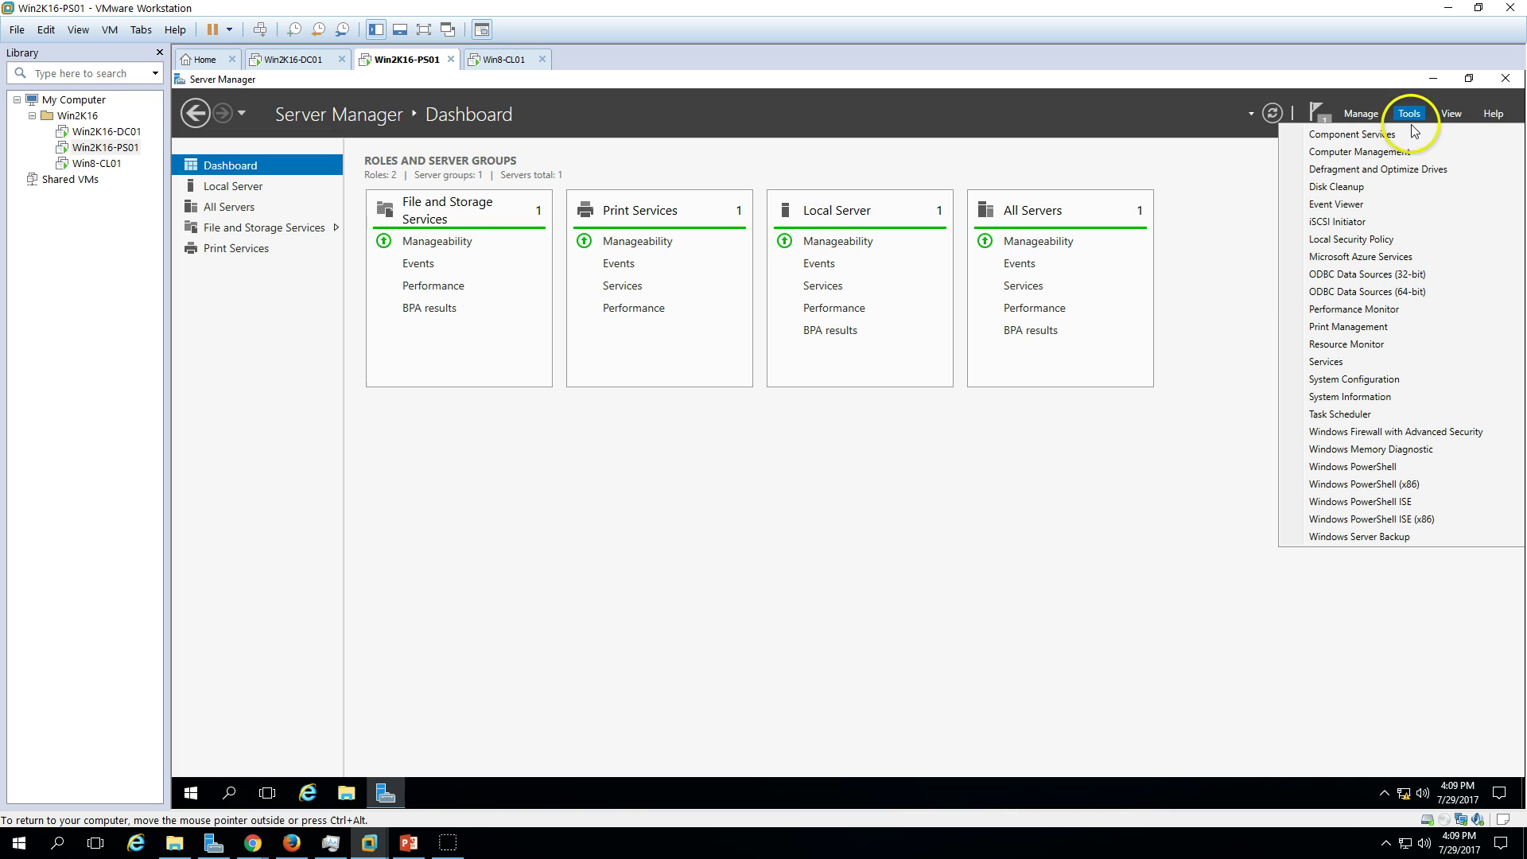
pyautogui.click(1406, 327)
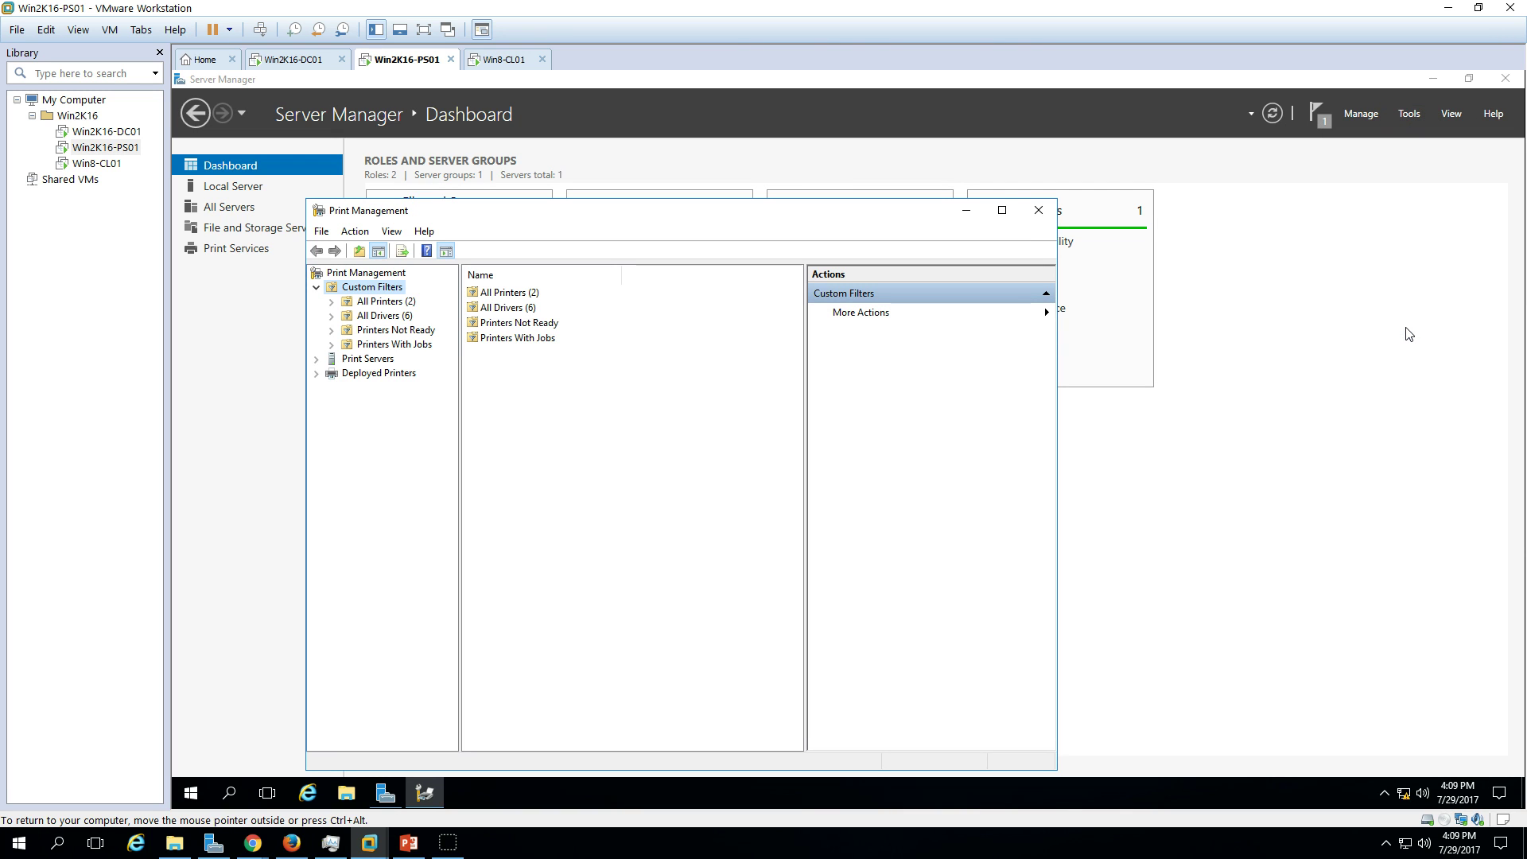
pyautogui.click(1002, 210)
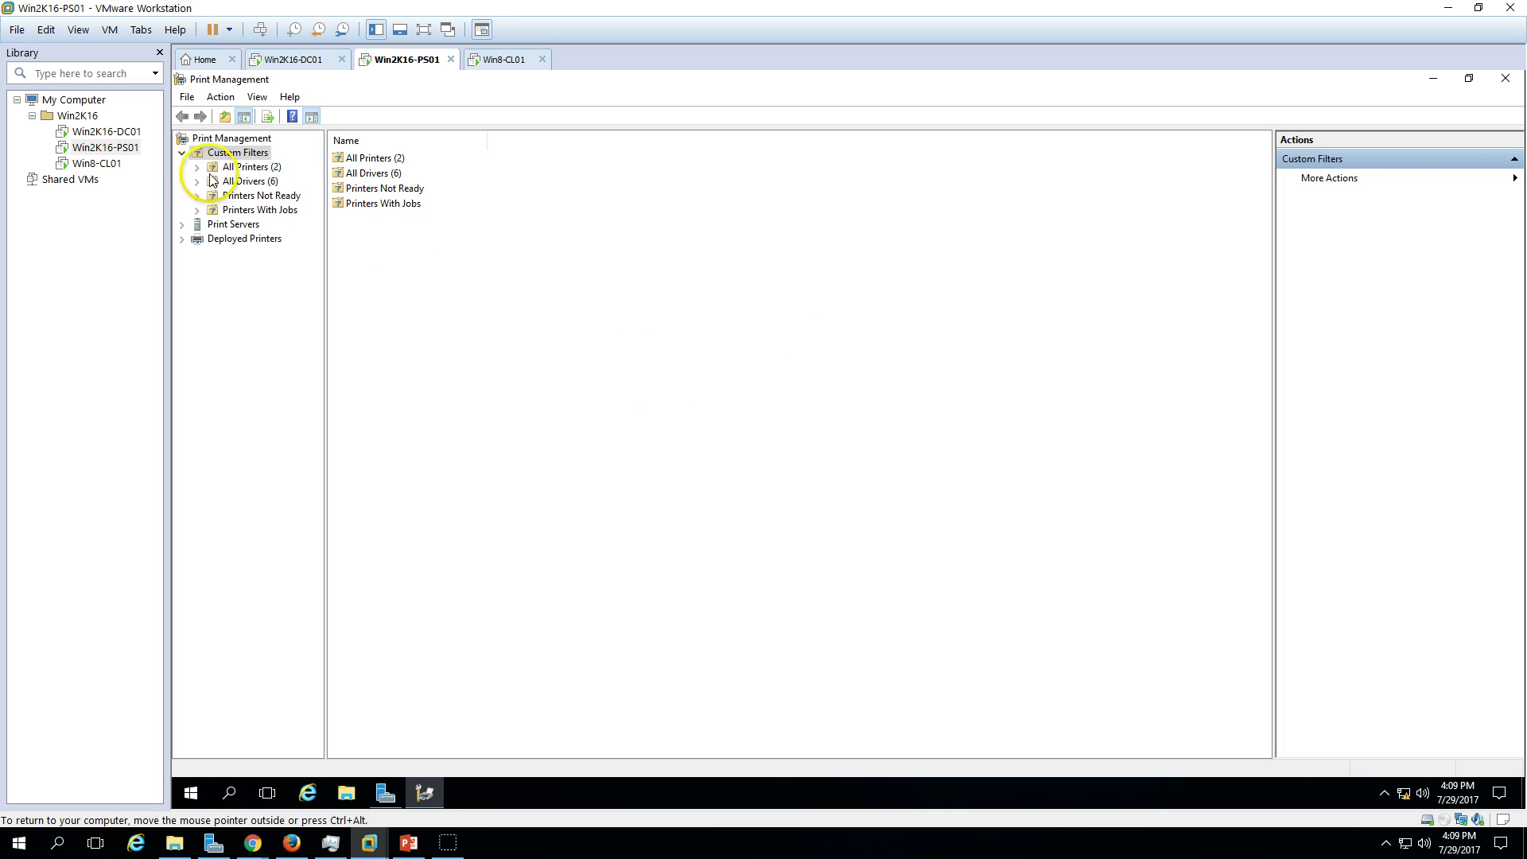
# Review the printers and drivers listed under the custom filters in Print Management
pyautogui.click(264, 168)
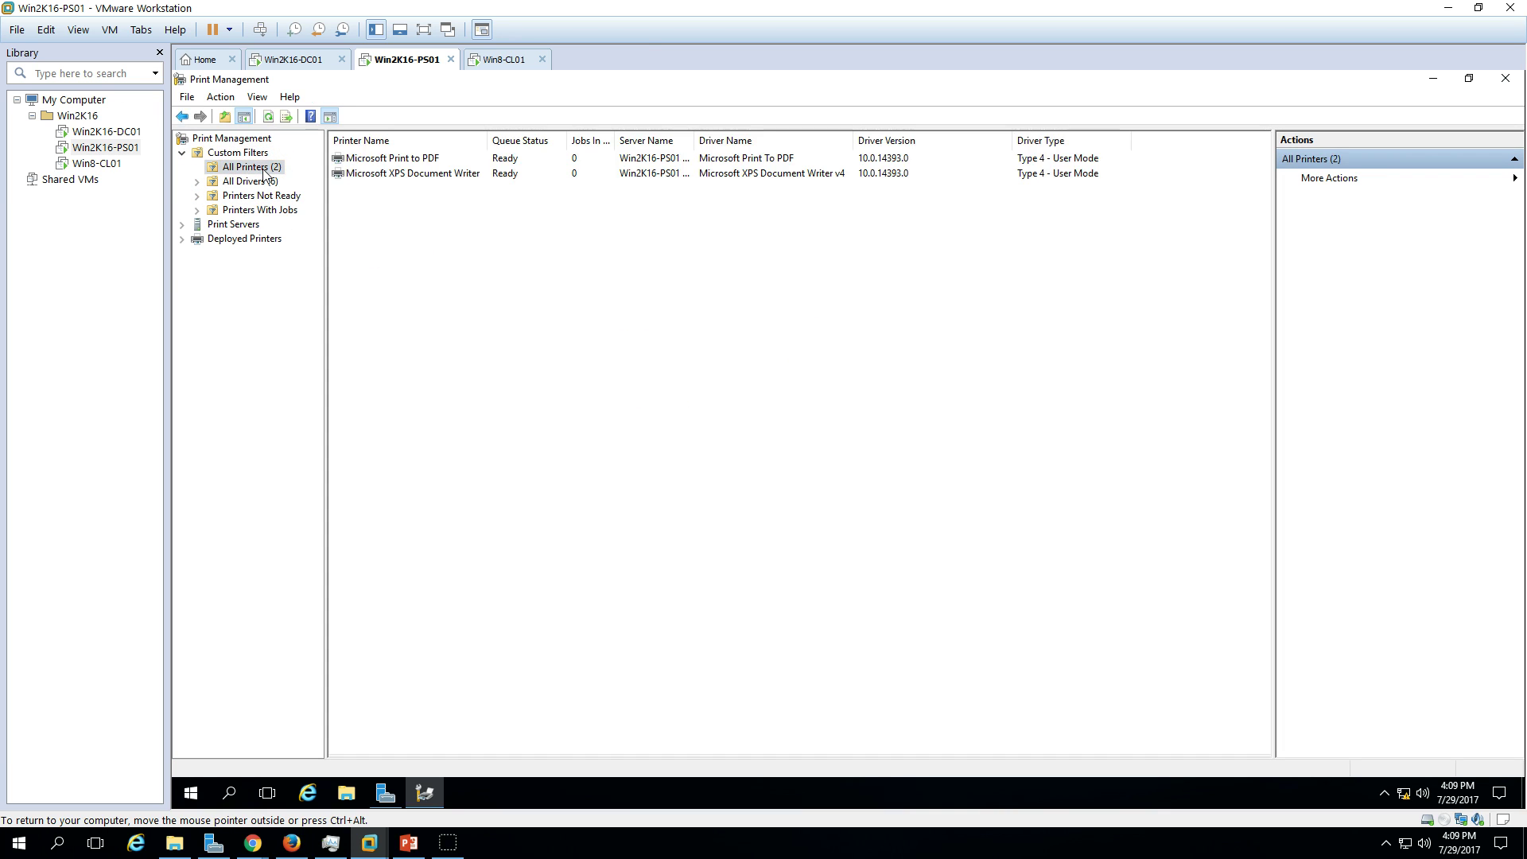
pyautogui.click(404, 160)
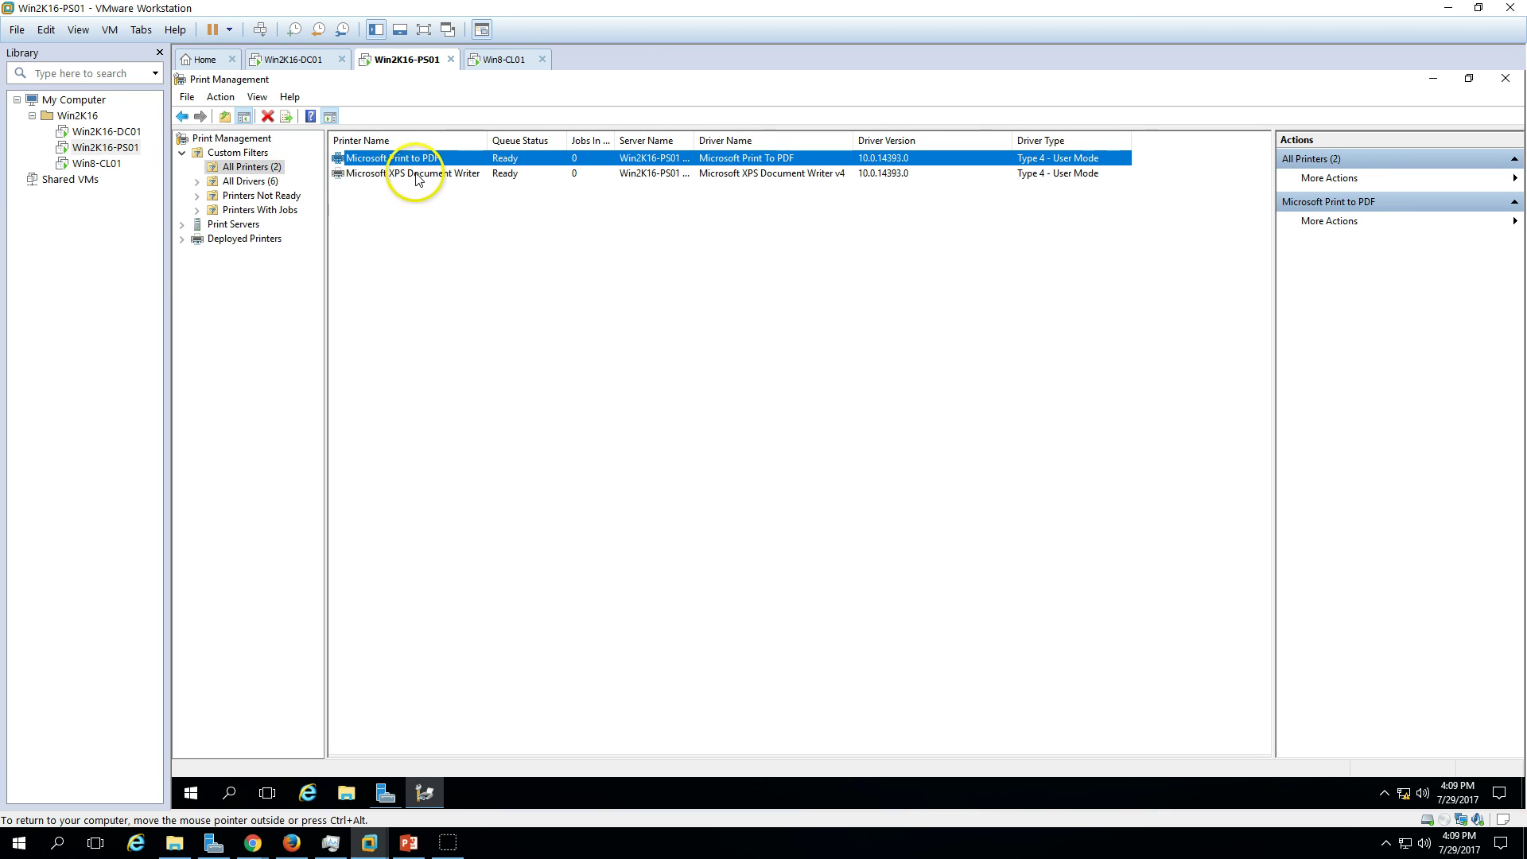
pyautogui.click(414, 172)
pyautogui.click(441, 159)
pyautogui.click(427, 175)
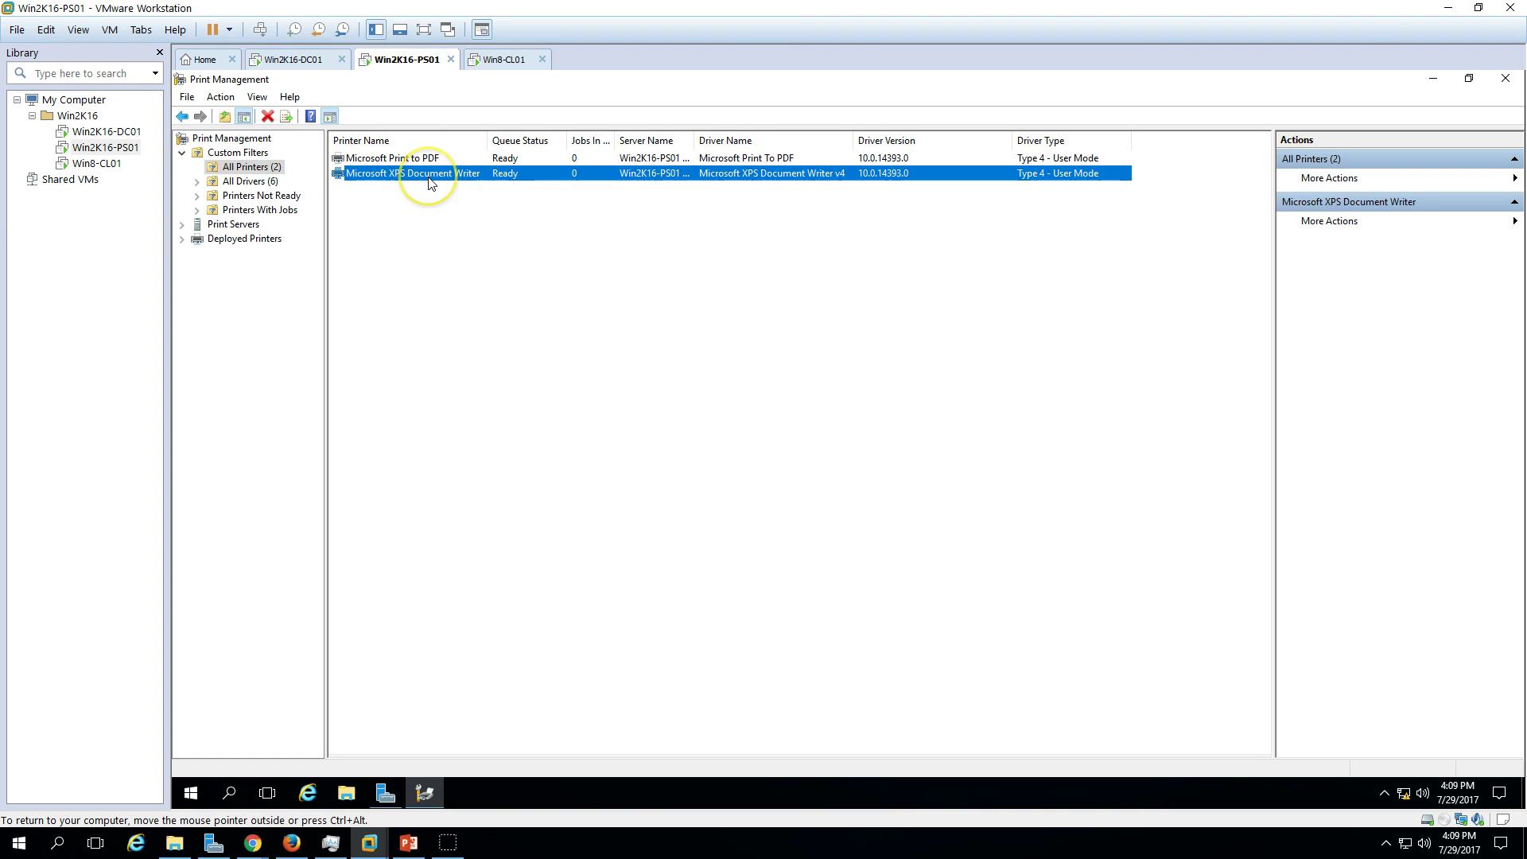
pyautogui.click(248, 181)
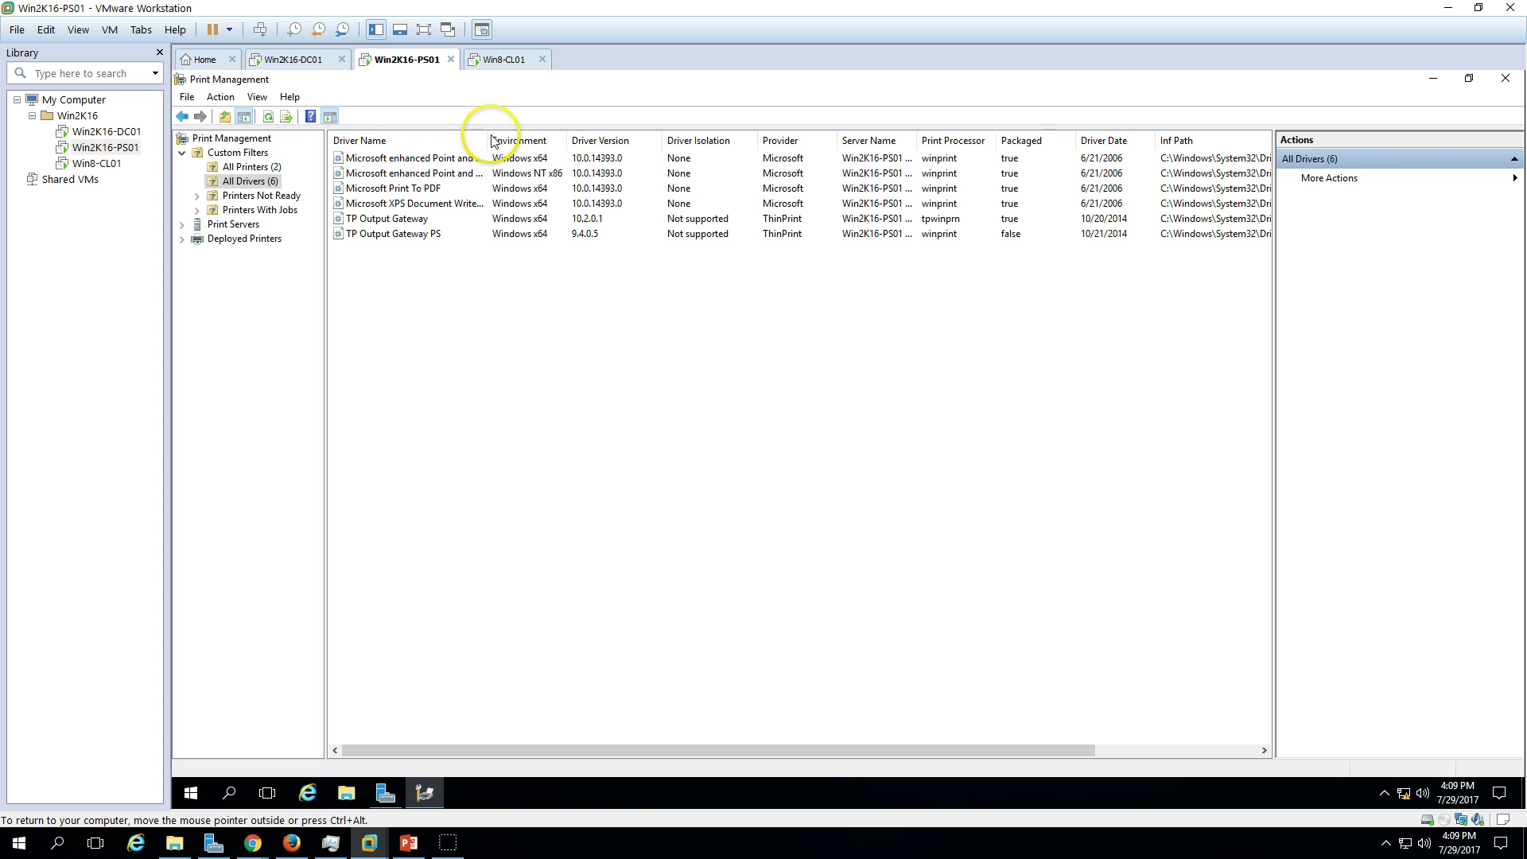
# Expand the local print server Win2K16-PS01 and examine its drivers, forms, ports and printers
pyautogui.doubleClick(216, 225)
pyautogui.click(198, 239)
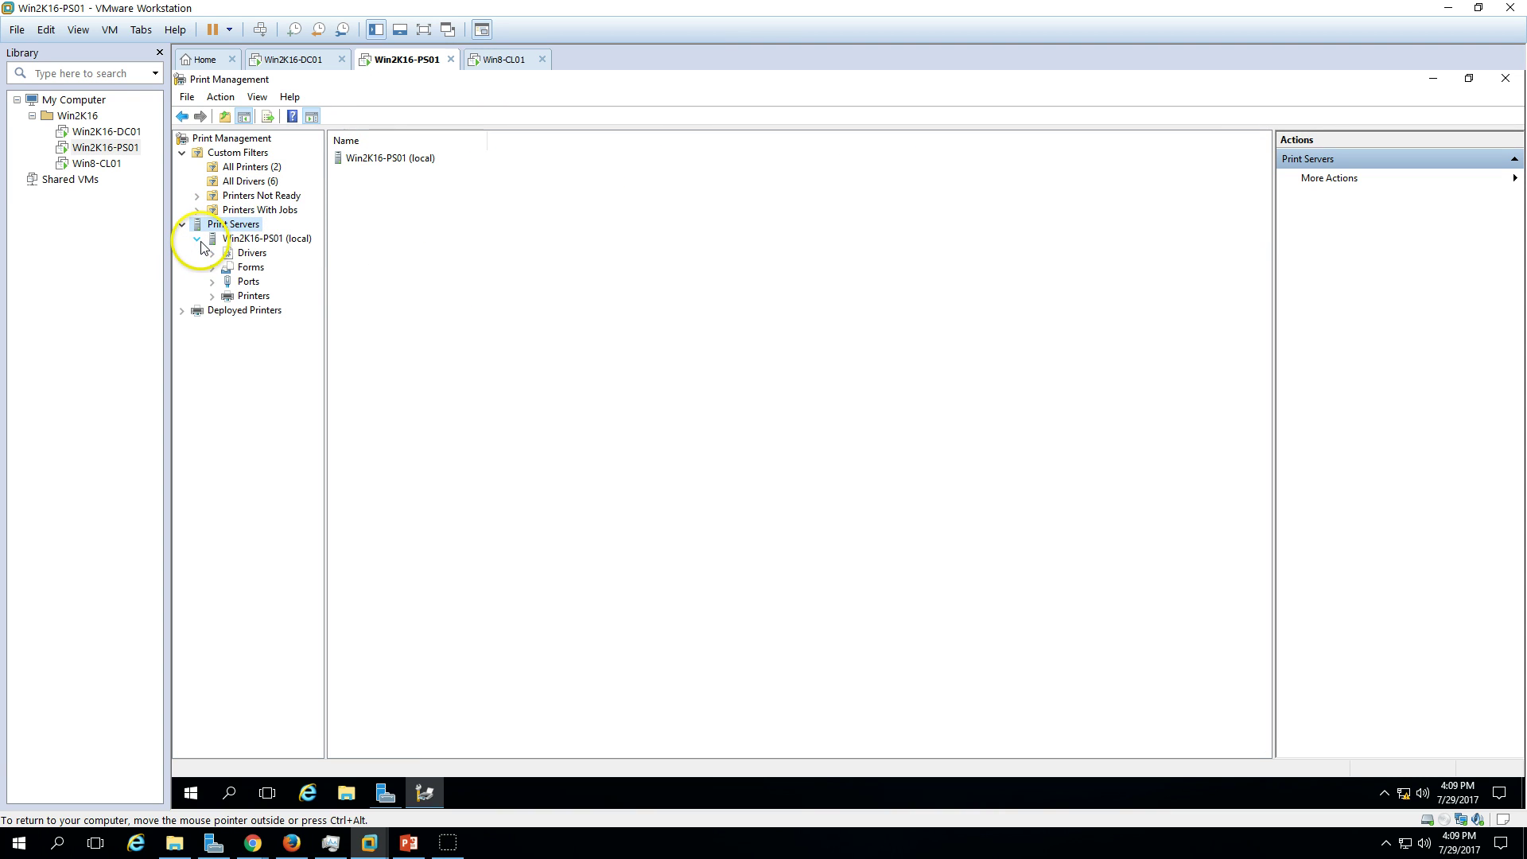
pyautogui.click(253, 240)
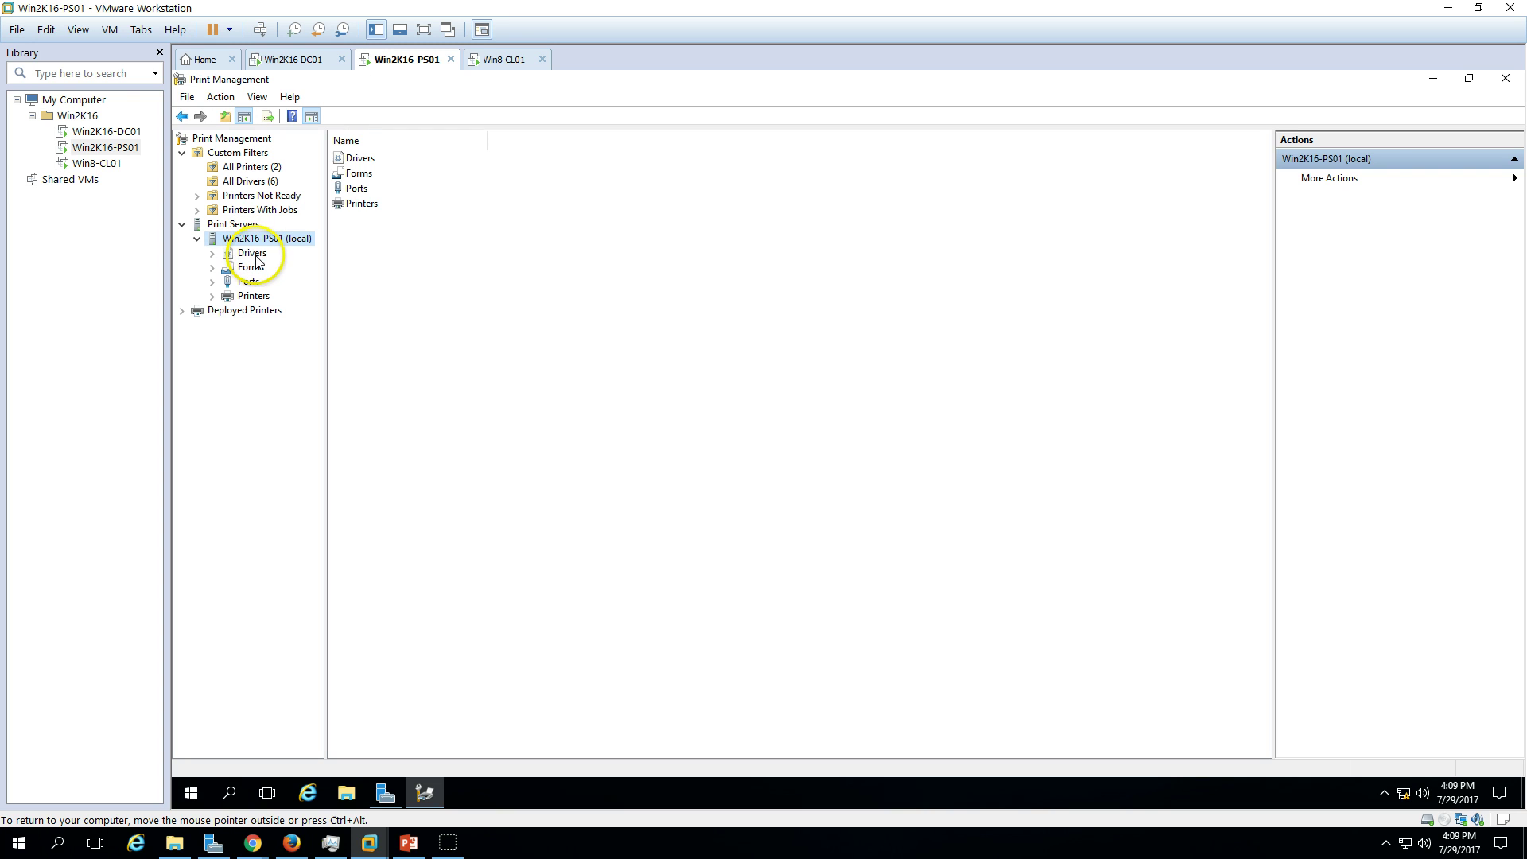
pyautogui.click(252, 253)
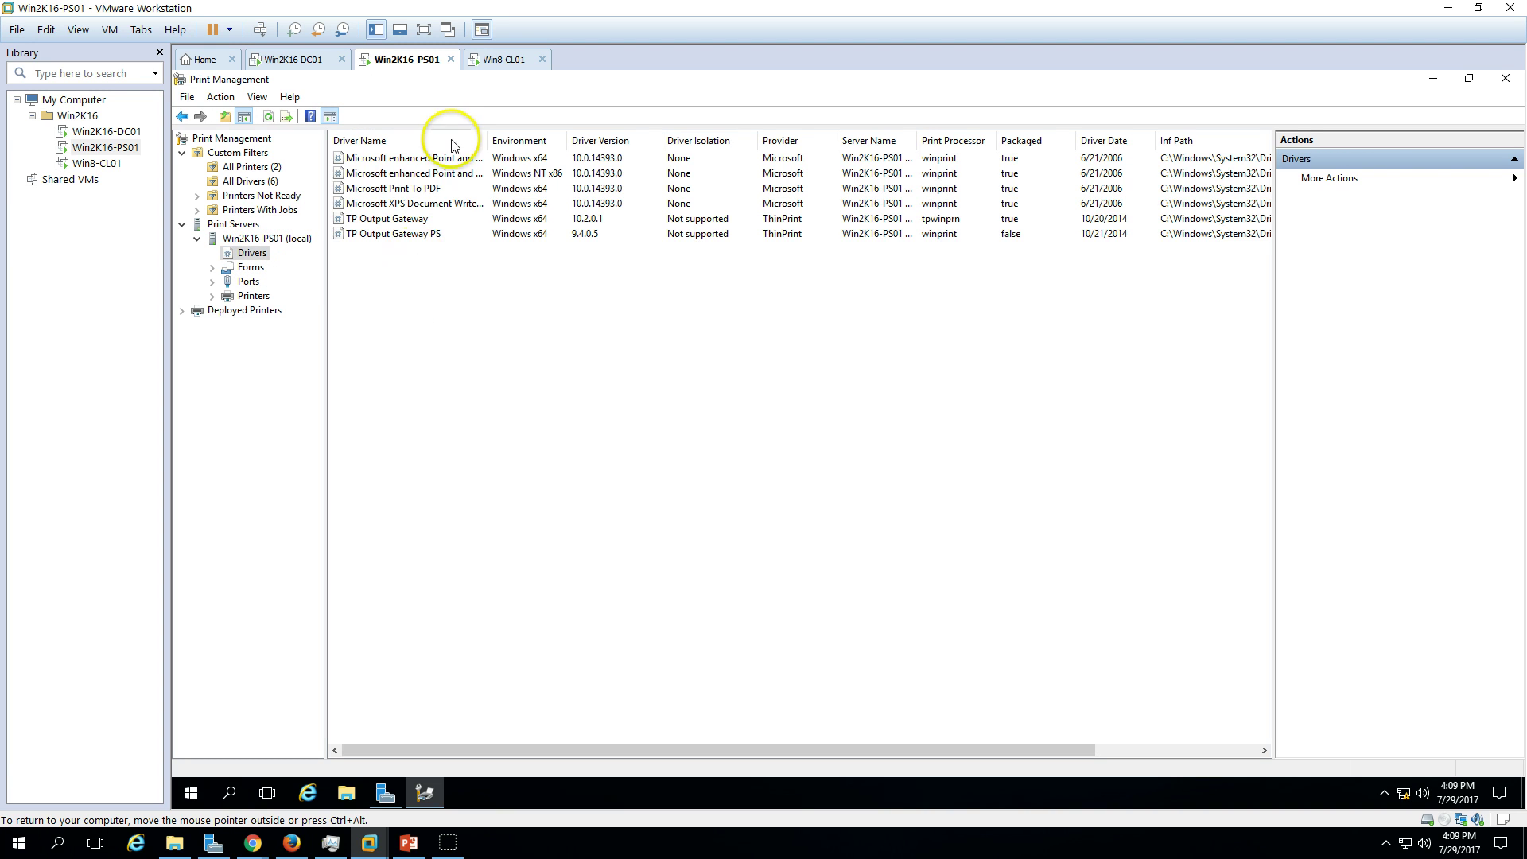
pyautogui.hotkey('ctrl', 'a')
pyautogui.click(409, 341)
pyautogui.click(251, 267)
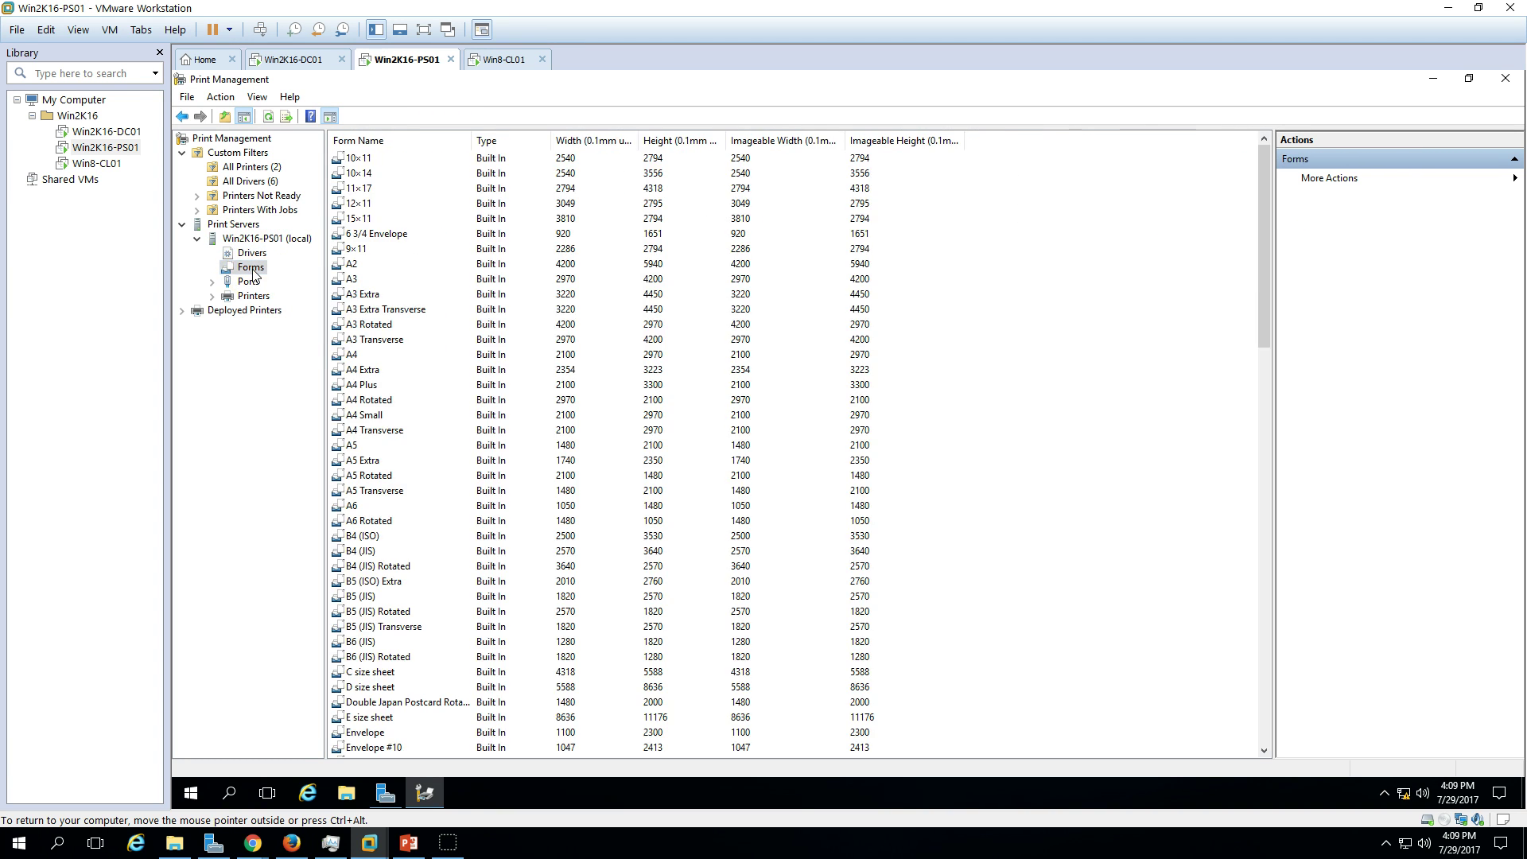
pyautogui.click(255, 283)
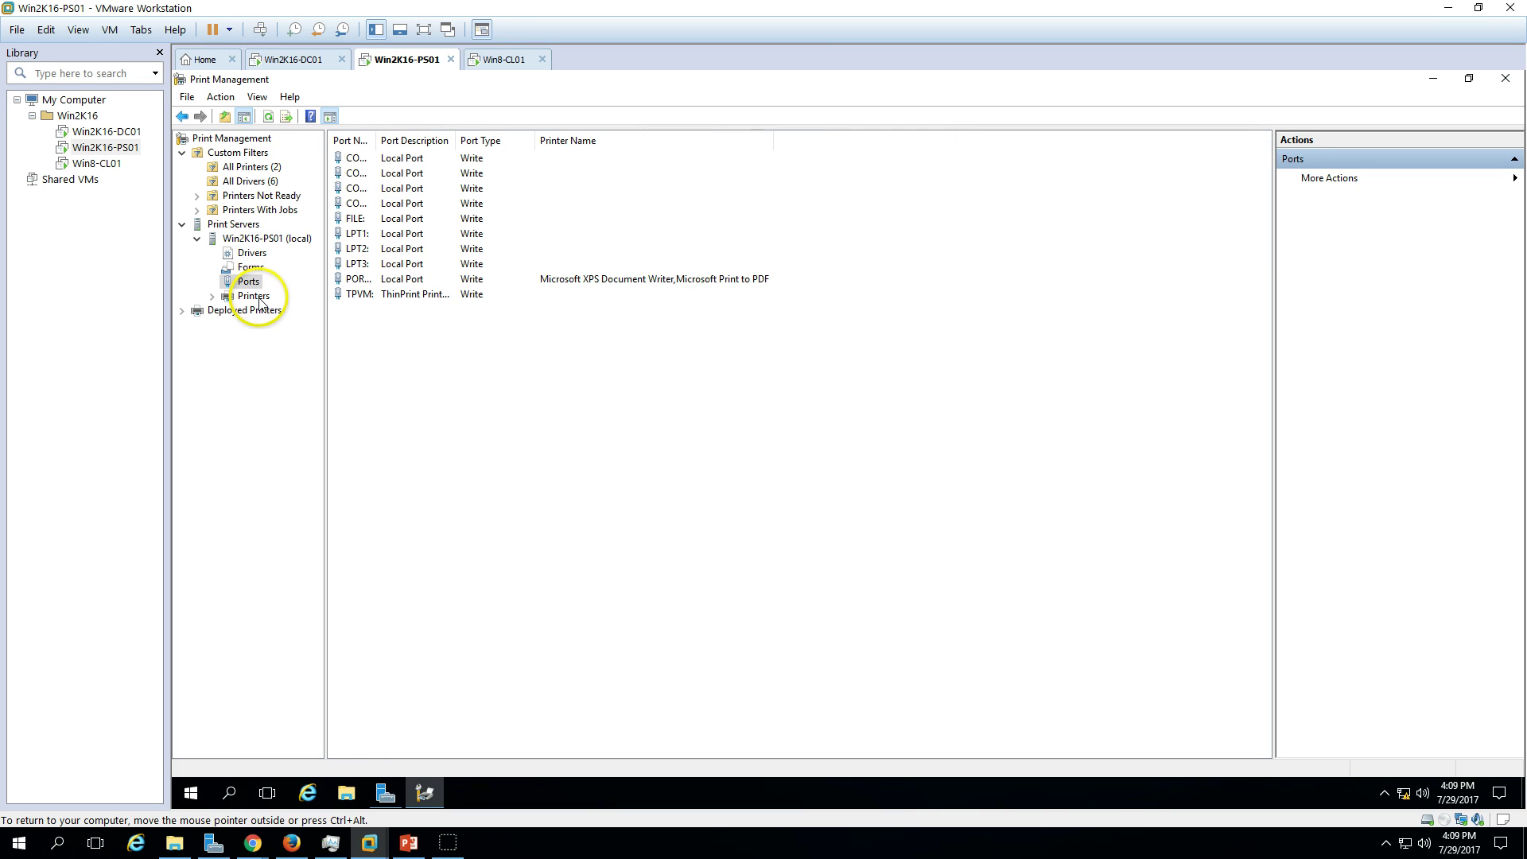
pyautogui.click(259, 301)
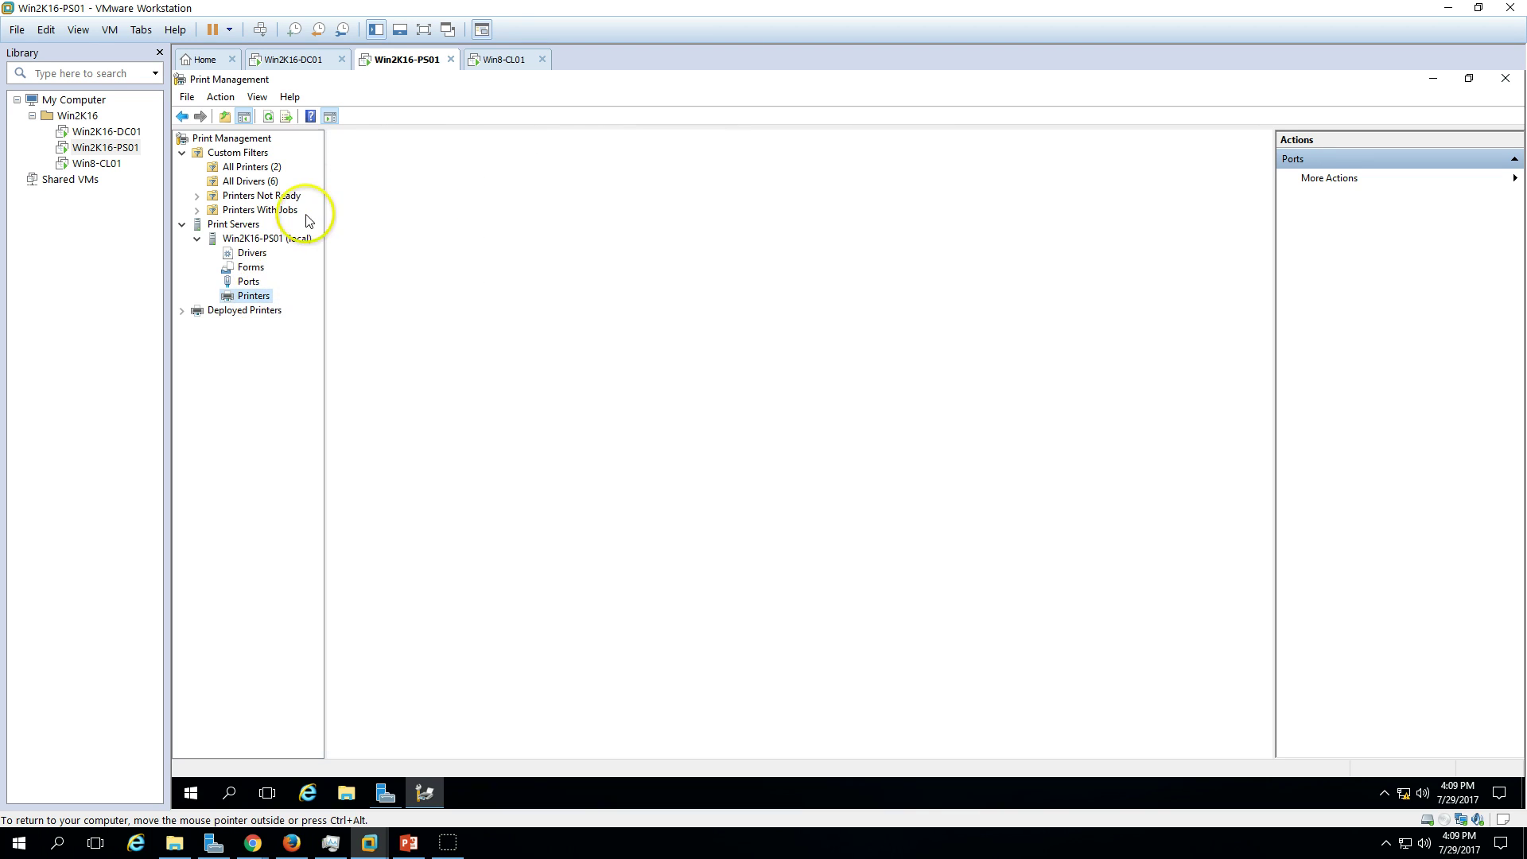
pyautogui.click(268, 282)
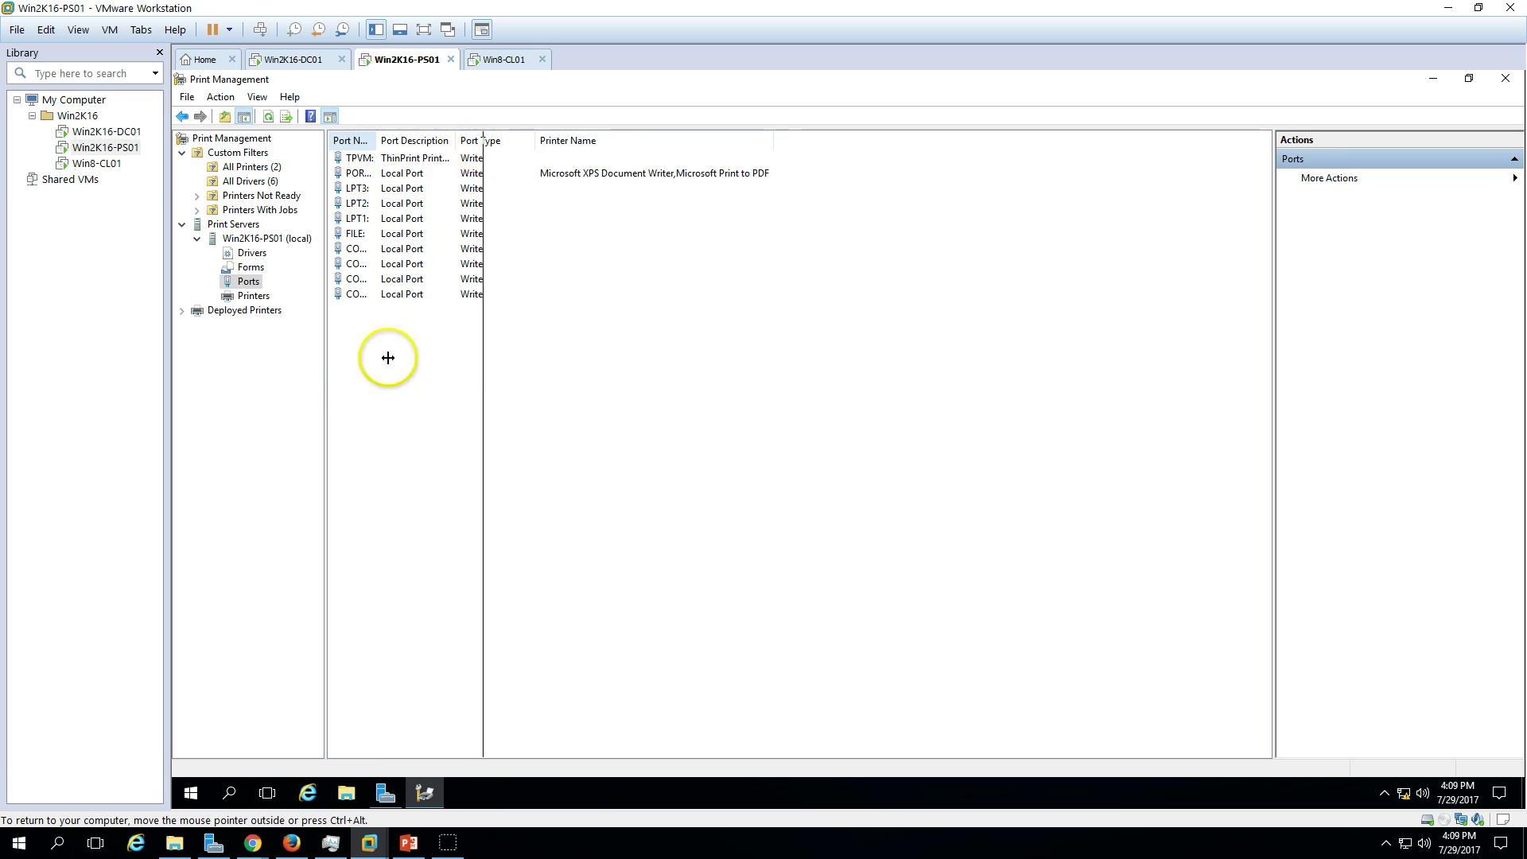
pyautogui.click(249, 298)
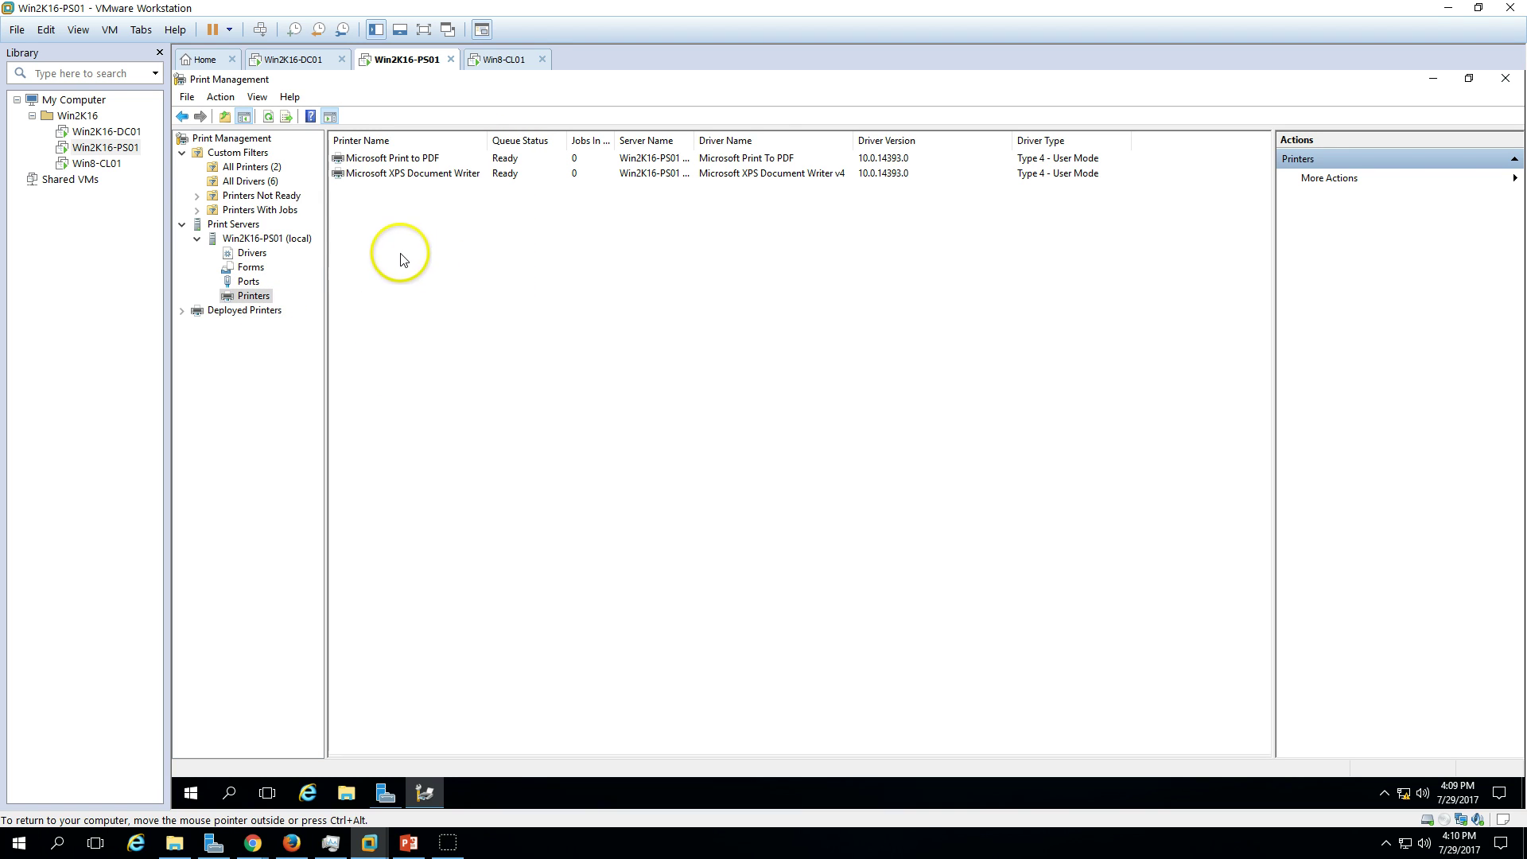
# Start adding a Standard TCP/IP port on the local print server, using printer IP address 192.168.1.151
pyautogui.click(249, 283)
pyautogui.rightClick(256, 283)
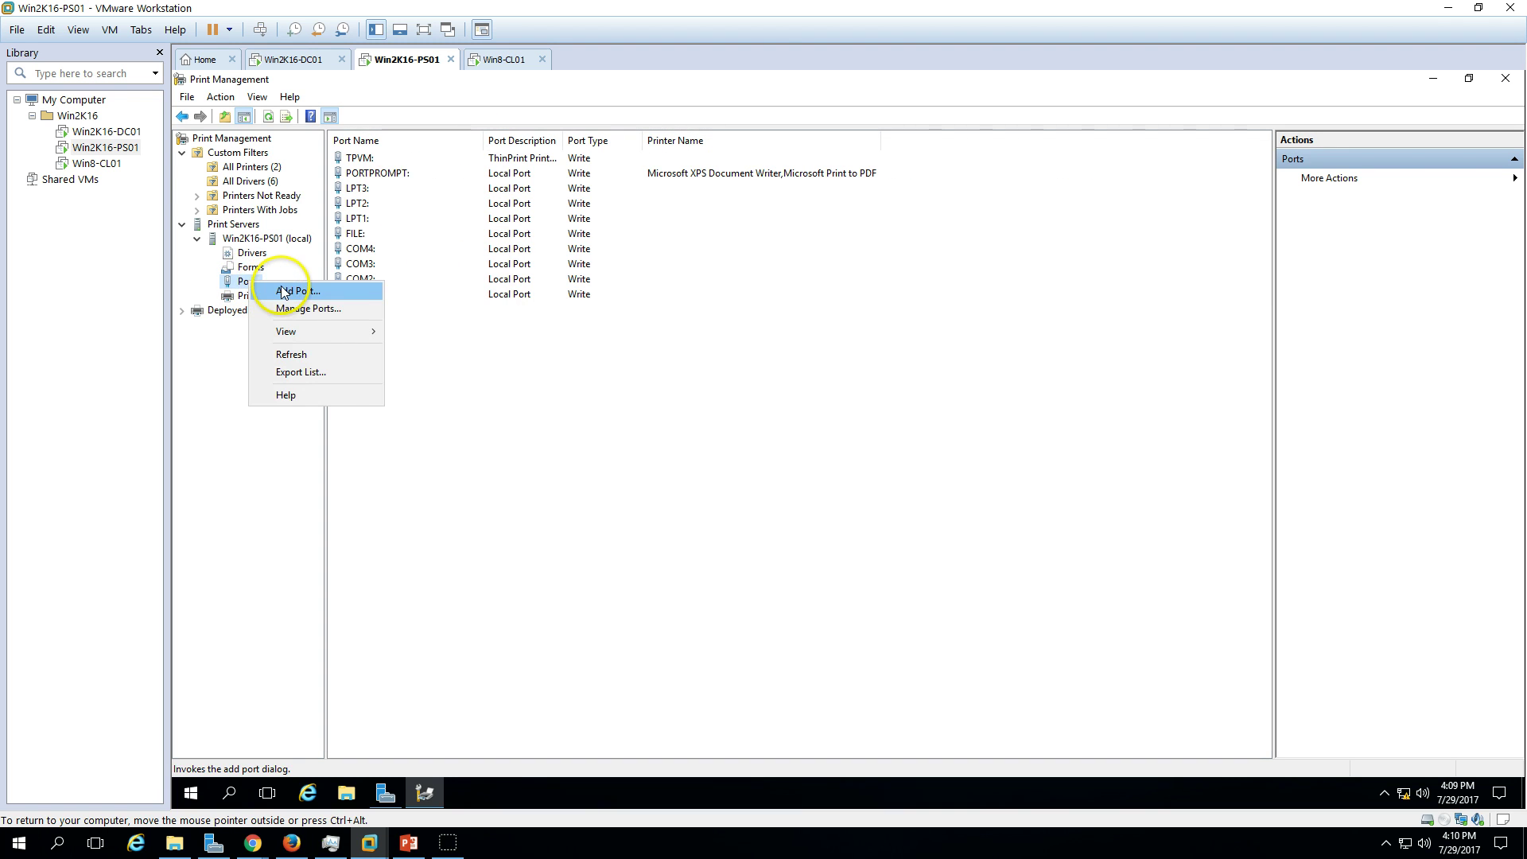
pyautogui.click(294, 293)
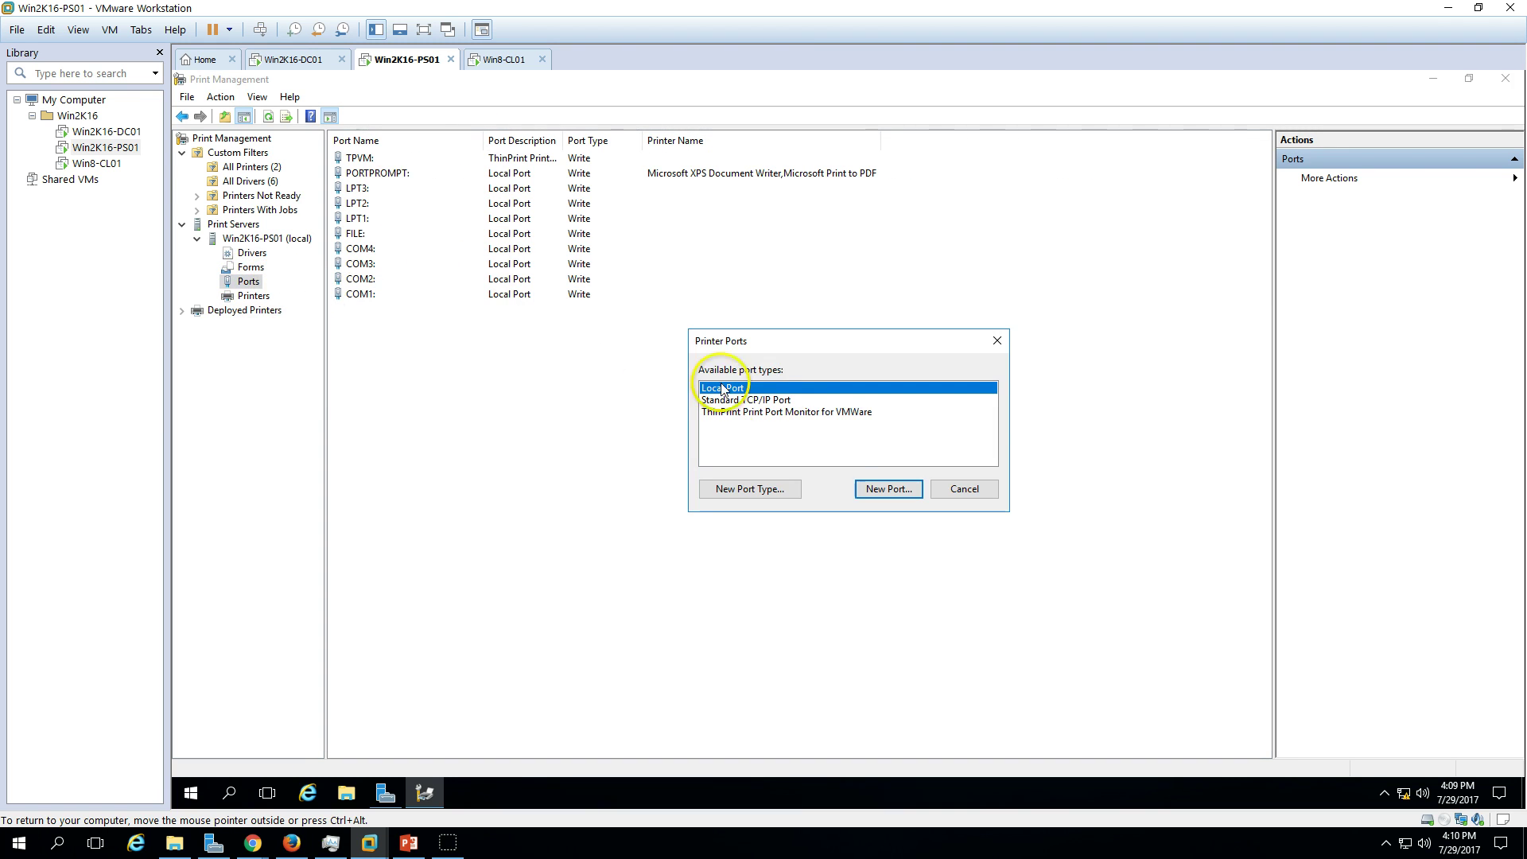
pyautogui.click(776, 400)
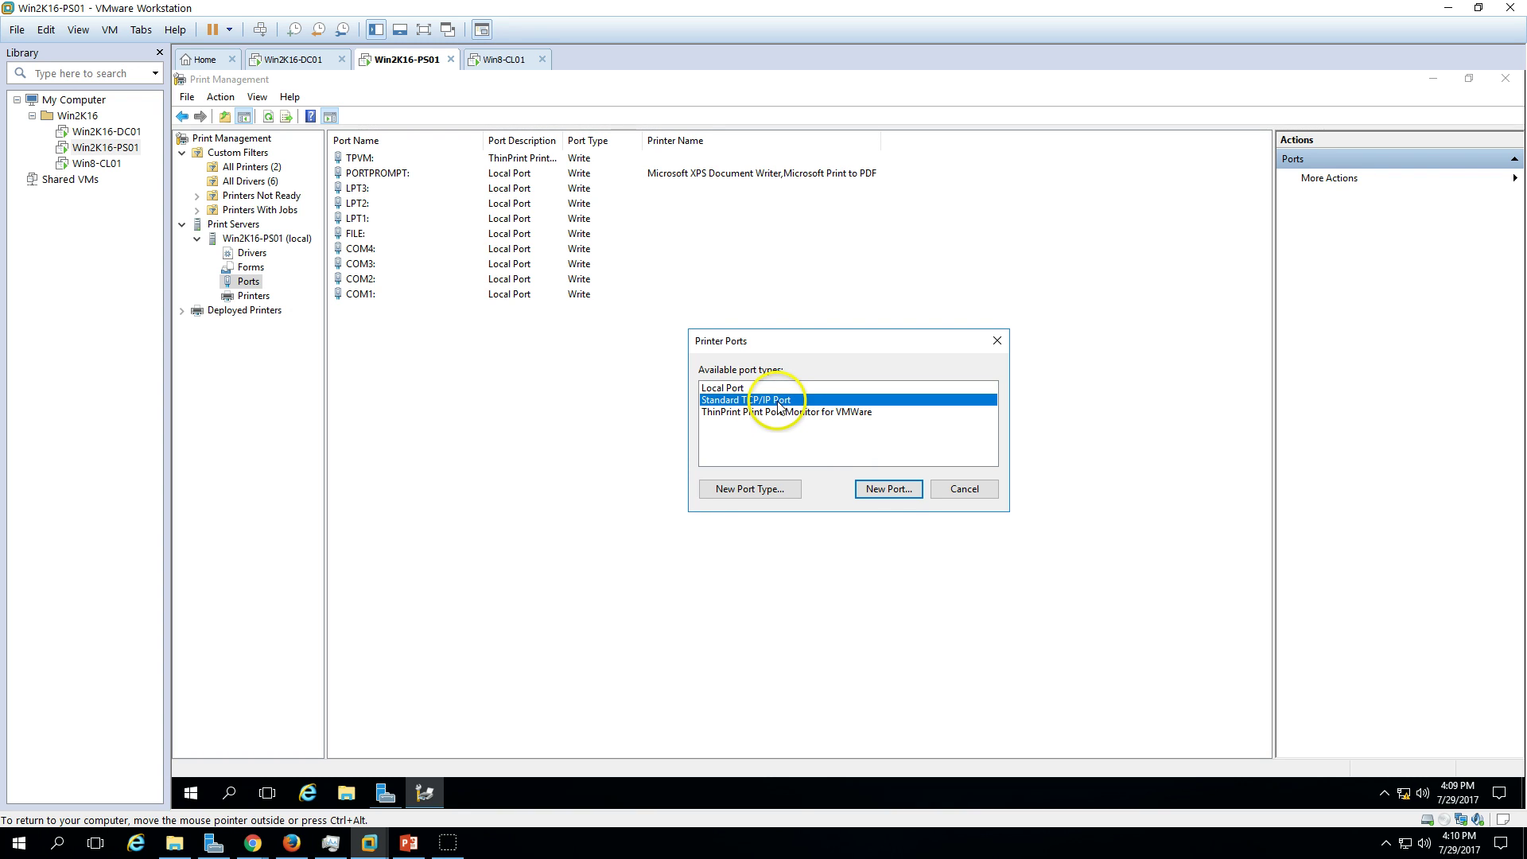
pyautogui.click(889, 491)
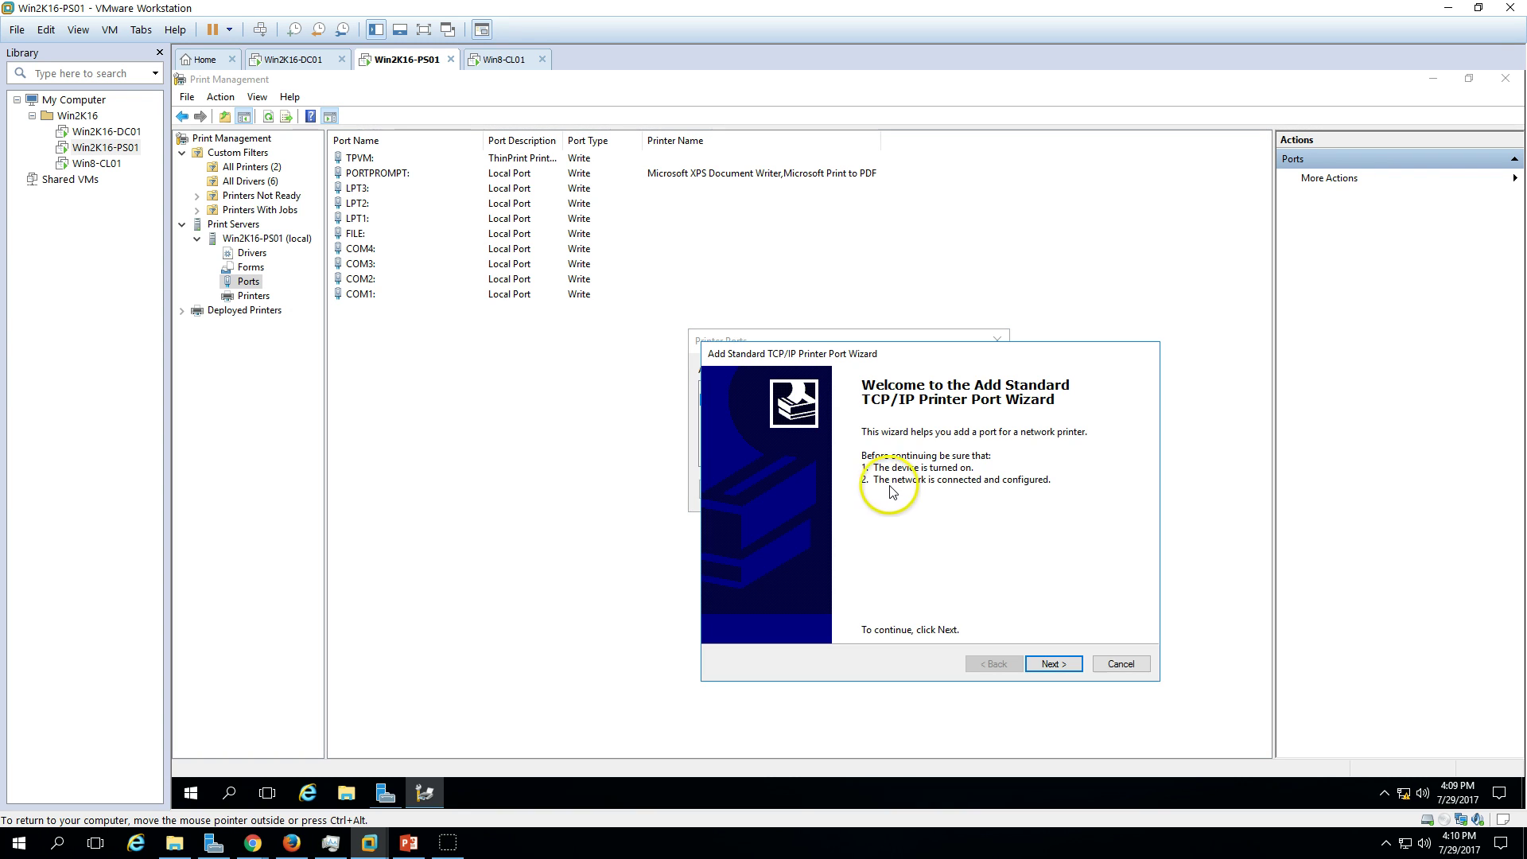
pyautogui.click(1058, 664)
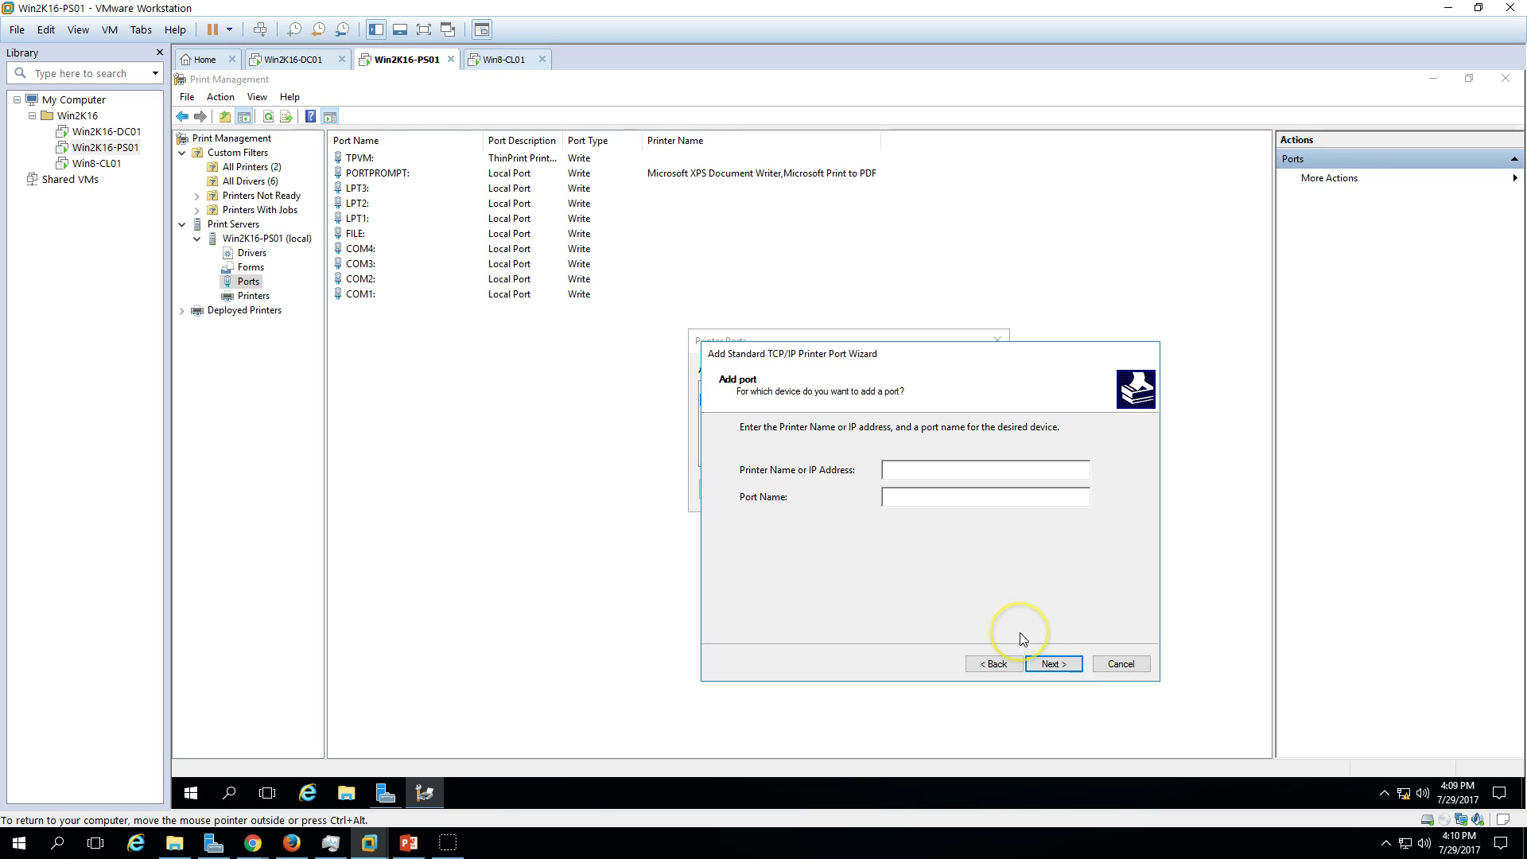
pyautogui.write('192.168.1.151')
pyautogui.click(1066, 670)
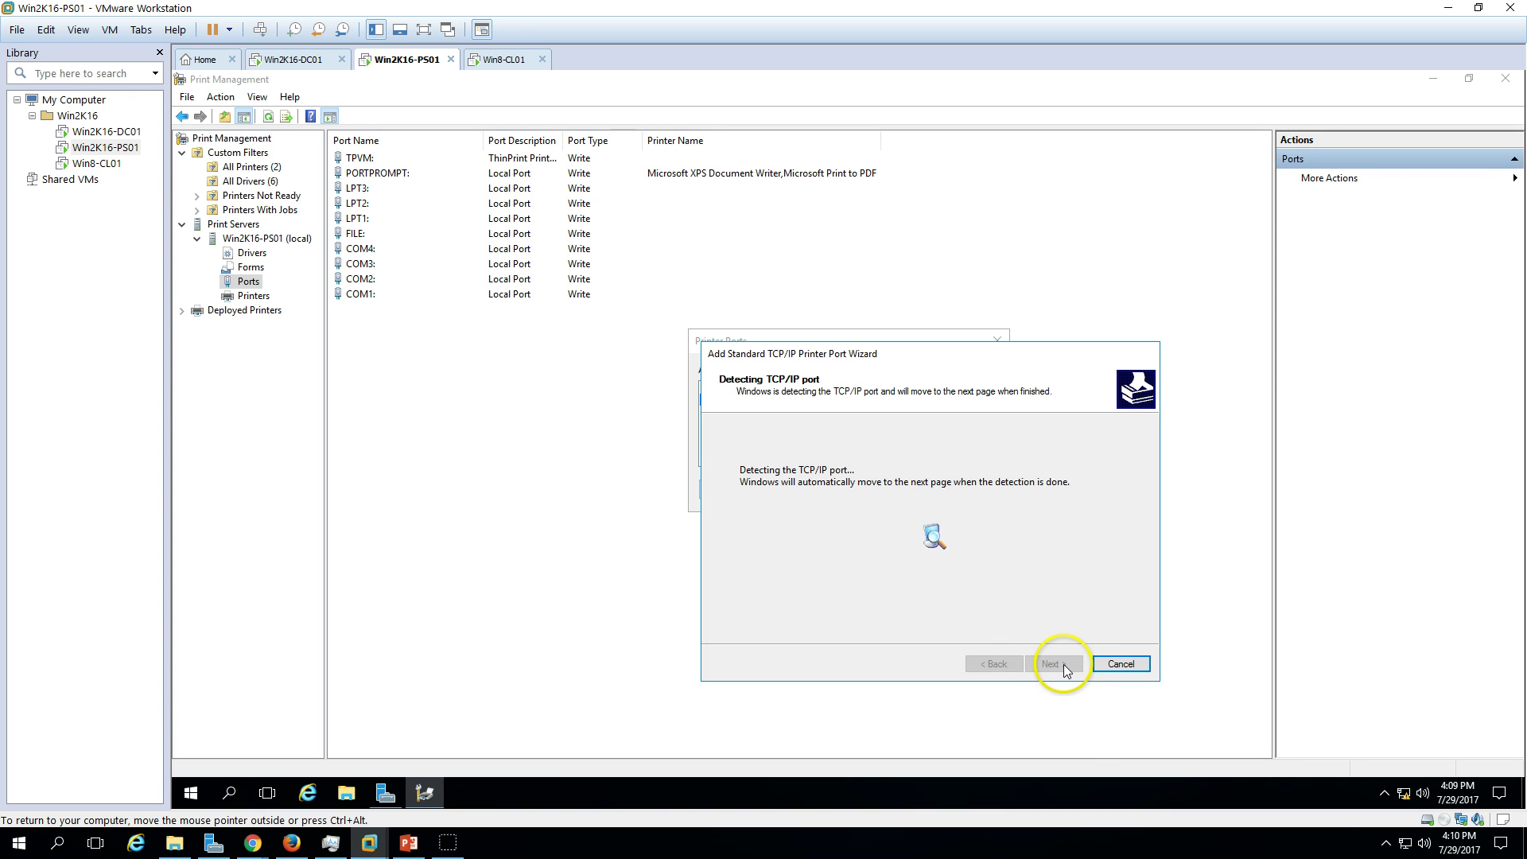
# Finish the TCP/IP port with the standard Generic Network Card device type, and fit the Port Description column to its contents
pyautogui.moveTo(951, 362); pyautogui.dragTo(900, 272)
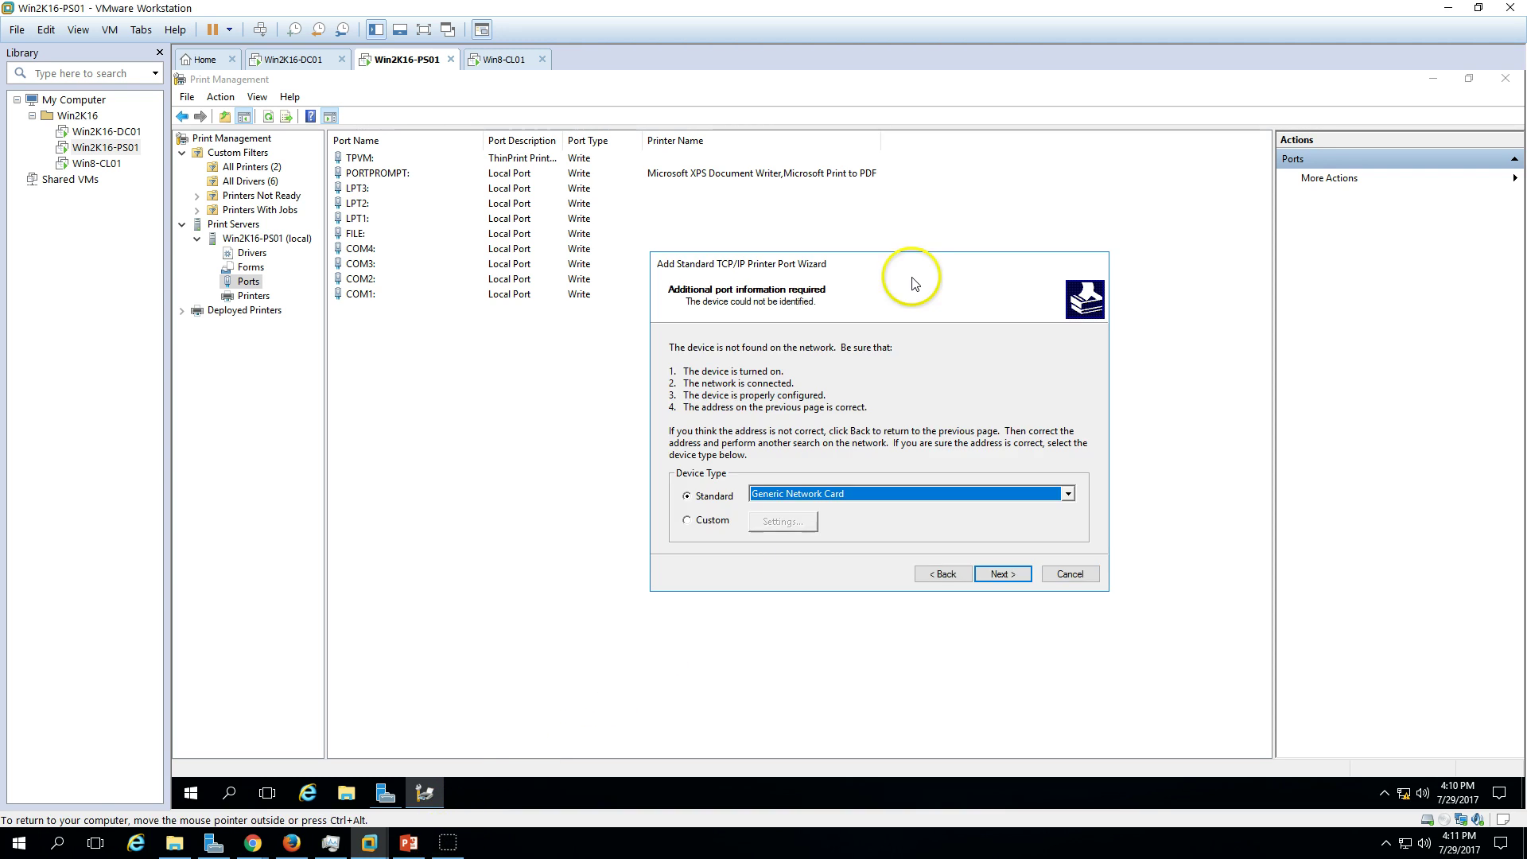
pyautogui.moveTo(903, 271); pyautogui.dragTo(794, 180)
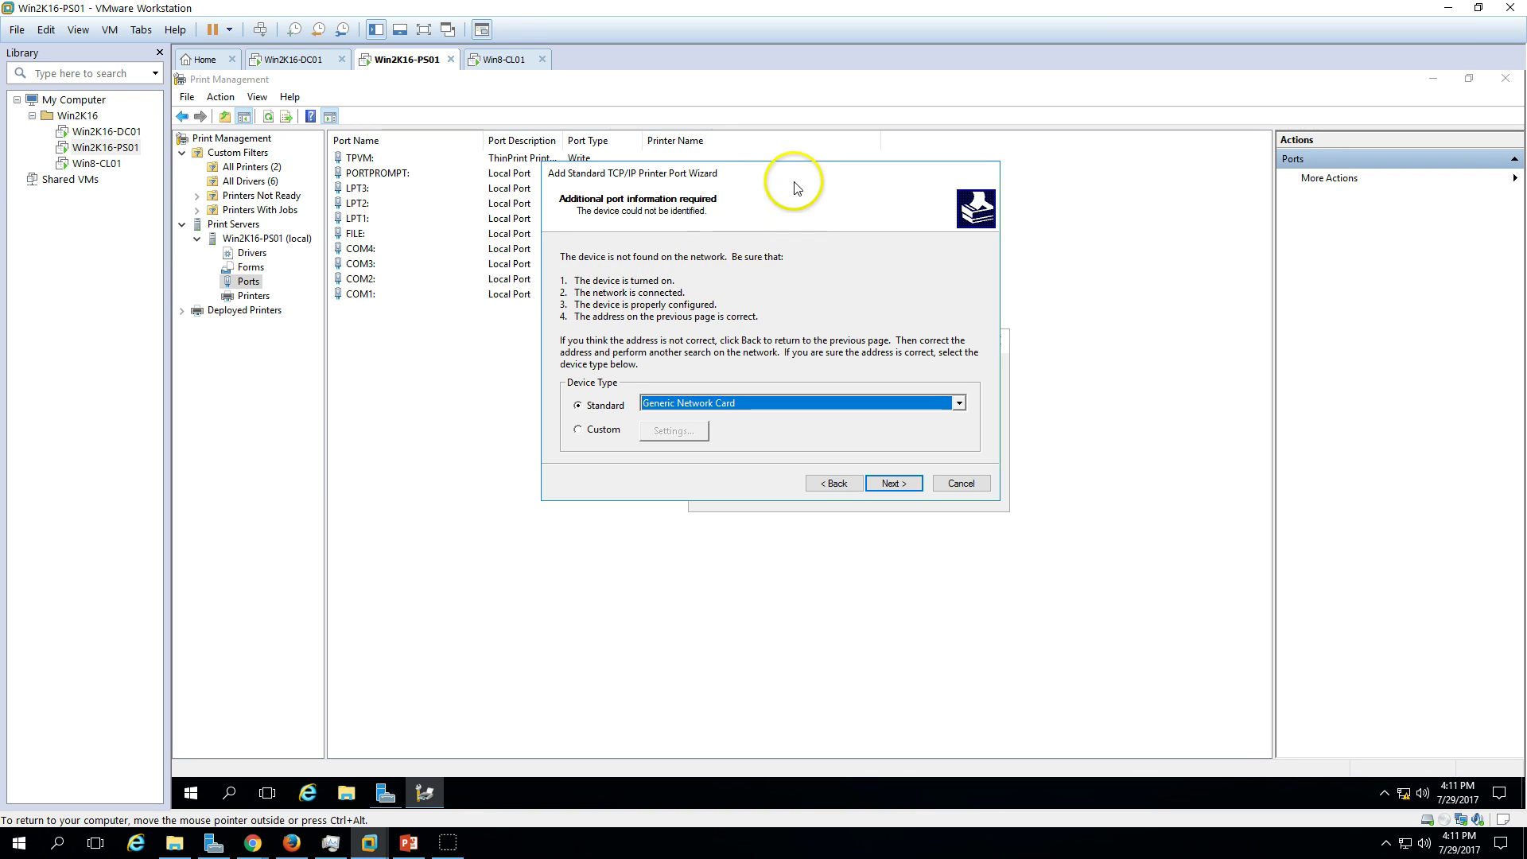
pyautogui.moveTo(793, 181); pyautogui.dragTo(886, 225)
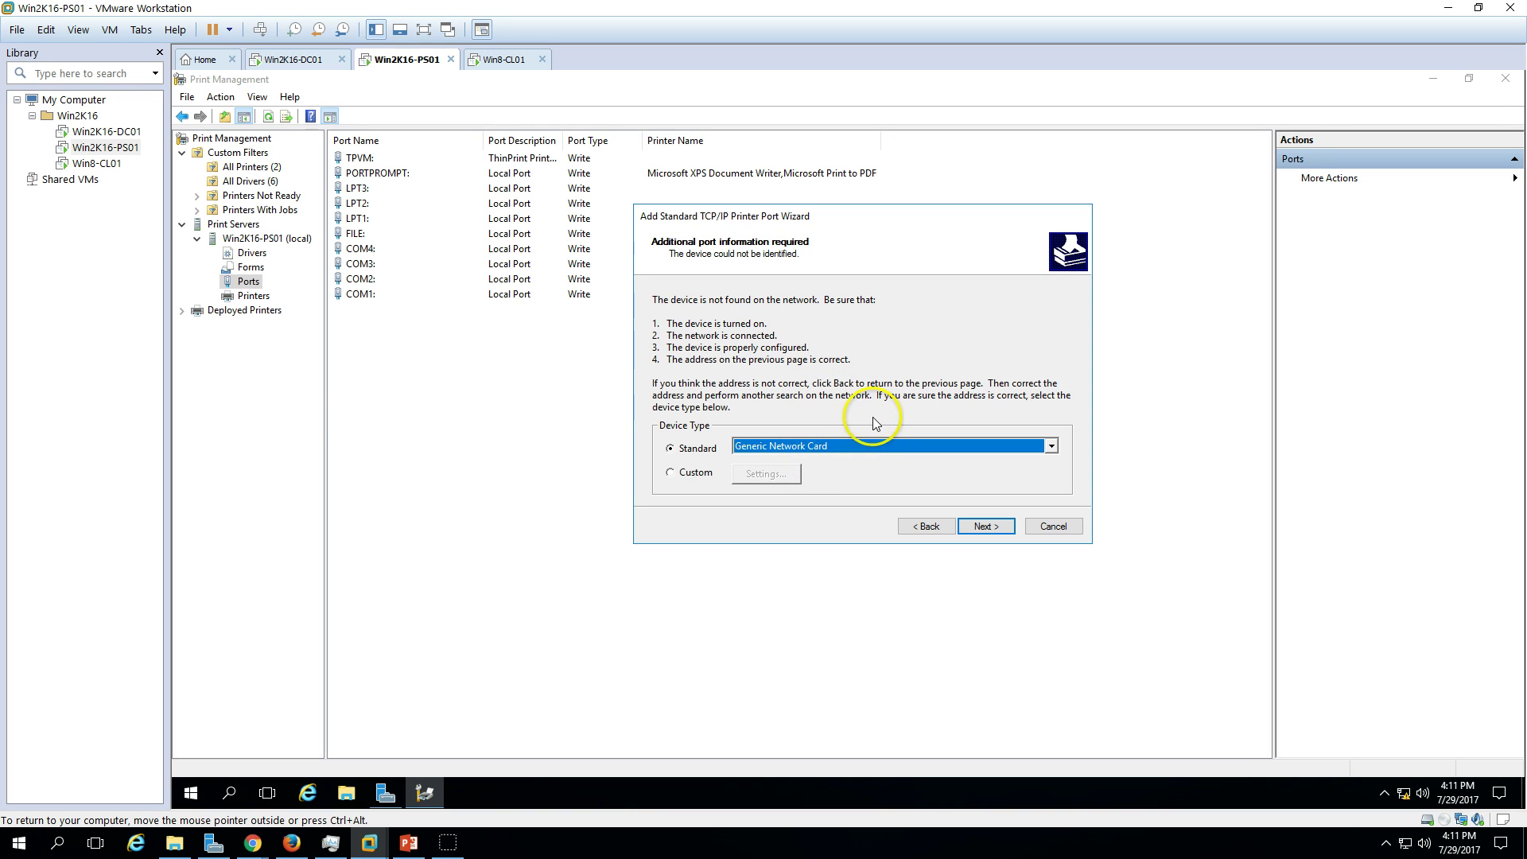
pyautogui.click(794, 449)
pyautogui.click(776, 462)
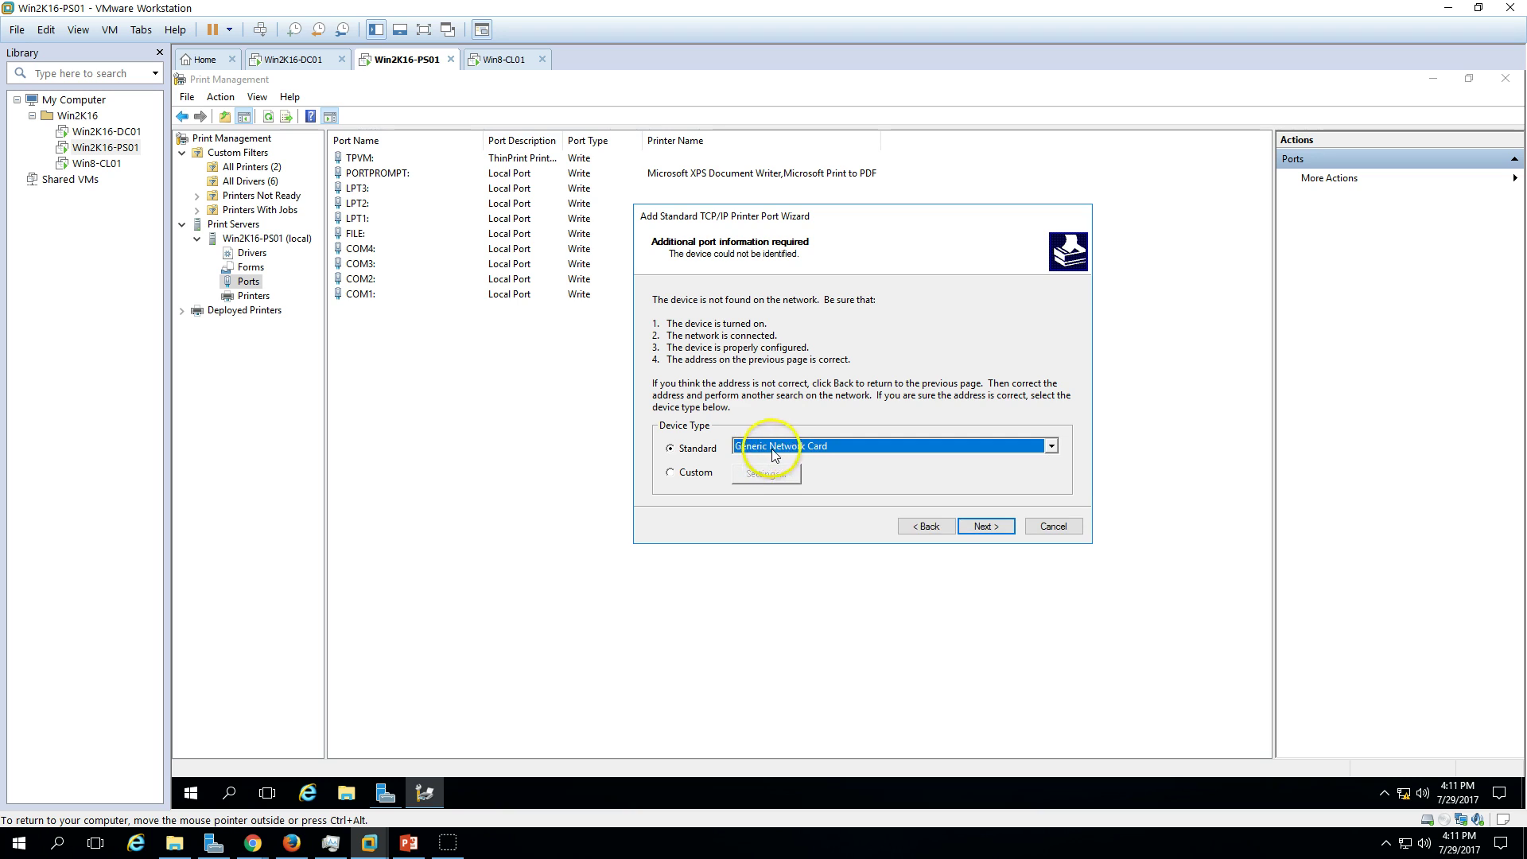
pyautogui.click(984, 528)
pyautogui.click(987, 527)
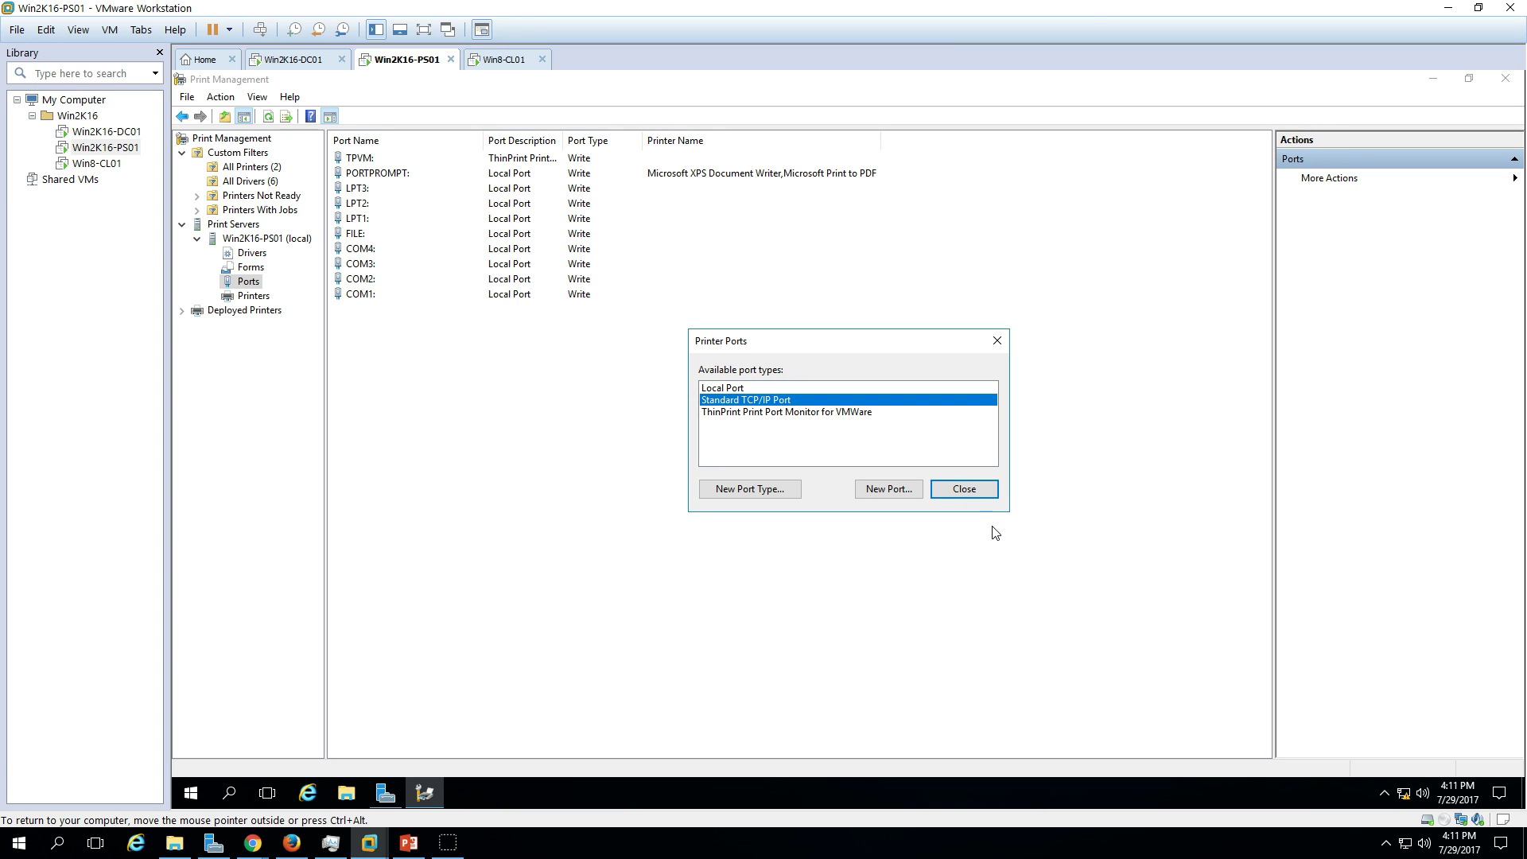
pyautogui.click(964, 489)
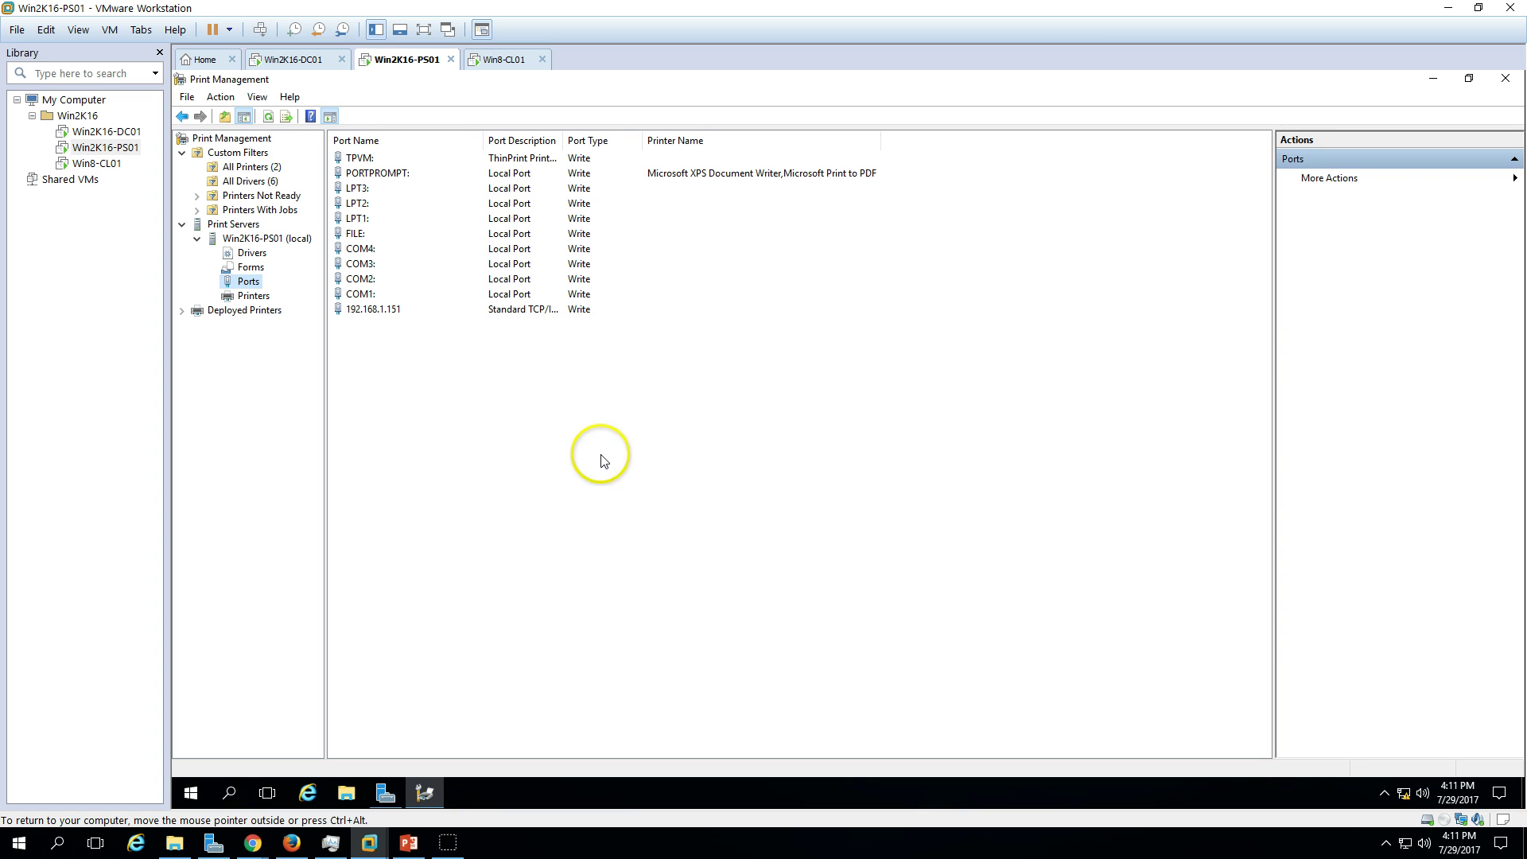
pyautogui.click(413, 310)
pyautogui.doubleClick(562, 140)
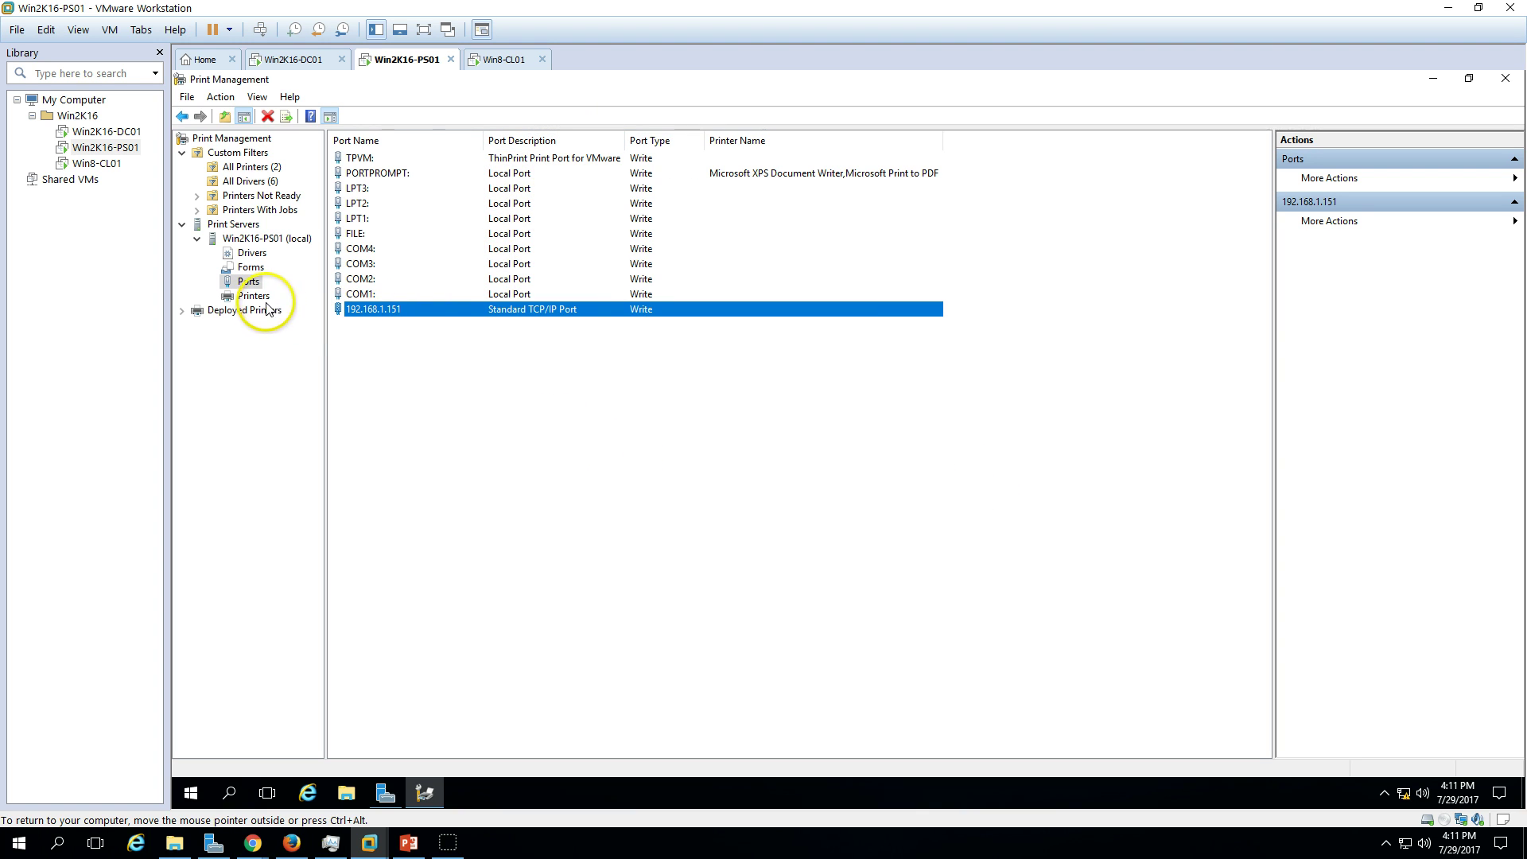
# Start adding a printer driver on the local print server for computers with x64 processors
pyautogui.click(252, 252)
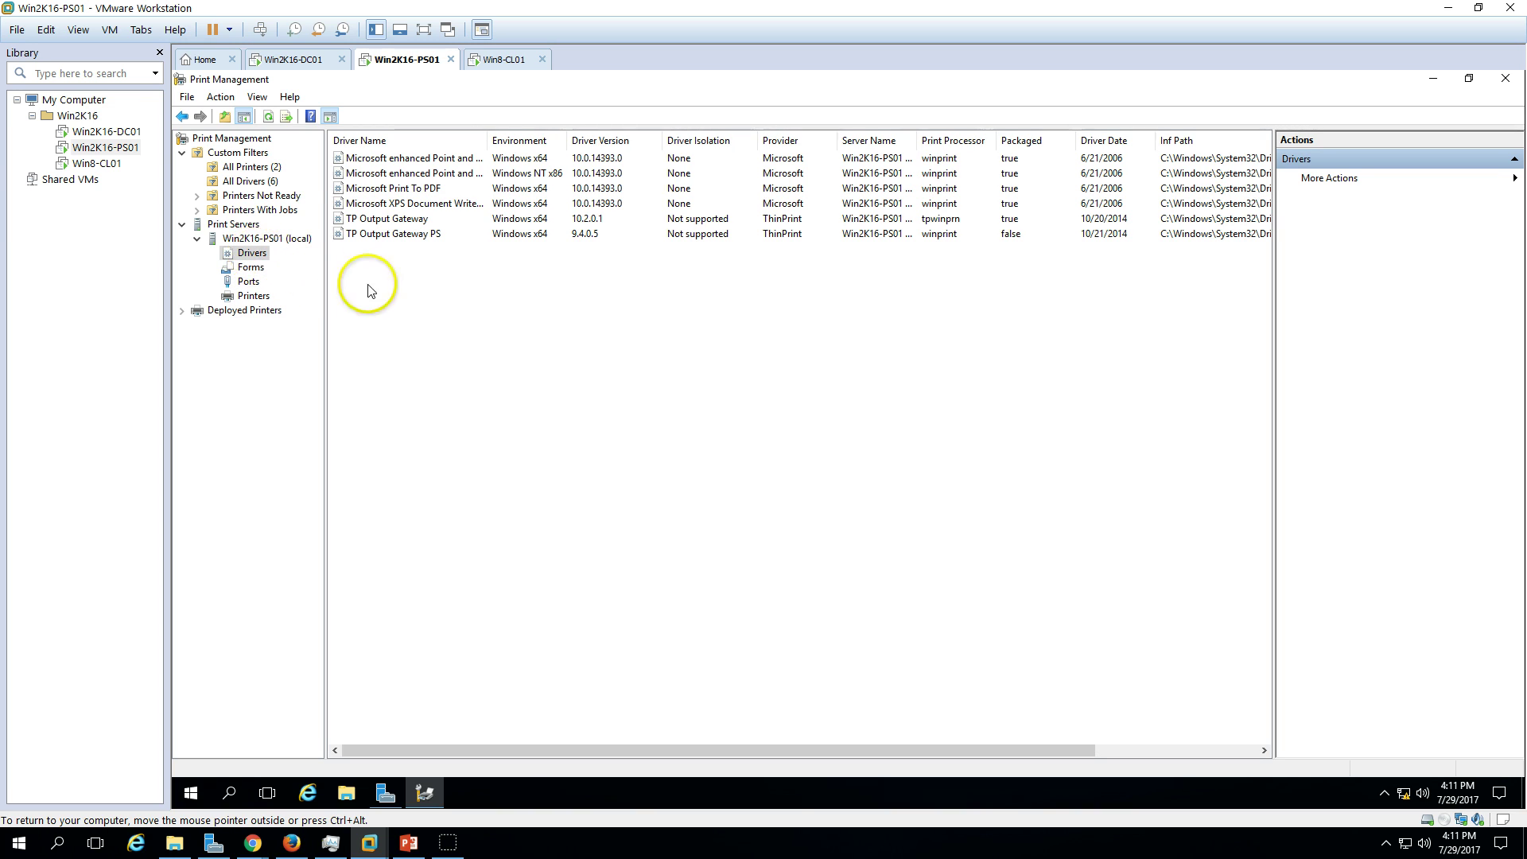
pyautogui.rightClick(248, 254)
pyautogui.click(278, 264)
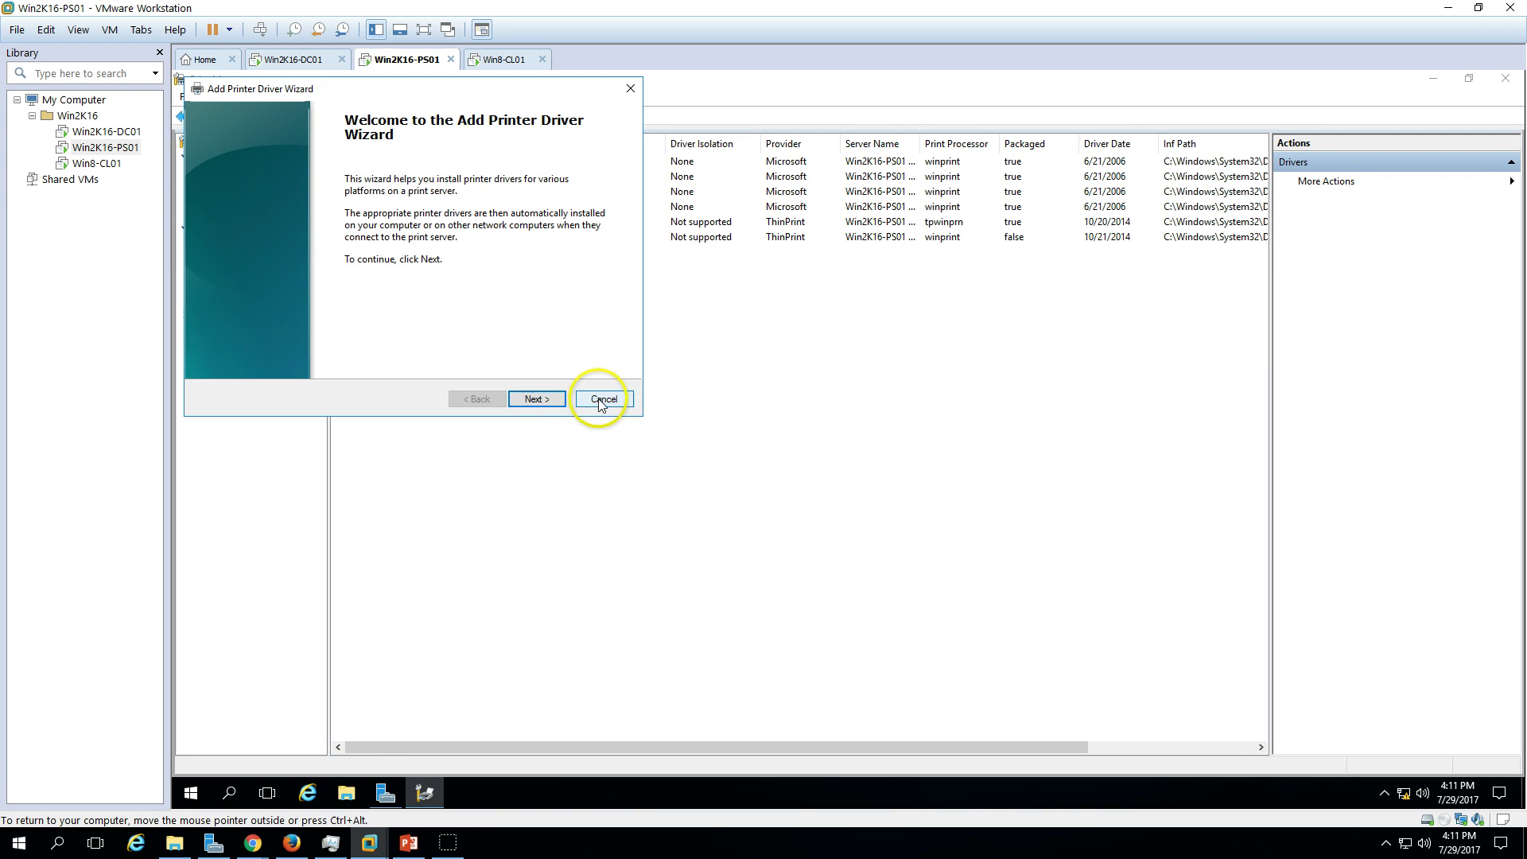
pyautogui.click(536, 400)
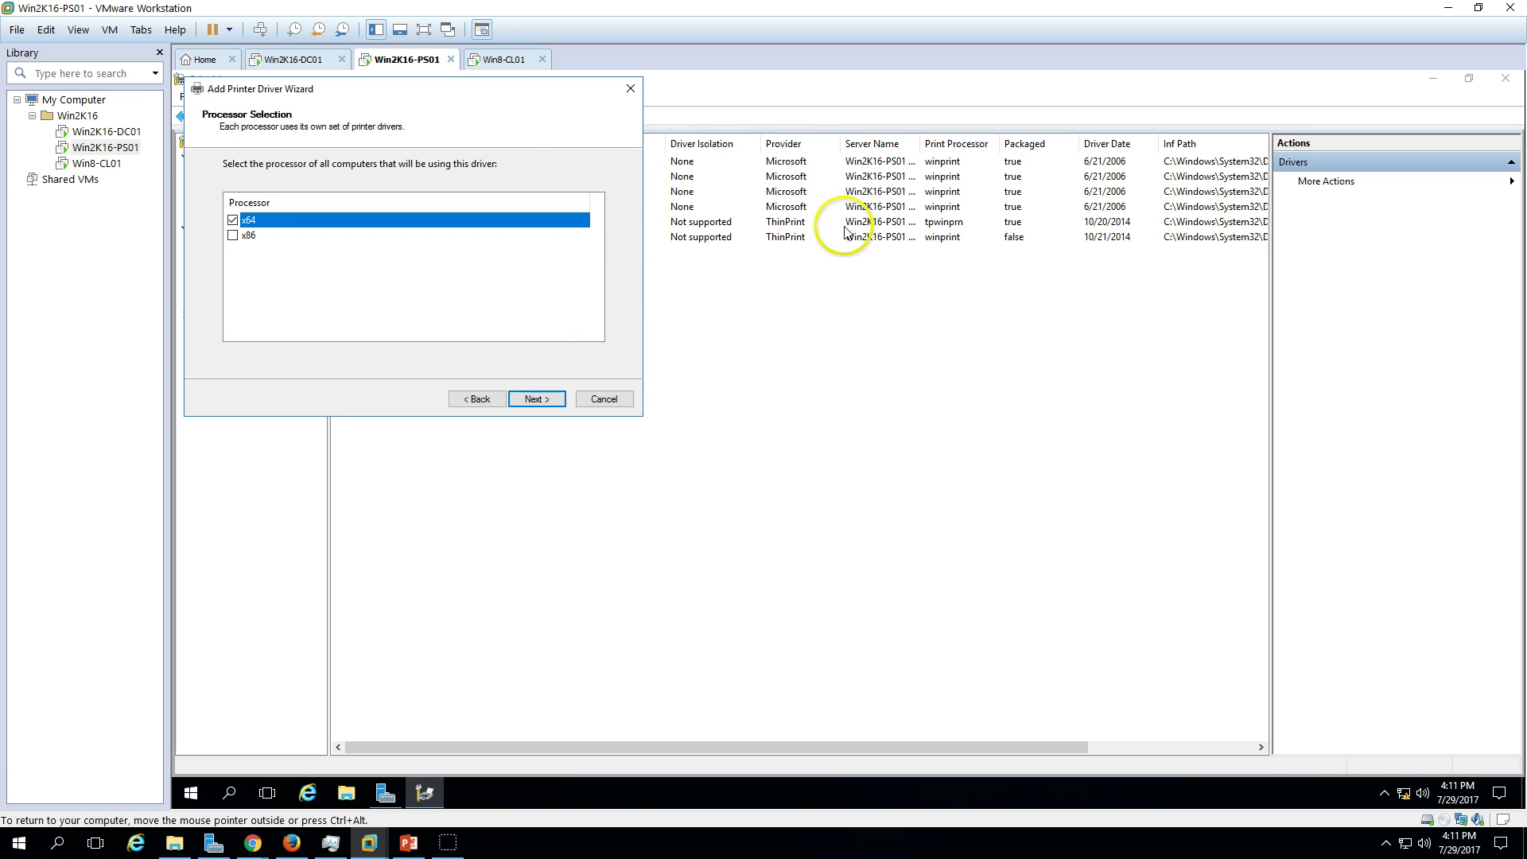
pyautogui.moveTo(494, 96); pyautogui.dragTo(891, 306)
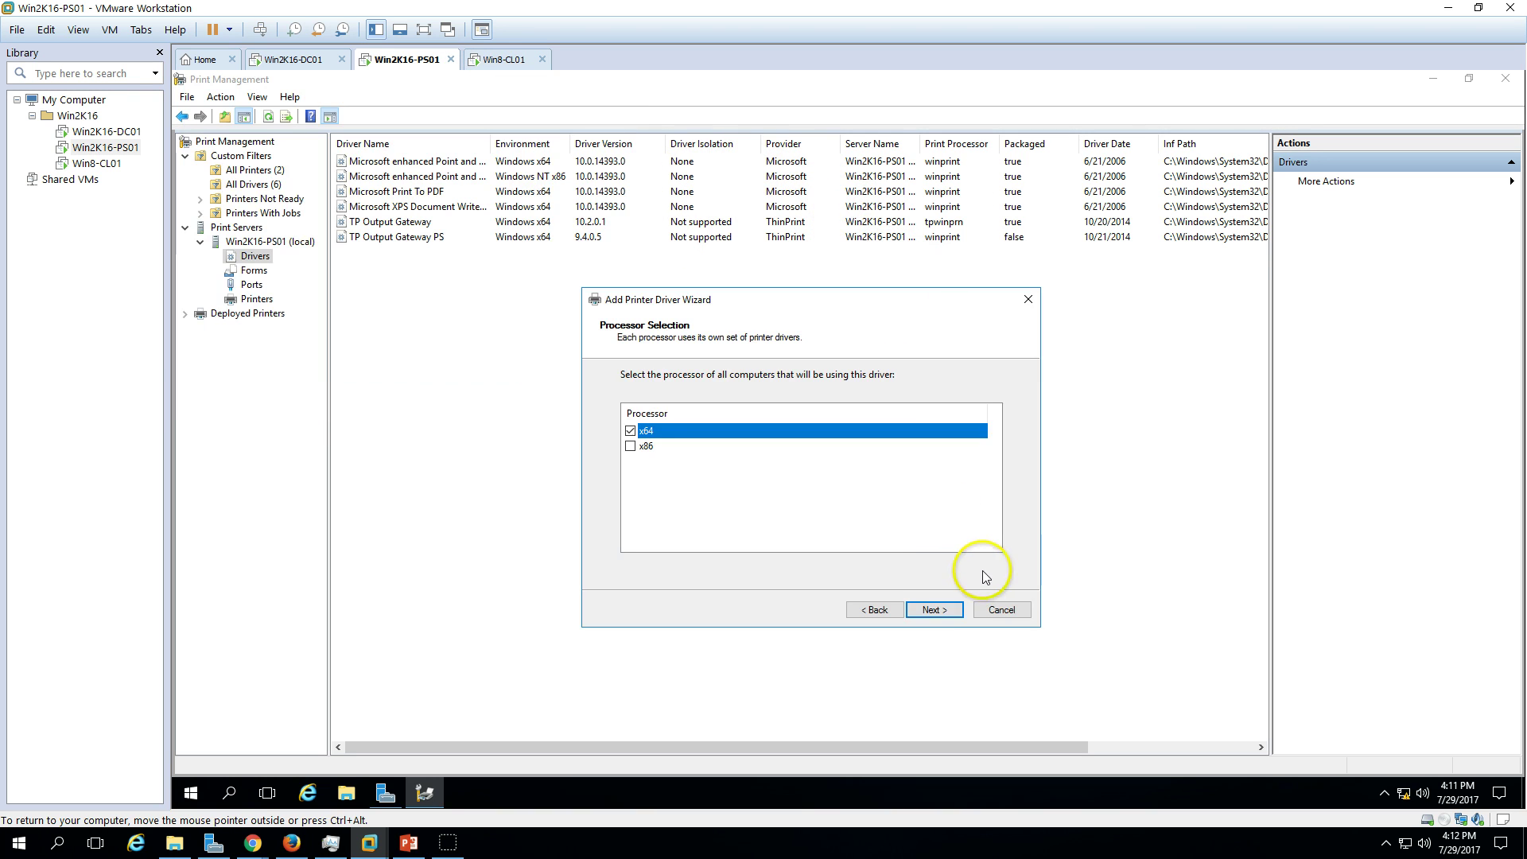
pyautogui.click(940, 608)
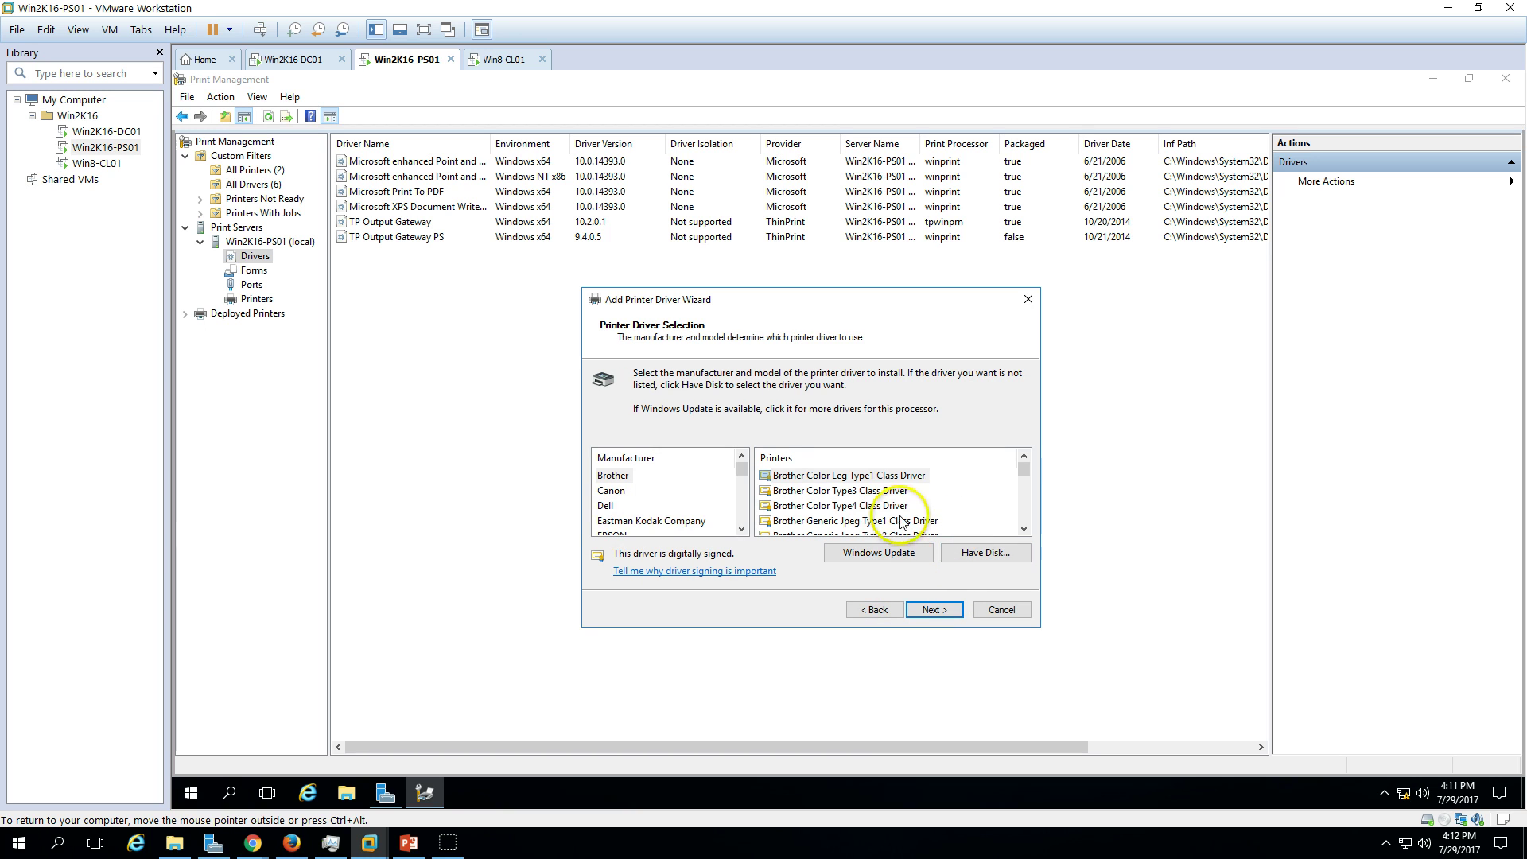
# Choose HP's HP LaserJet M1005 Class Driver, finish installing it, and select it in the drivers list
pyautogui.click(636, 521)
pyautogui.press('h')
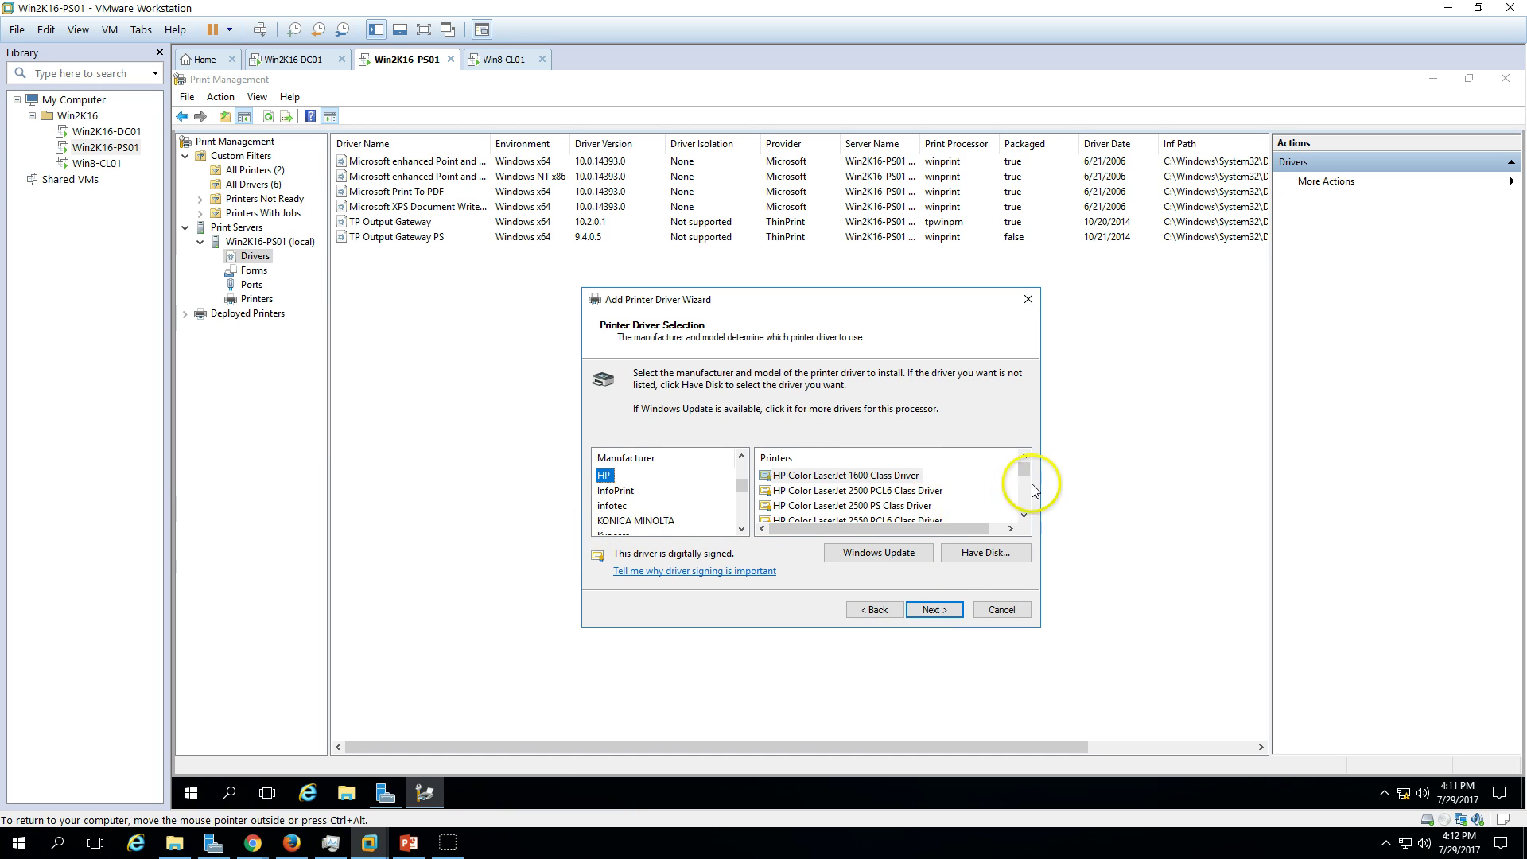
pyautogui.moveTo(1023, 470)
pyautogui.mouseDown()
pyautogui.moveTo(1028, 508)
pyautogui.moveTo(1026, 494)
pyautogui.mouseUp()
pyautogui.click(891, 474)
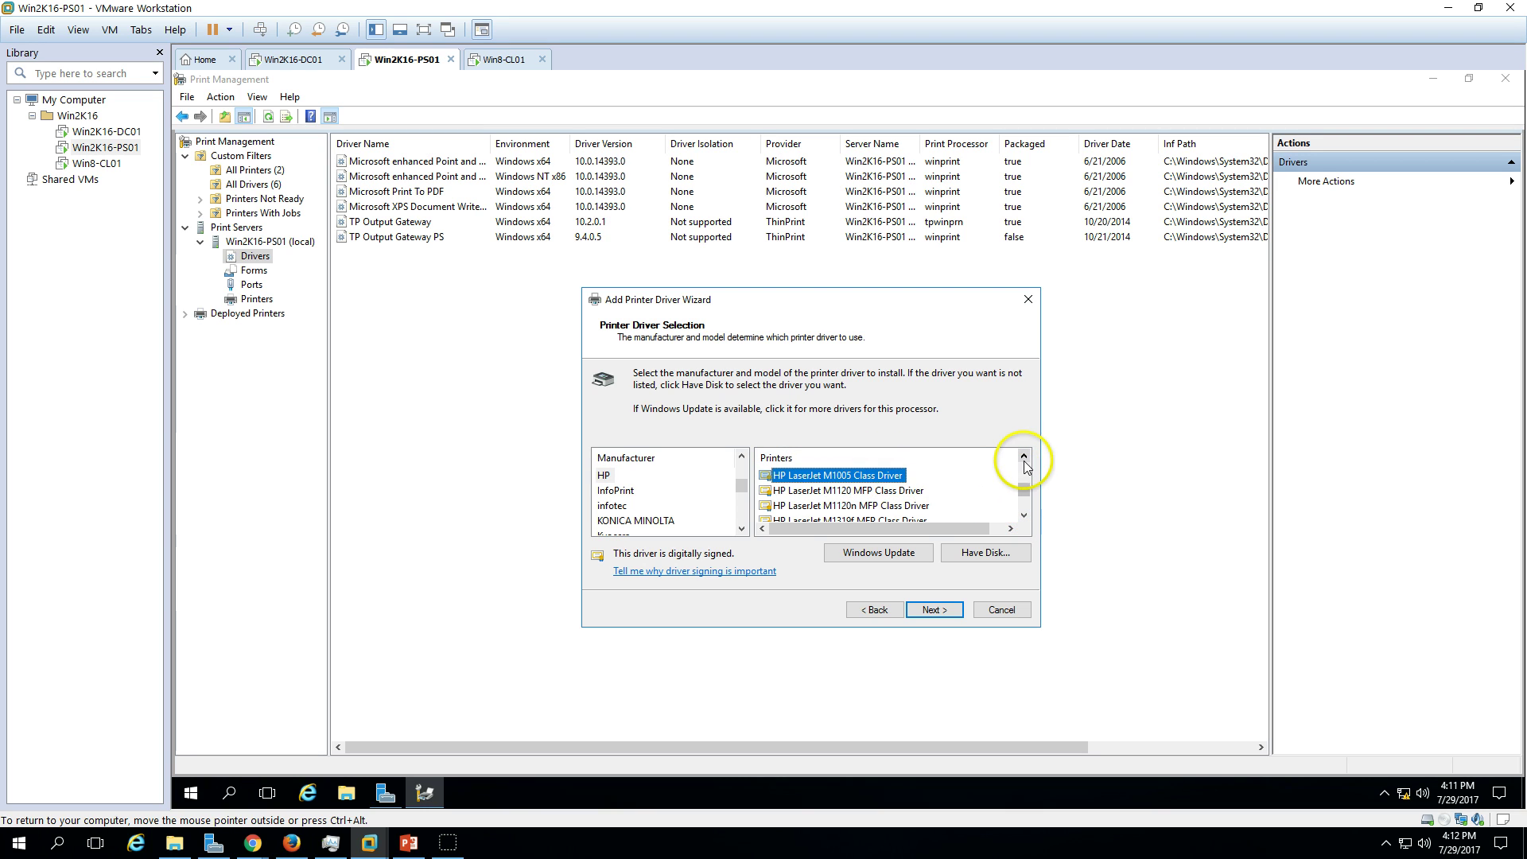
pyautogui.click(1023, 457)
pyautogui.click(1024, 456)
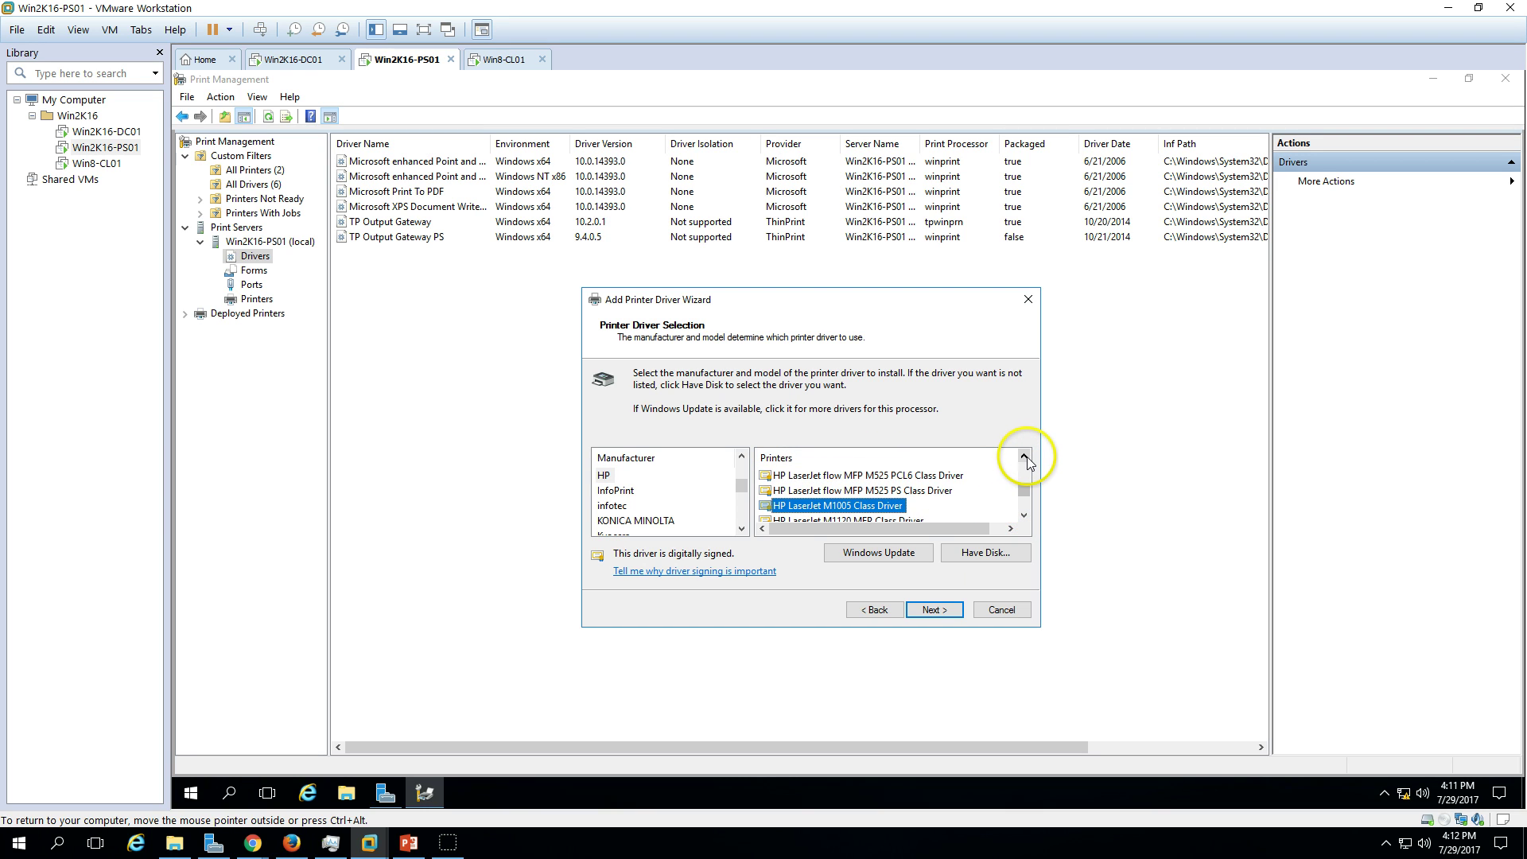
pyautogui.click(1023, 514)
pyautogui.click(1024, 514)
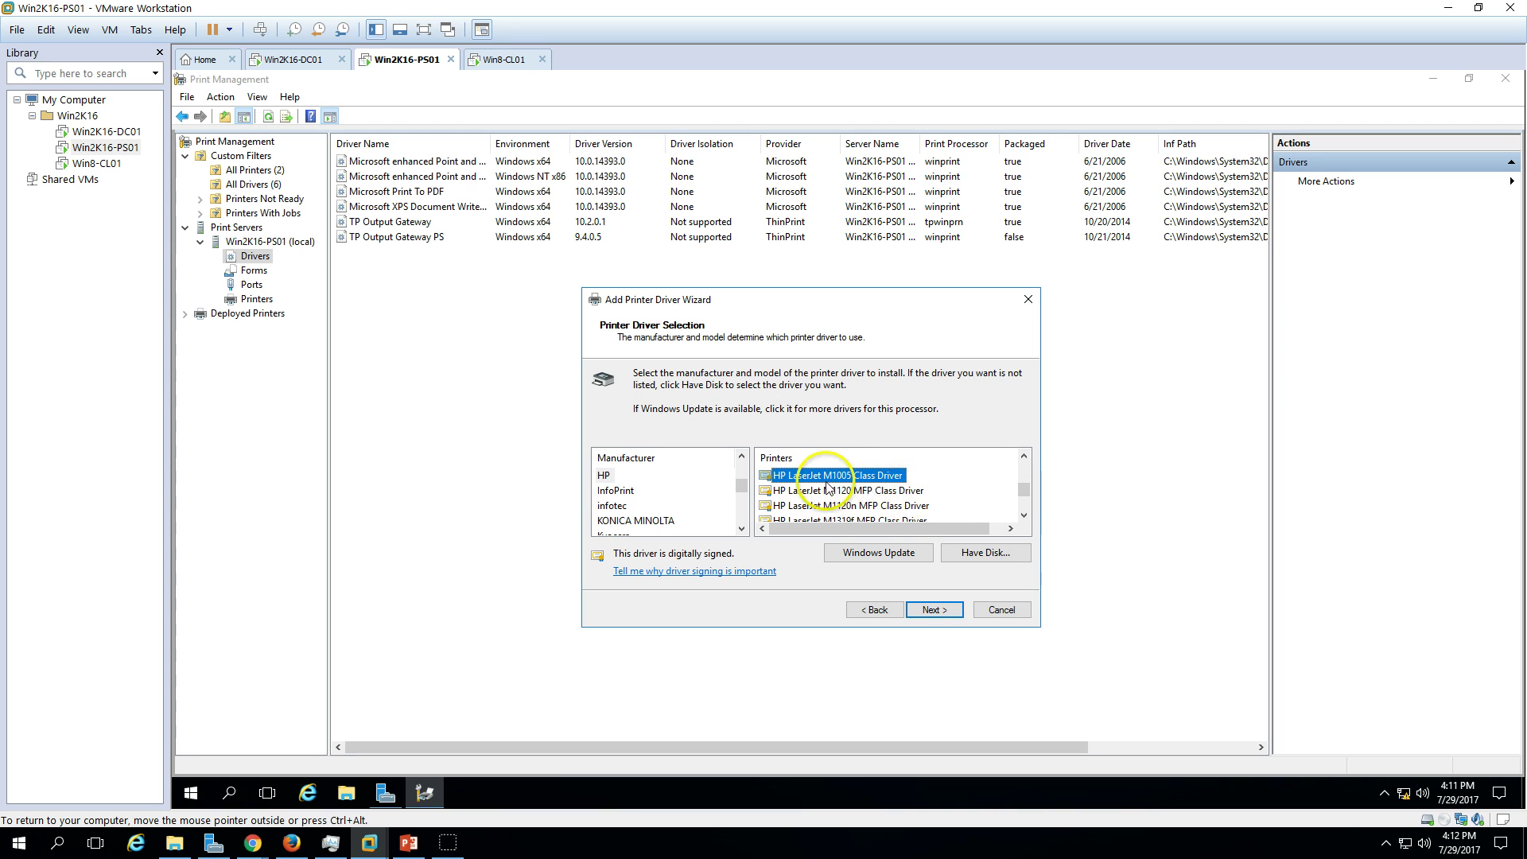
pyautogui.click(948, 609)
pyautogui.click(948, 609)
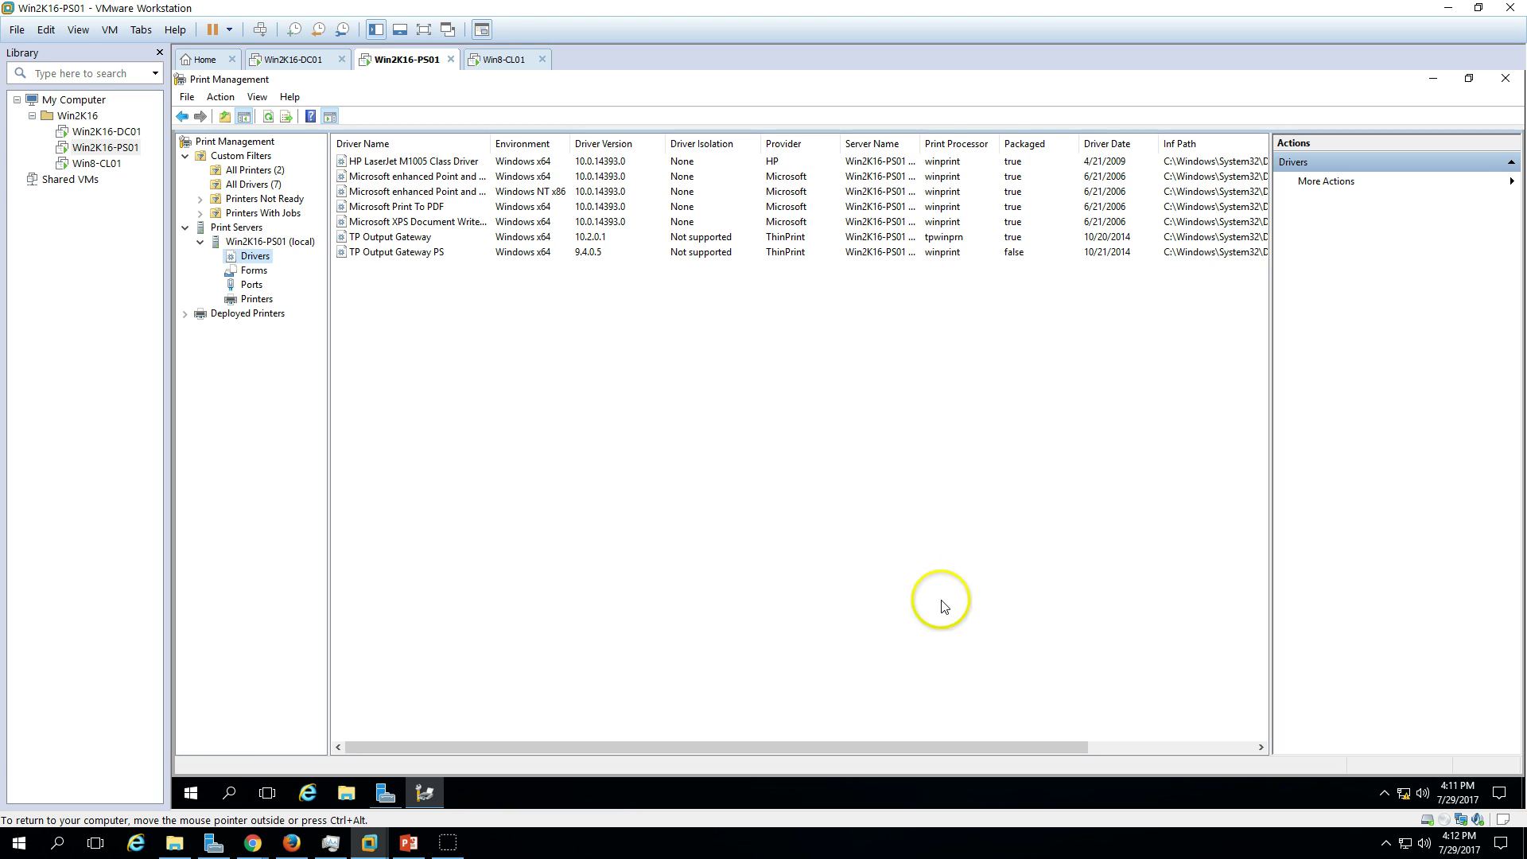
pyautogui.click(430, 207)
pyautogui.click(474, 164)
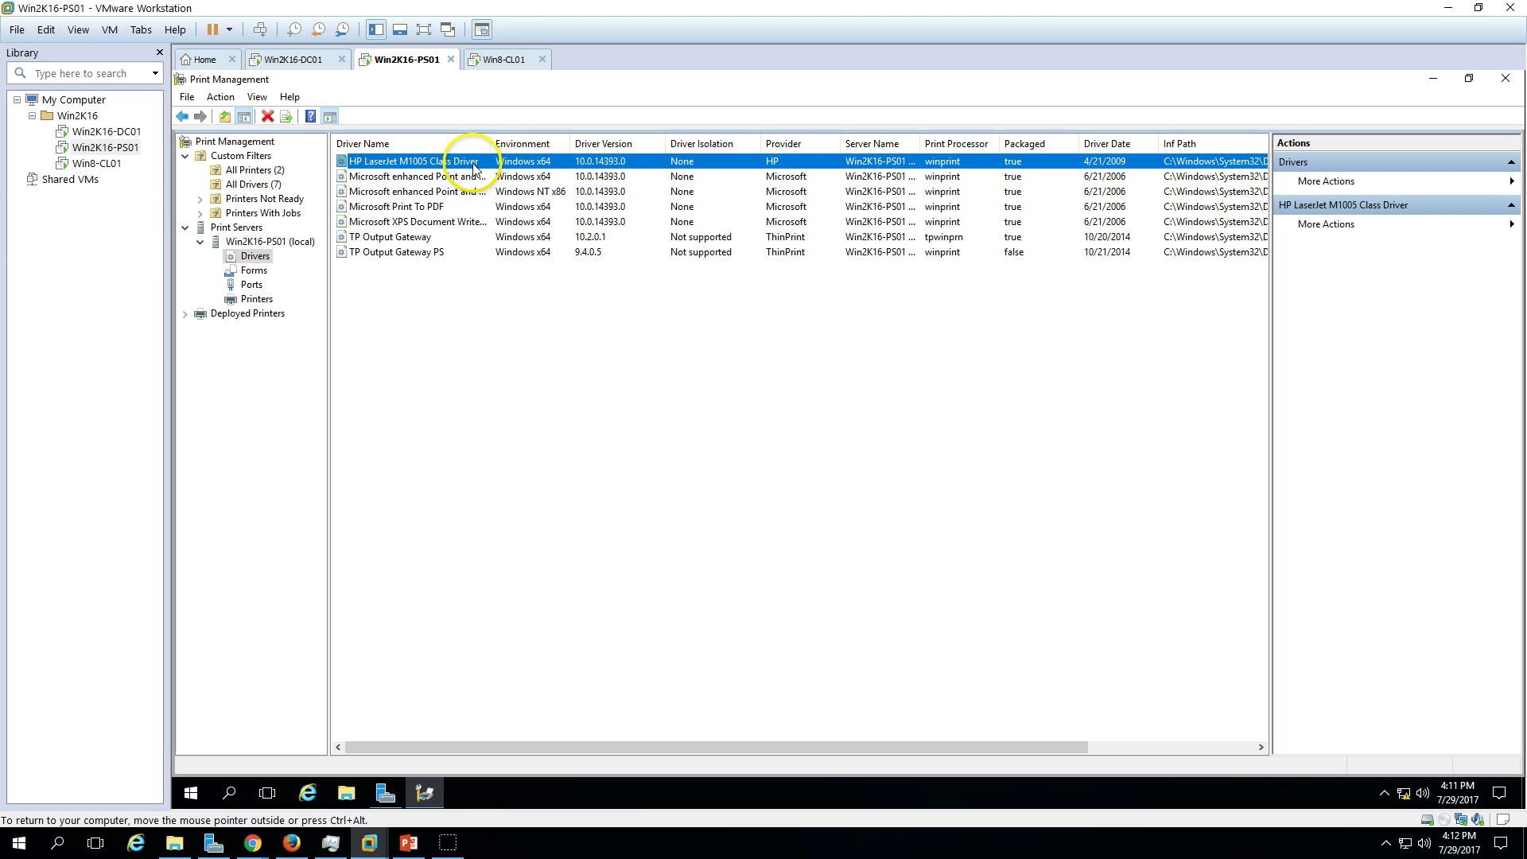
# Start adding a new printer on the local print server using the existing port 192.168.1.151 (Standard TCP/IP Port)
pyautogui.rightClick(261, 300)
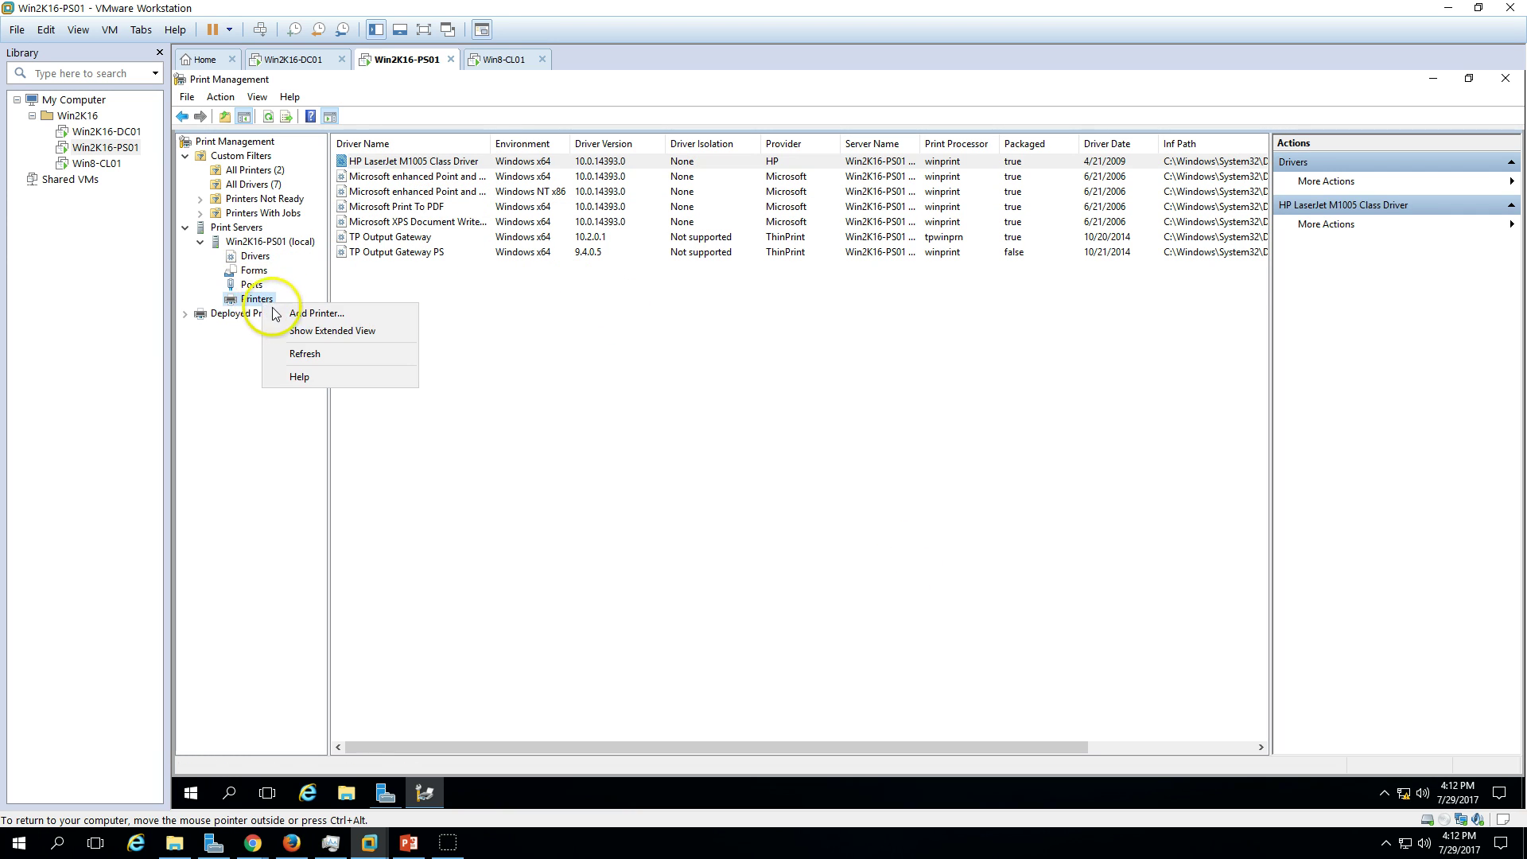
pyautogui.click(313, 314)
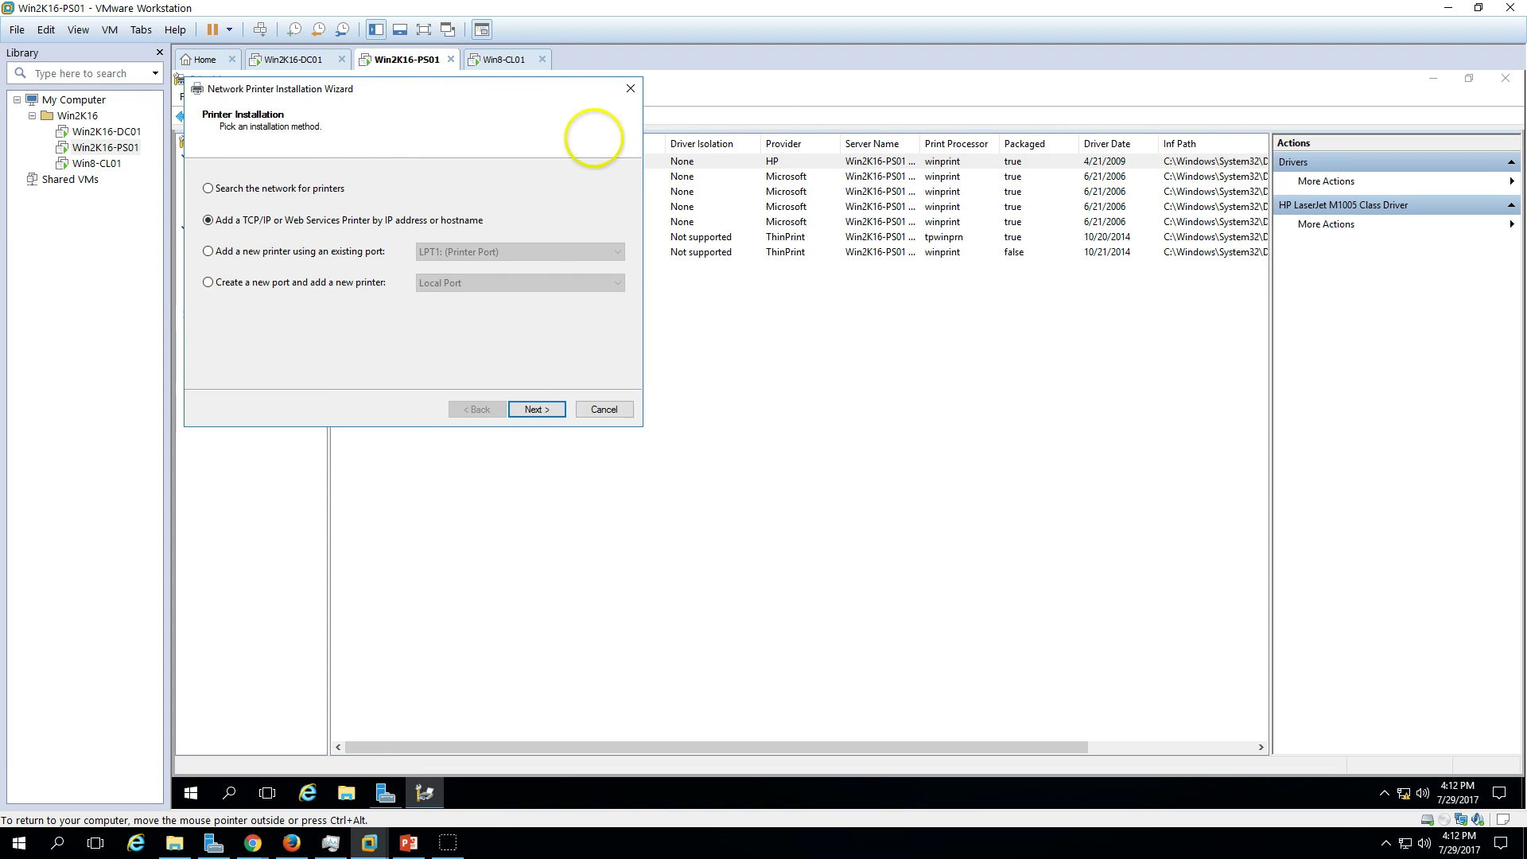
pyautogui.click(674, 347)
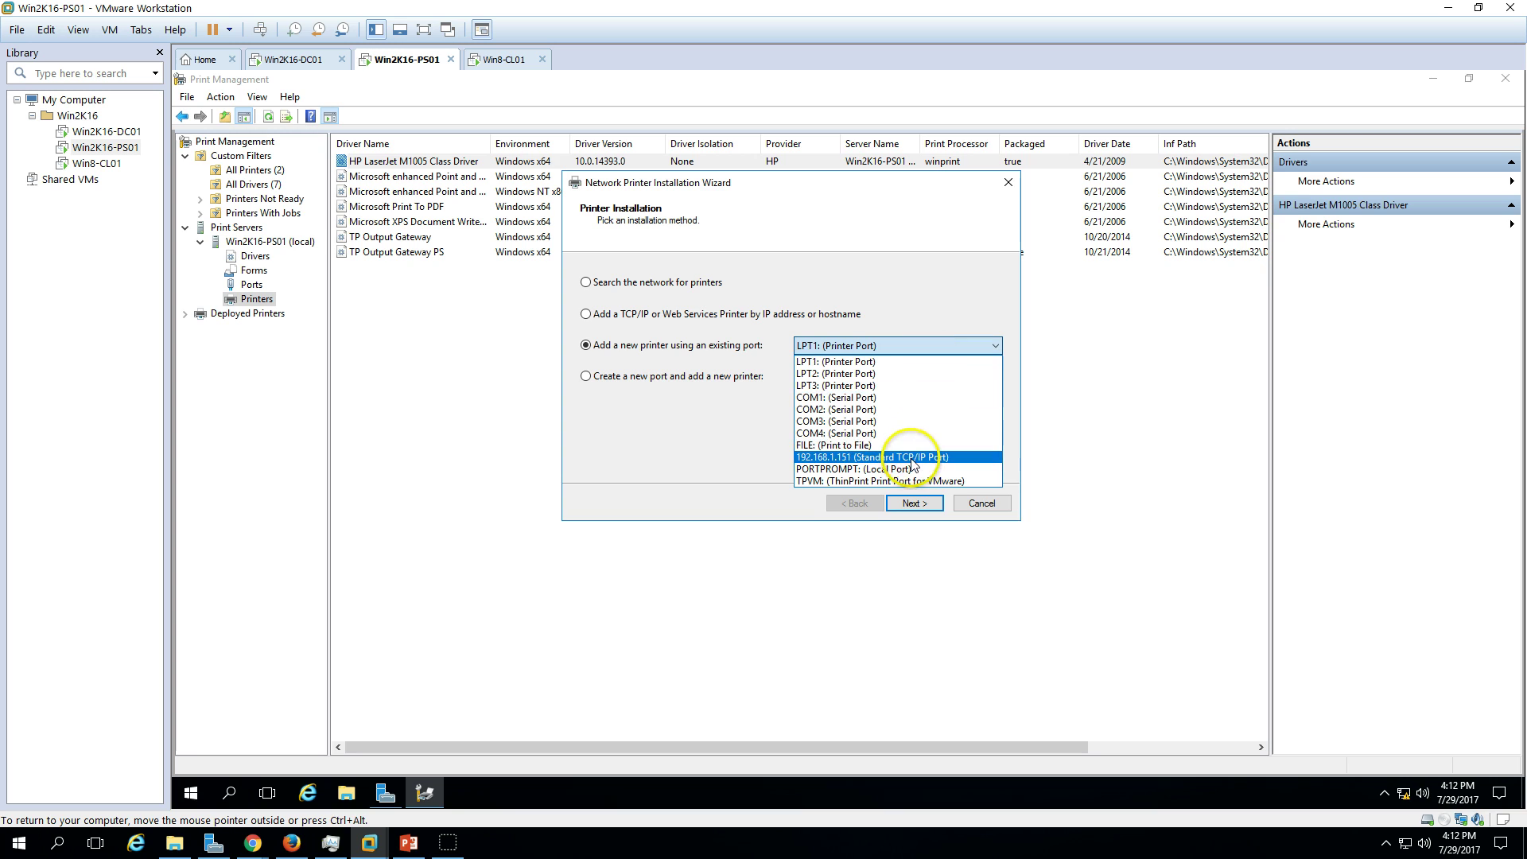
pyautogui.click(911, 458)
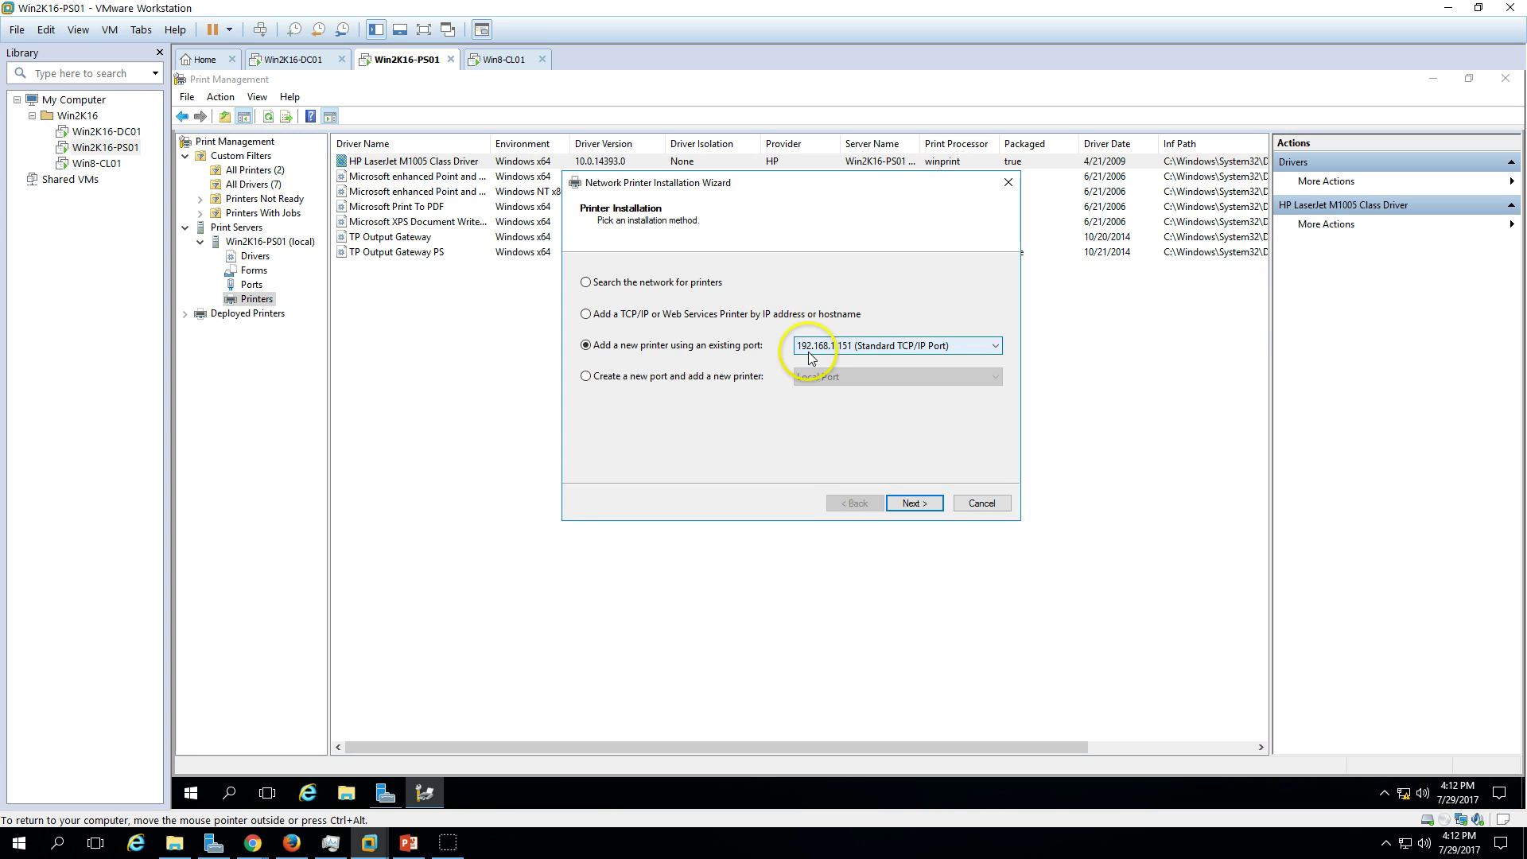
pyautogui.click(932, 506)
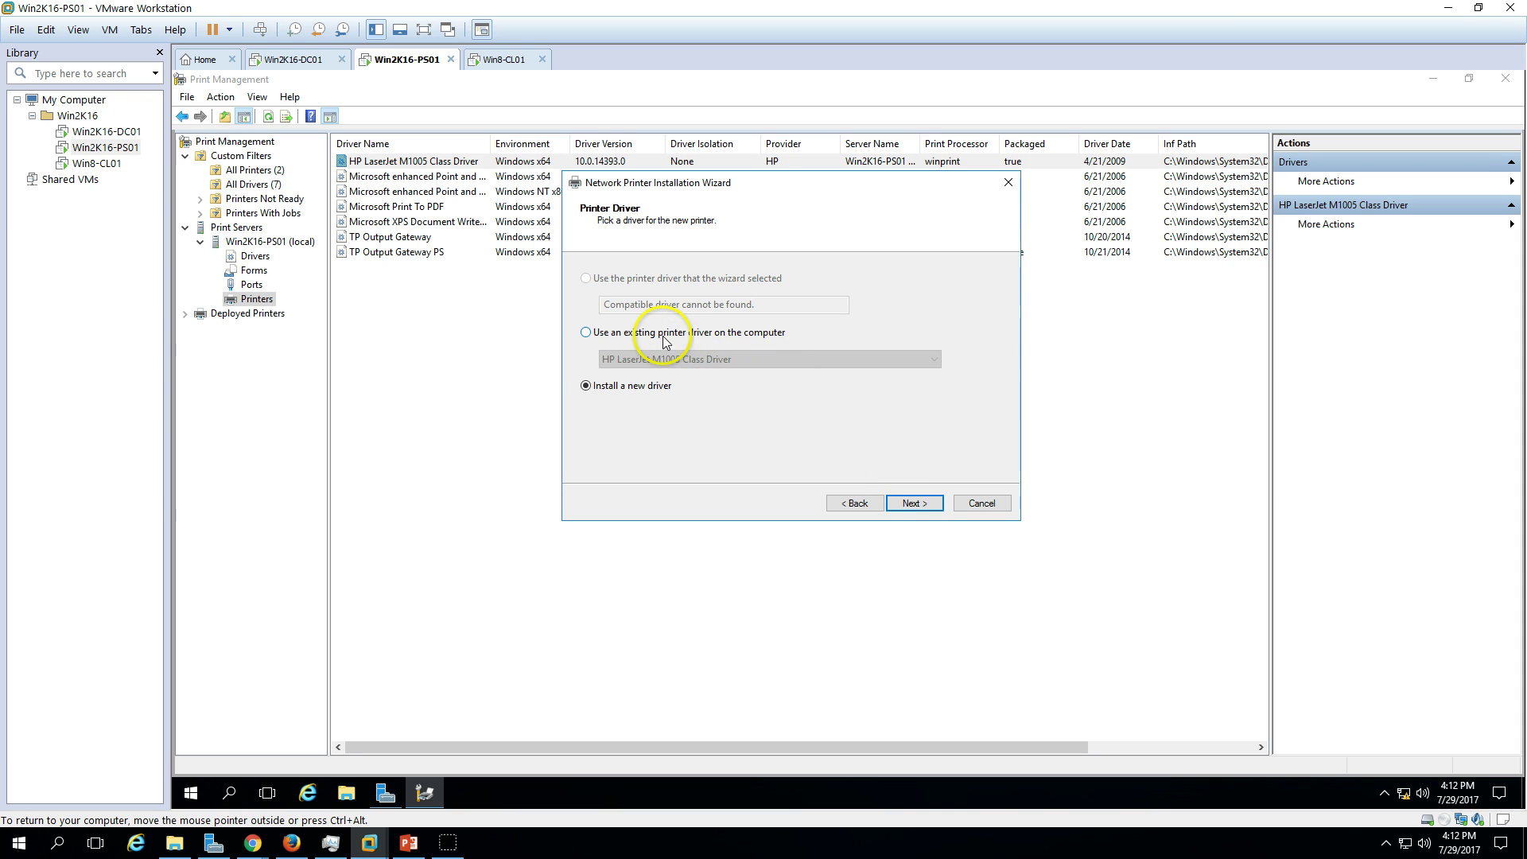
# Use the existing HP LaserJet M1005 Class Driver for the new printer
pyautogui.click(666, 340)
pyautogui.click(719, 361)
pyautogui.click(719, 361)
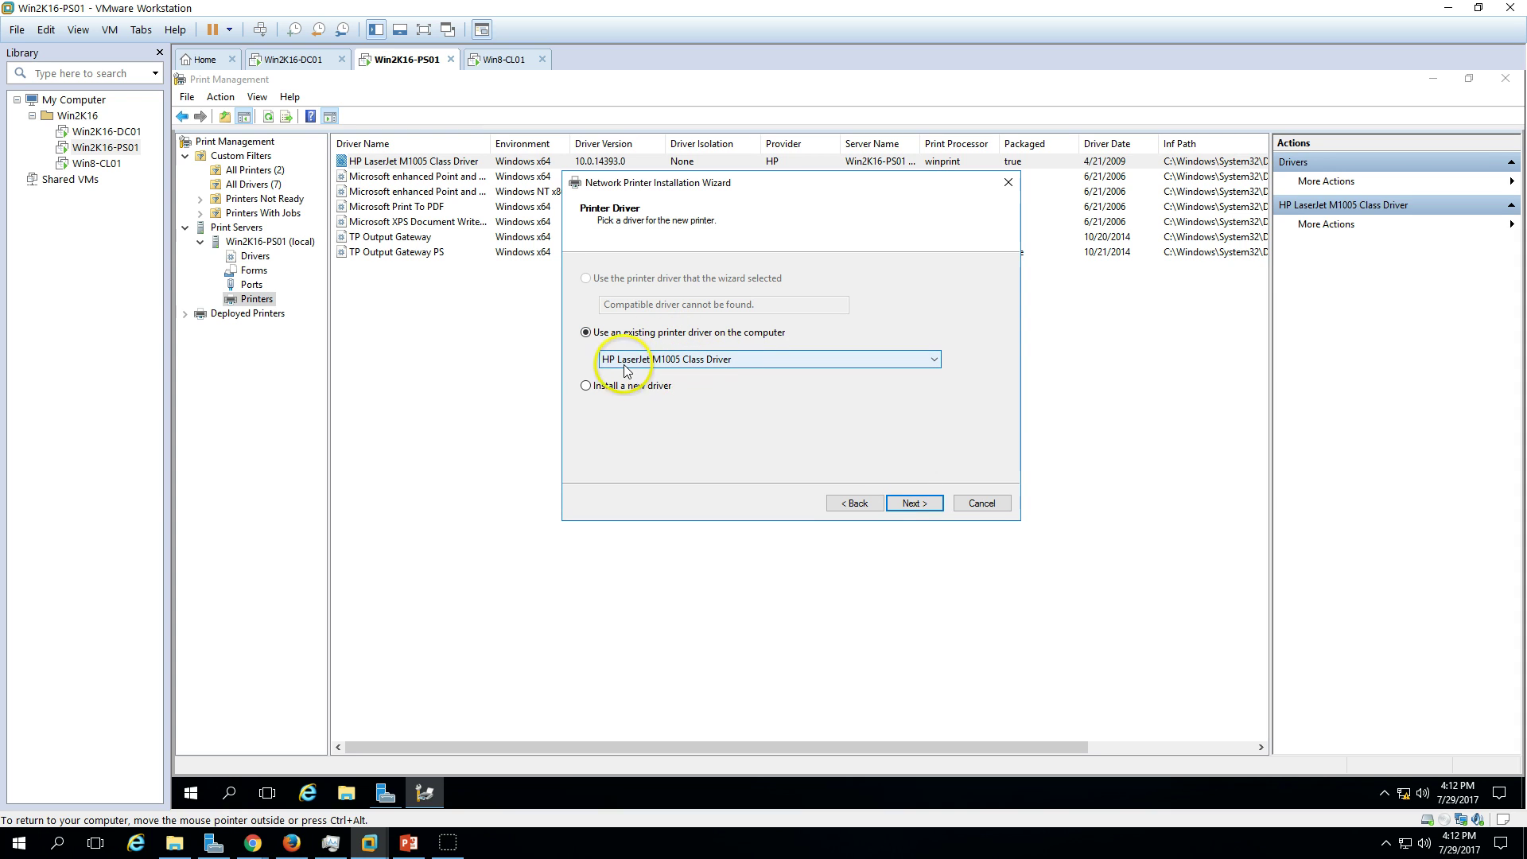
pyautogui.click(912, 503)
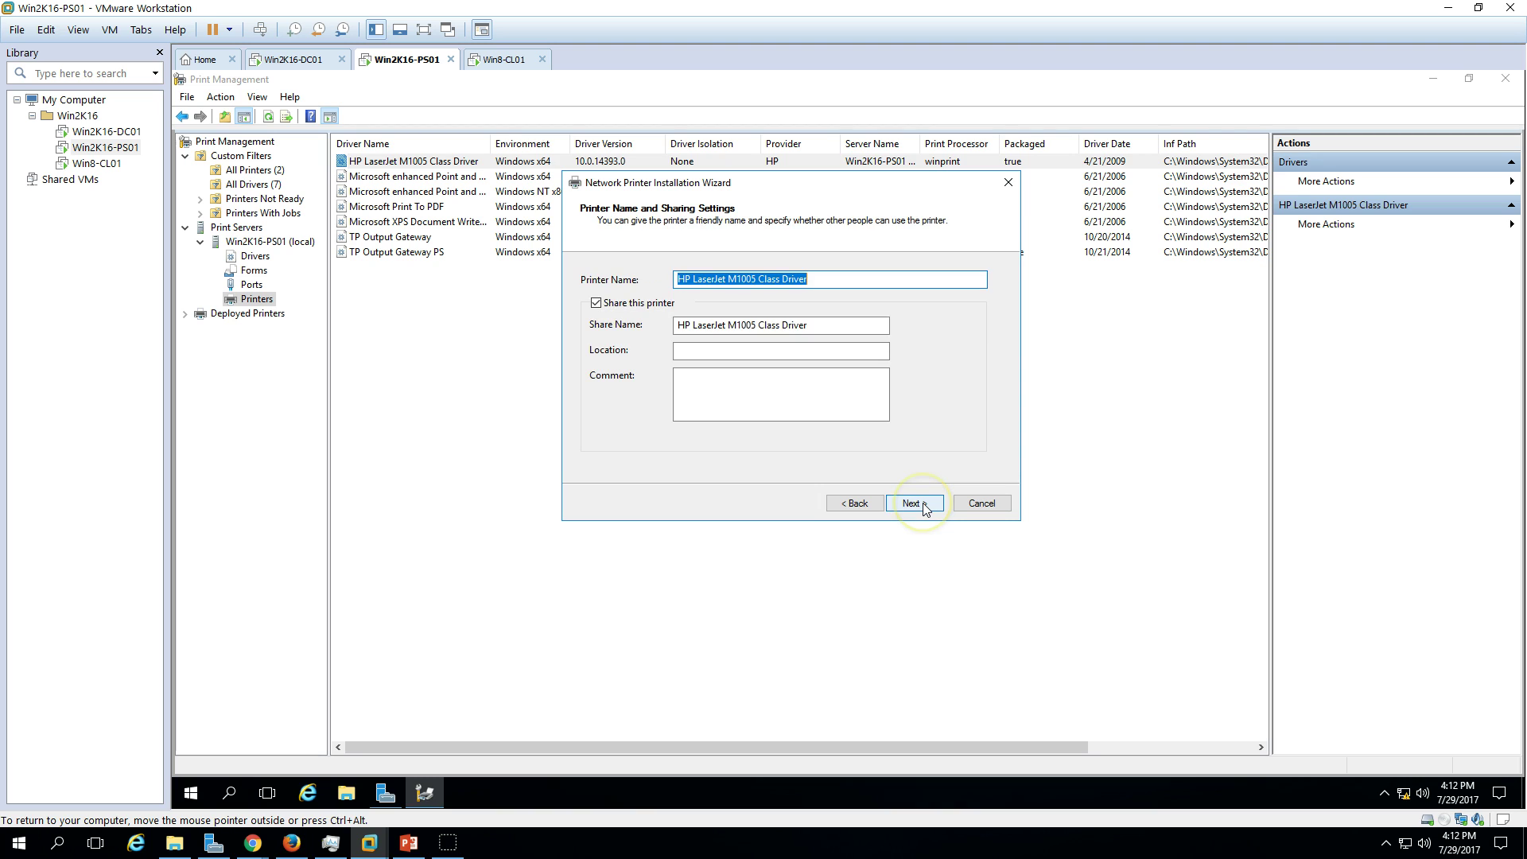
# Keep the new printer shared and set its printer name to HP-M1005
pyautogui.click(632, 307)
pyautogui.click(632, 307)
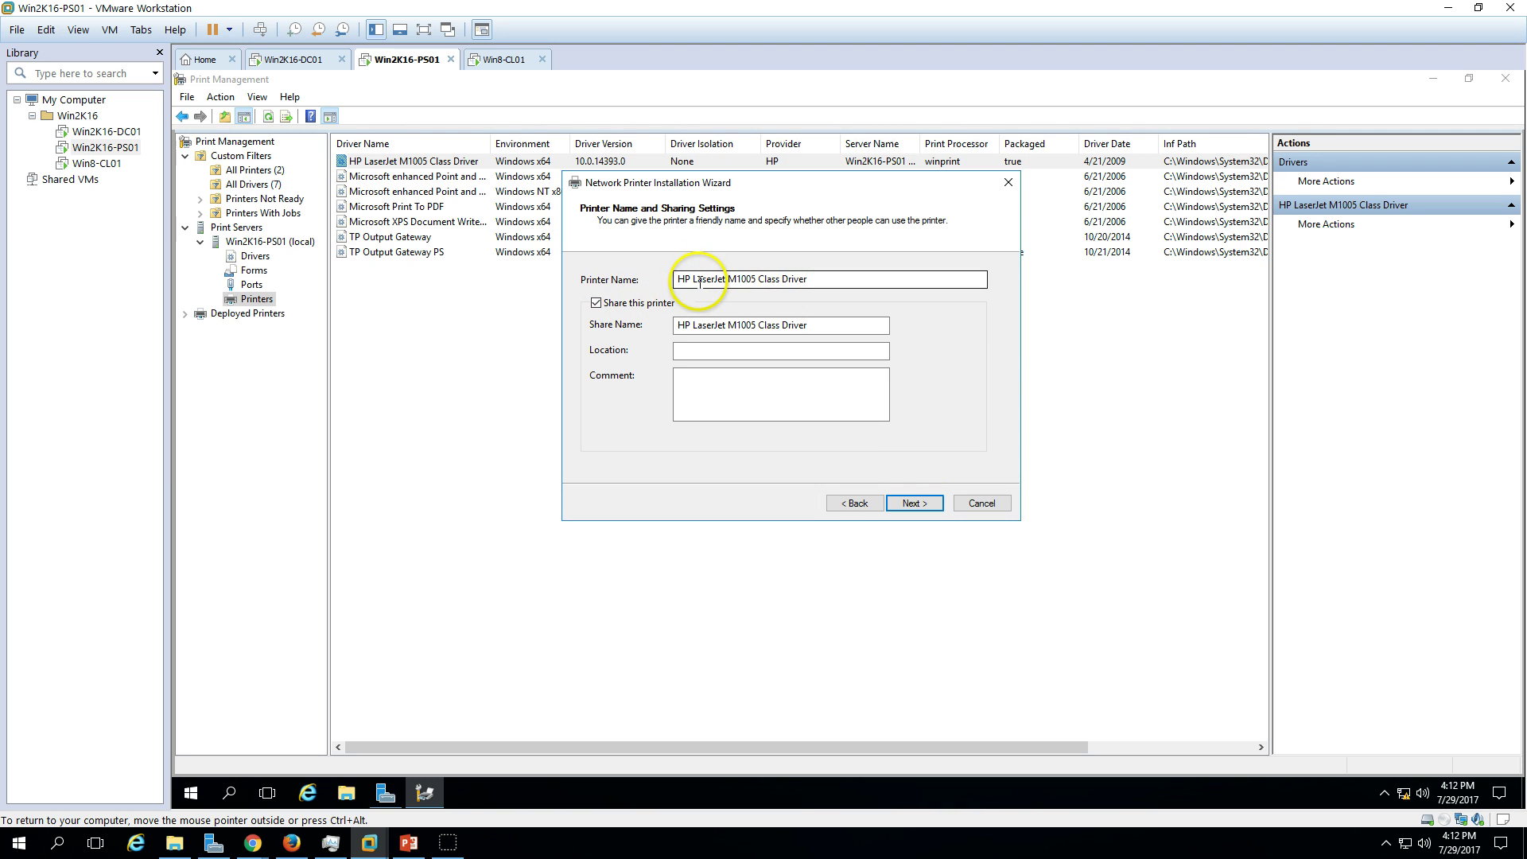
pyautogui.moveTo(758, 279); pyautogui.dragTo(986, 288)
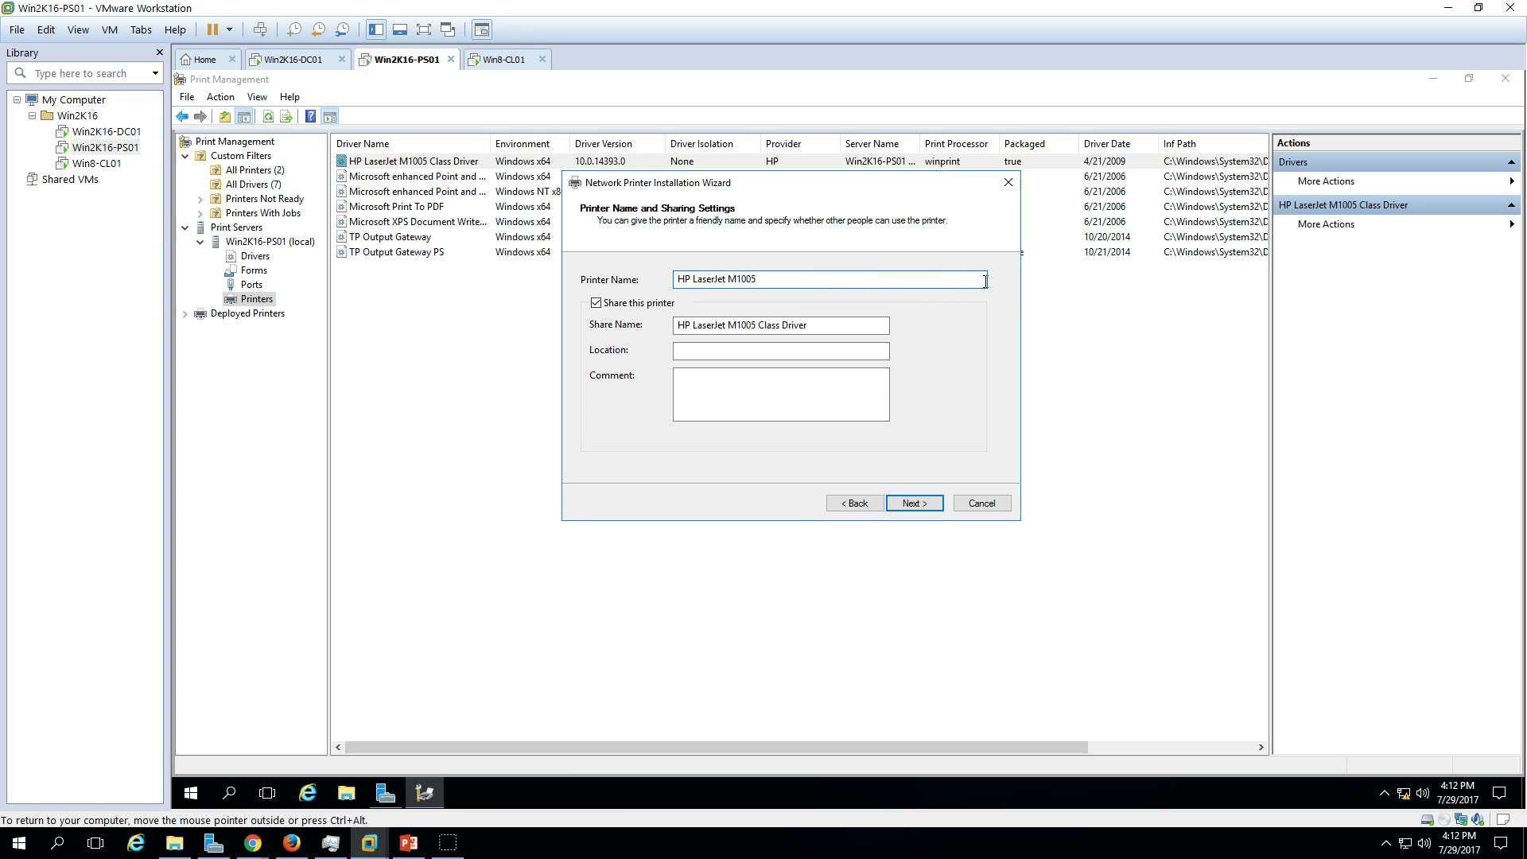
pyautogui.click(696, 385)
pyautogui.click(722, 278)
pyautogui.moveTo(729, 277); pyautogui.dragTo(688, 284)
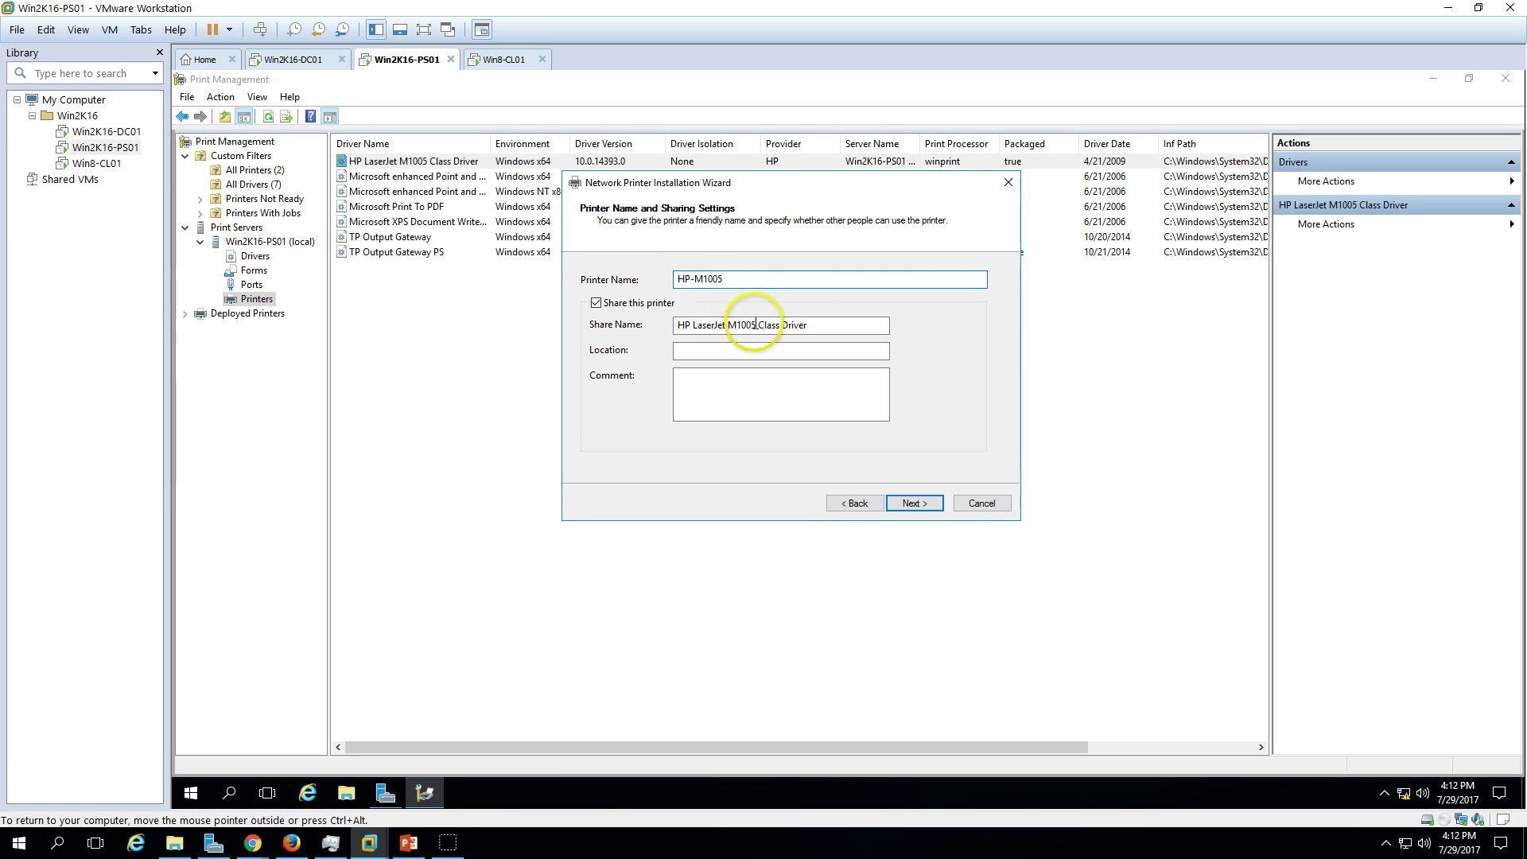
# Copy the printer name HP-M1005 into the share name, replacing the default text
pyautogui.moveTo(722, 279); pyautogui.dragTo(648, 278)
pyautogui.rightClick(699, 279)
pyautogui.click(751, 279)
pyautogui.rightClick(701, 279)
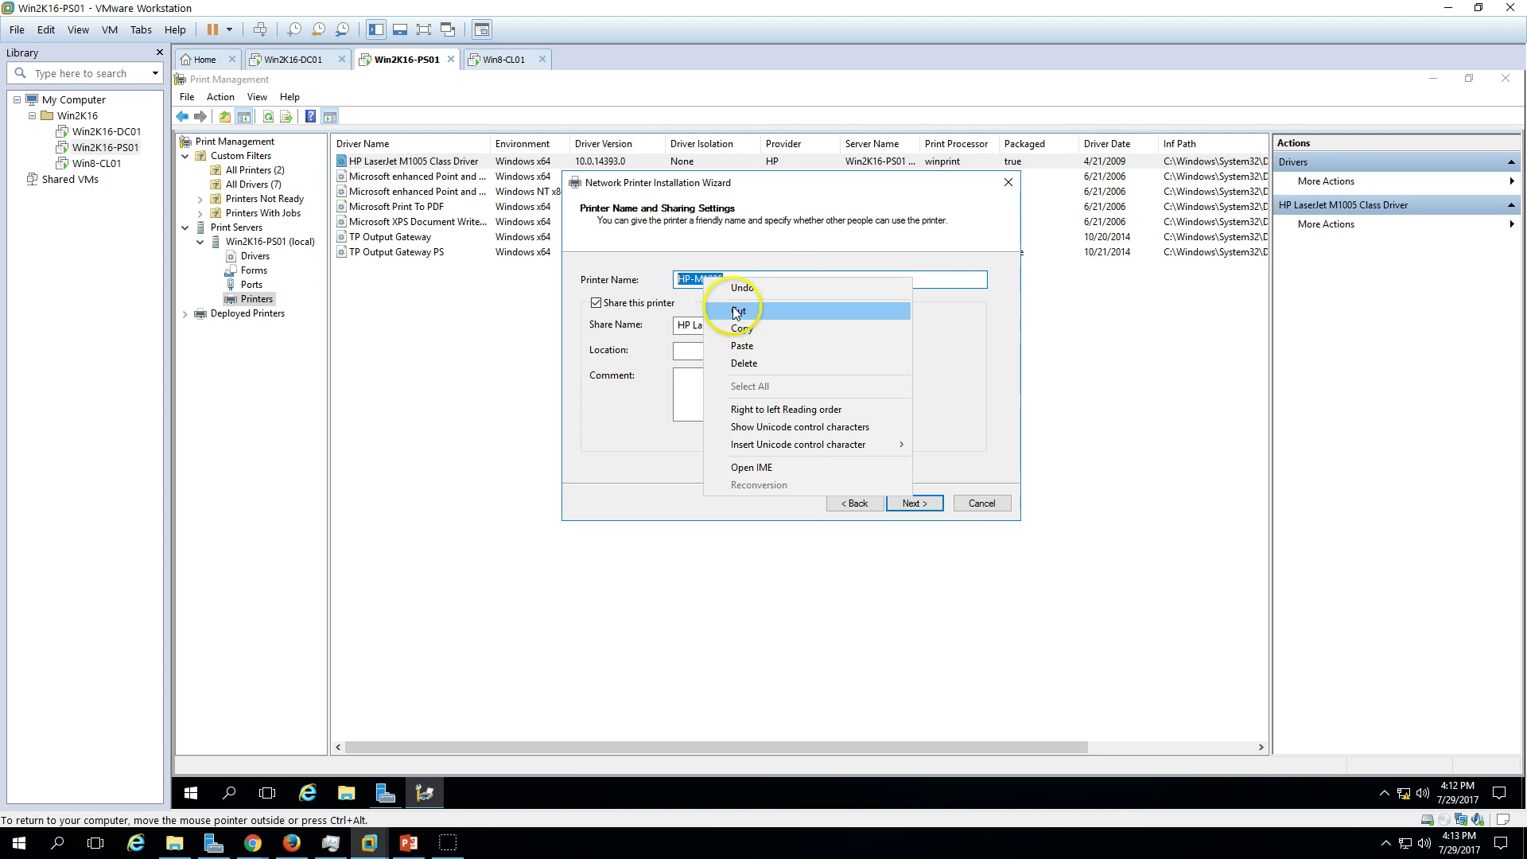
pyautogui.click(745, 330)
pyautogui.moveTo(808, 324); pyautogui.dragTo(676, 325)
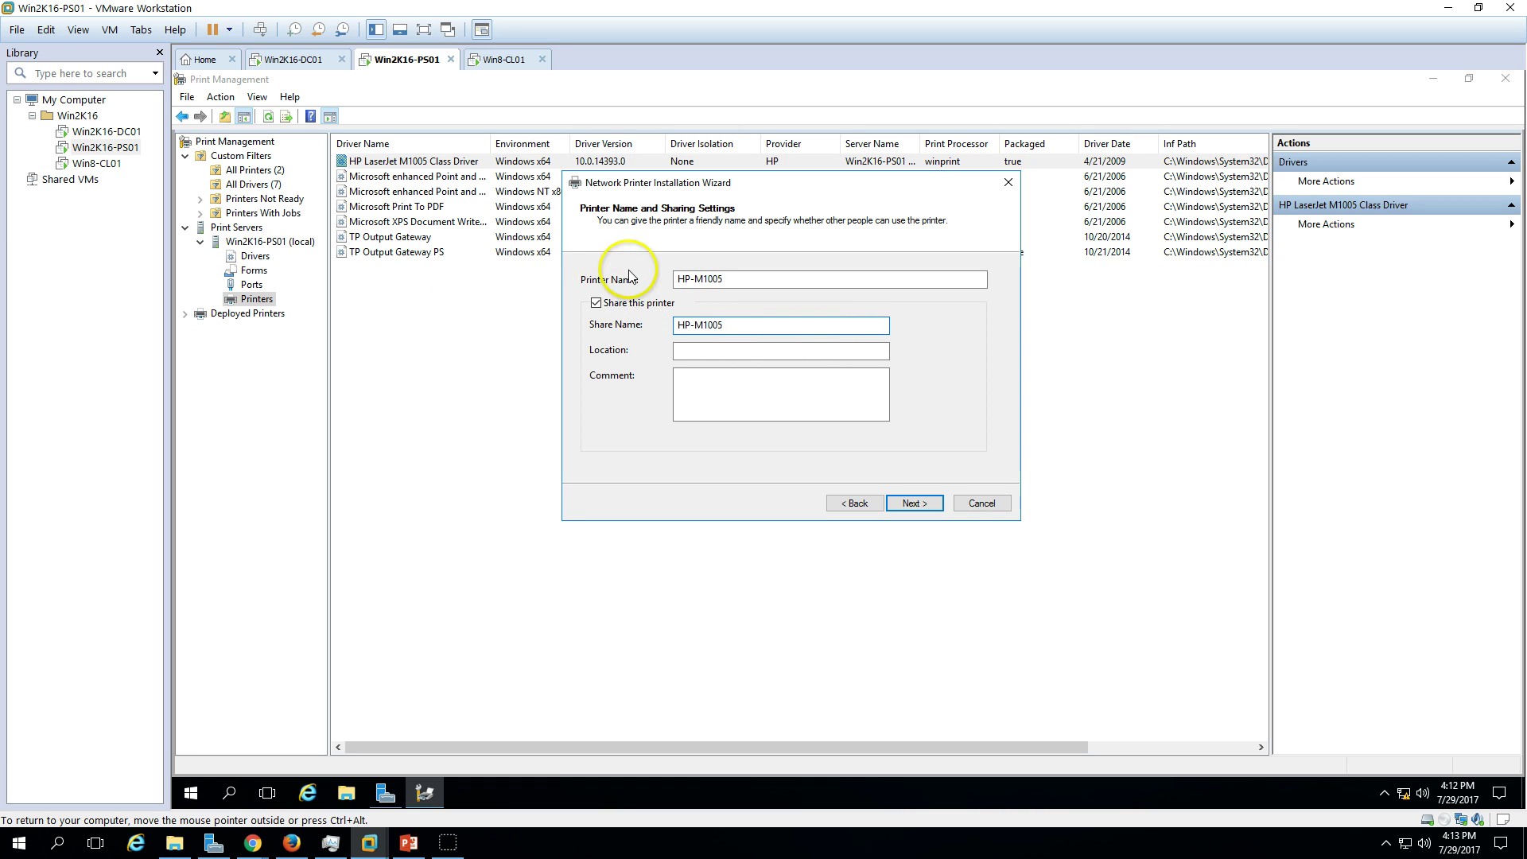
# Enter location "1st Floor HP Printer" and comment "This printer is in HR Room", and finish installing the printer
pyautogui.click(757, 352)
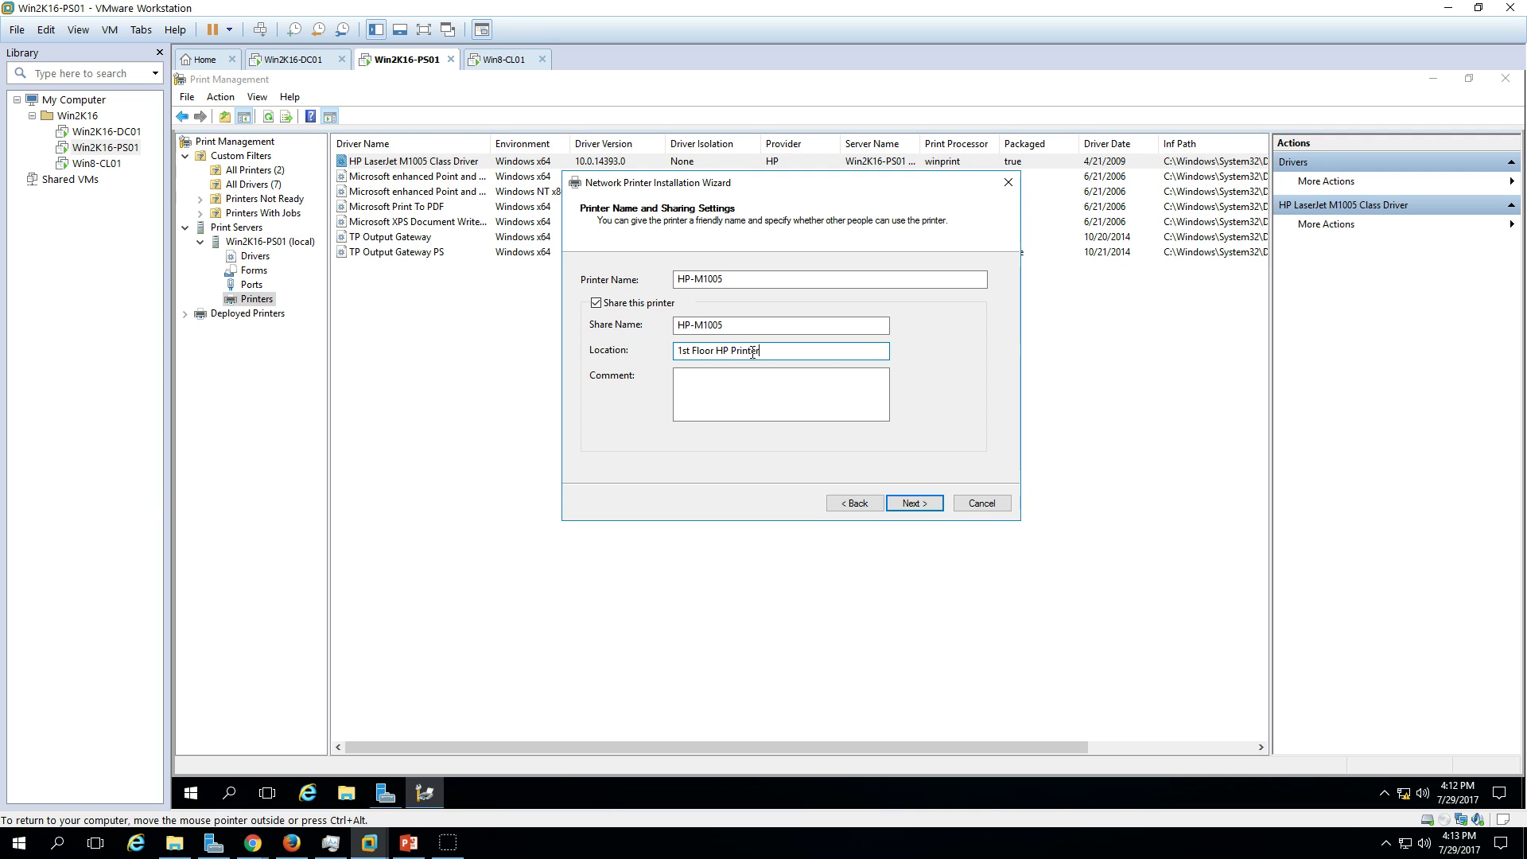
pyautogui.press('Tab')
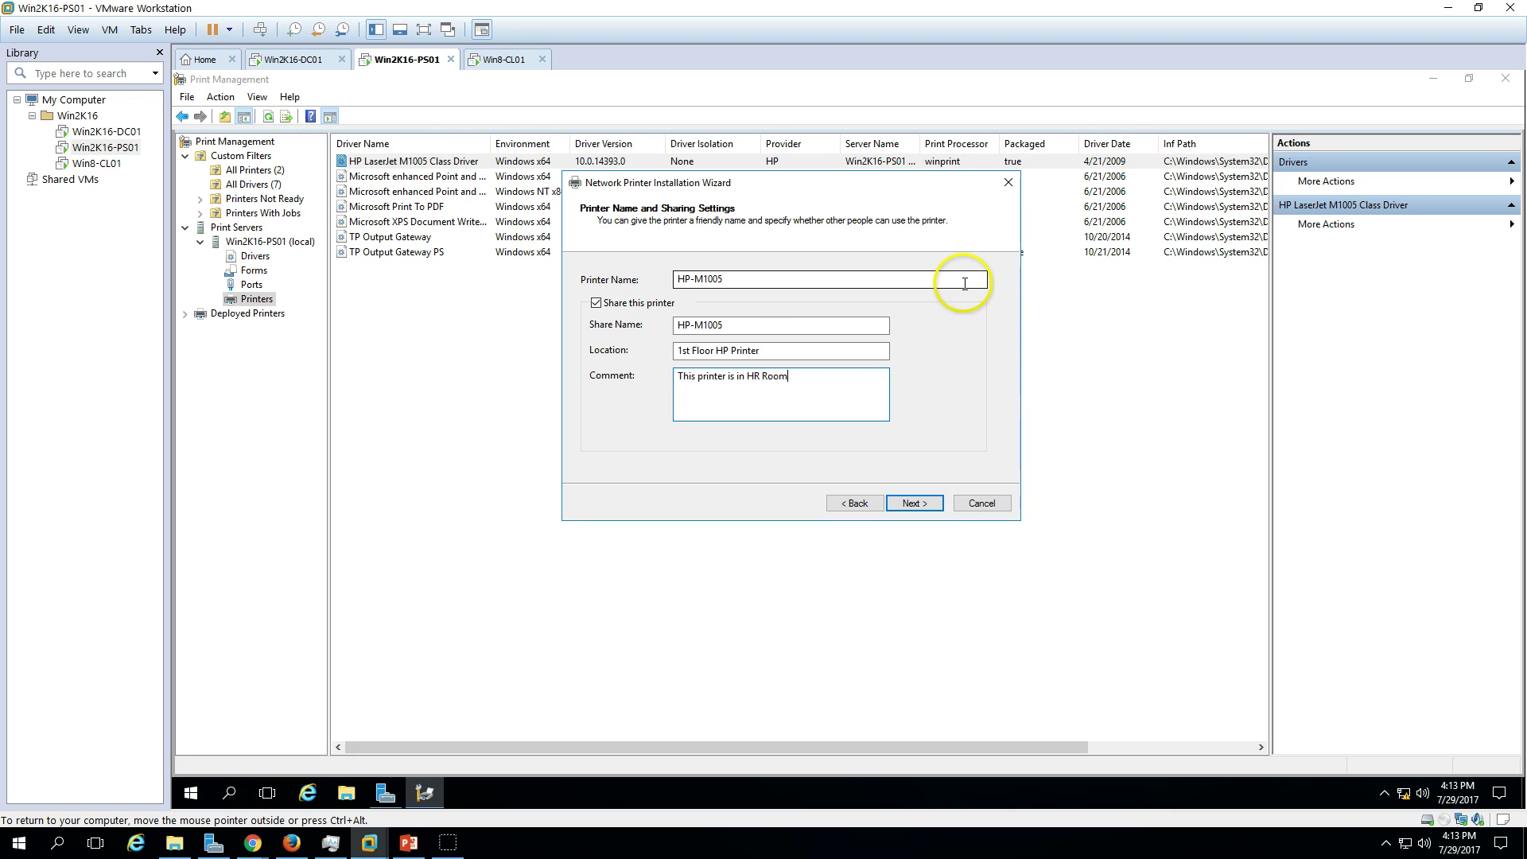
pyautogui.click(929, 505)
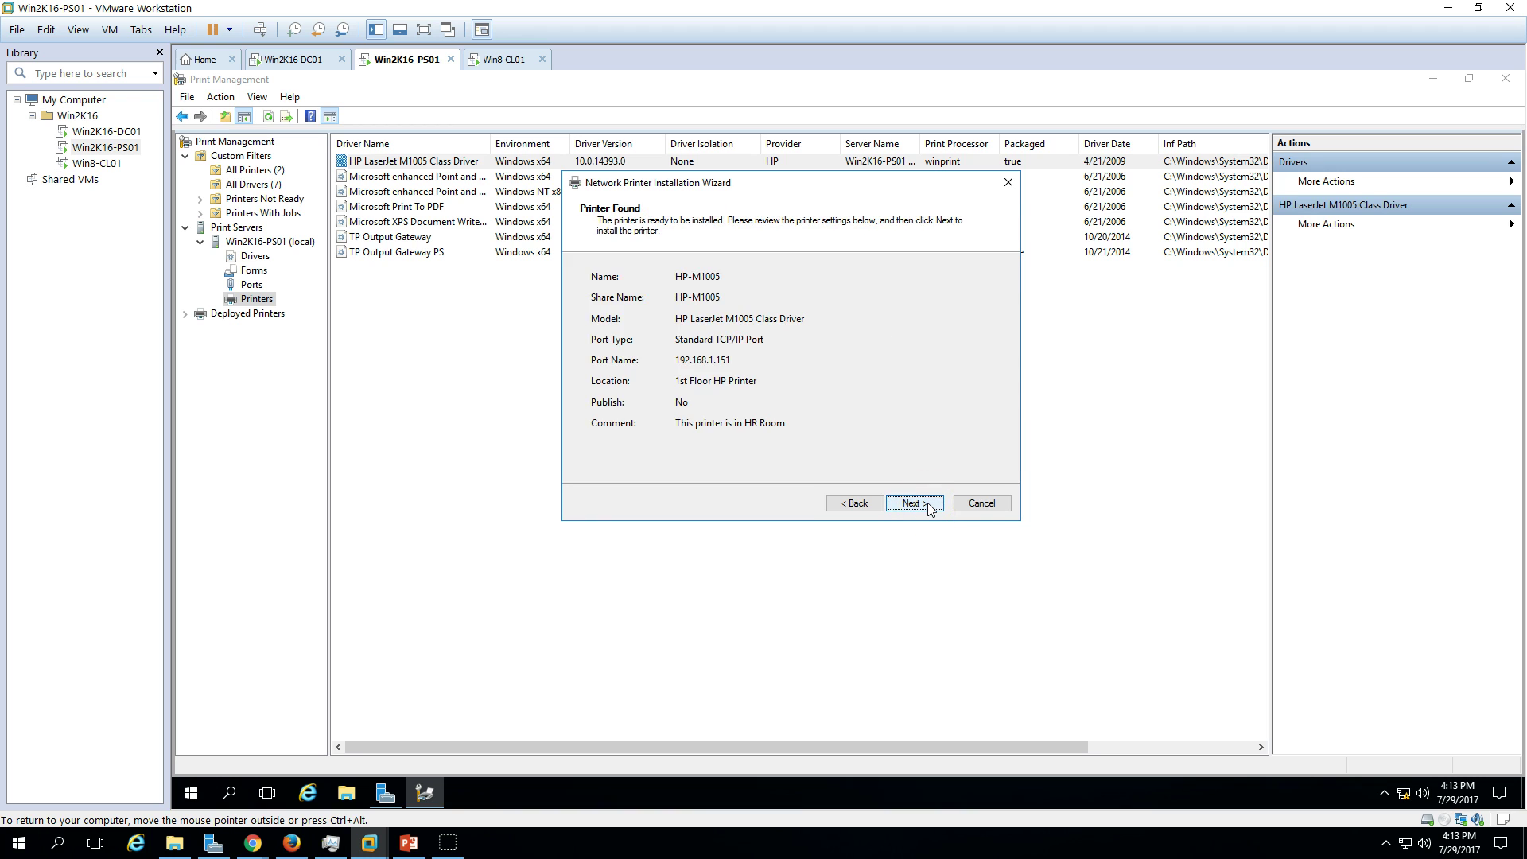
pyautogui.click(929, 505)
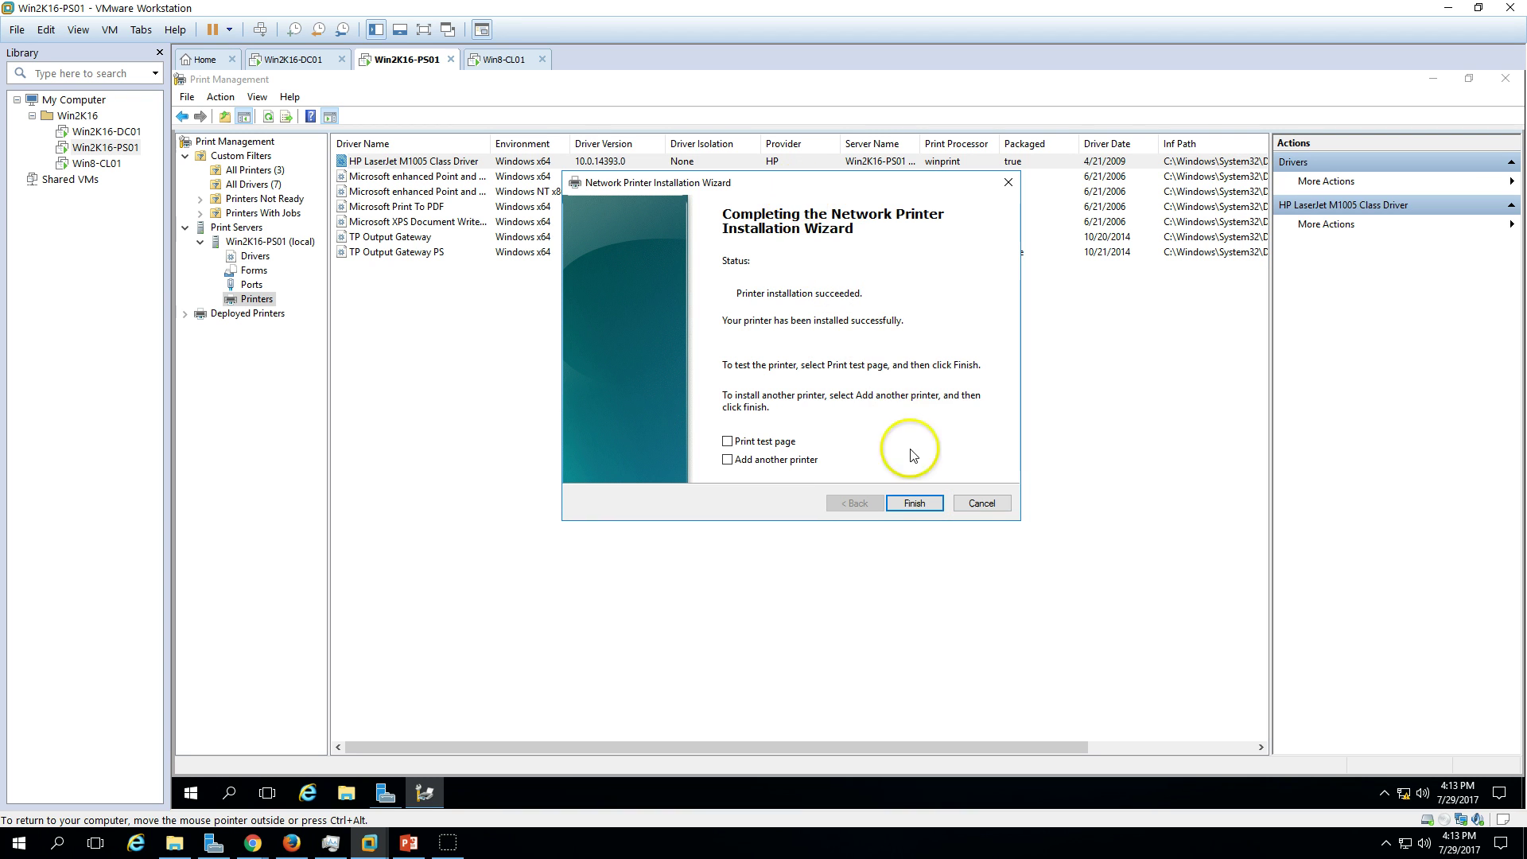
pyautogui.click(927, 512)
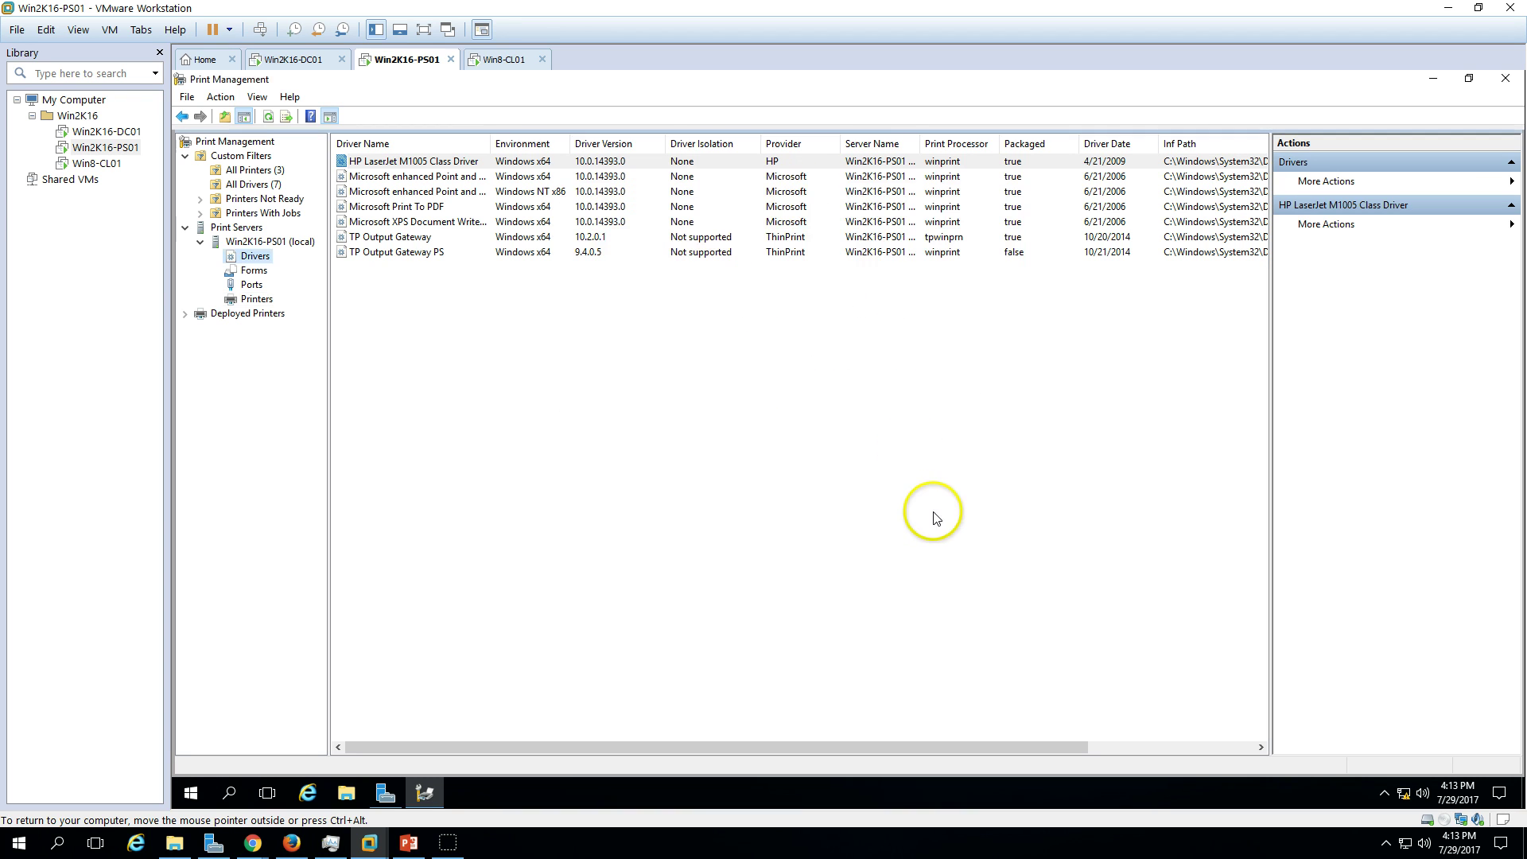
# List the local server's printers, select HP-M1005, and fit the Driver Name column to its contents
pyautogui.click(263, 303)
pyautogui.click(409, 162)
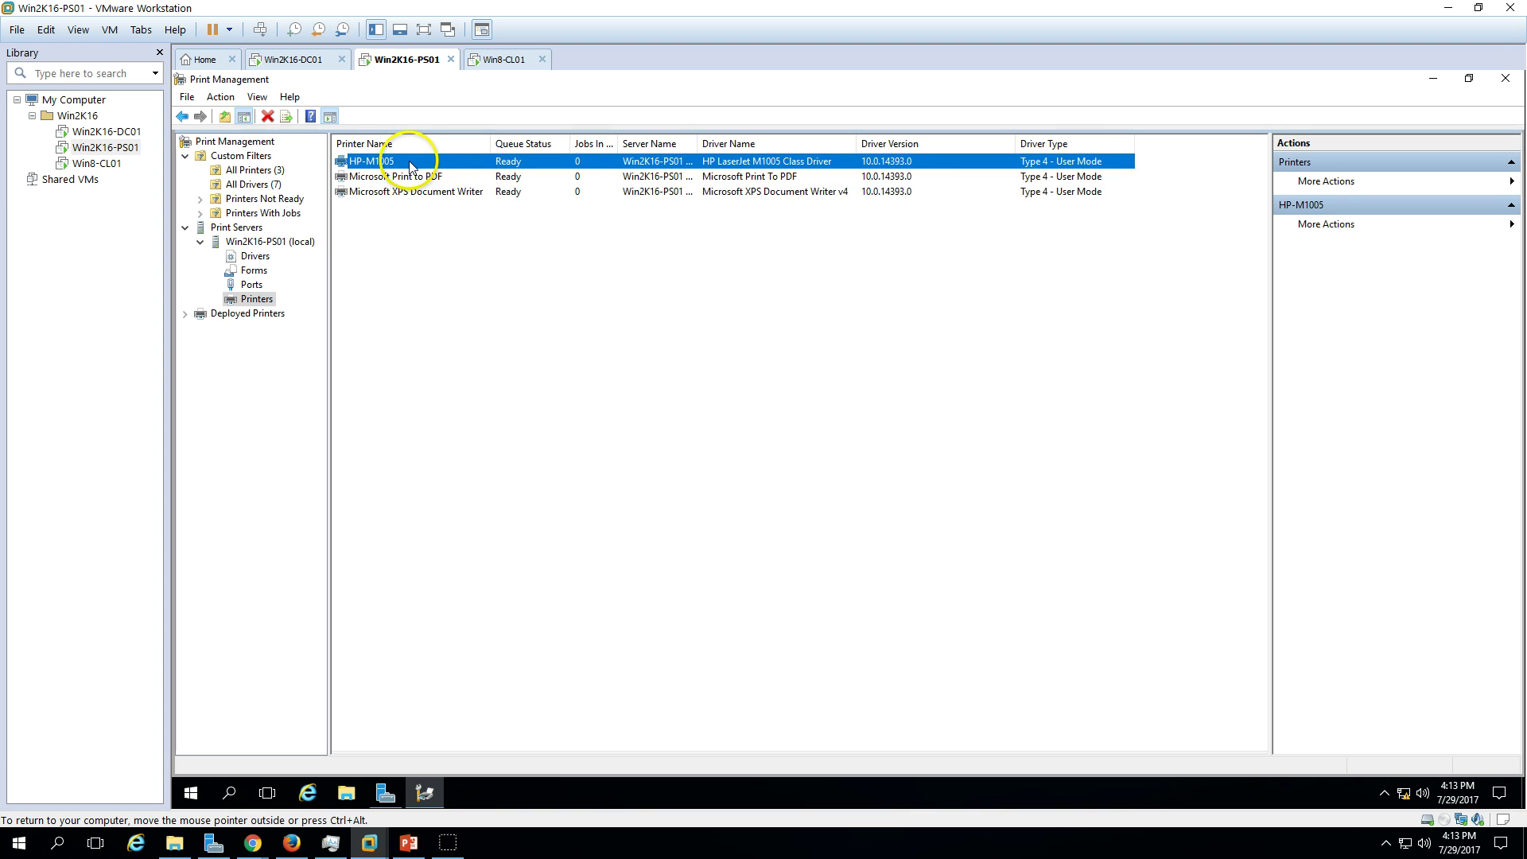
pyautogui.doubleClick(857, 143)
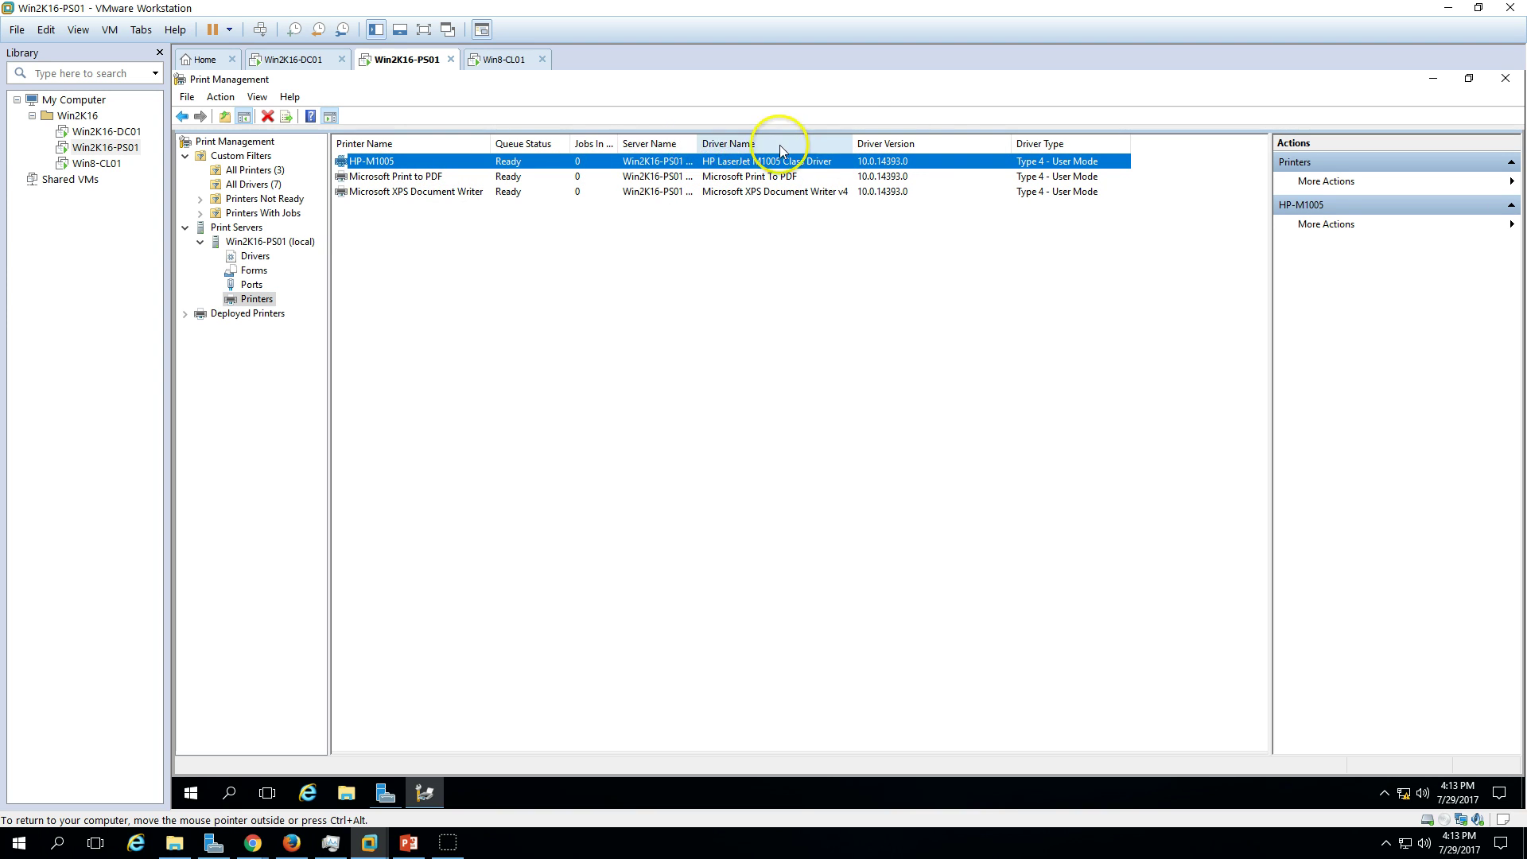
# Open the properties of the HP-M1005 printer and minimize the Print Management and Server Manager windows behind them
pyautogui.rightClick(417, 164)
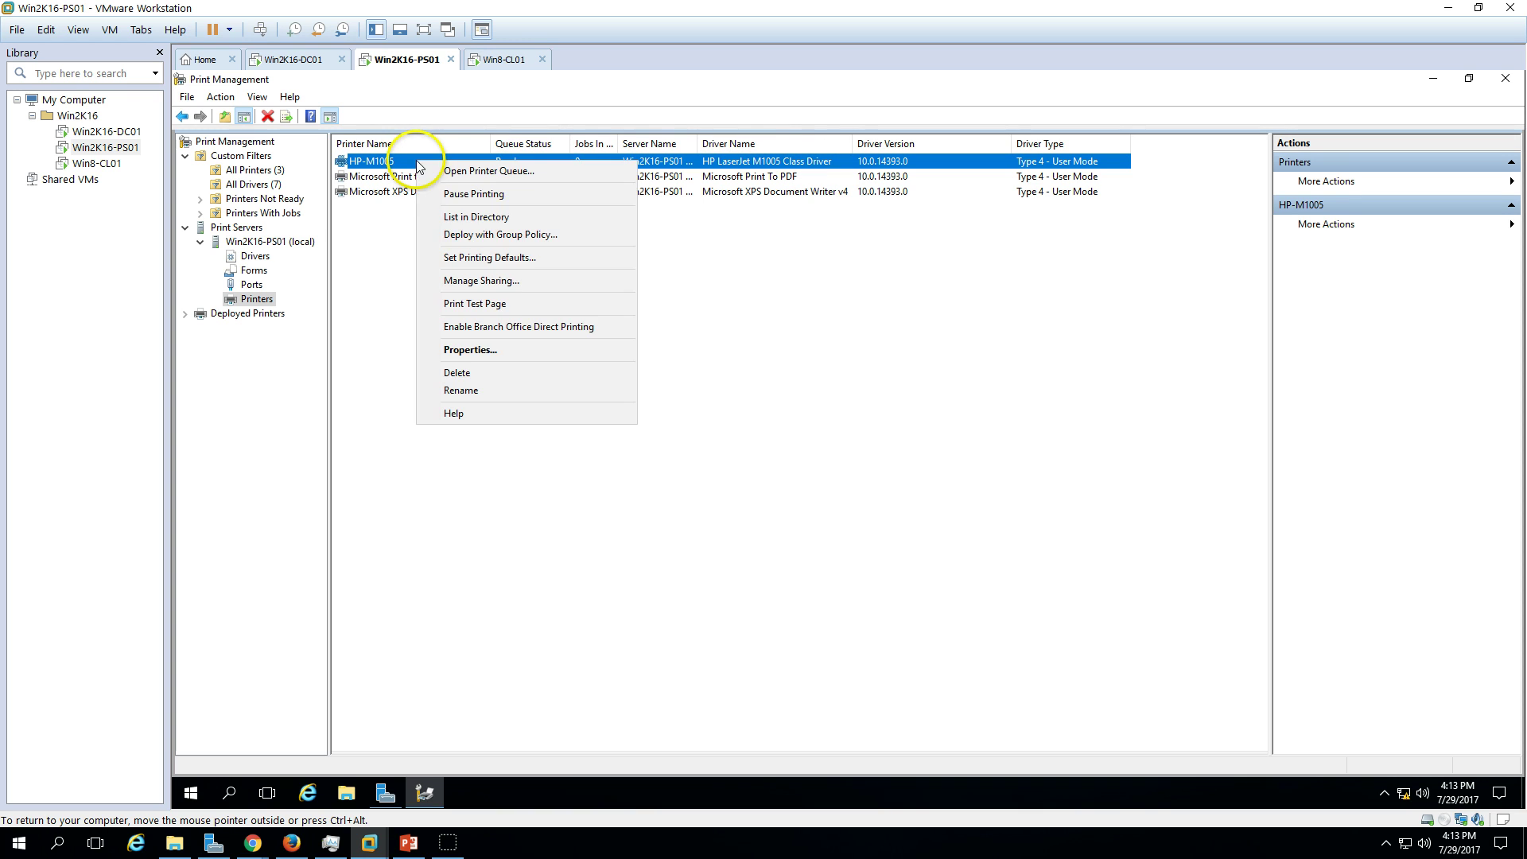
pyautogui.click(491, 350)
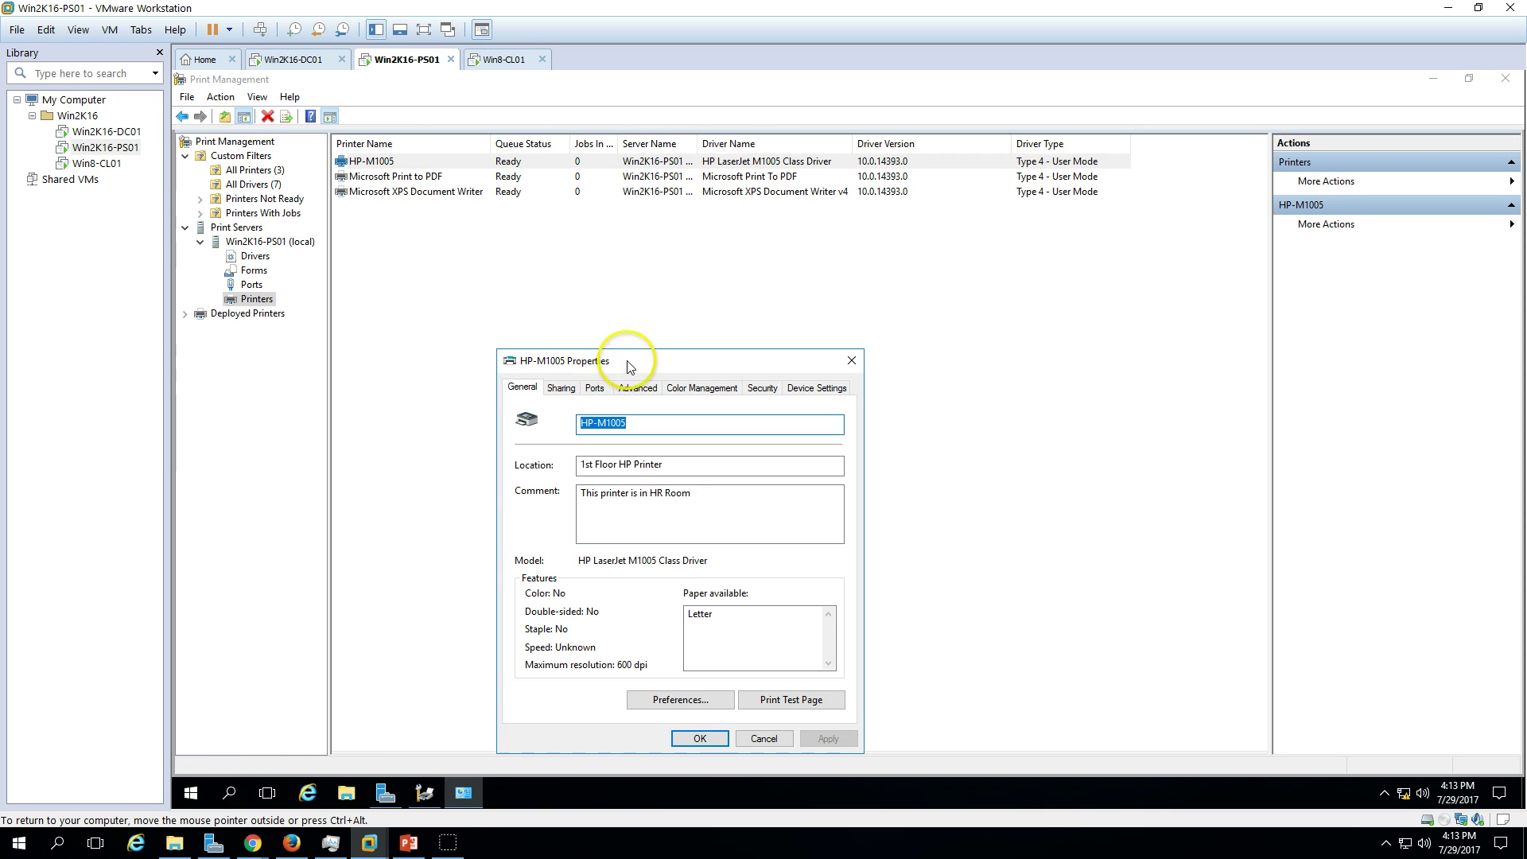
pyautogui.press('Escape')
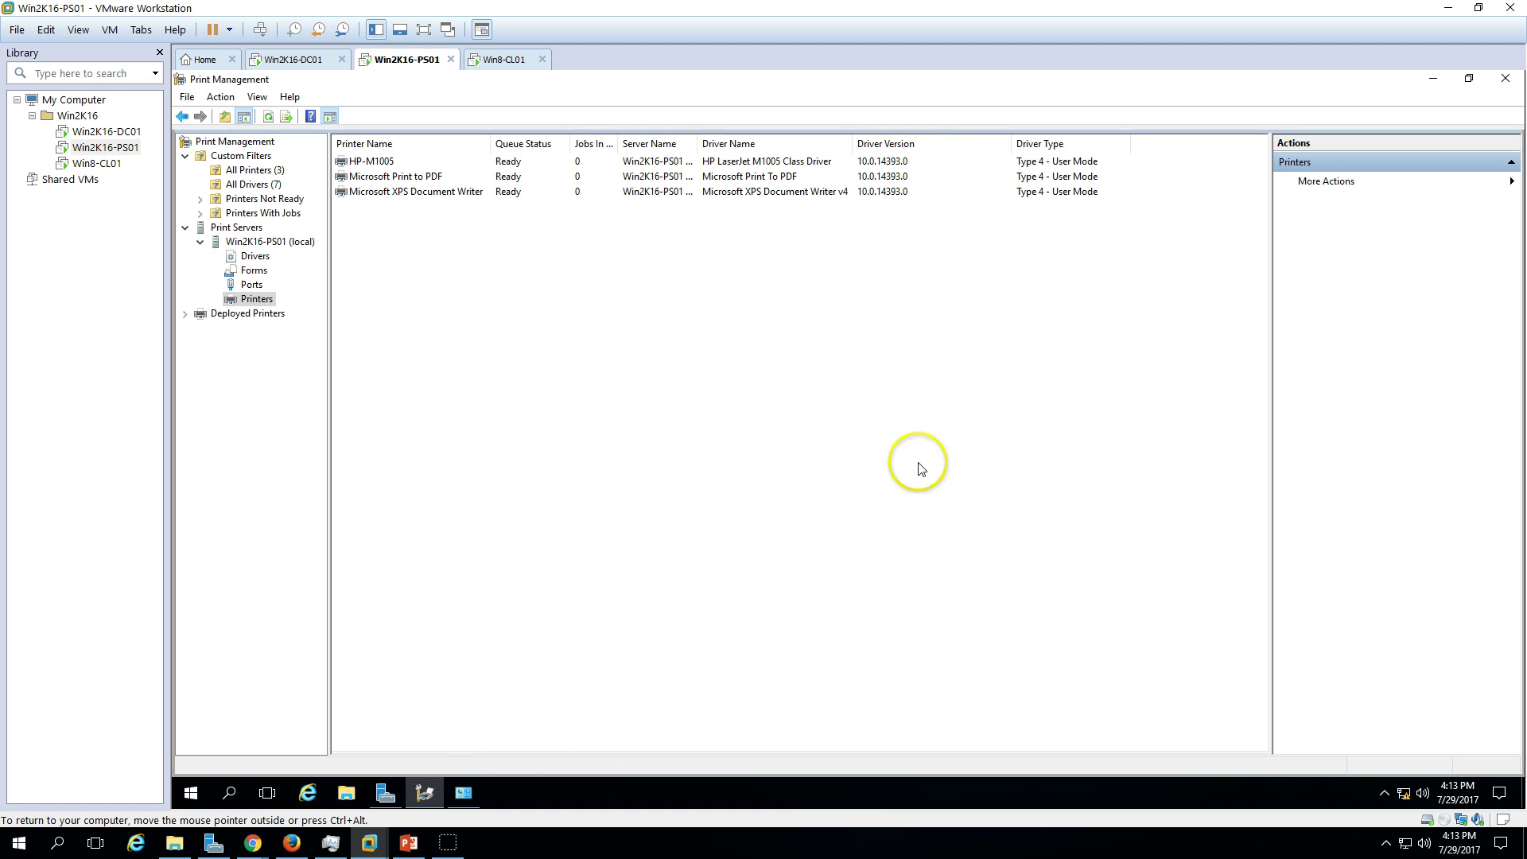
pyautogui.click(422, 793)
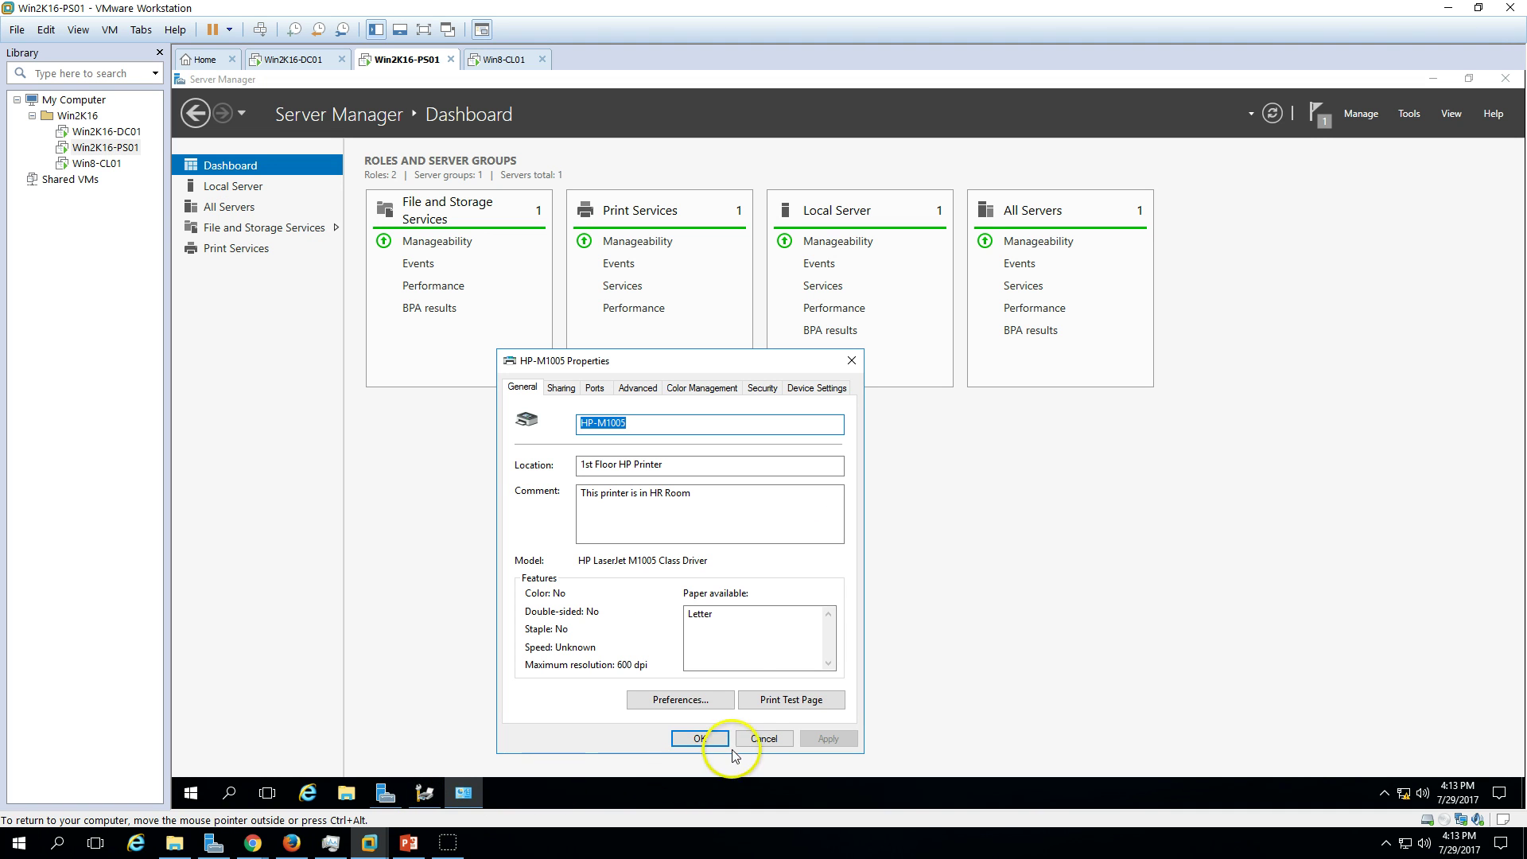
pyautogui.click(1434, 79)
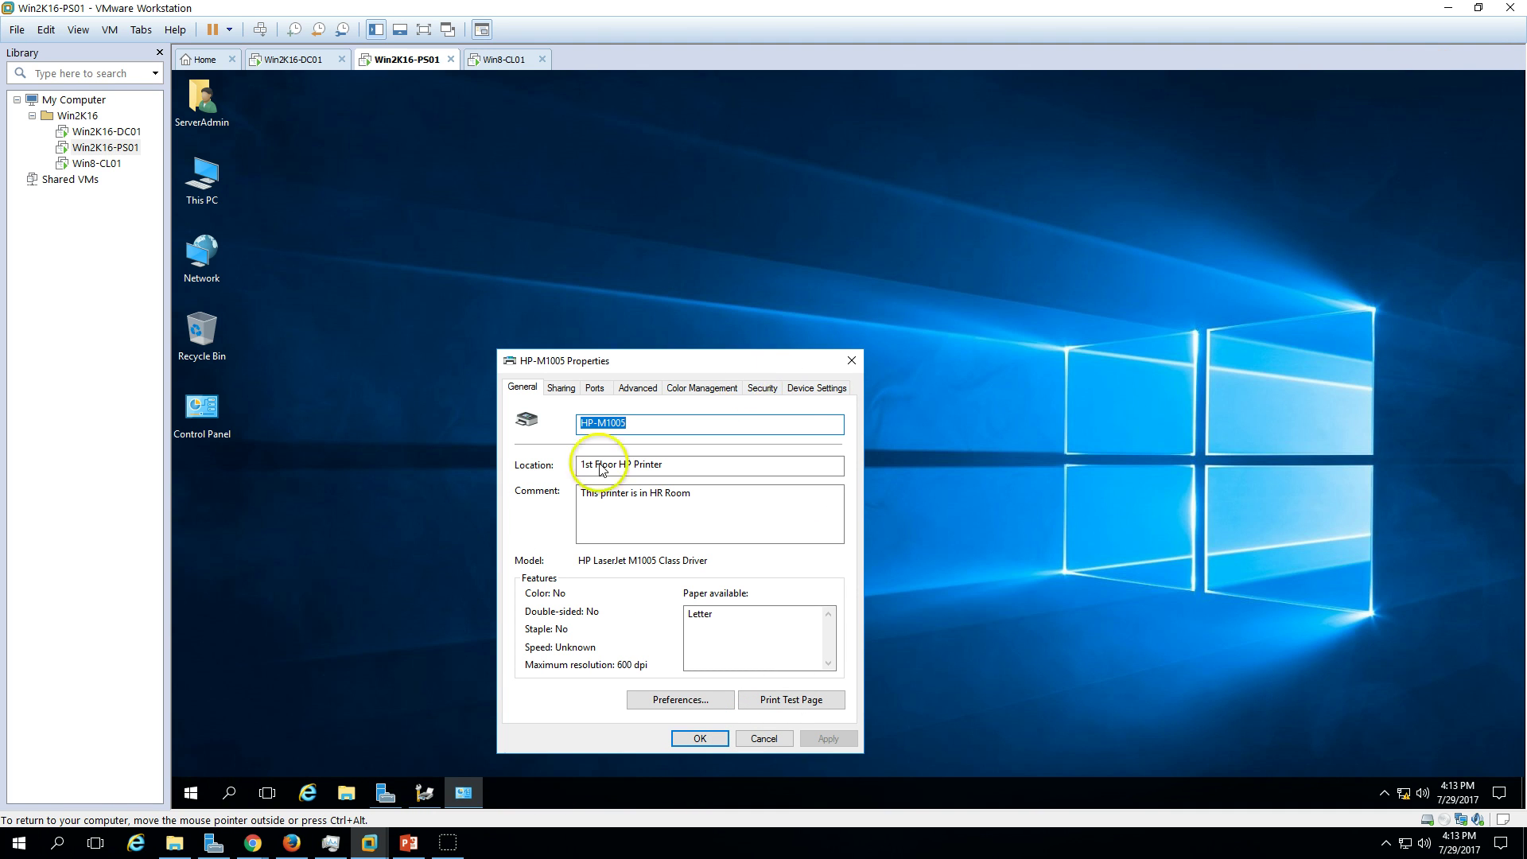
# Close the HP-M1005 properties, restore the Print Management window, and reopen the printer's properties in front of it
pyautogui.click(435, 787)
pyautogui.click(431, 793)
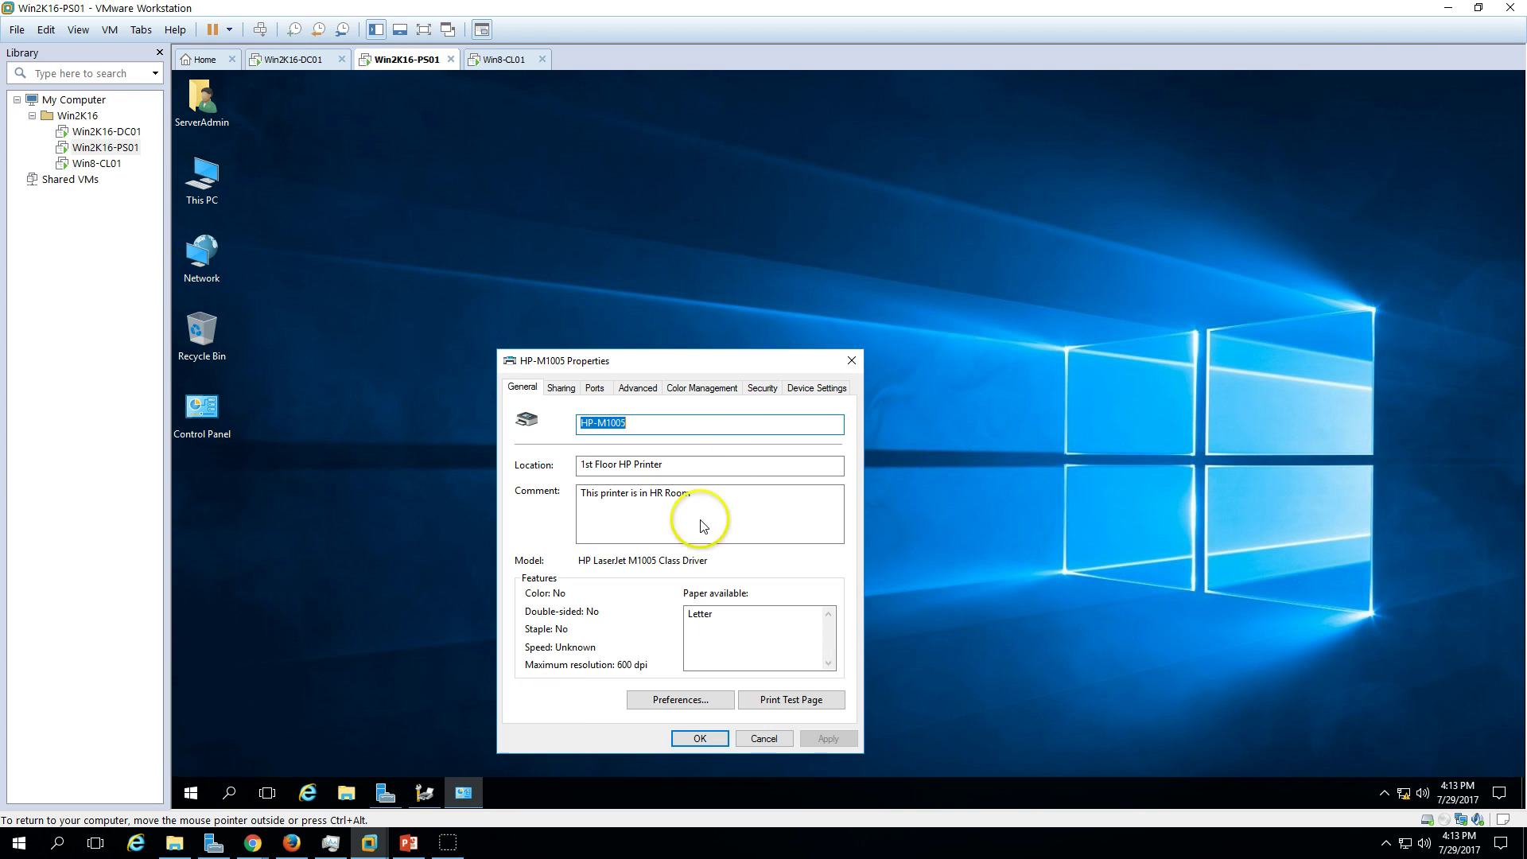
pyautogui.click(850, 361)
pyautogui.click(424, 793)
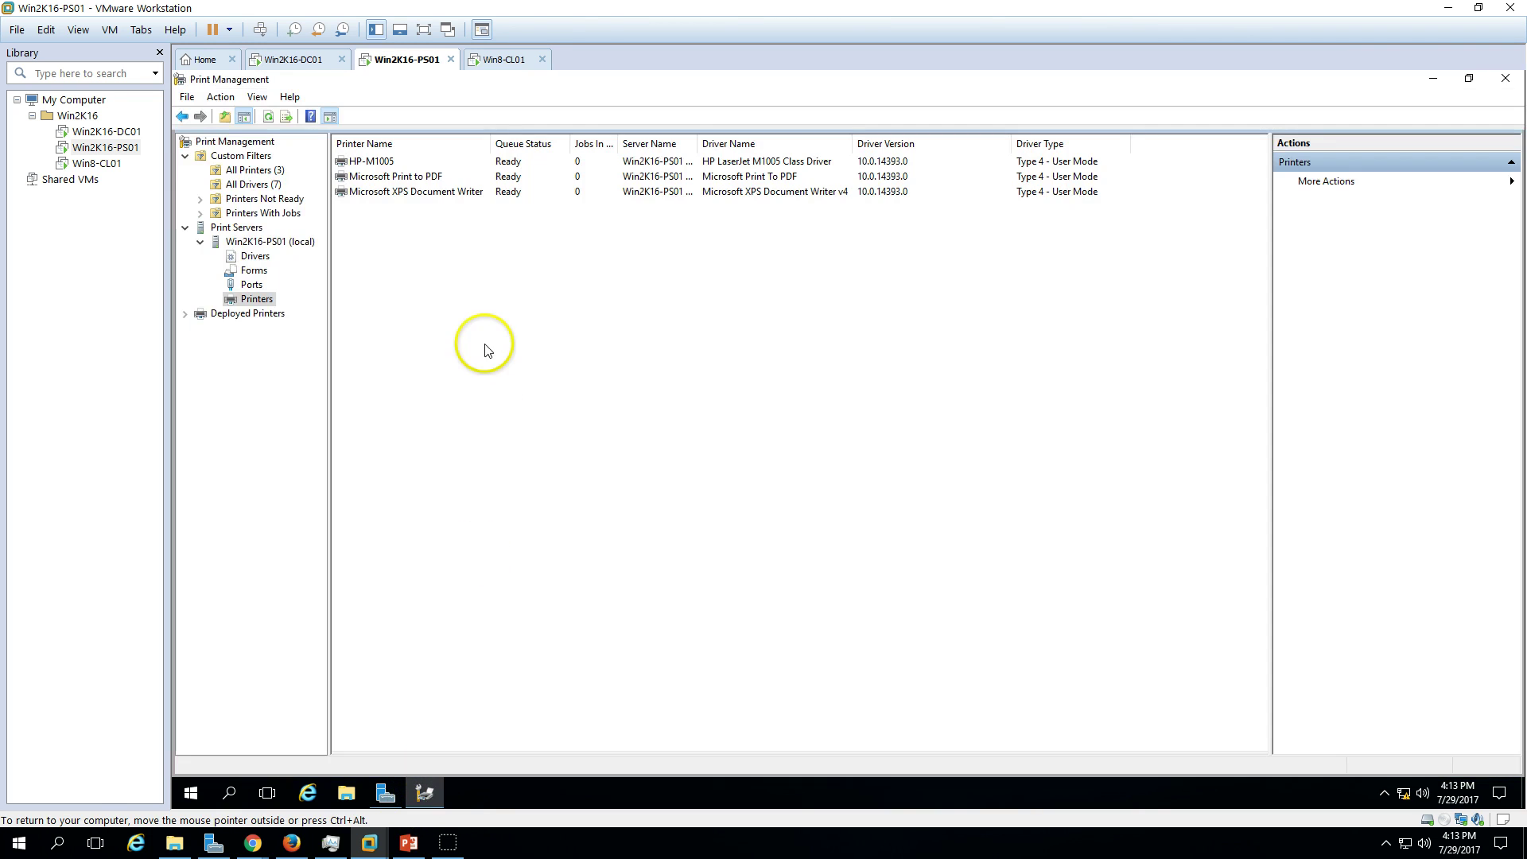
pyautogui.rightClick(383, 167)
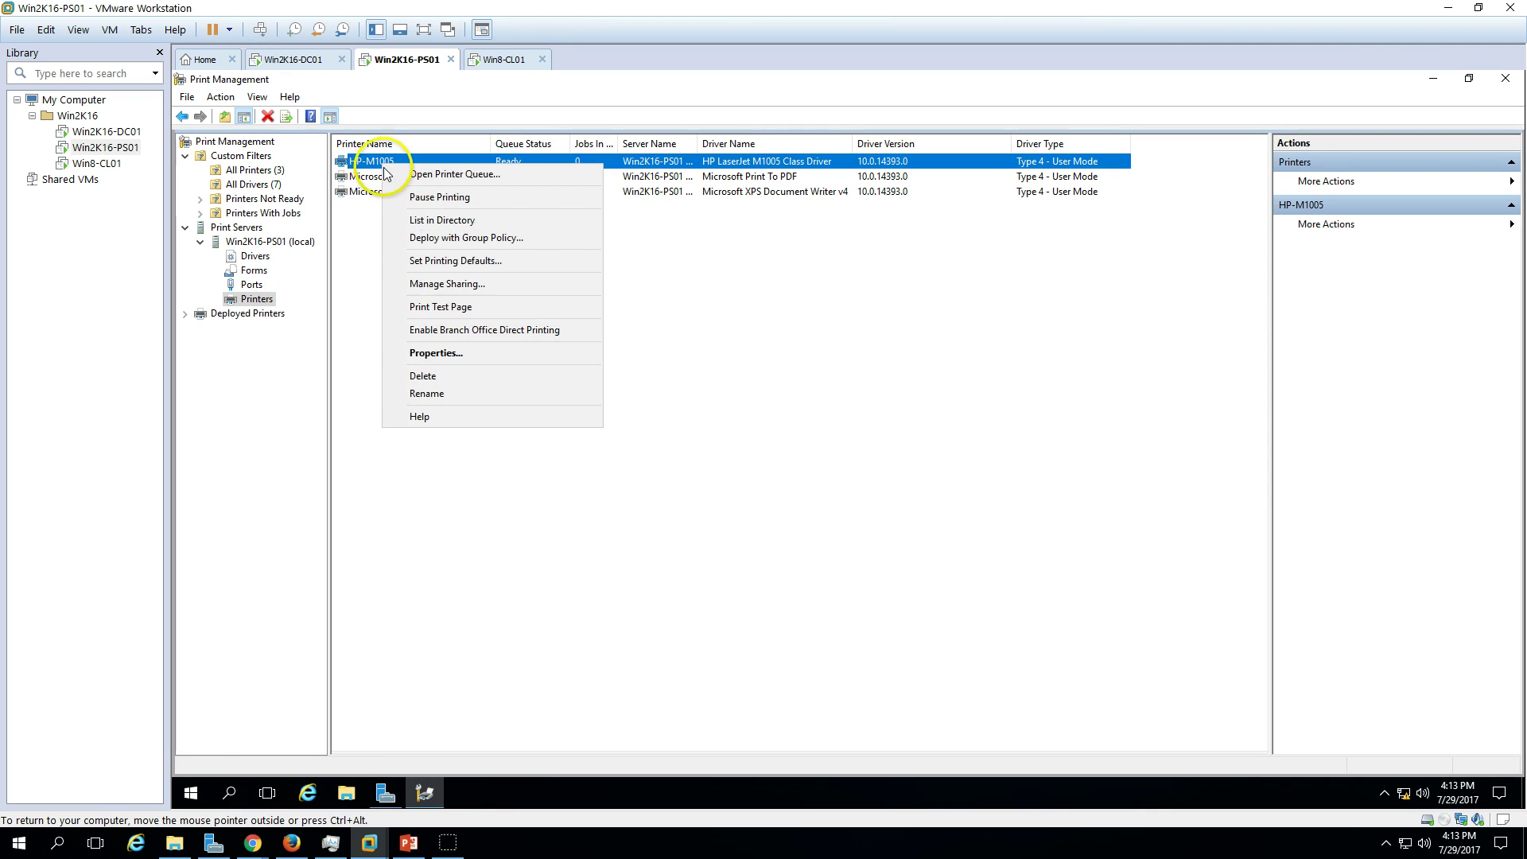
pyautogui.click(447, 348)
pyautogui.moveTo(573, 364); pyautogui.dragTo(665, 192)
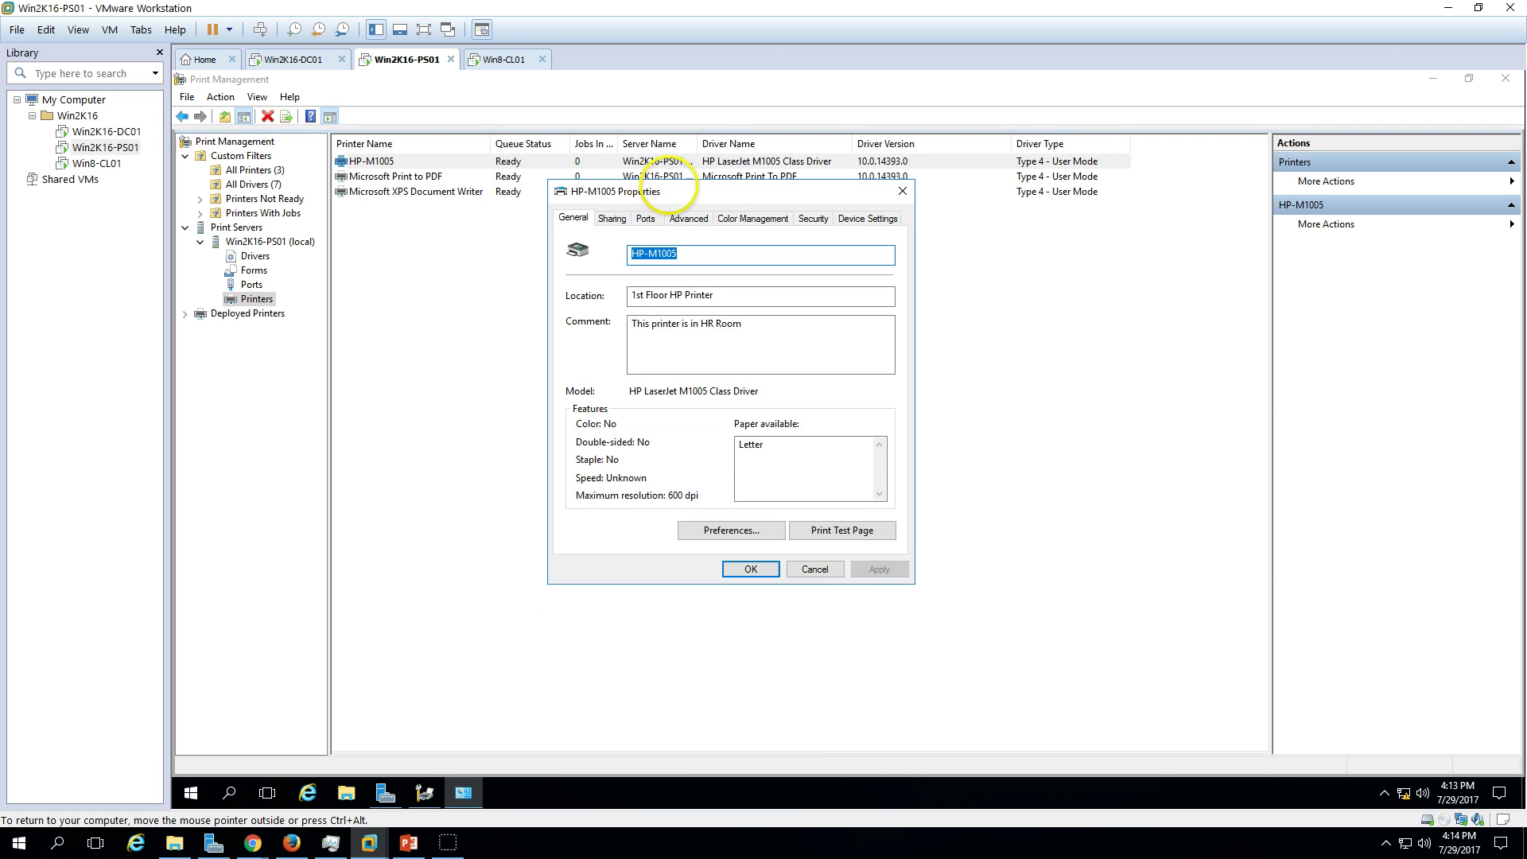
# List the shared HP-M1005 printer in the directory and apply the sharing settings
pyautogui.click(752, 322)
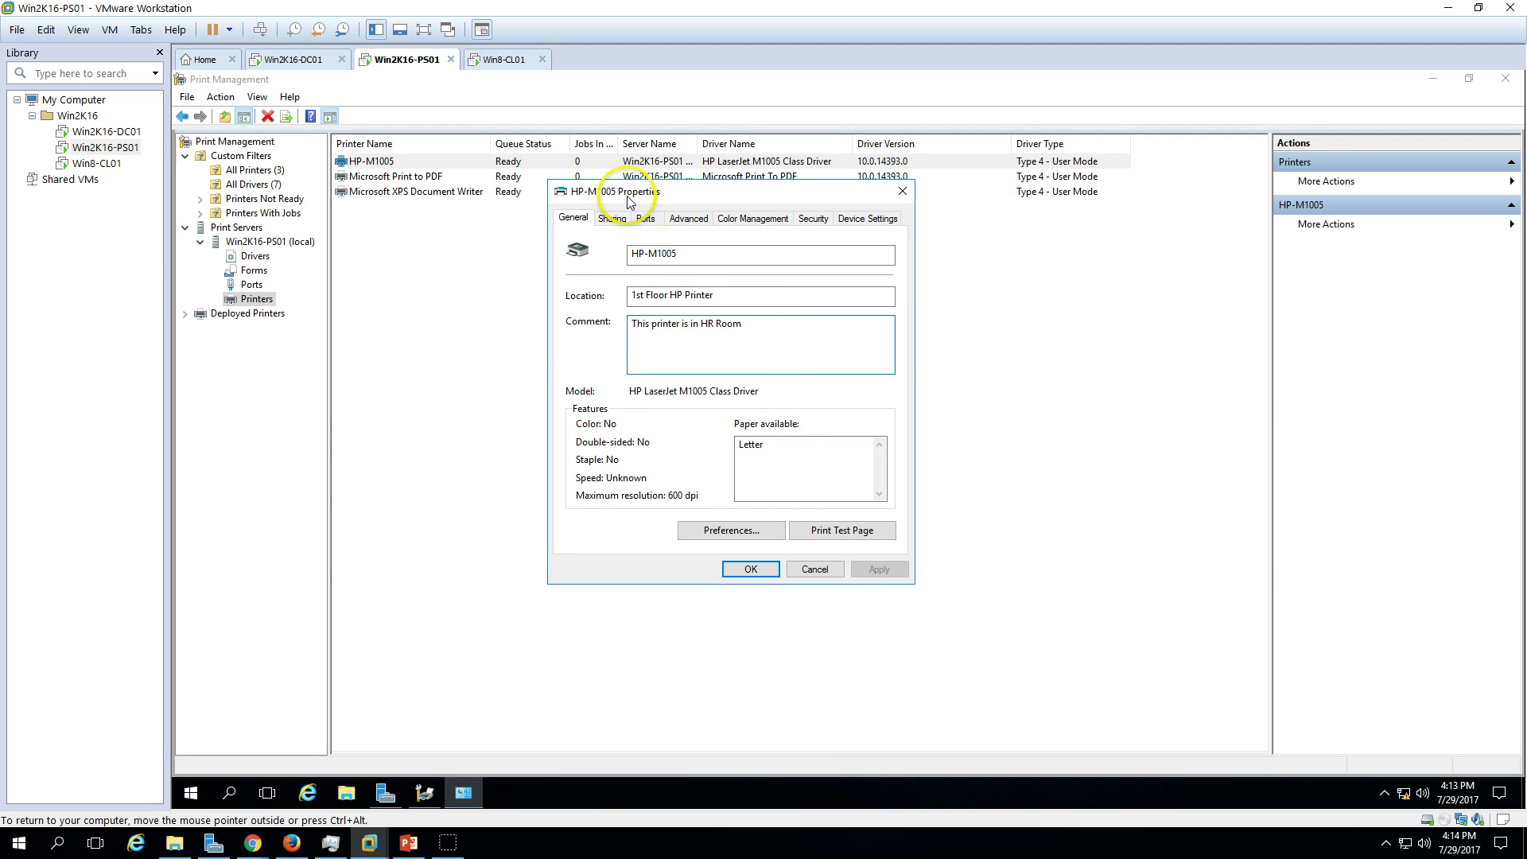
pyautogui.click(613, 220)
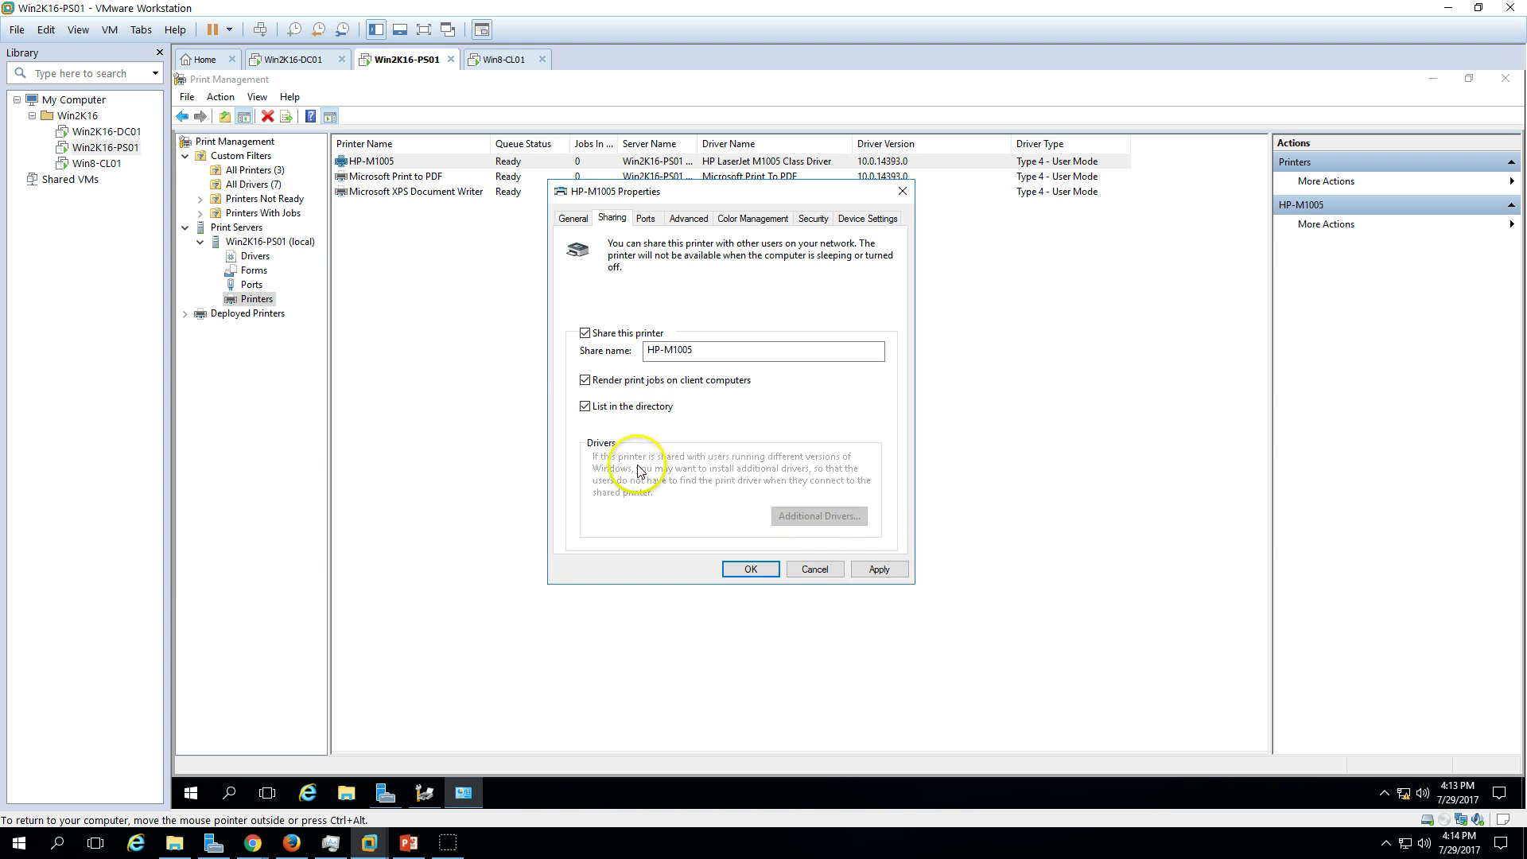
pyautogui.click(883, 569)
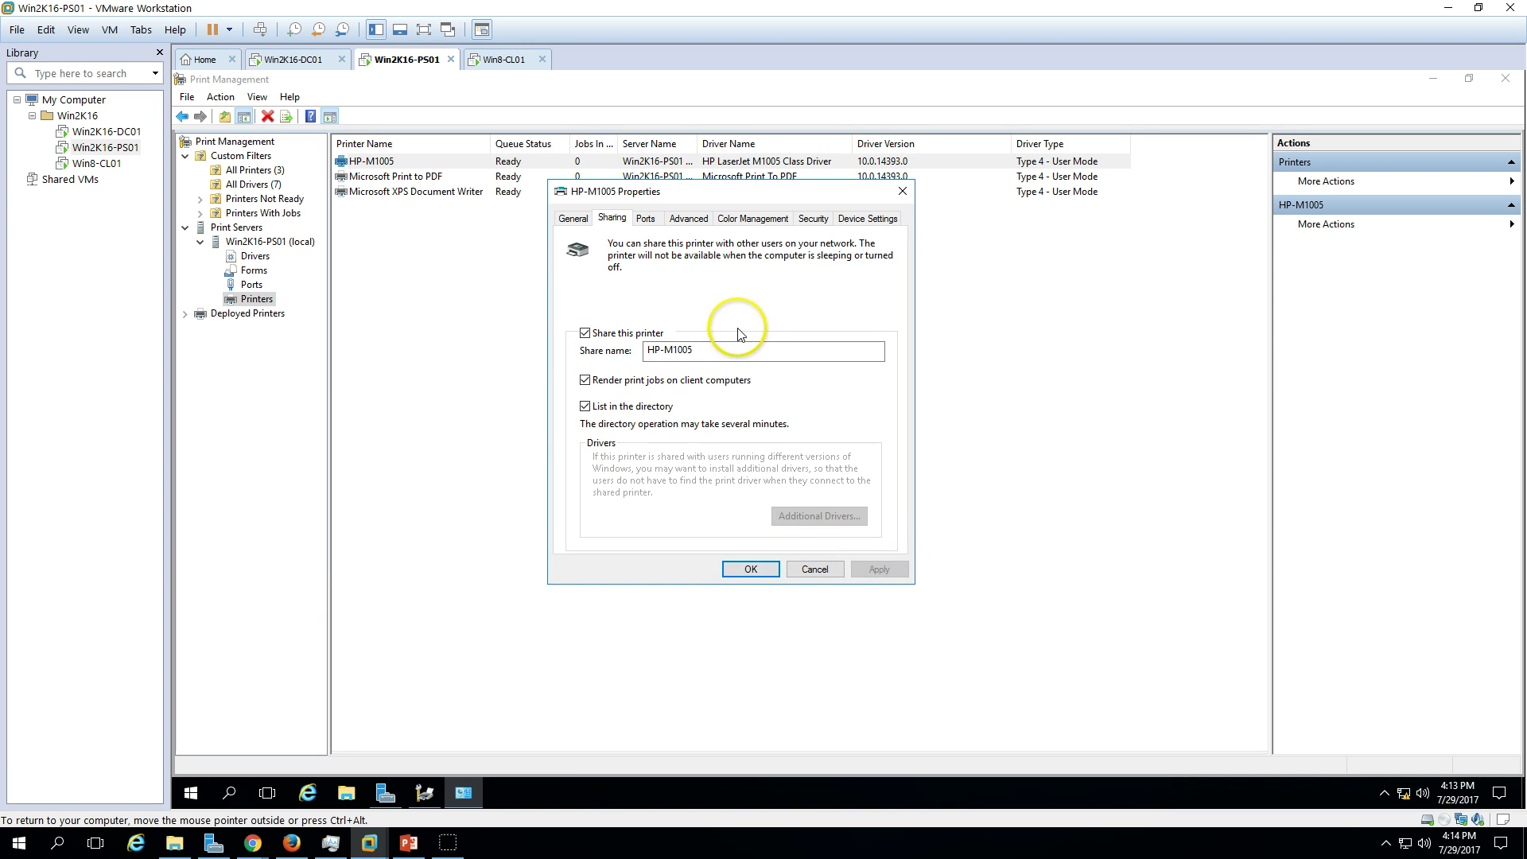
# Examine the printer's port assignment, widening the Port column to read the full address of its Standard TCP/IP port
pyautogui.click(646, 220)
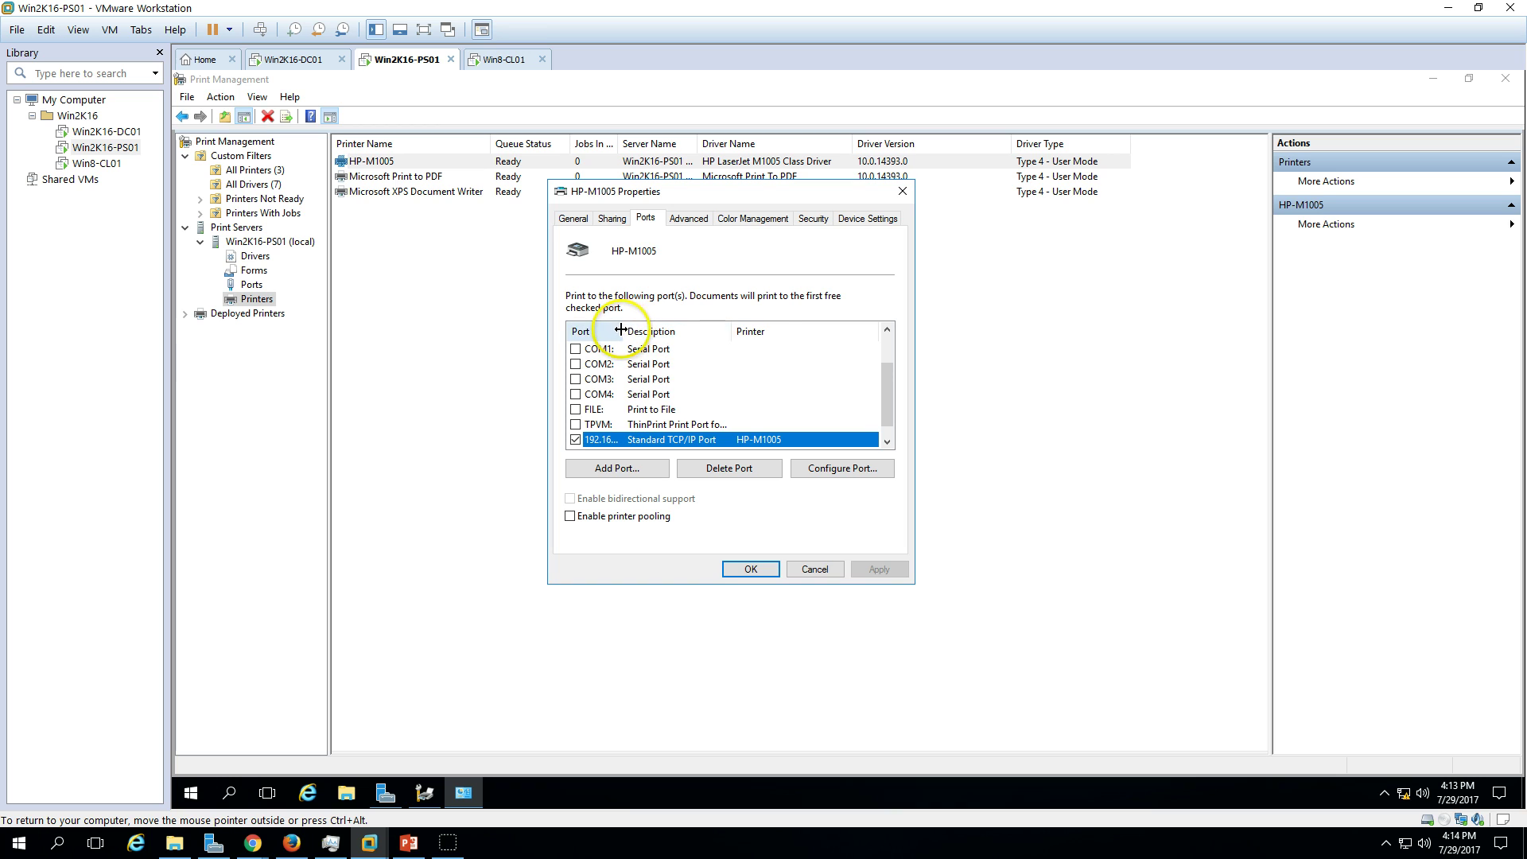
pyautogui.moveTo(621, 329); pyautogui.dragTo(648, 329)
pyautogui.click(887, 428)
pyautogui.click(887, 428)
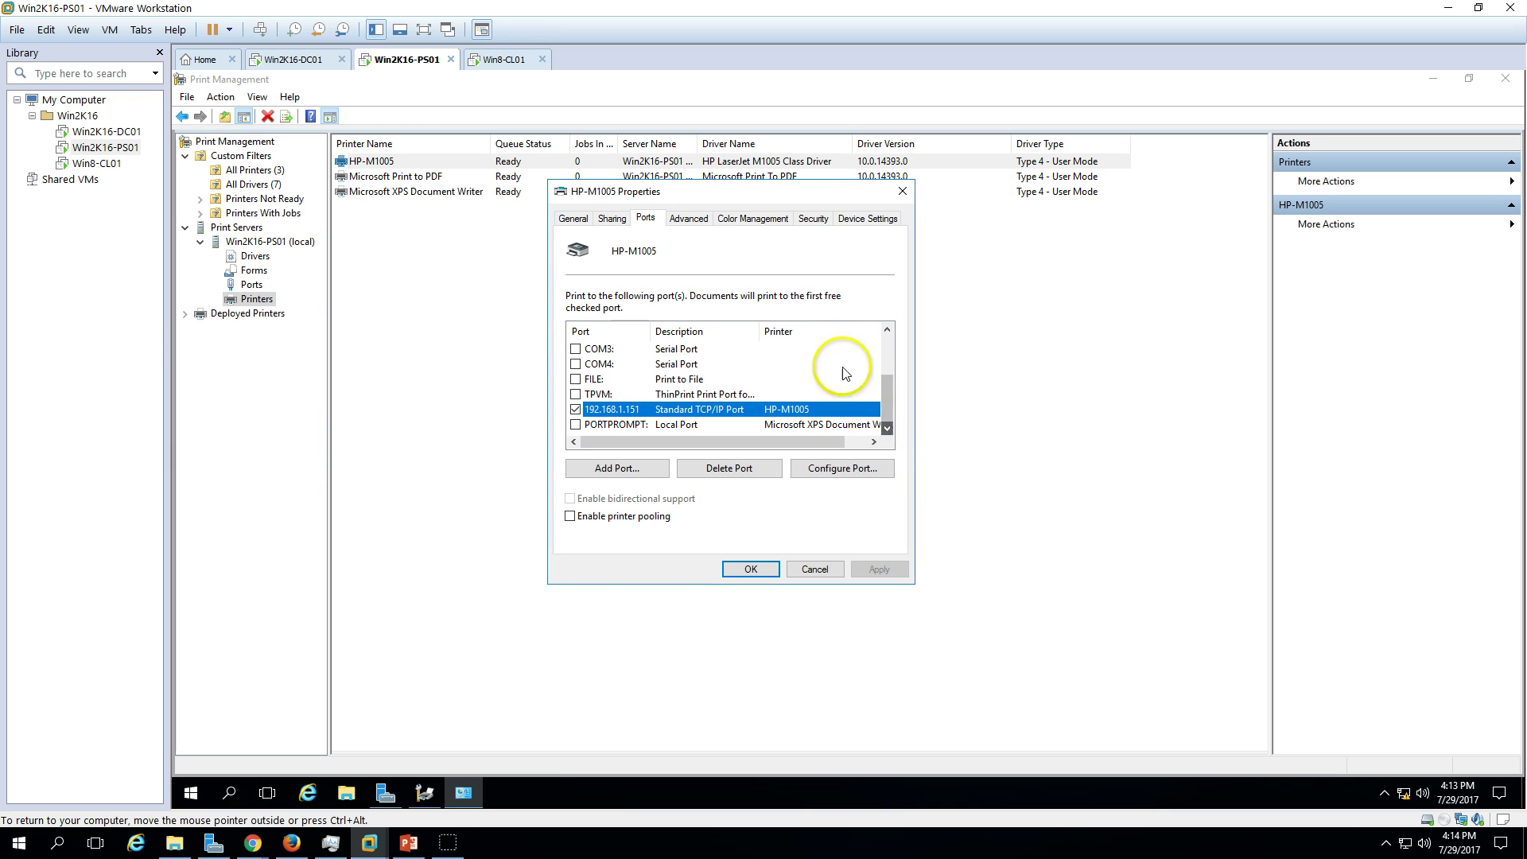
# Examine the printer's advanced settings with the available drivers, and its color management settings, without changing them
pyautogui.click(688, 218)
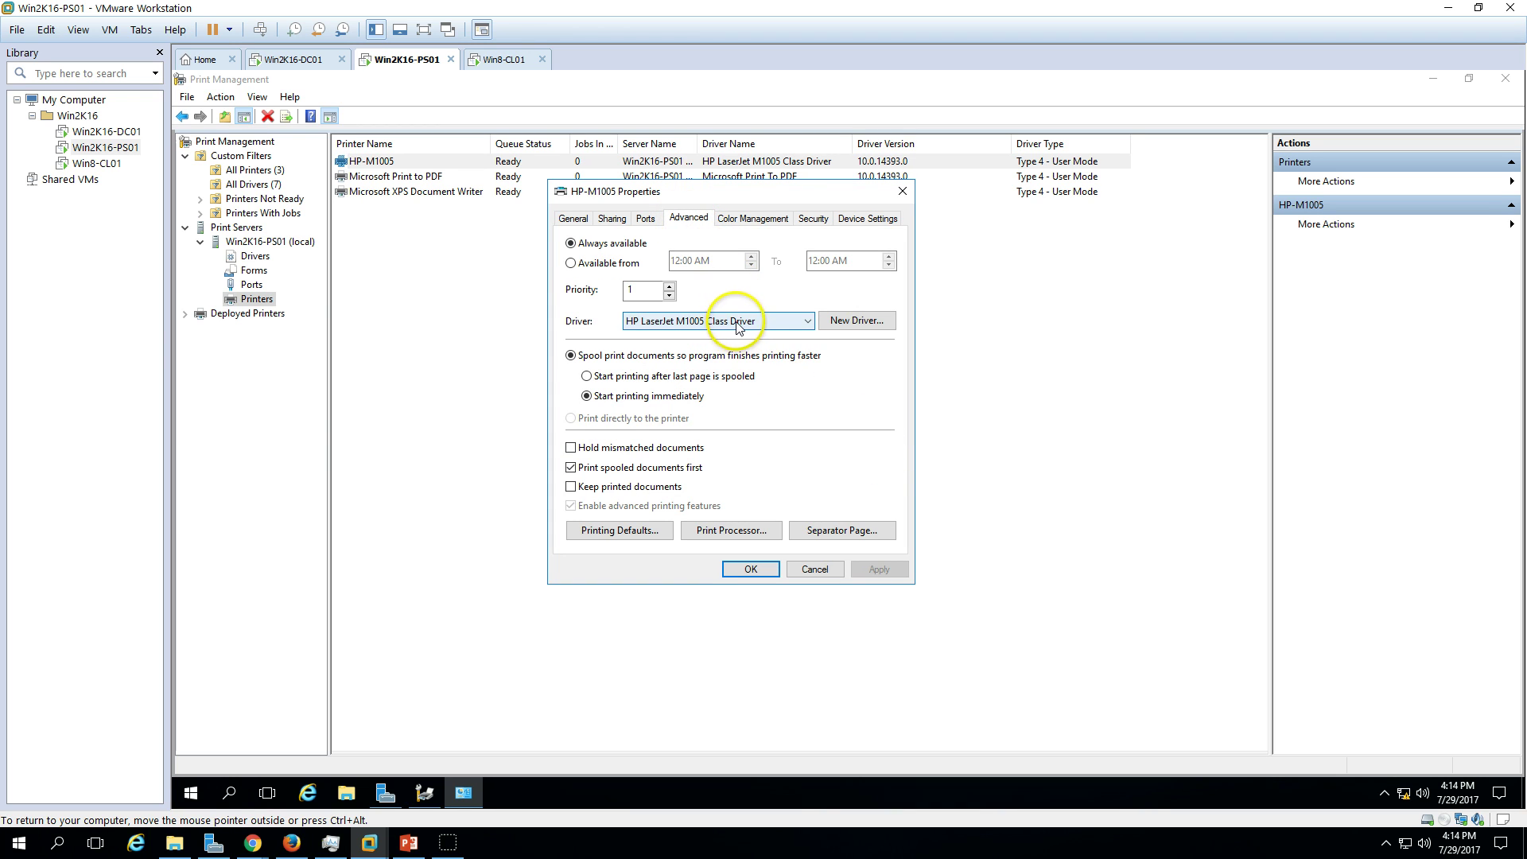
pyautogui.click(781, 322)
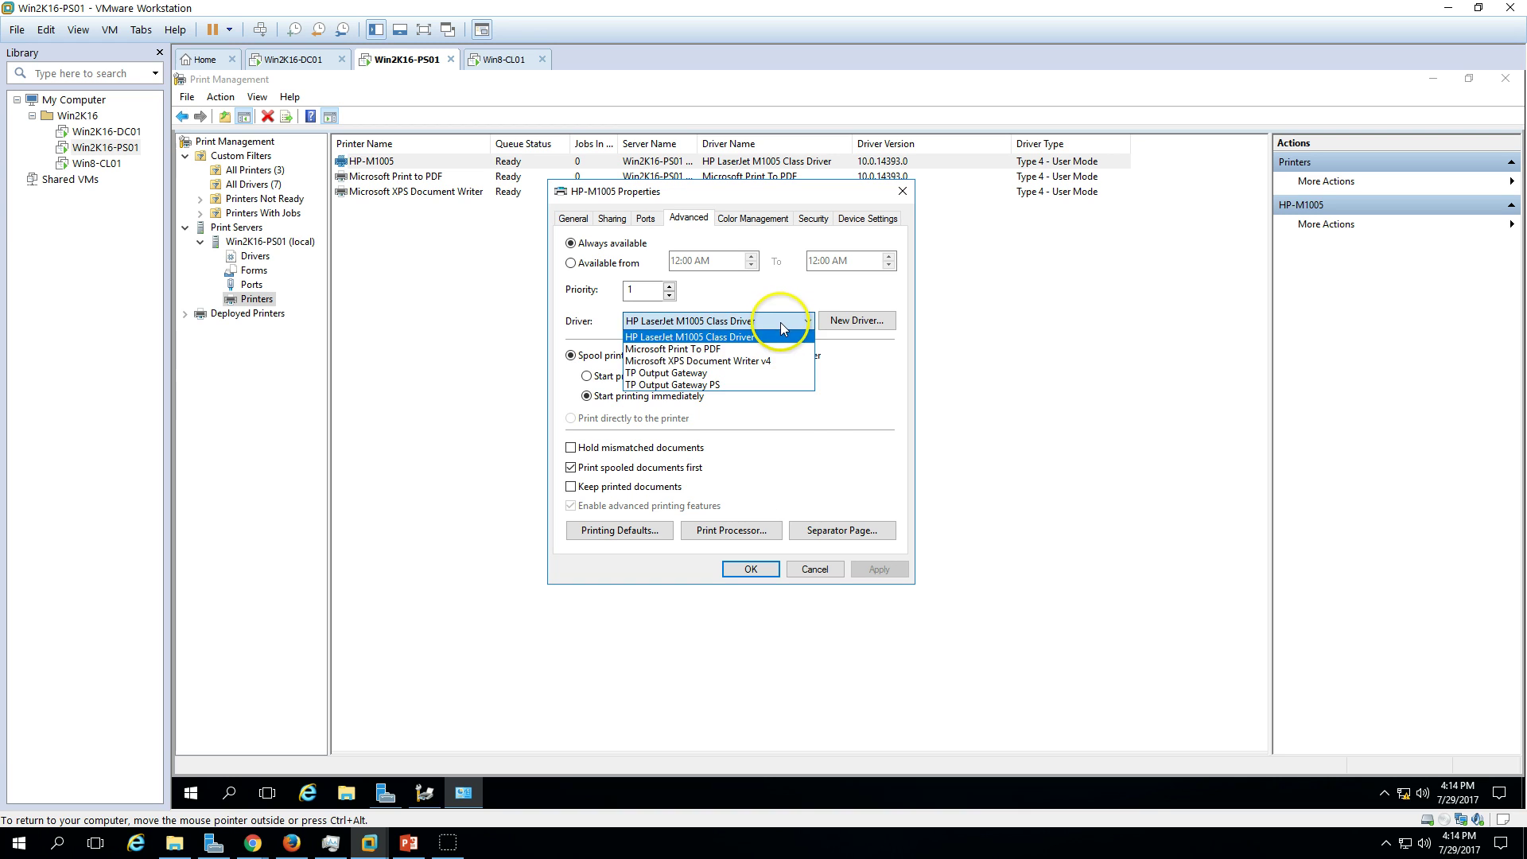
pyautogui.click(780, 322)
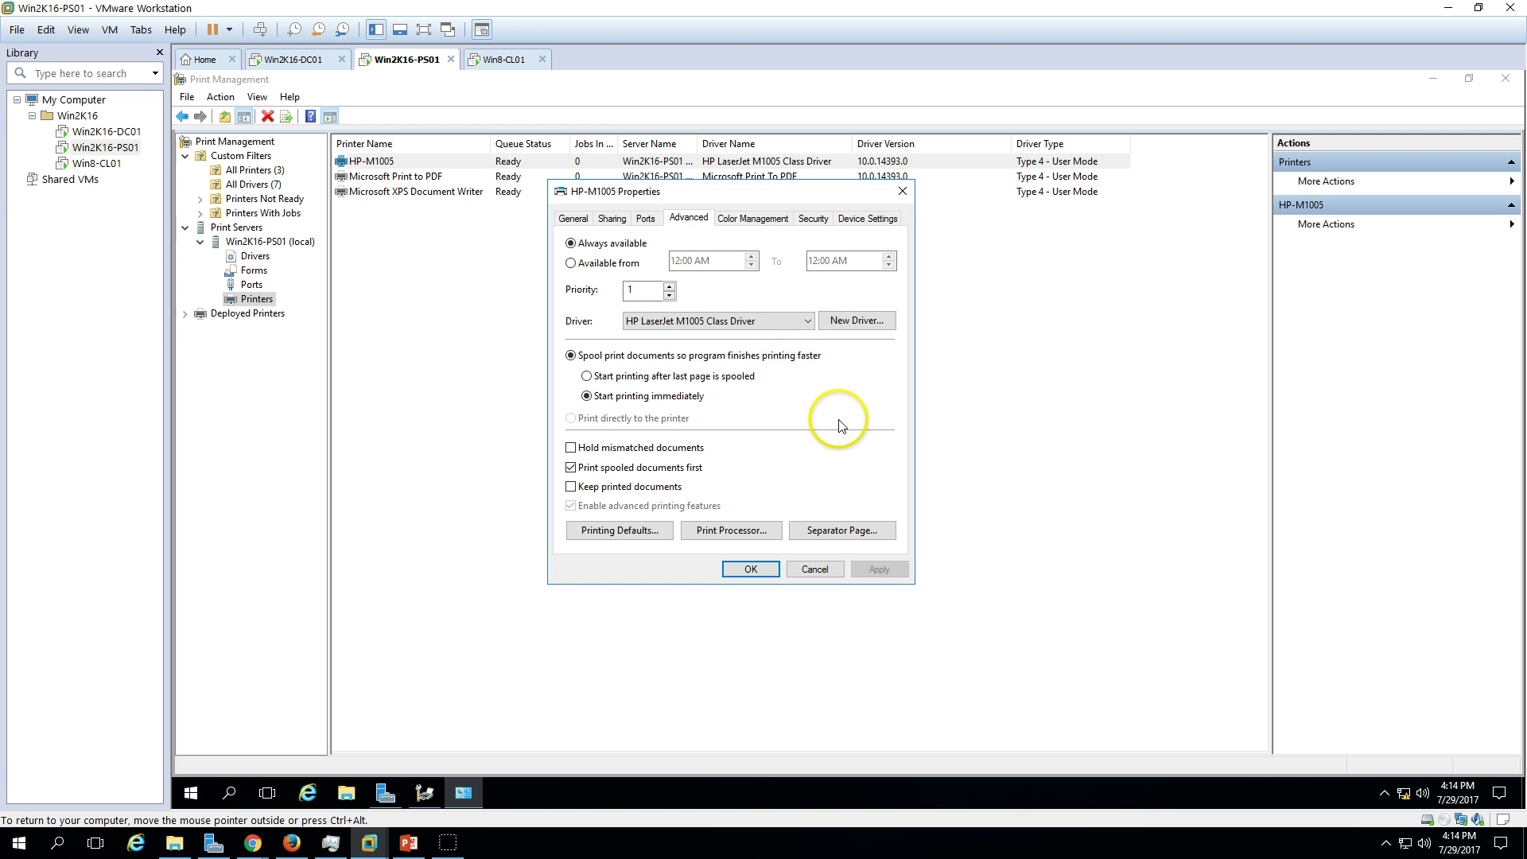
pyautogui.click(753, 219)
pyautogui.click(724, 274)
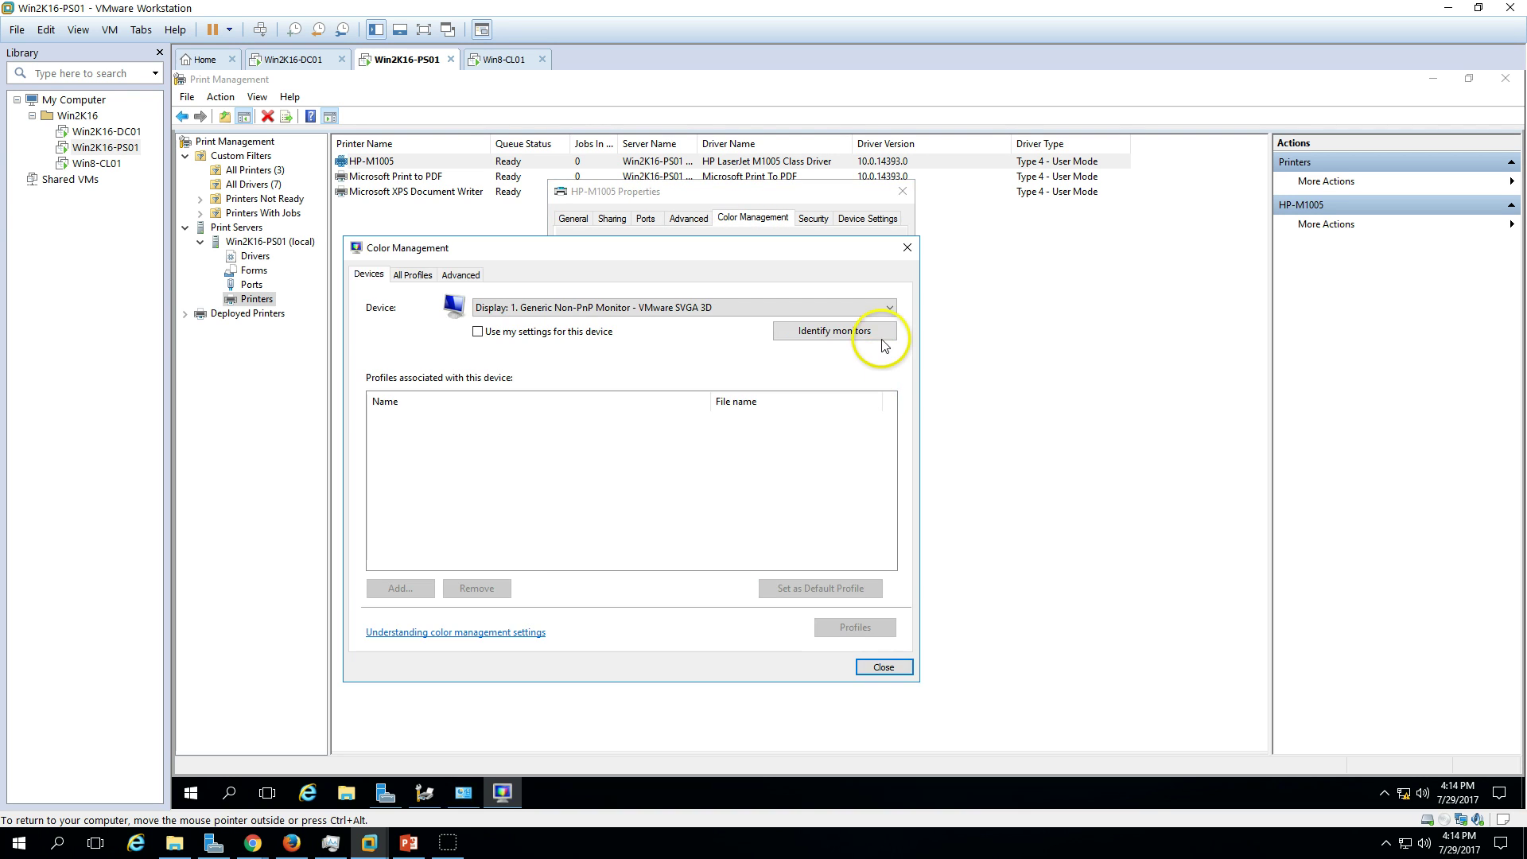
pyautogui.click(907, 248)
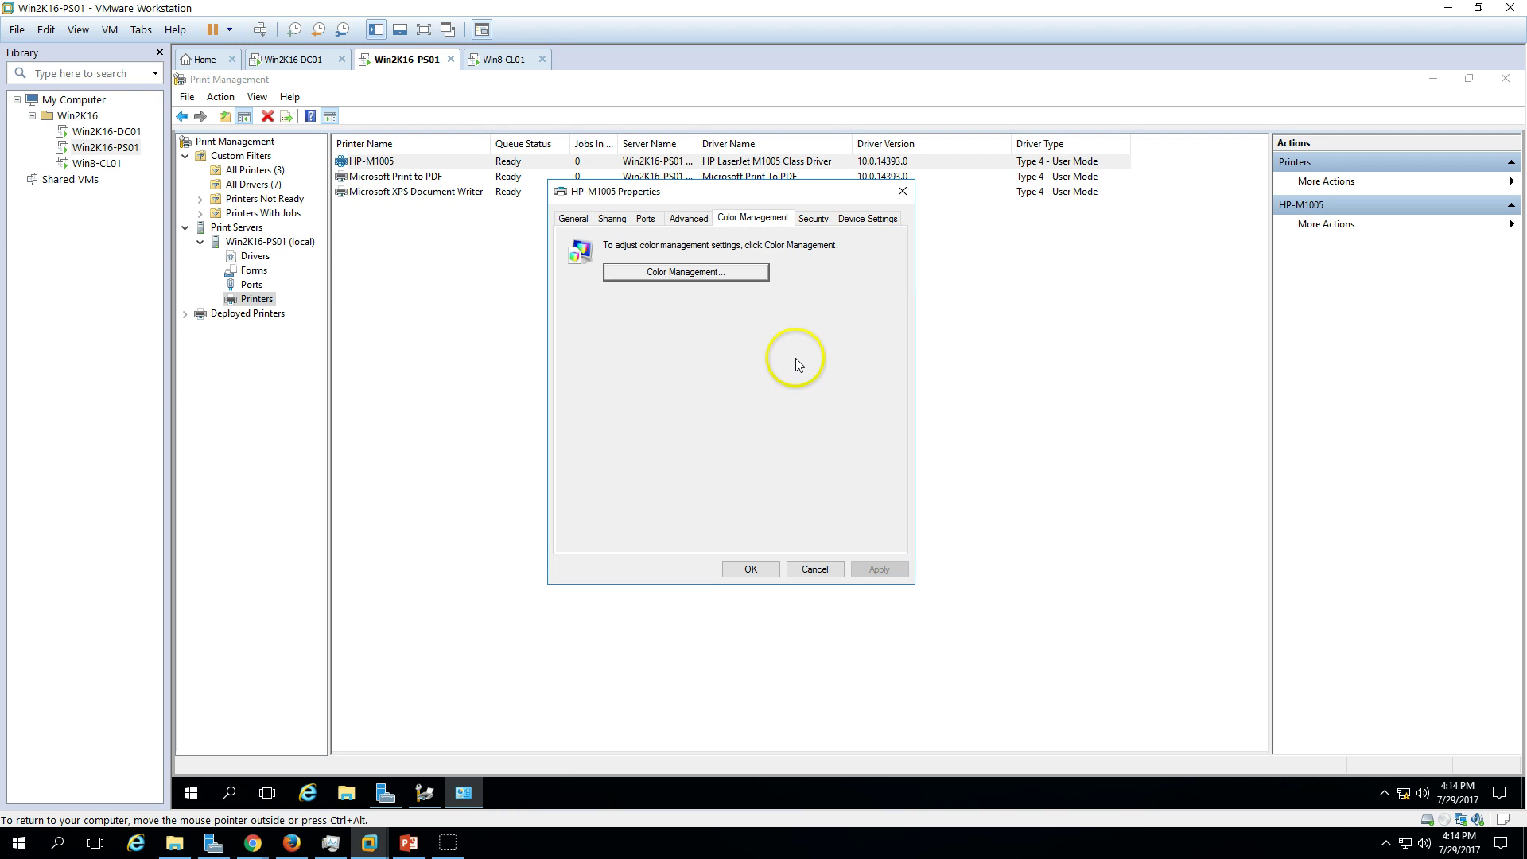
# Examine the printing defaults of HP-M1005, including layout, paper/quality and the driver's advanced document settings
pyautogui.click(808, 220)
pyautogui.click(690, 220)
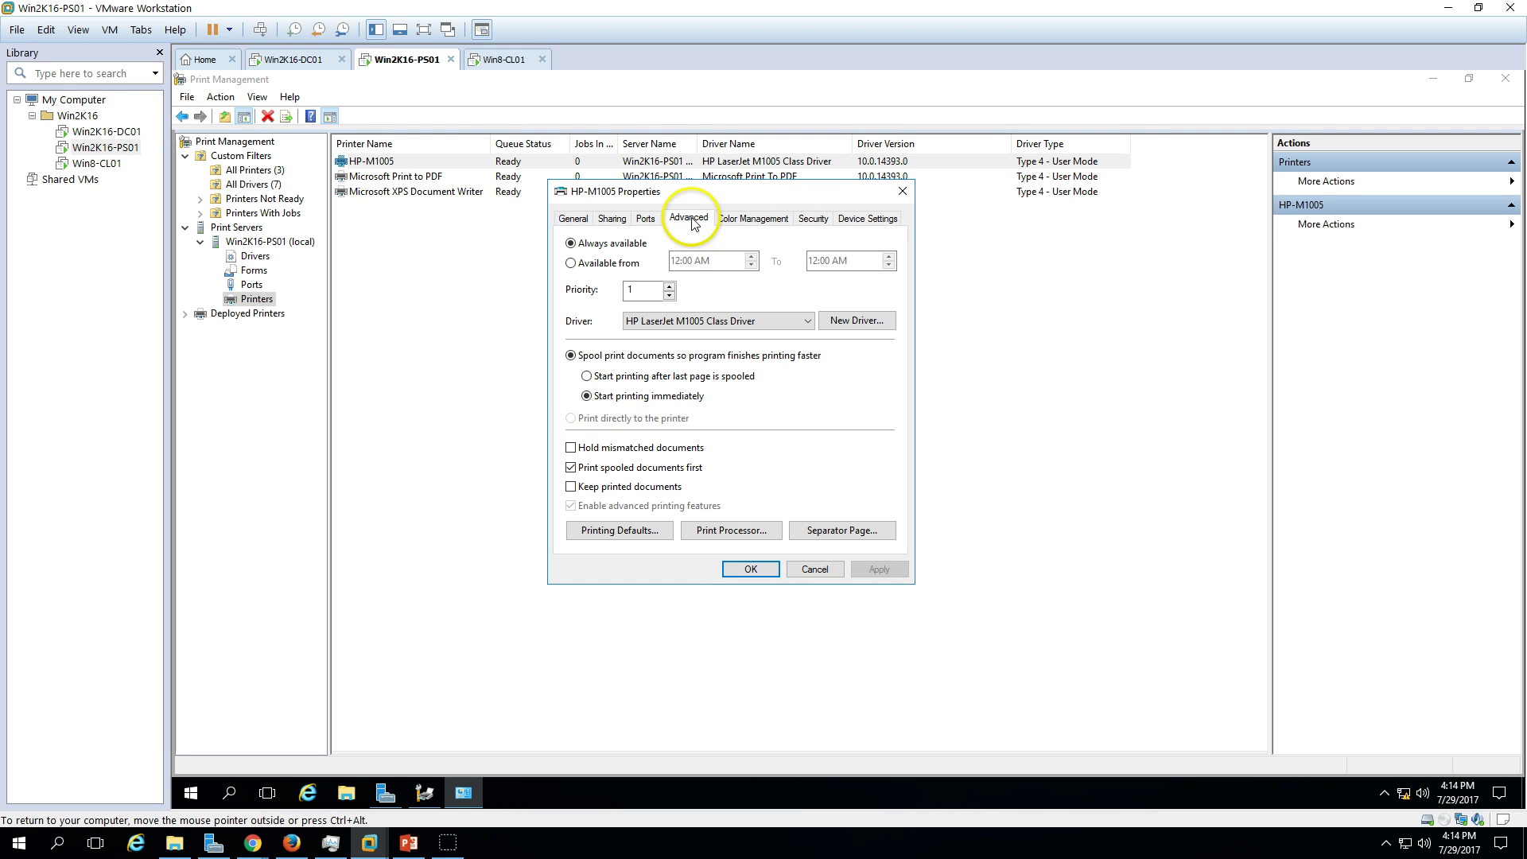
pyautogui.click(650, 534)
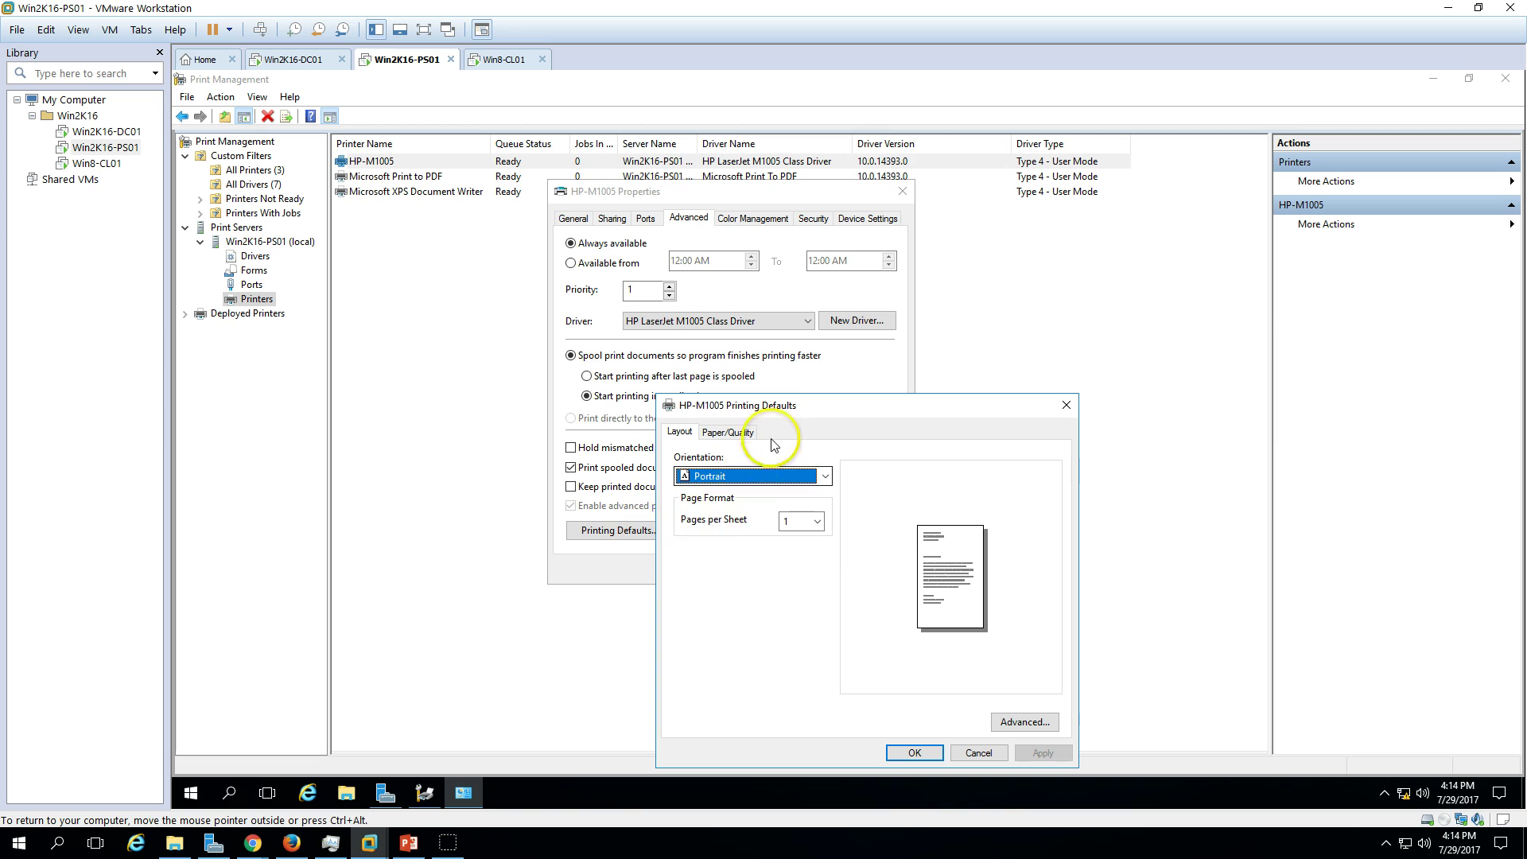
pyautogui.moveTo(811, 412); pyautogui.dragTo(827, 244)
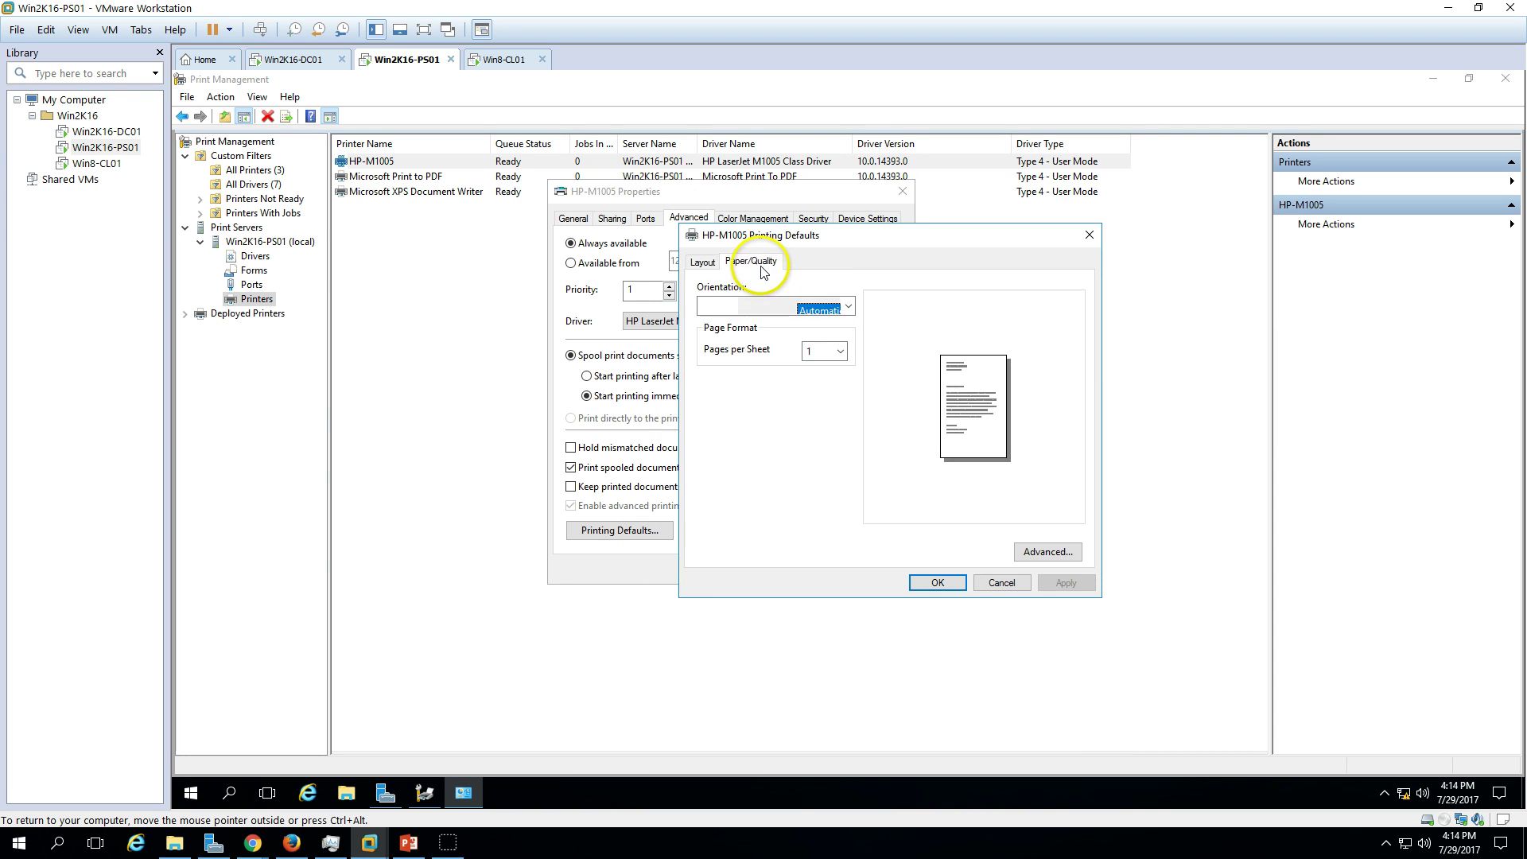
pyautogui.click(751, 261)
pyautogui.click(703, 262)
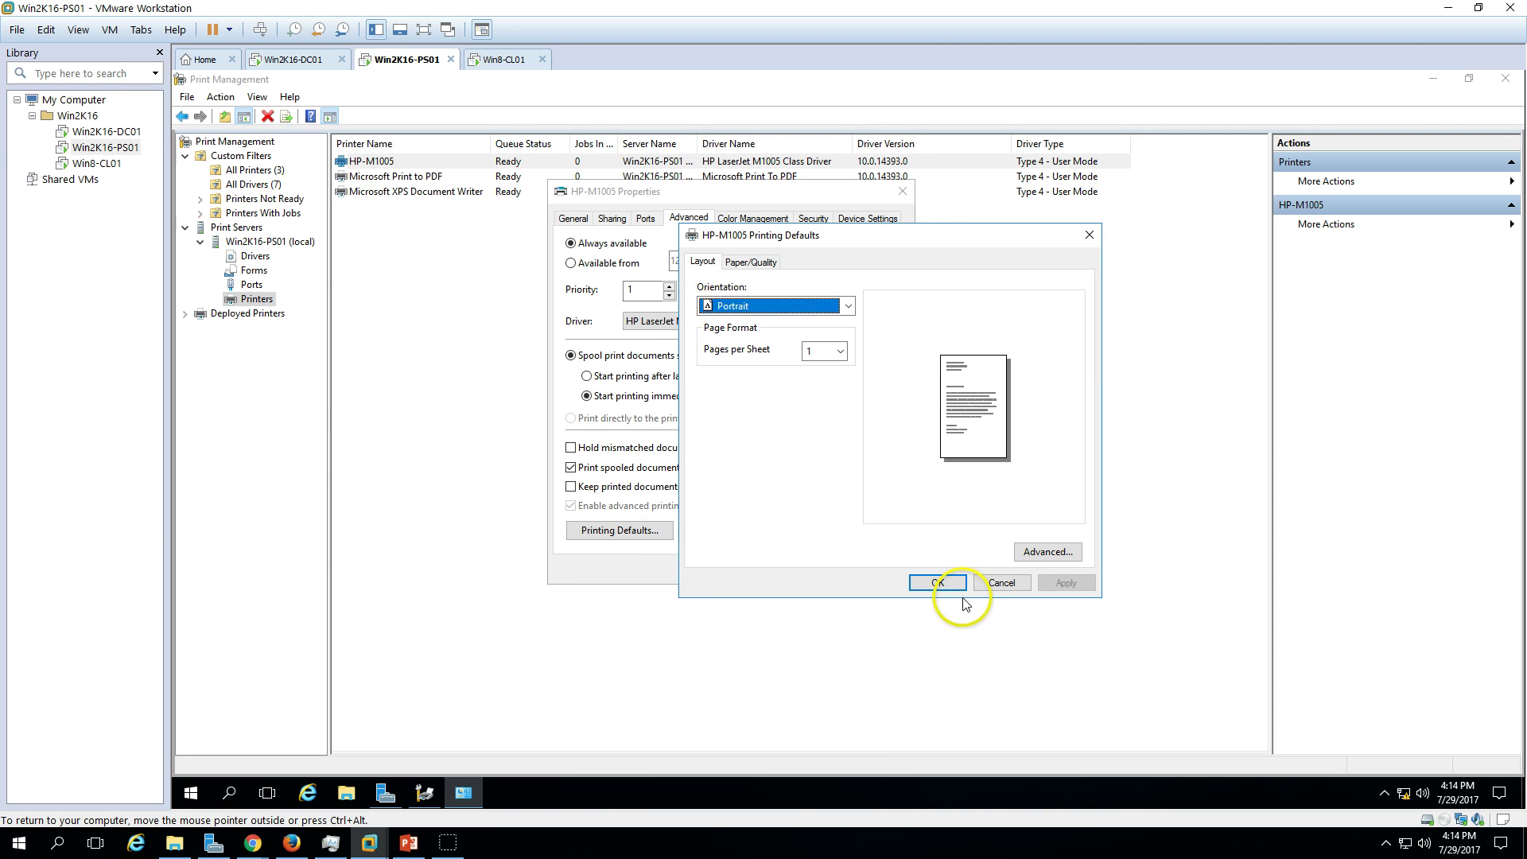
pyautogui.click(1035, 546)
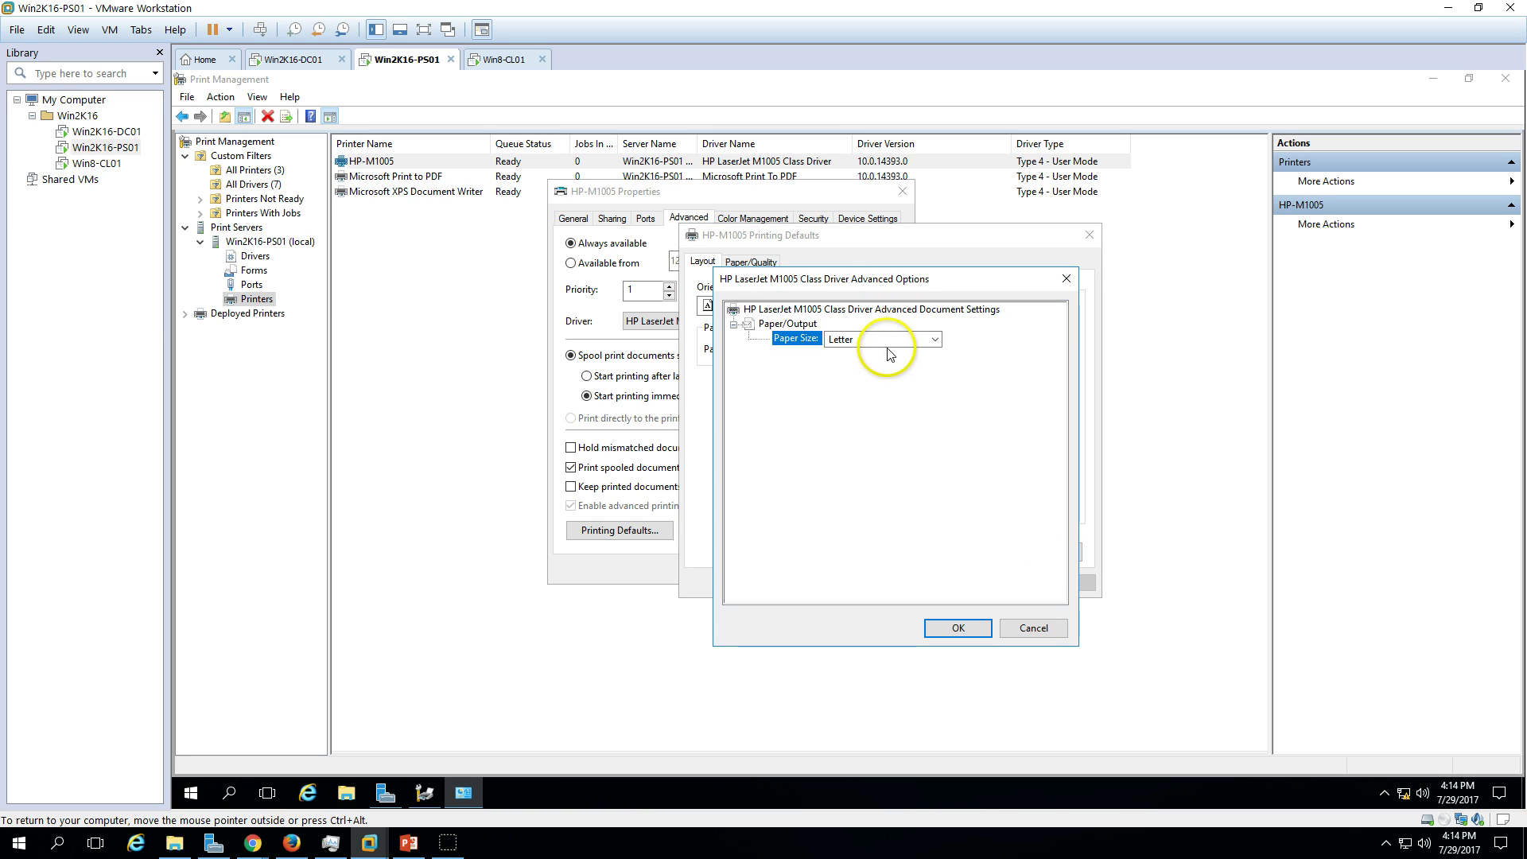
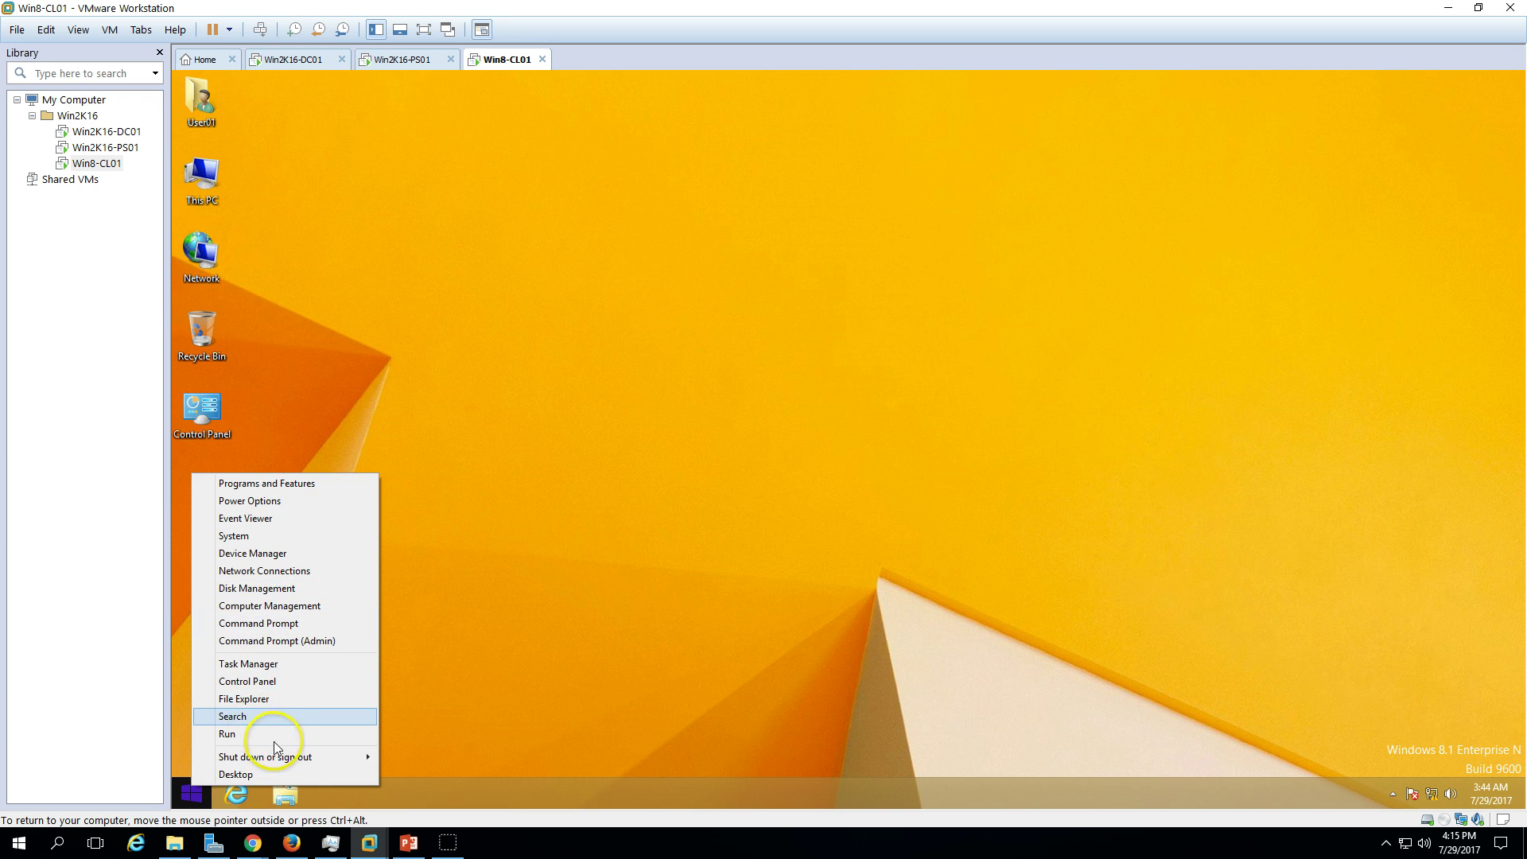
# On the Win8-CL01 client, open the print server's network shares at \\win2k16-ps01 using Run
pyautogui.click(301, 729)
pyautogui.write('\\')
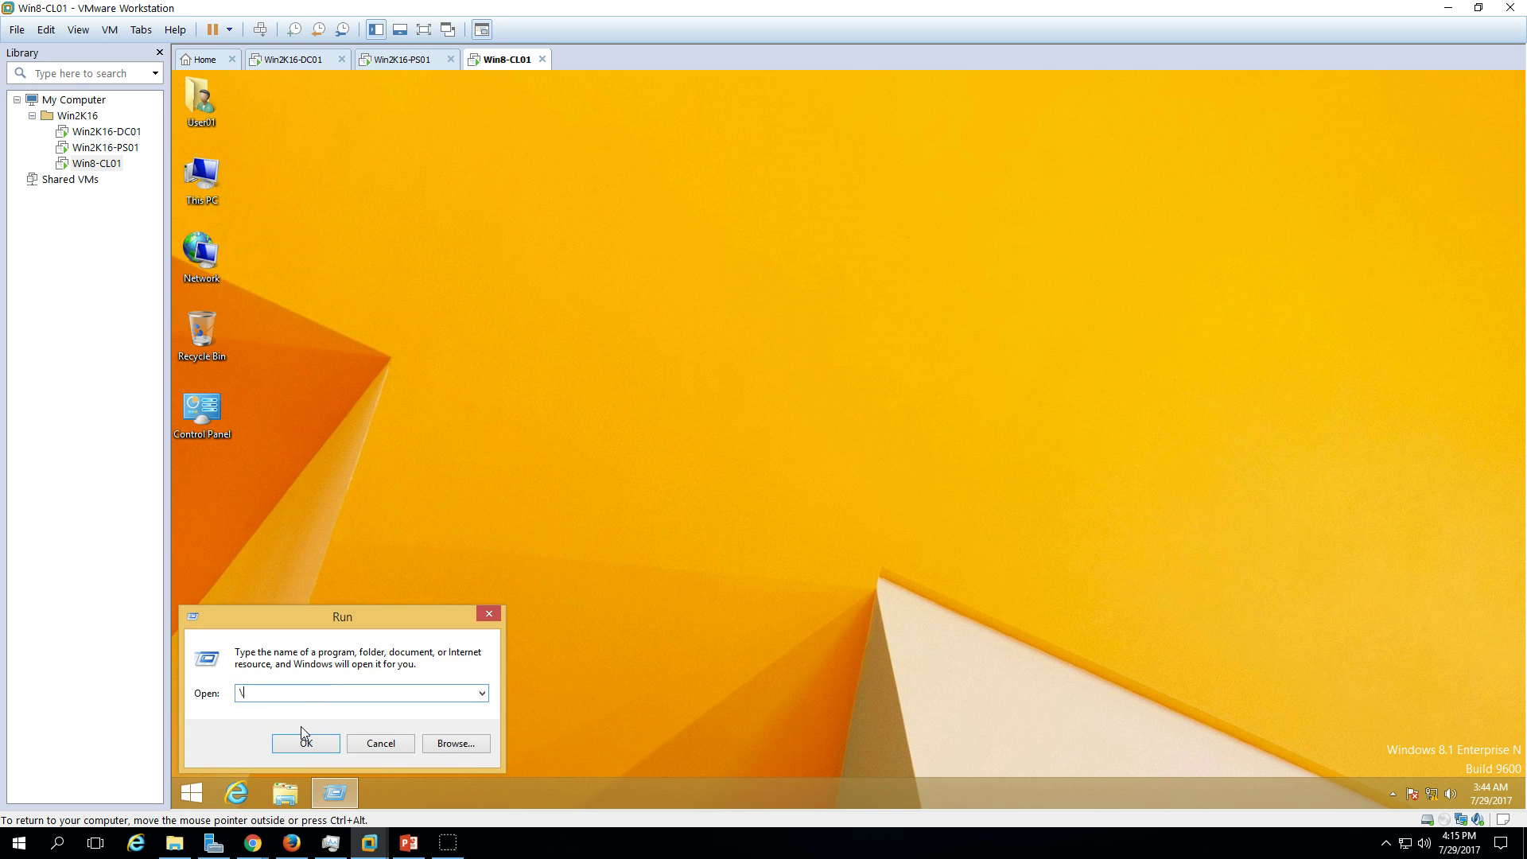
pyautogui.write('\\win')
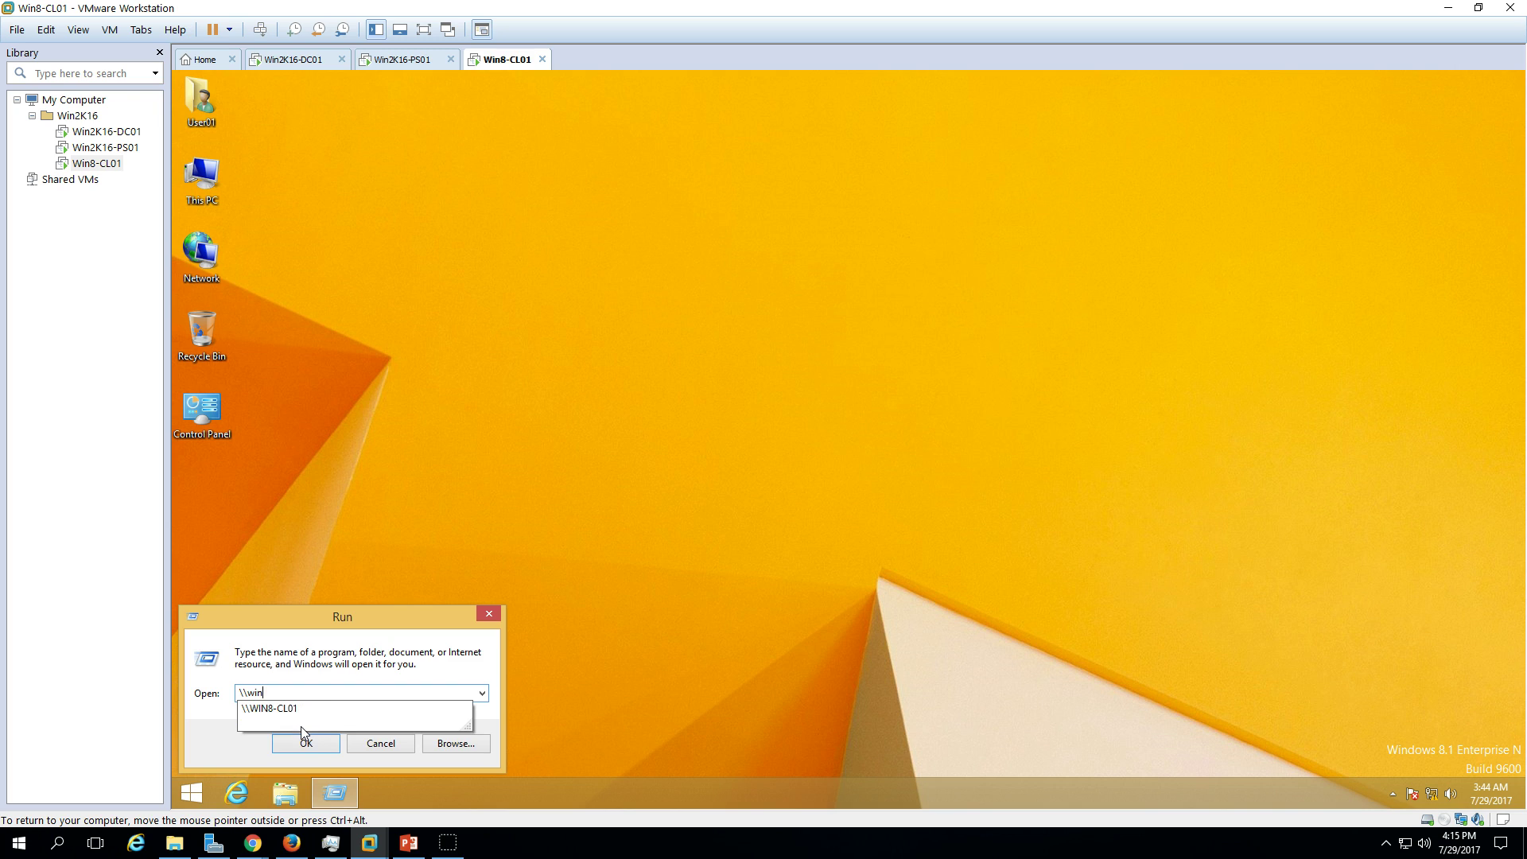
pyautogui.write('2k16-ps01')
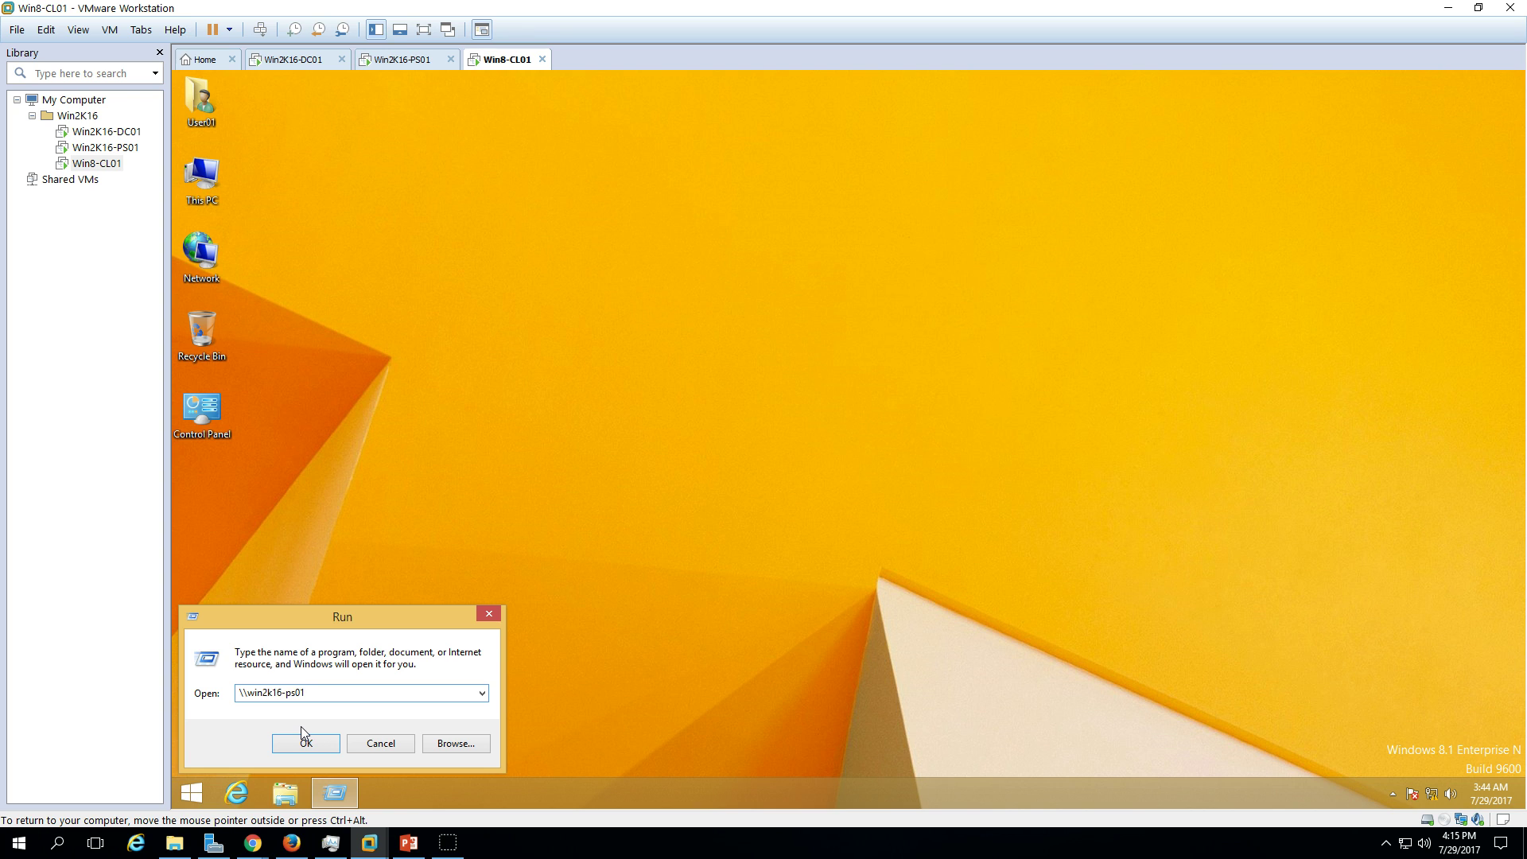
pyautogui.press('Return')
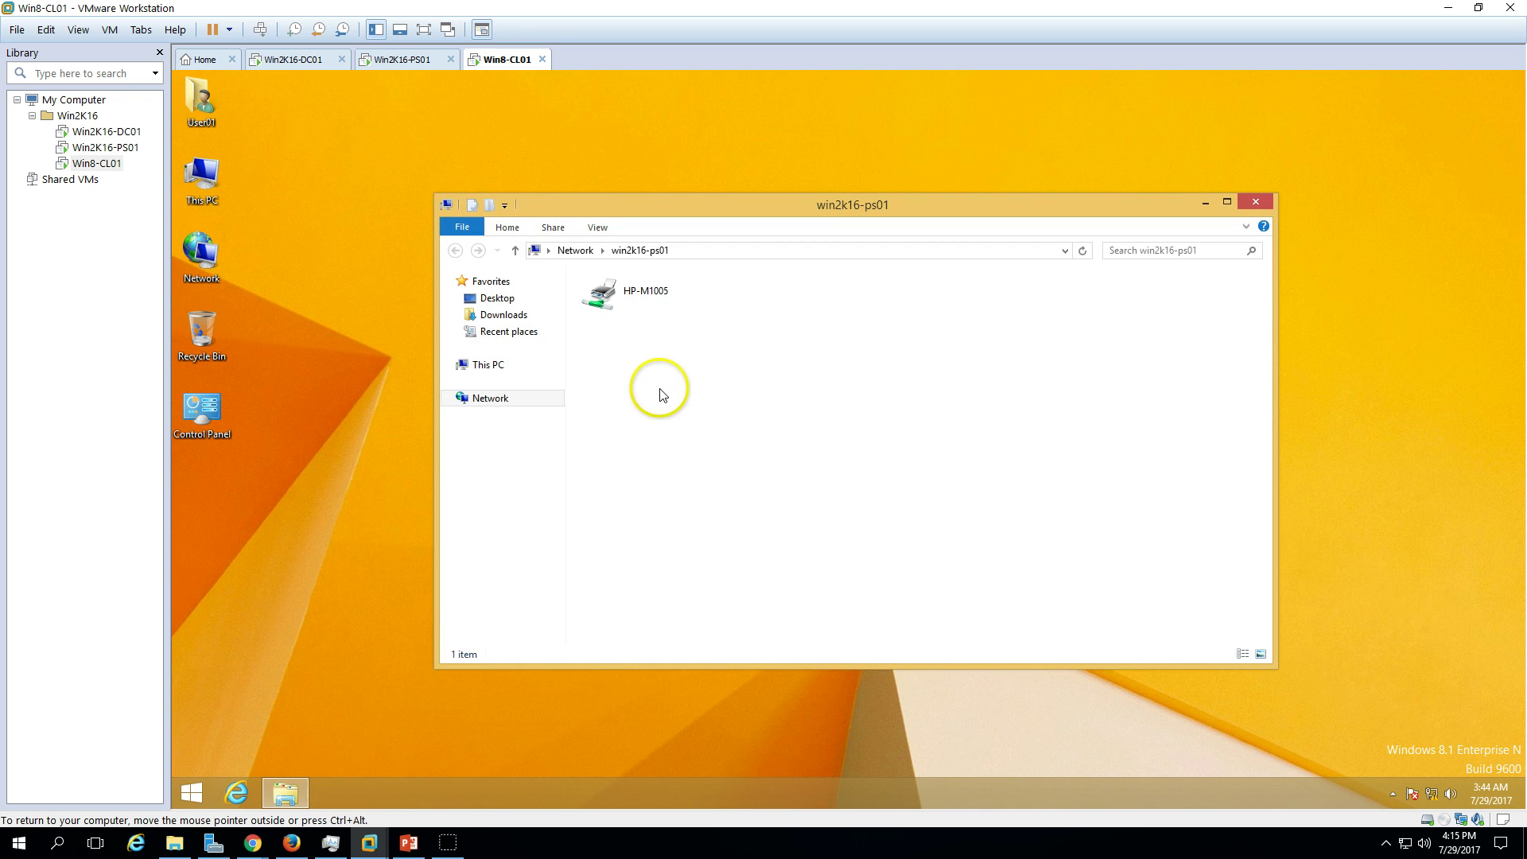
# Open the shared HP-M1005 printer to connect the client to it, and set it as the default printer
pyautogui.rightClick(637, 289)
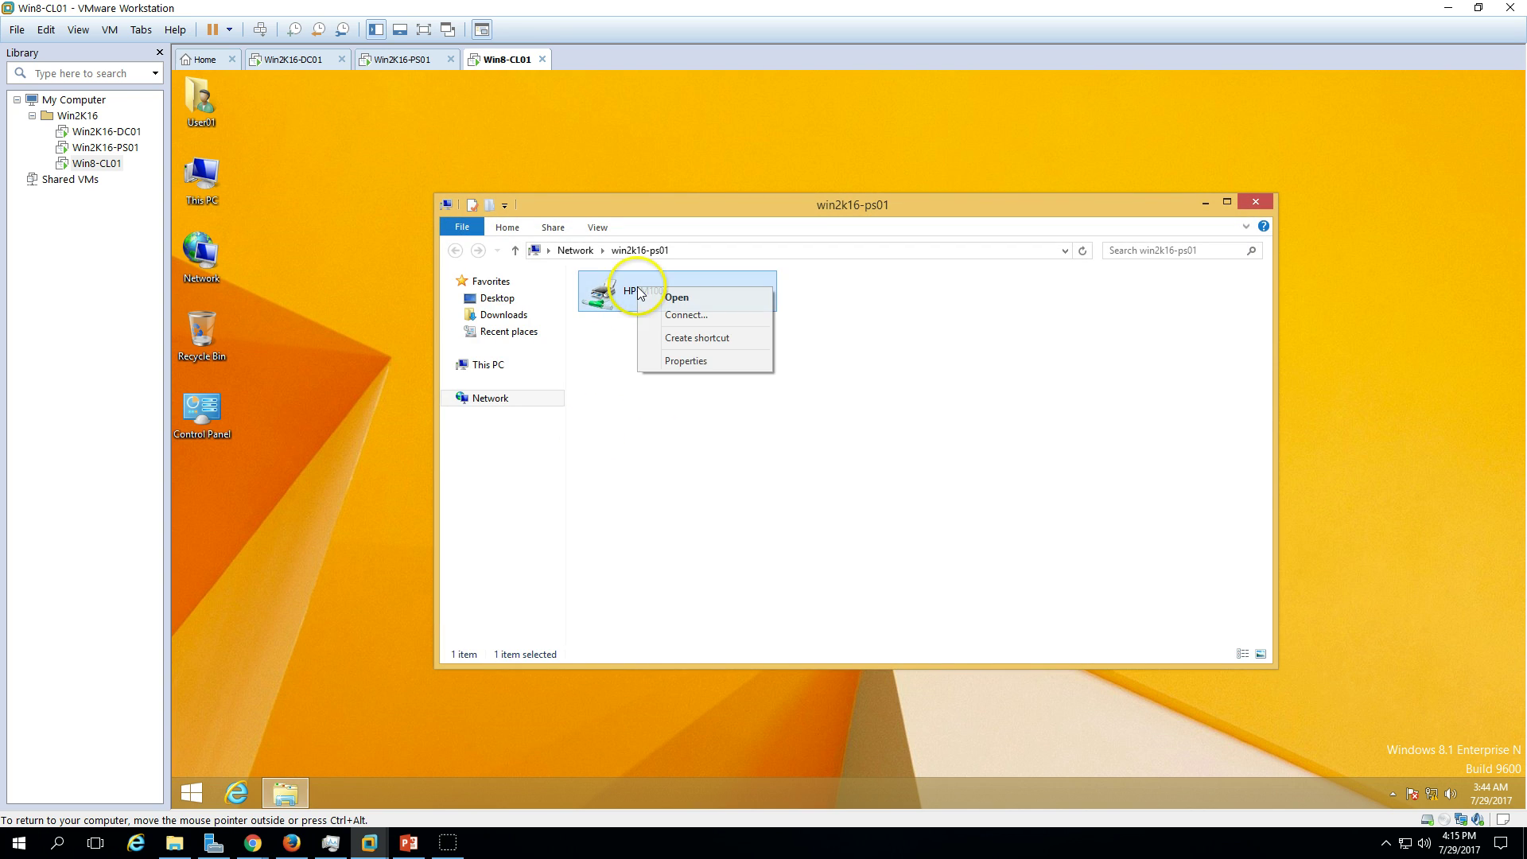
pyautogui.click(680, 300)
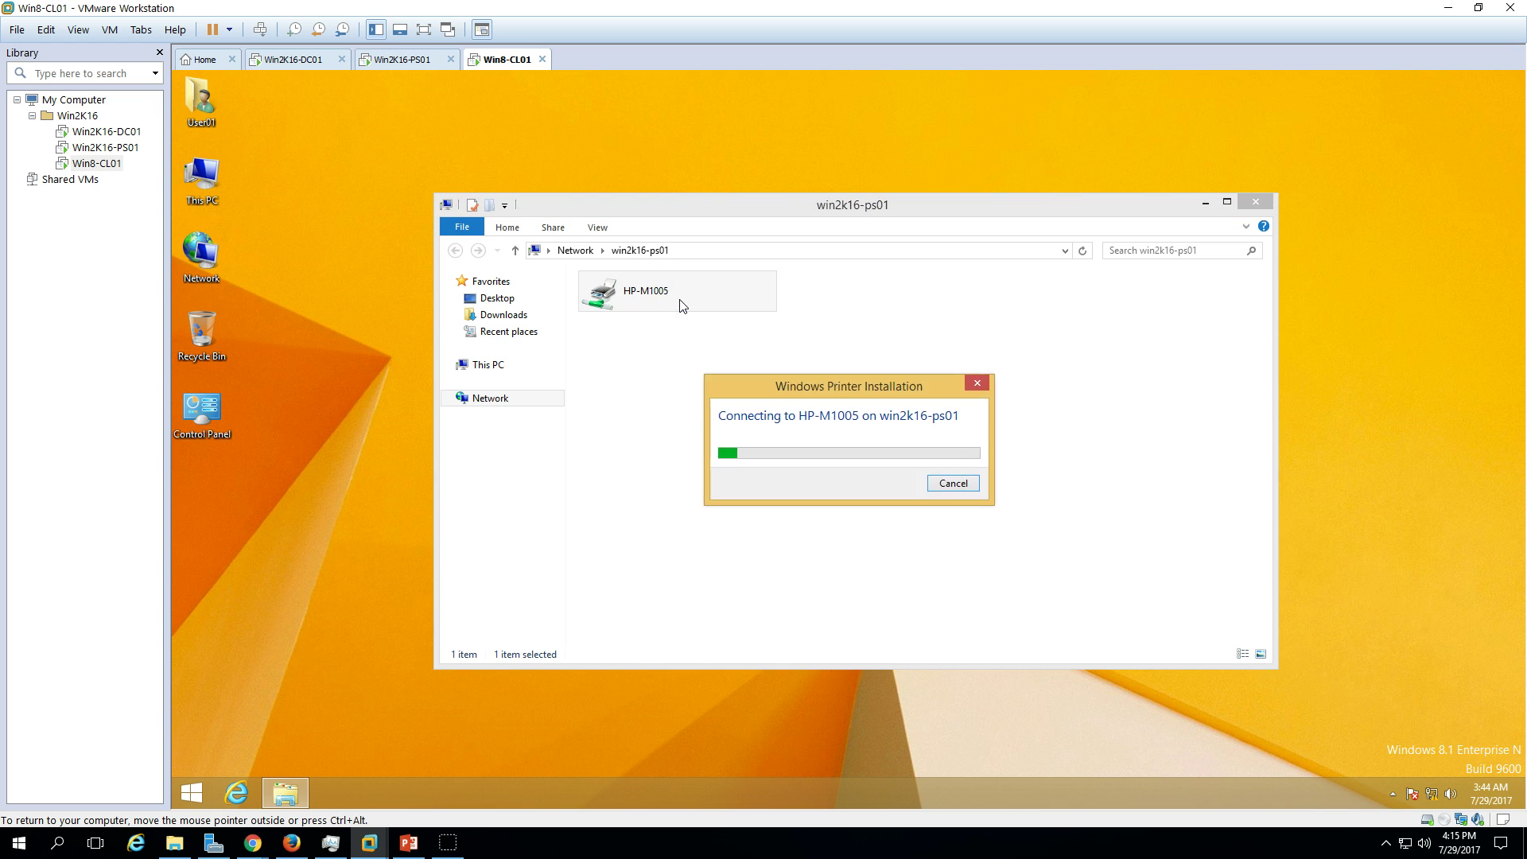
pyautogui.moveTo(815, 389); pyautogui.dragTo(763, 447)
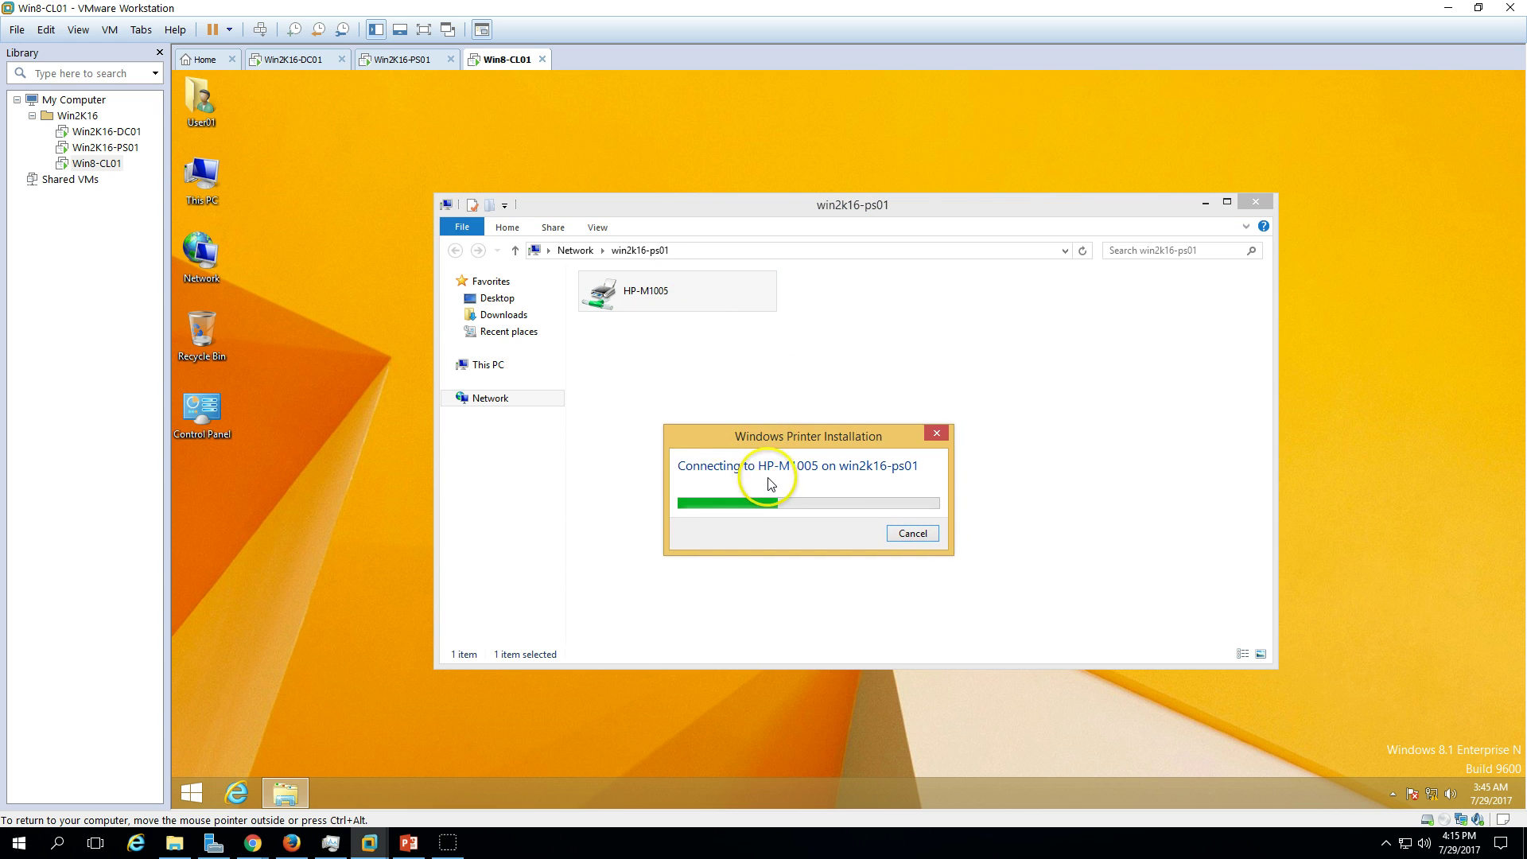
pyautogui.moveTo(544, 167); pyautogui.dragTo(885, 272)
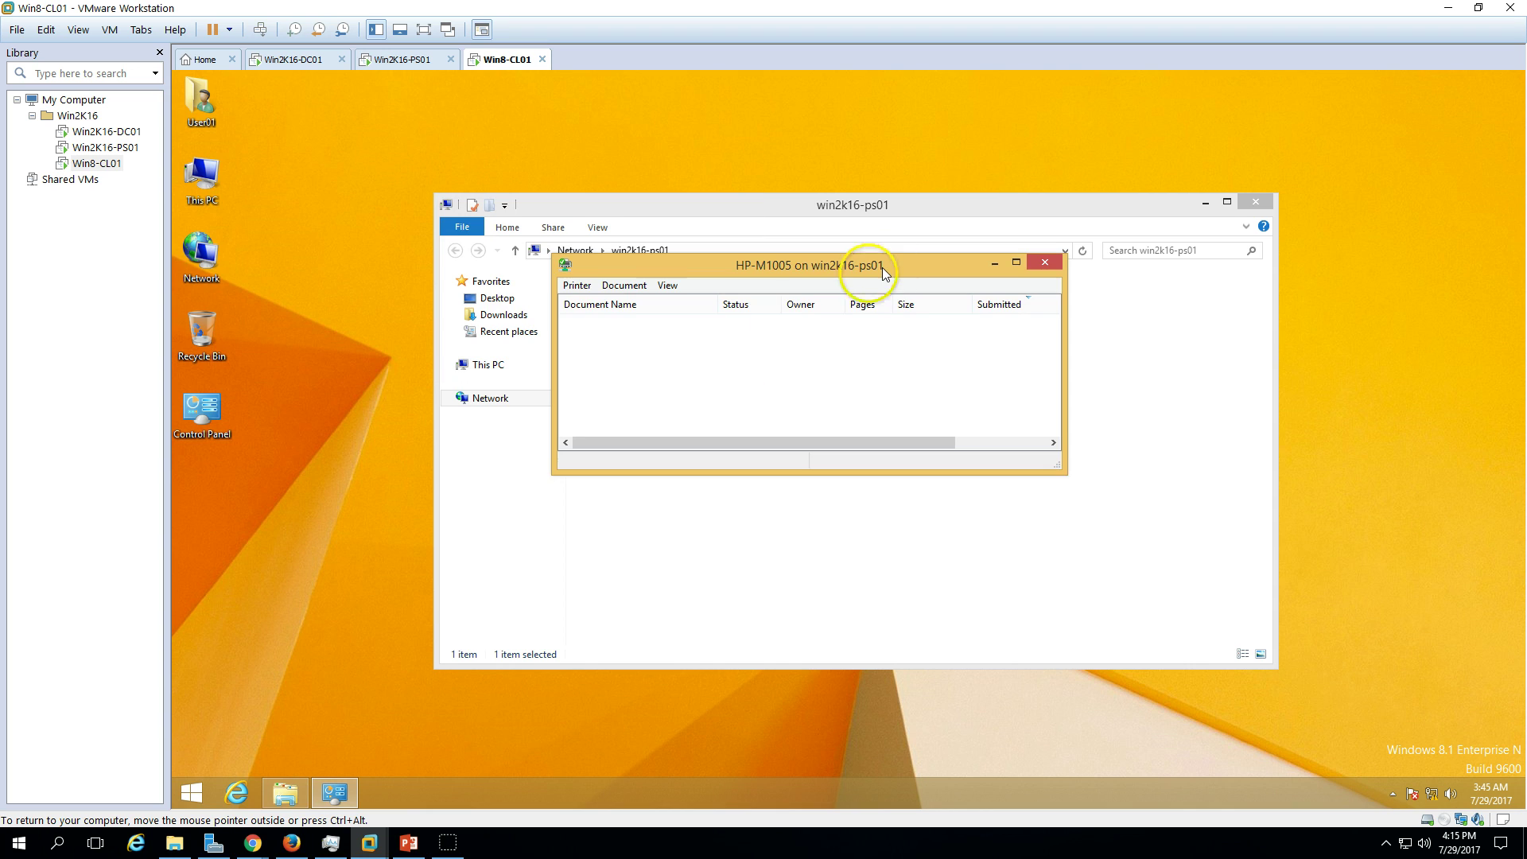
pyautogui.click(574, 285)
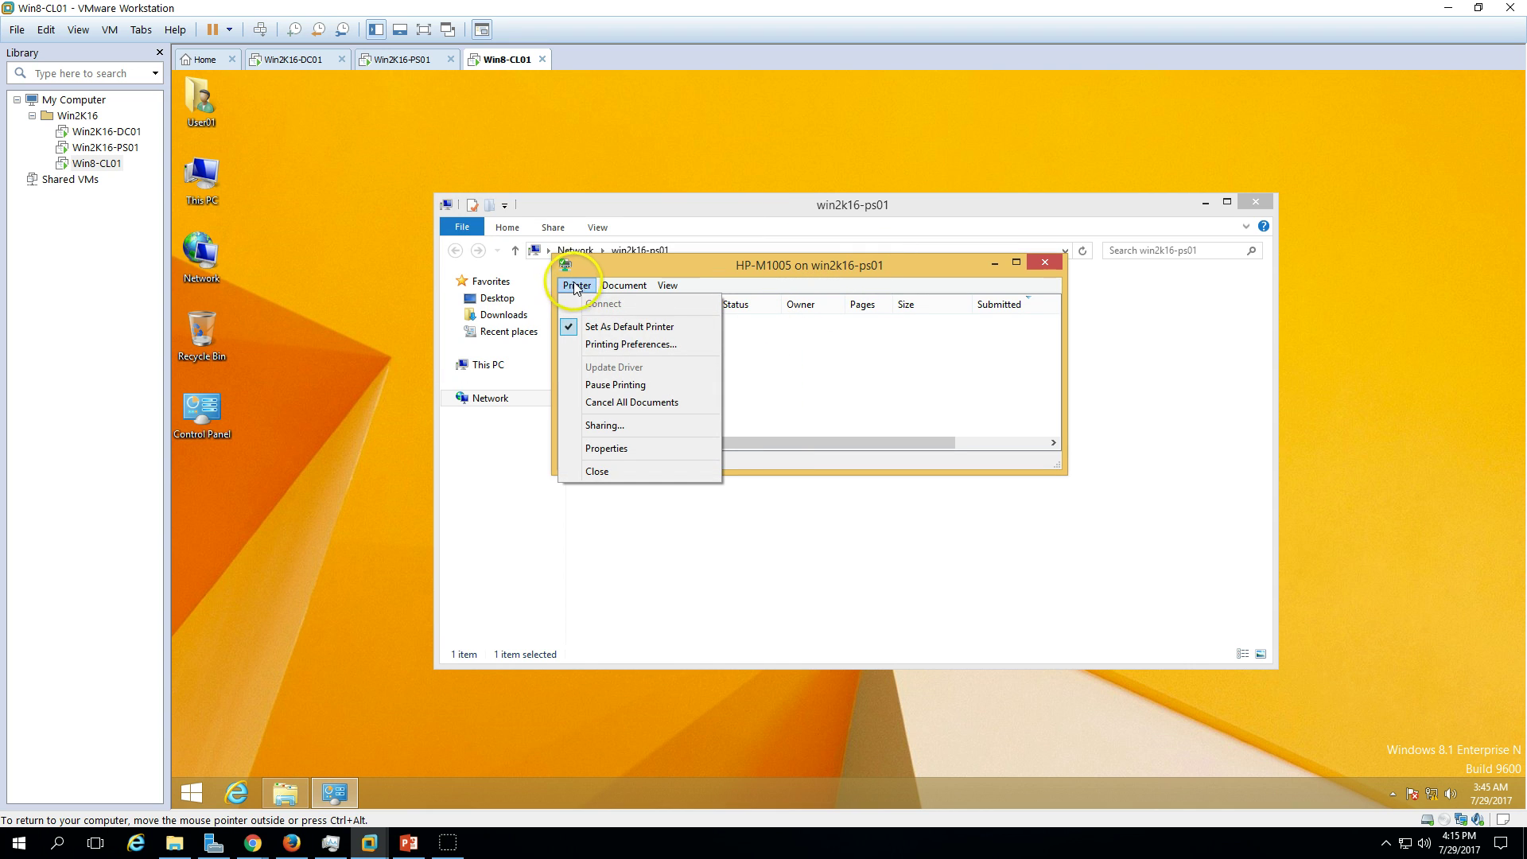
pyautogui.click(628, 329)
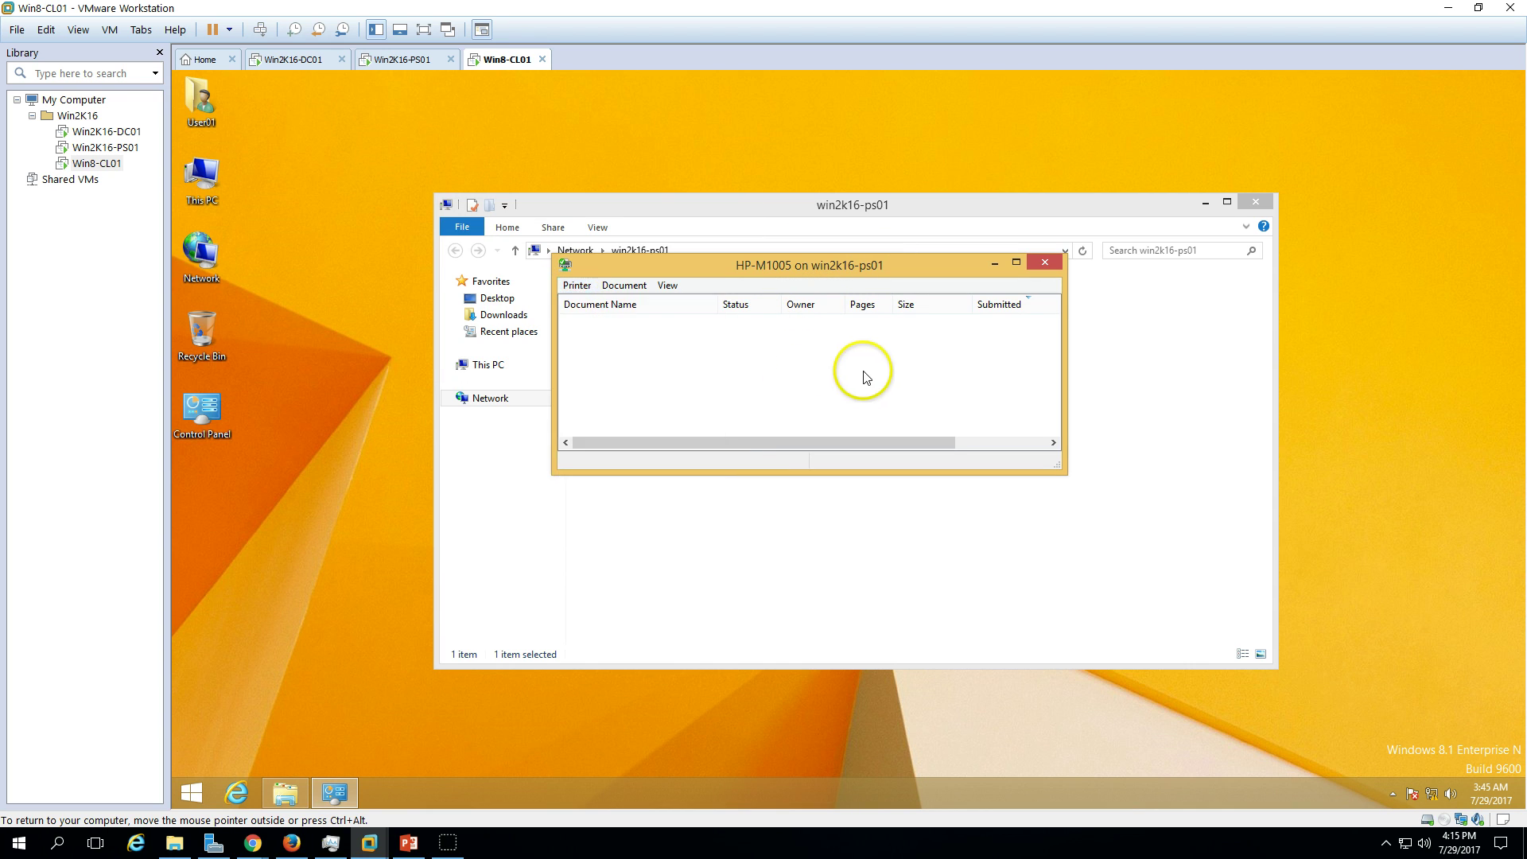
# Open the client's Control Panel from the desktop, view its items as large icons, and maximize the window
pyautogui.click(191, 792)
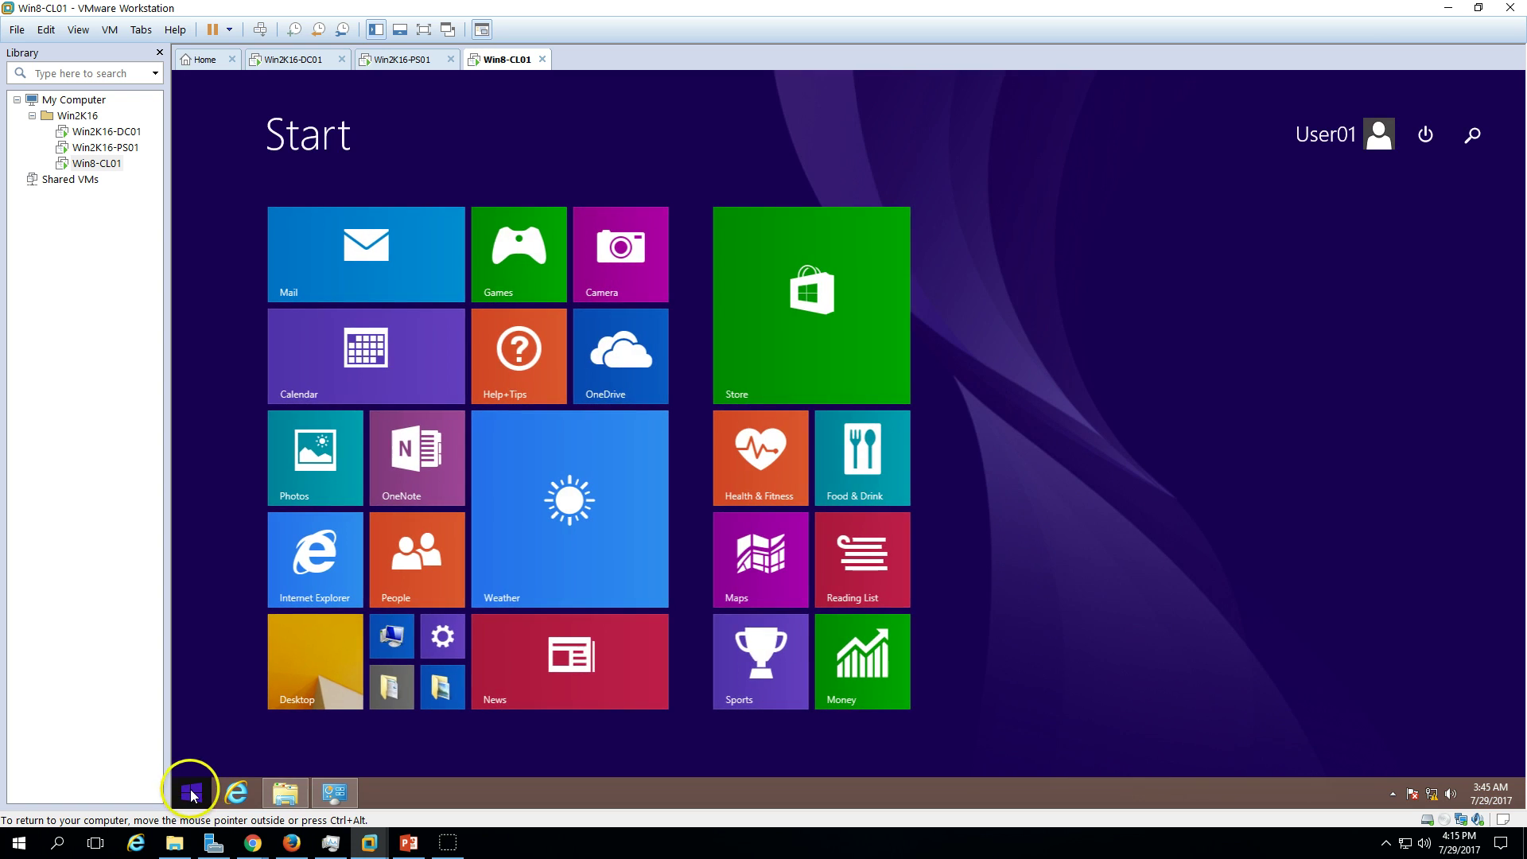
pyautogui.click(339, 673)
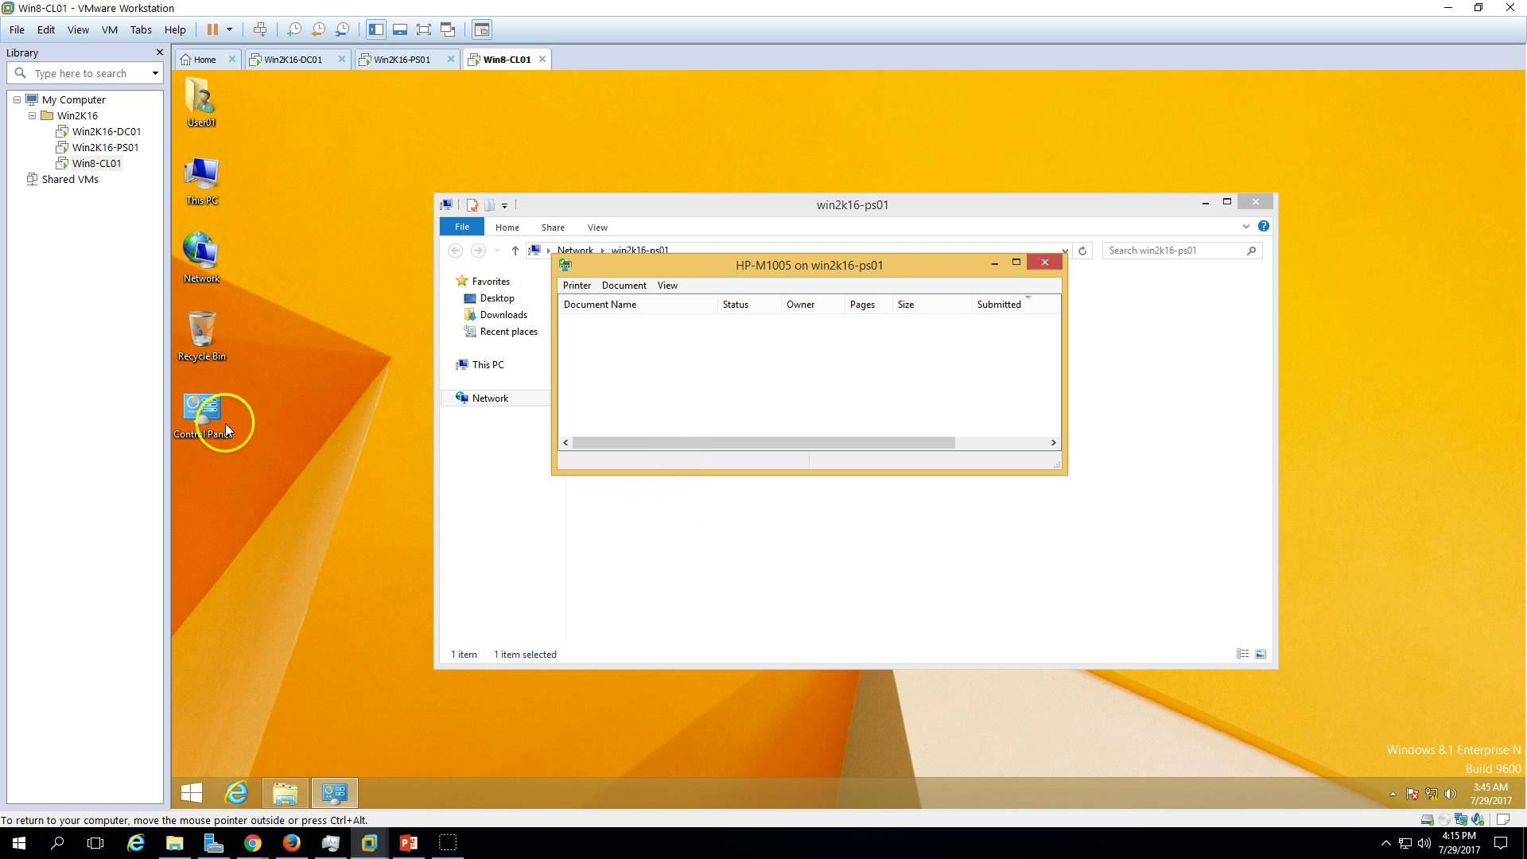
pyautogui.doubleClick(223, 419)
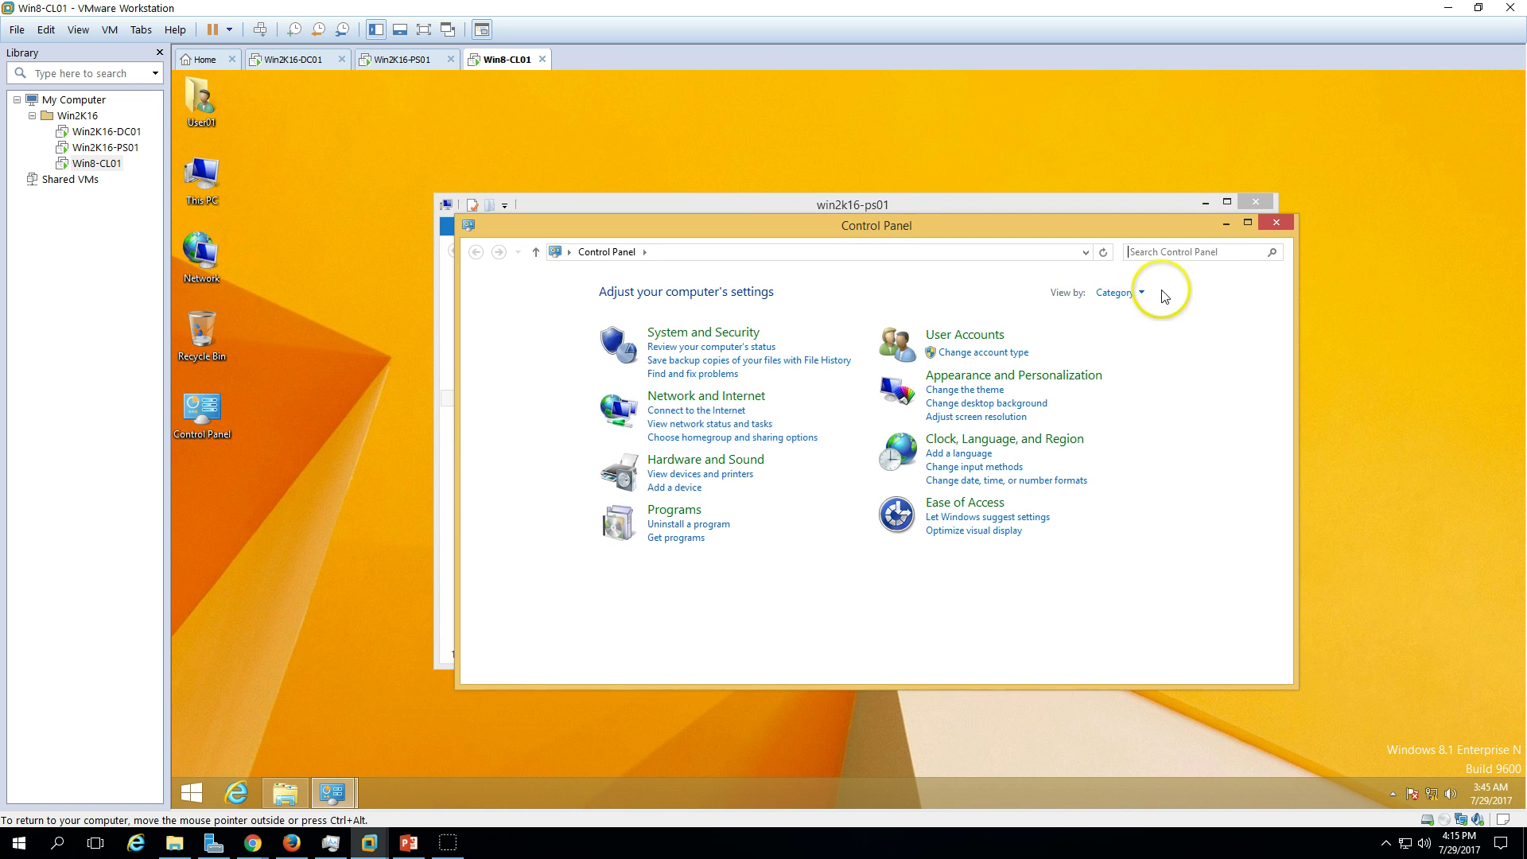
pyautogui.click(1129, 292)
pyautogui.click(1123, 331)
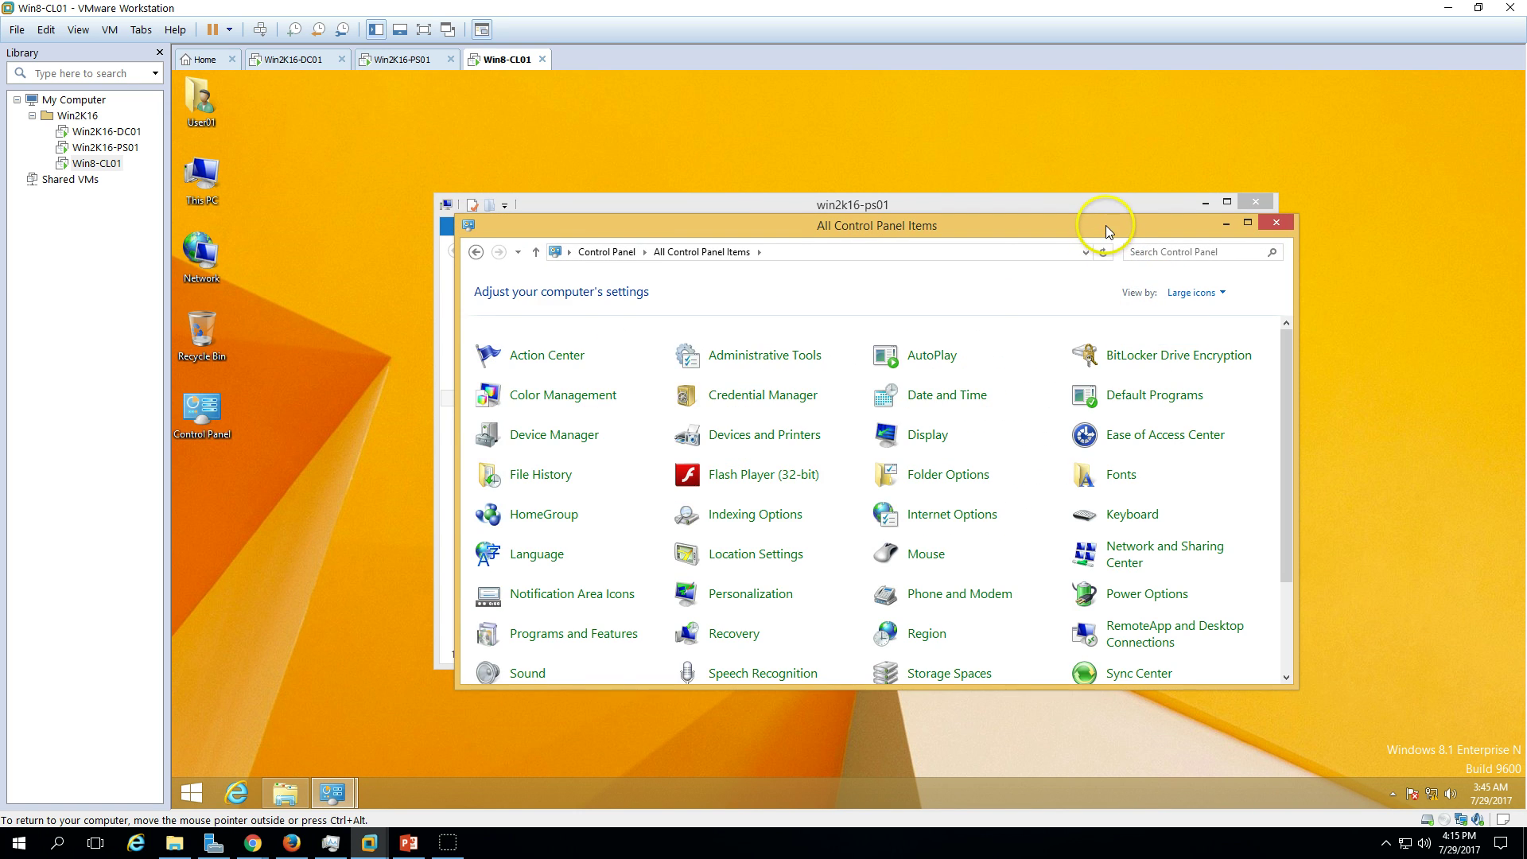
pyautogui.doubleClick(1106, 231)
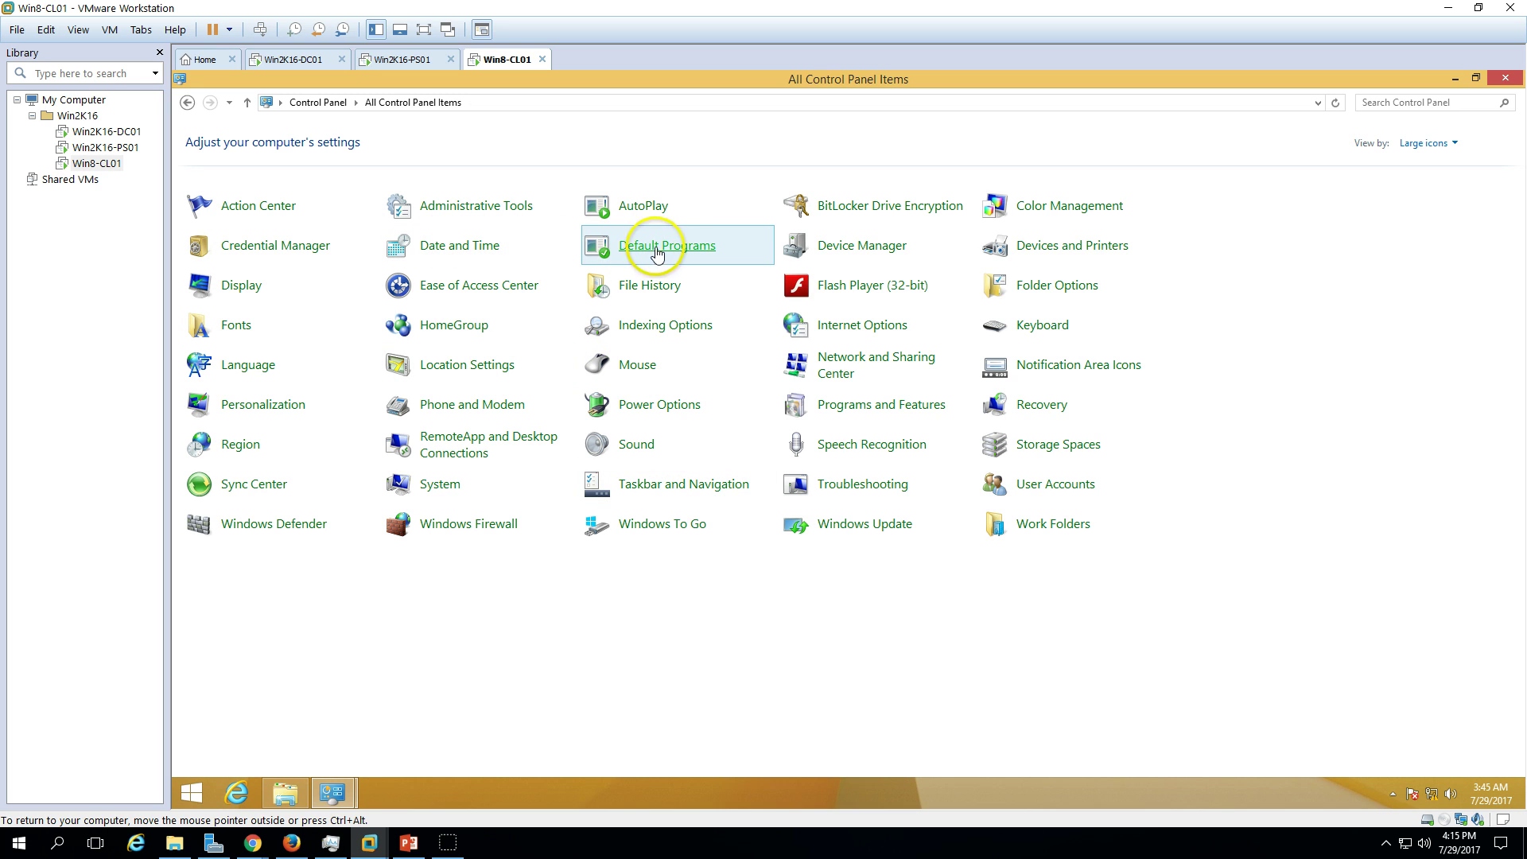
# Open the client's Devices and Printers and select the HP-M1005 on win2k16-ps01 printer, keeping the window maximized
pyautogui.click(1090, 253)
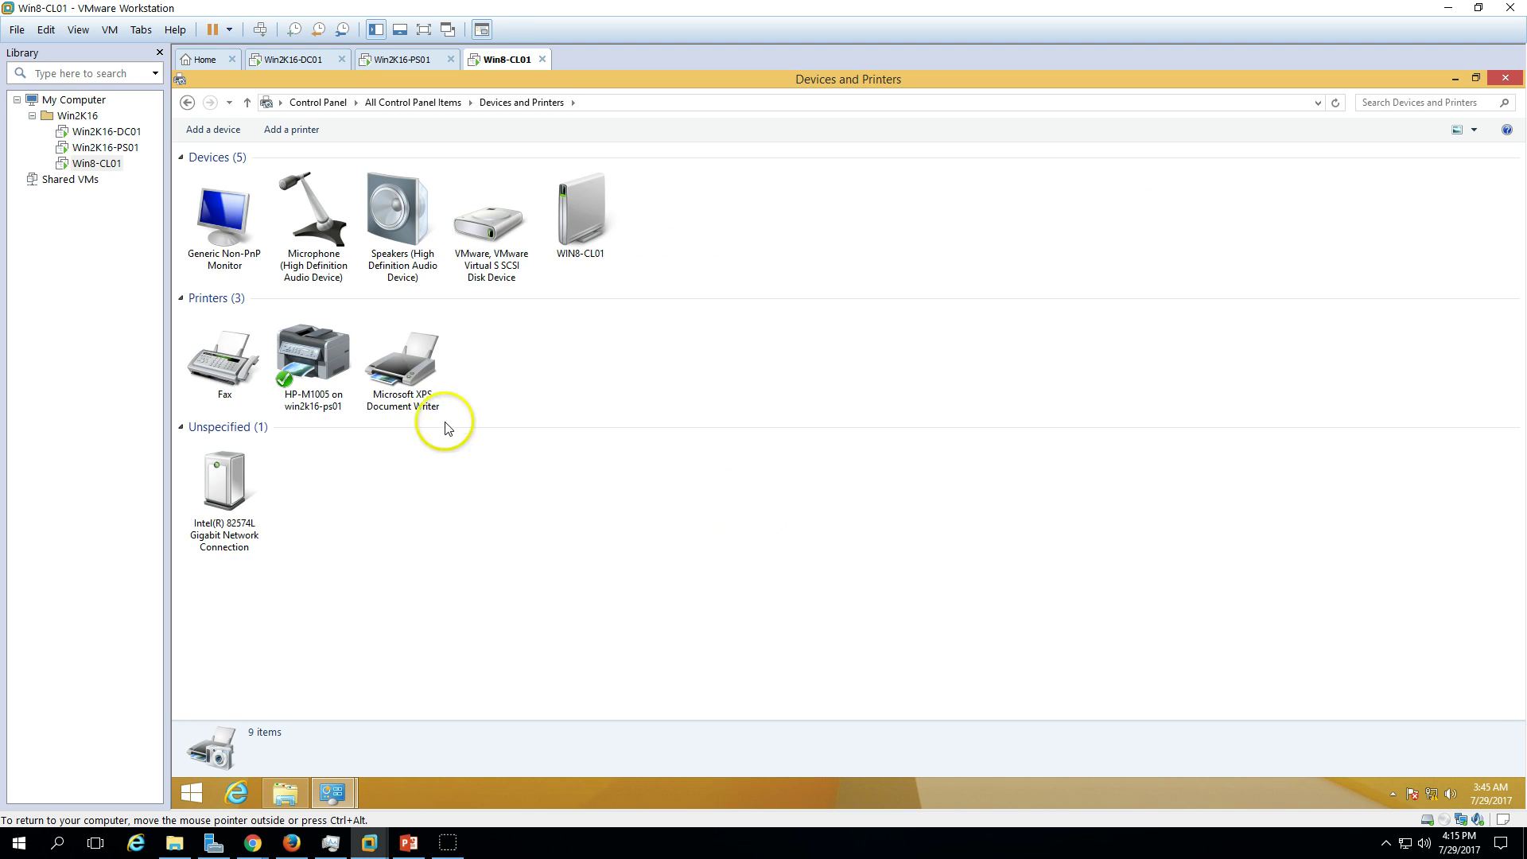
pyautogui.click(314, 362)
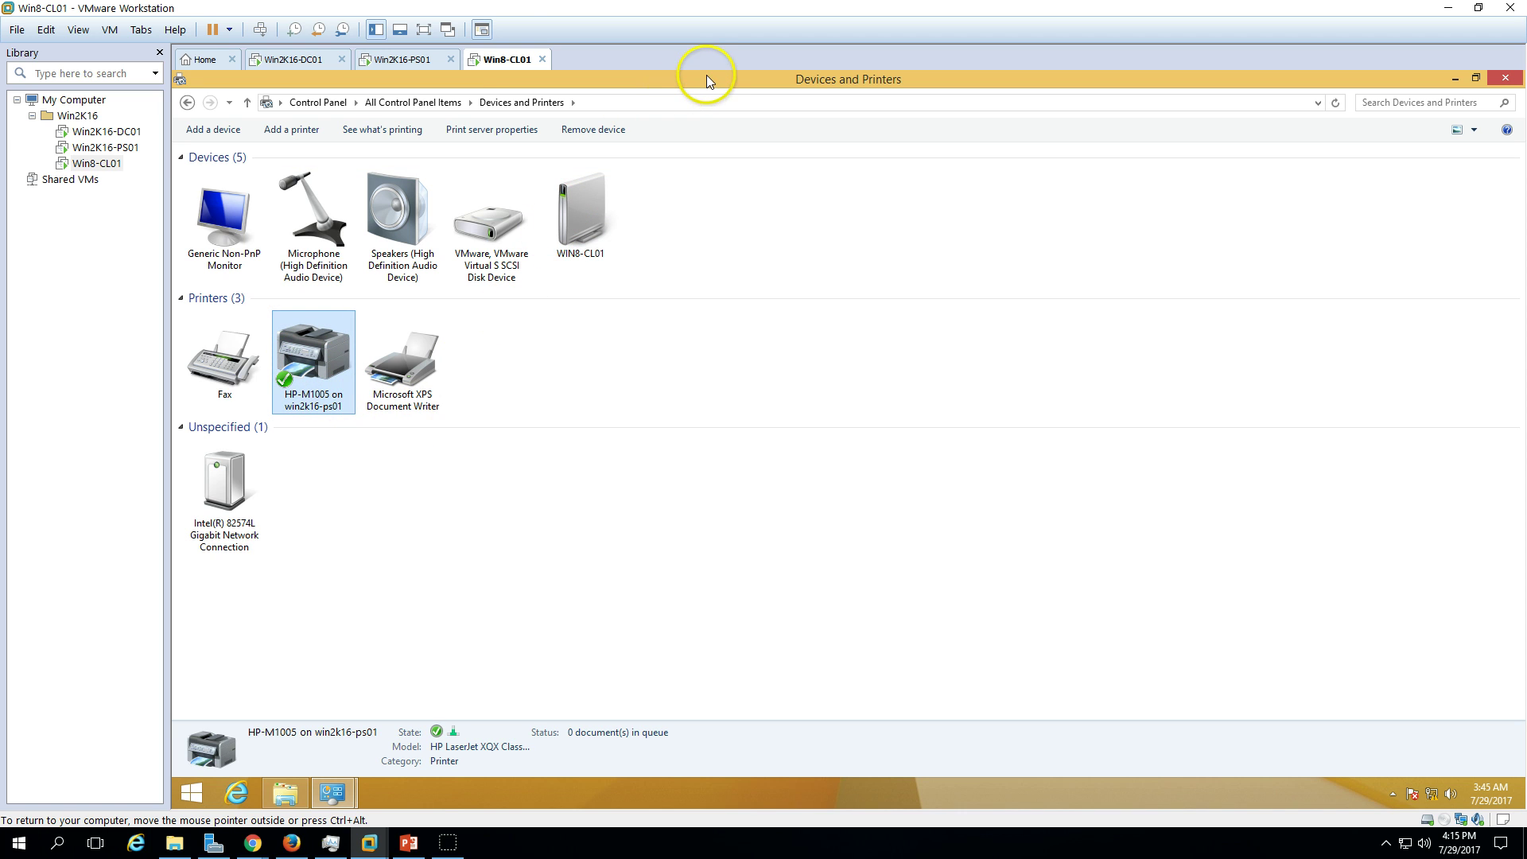
pyautogui.doubleClick(873, 92)
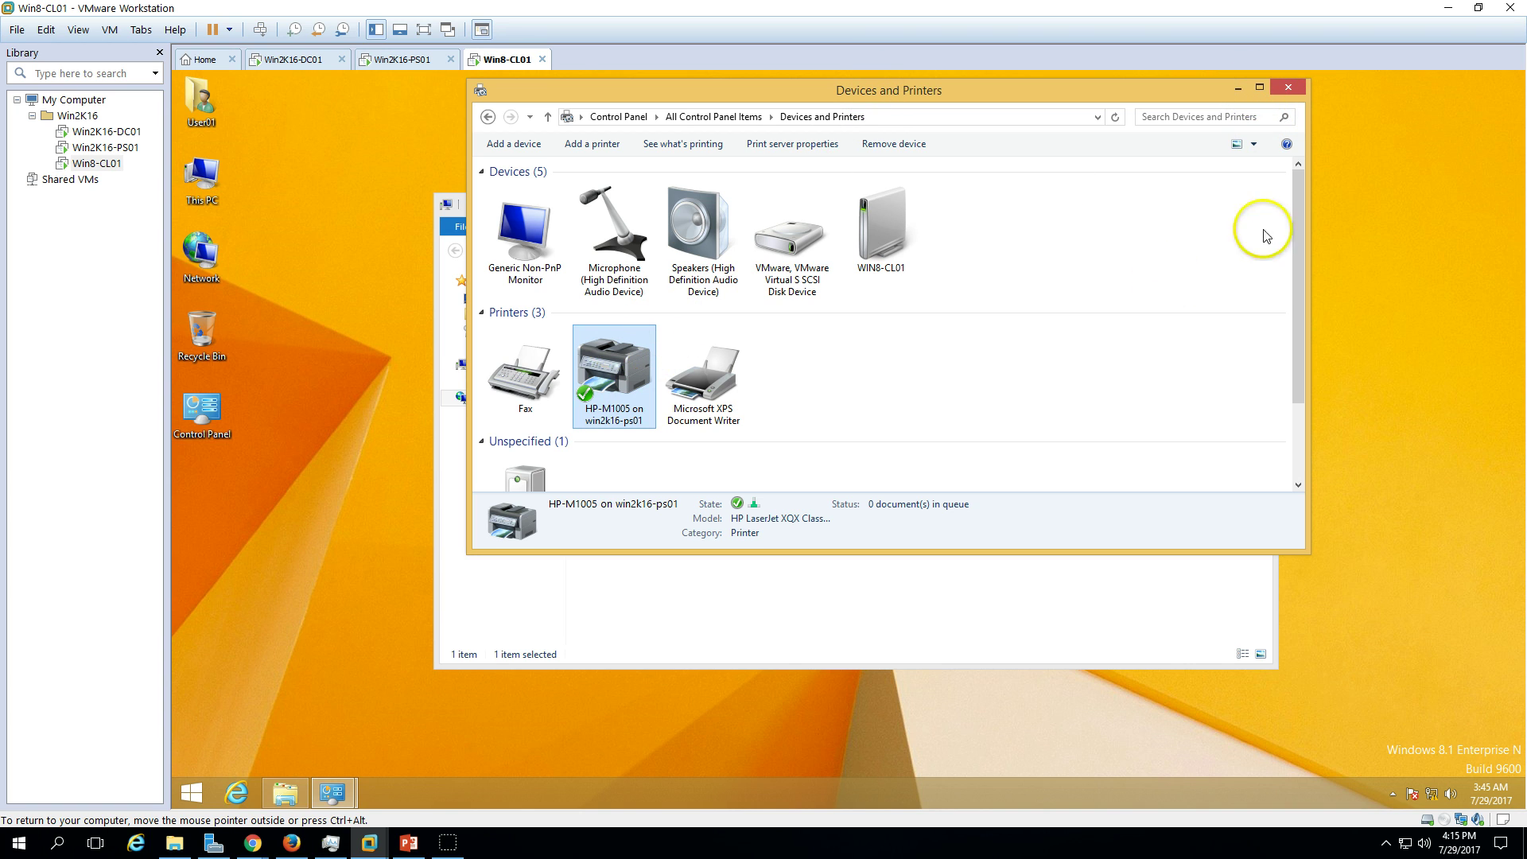
pyautogui.click(1262, 91)
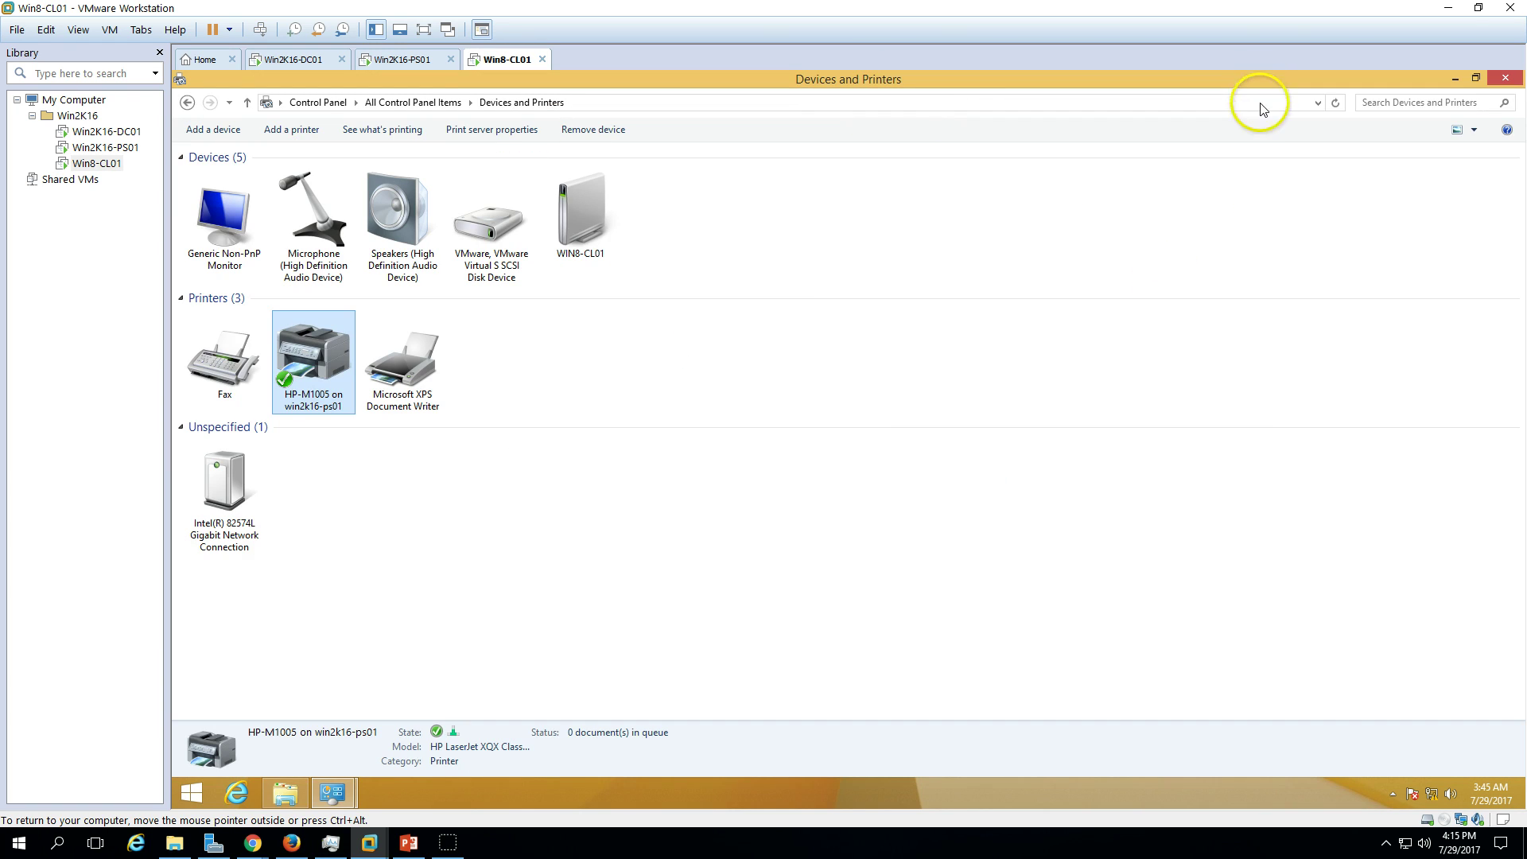
# Show the devices and printers in the details view and fit the Name and Classification columns to their contents
pyautogui.click(1476, 130)
pyautogui.click(1451, 232)
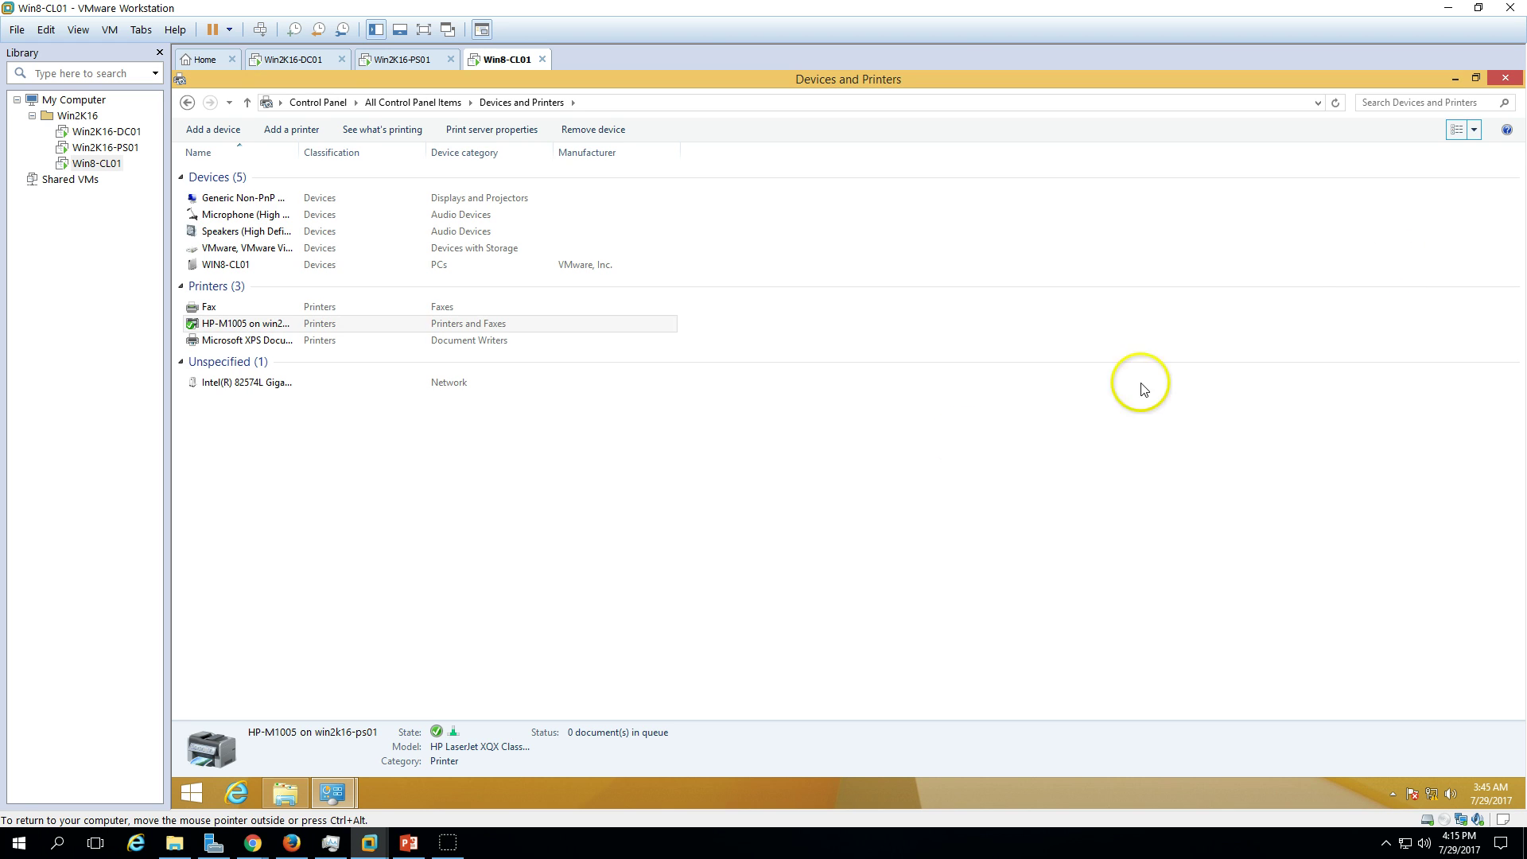
pyautogui.doubleClick(301, 151)
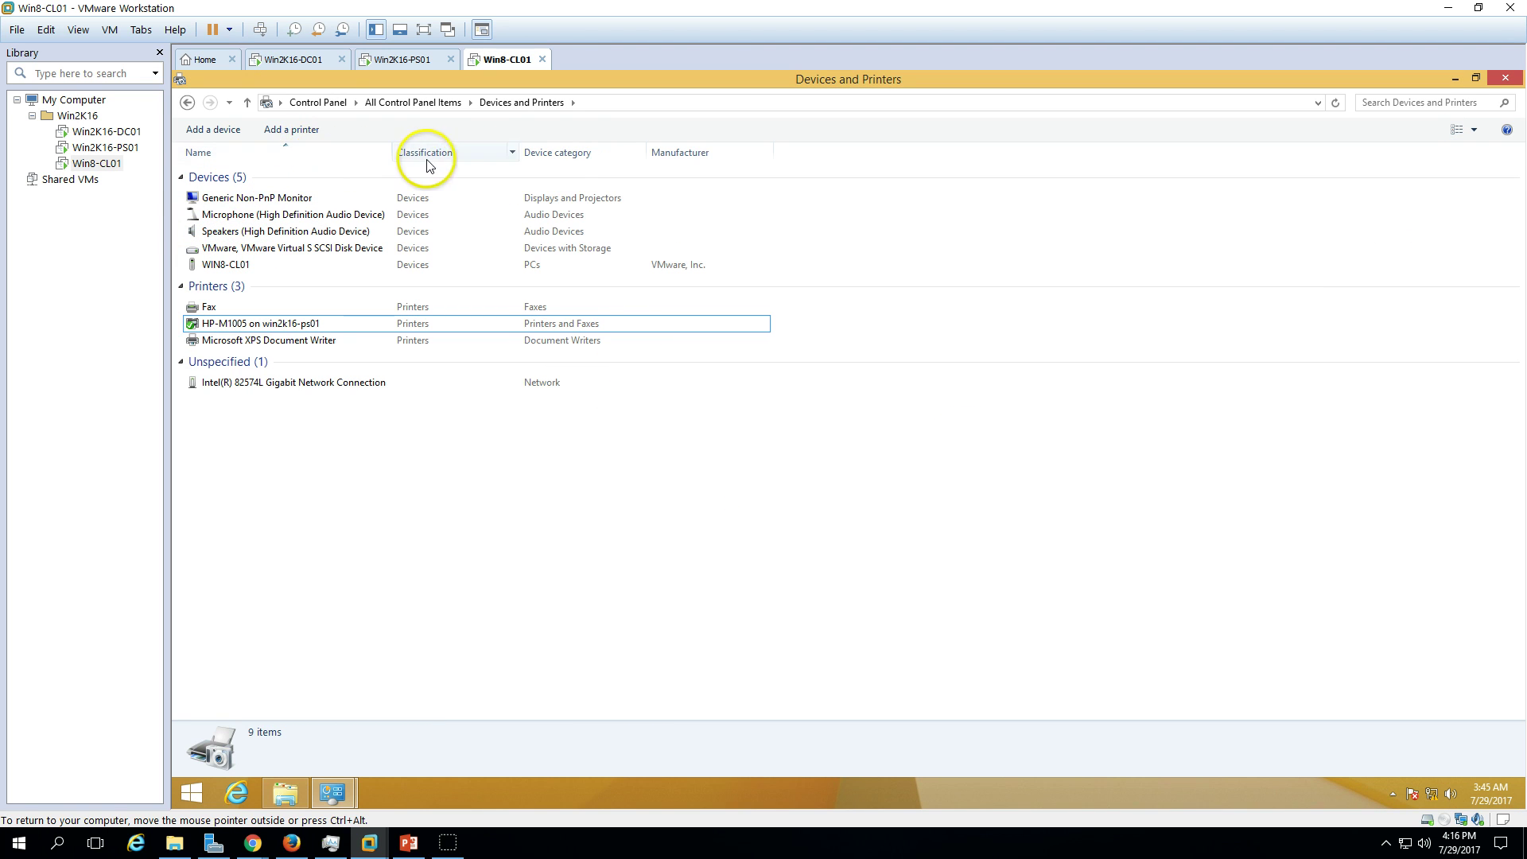
pyautogui.doubleClick(521, 153)
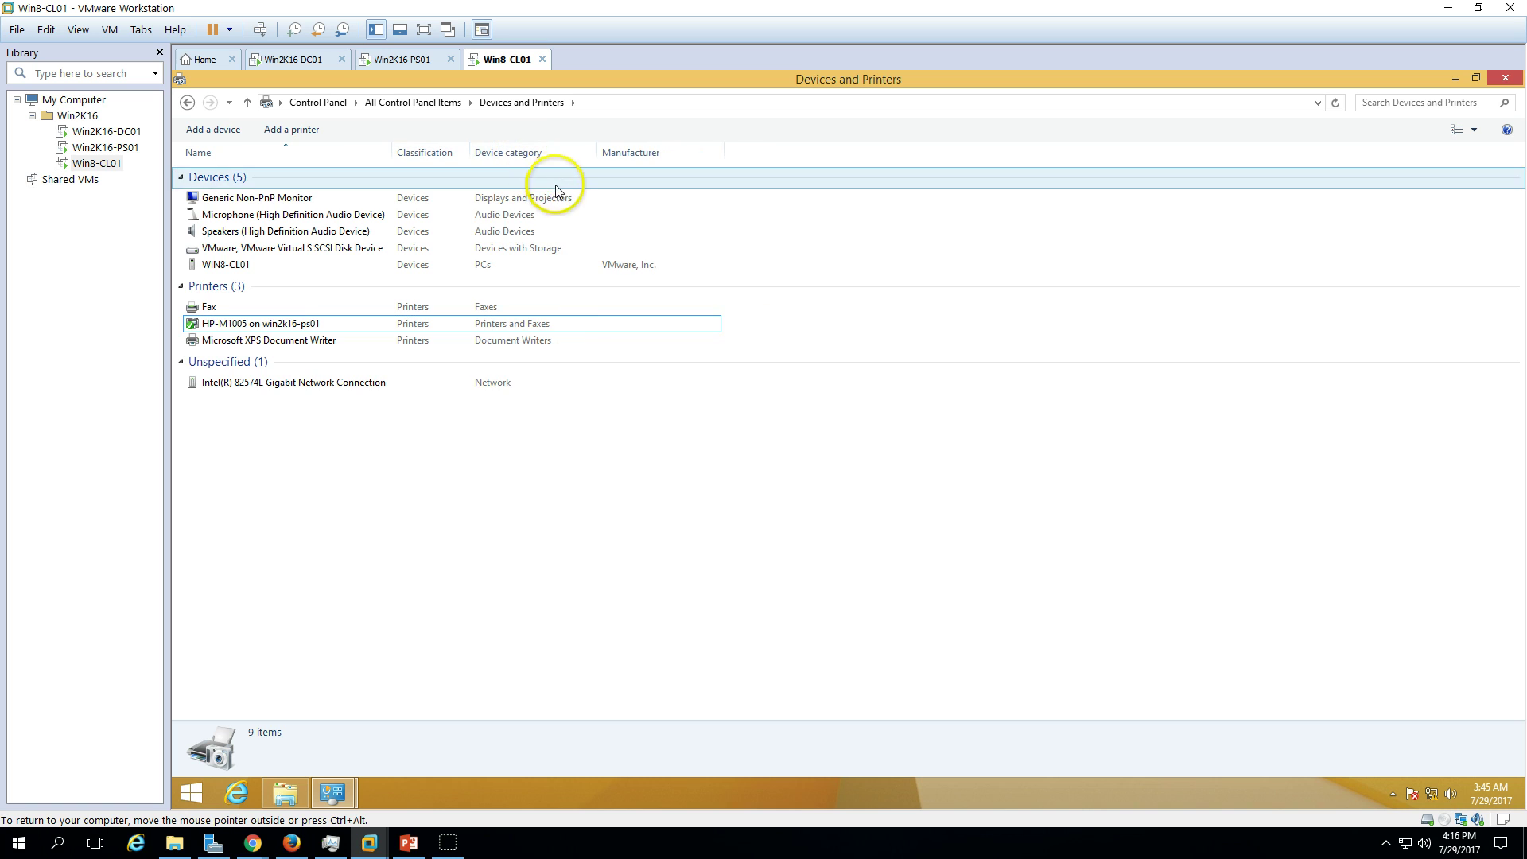
# Add the Model and Status columns to the device list and fit the Model column to its contents
pyautogui.rightClick(819, 157)
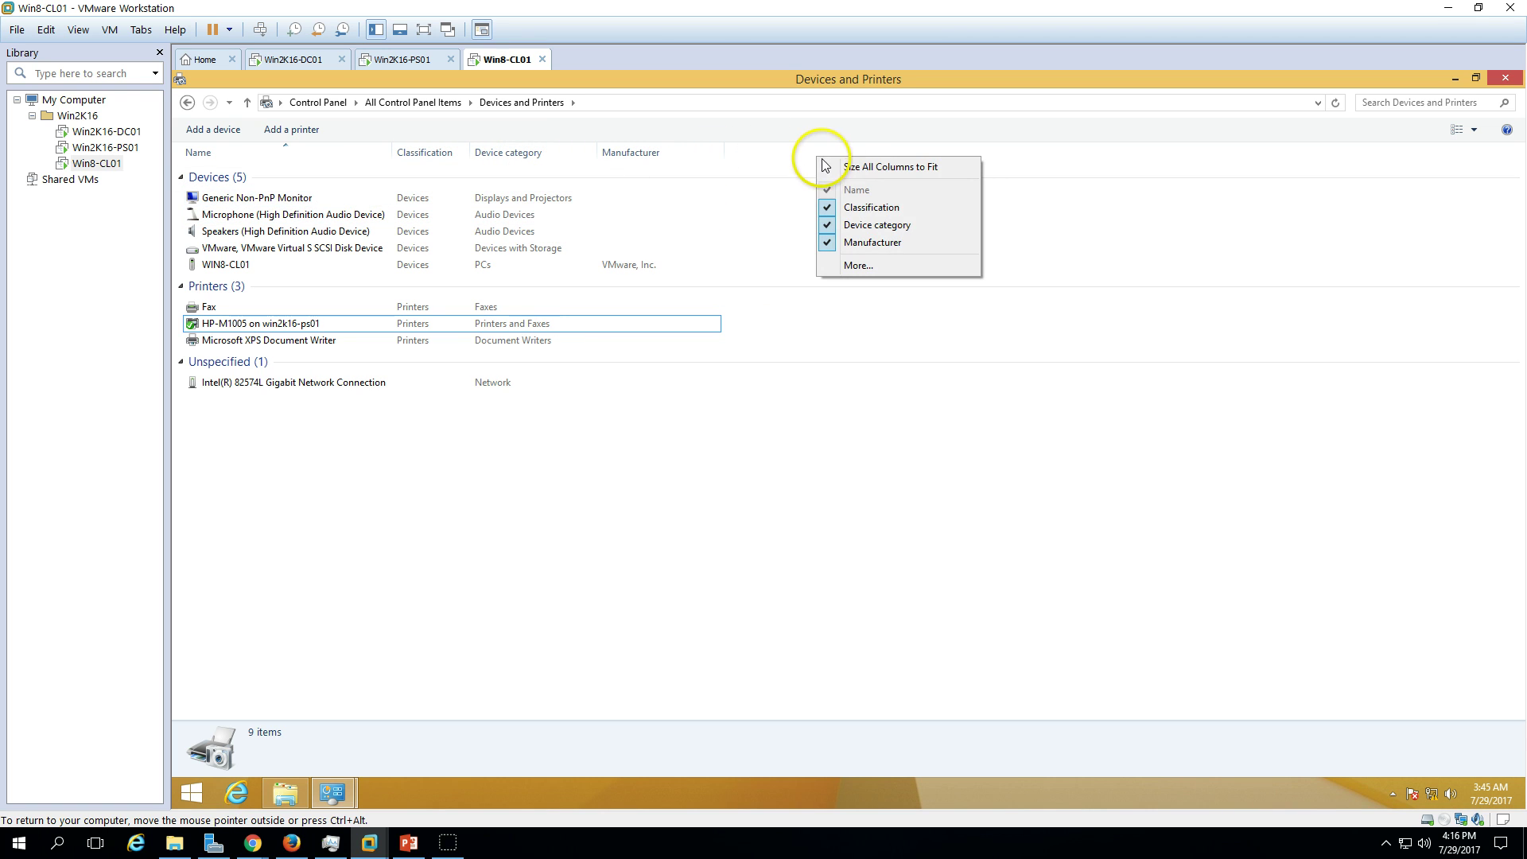
pyautogui.click(892, 266)
pyautogui.click(732, 380)
pyautogui.click(731, 392)
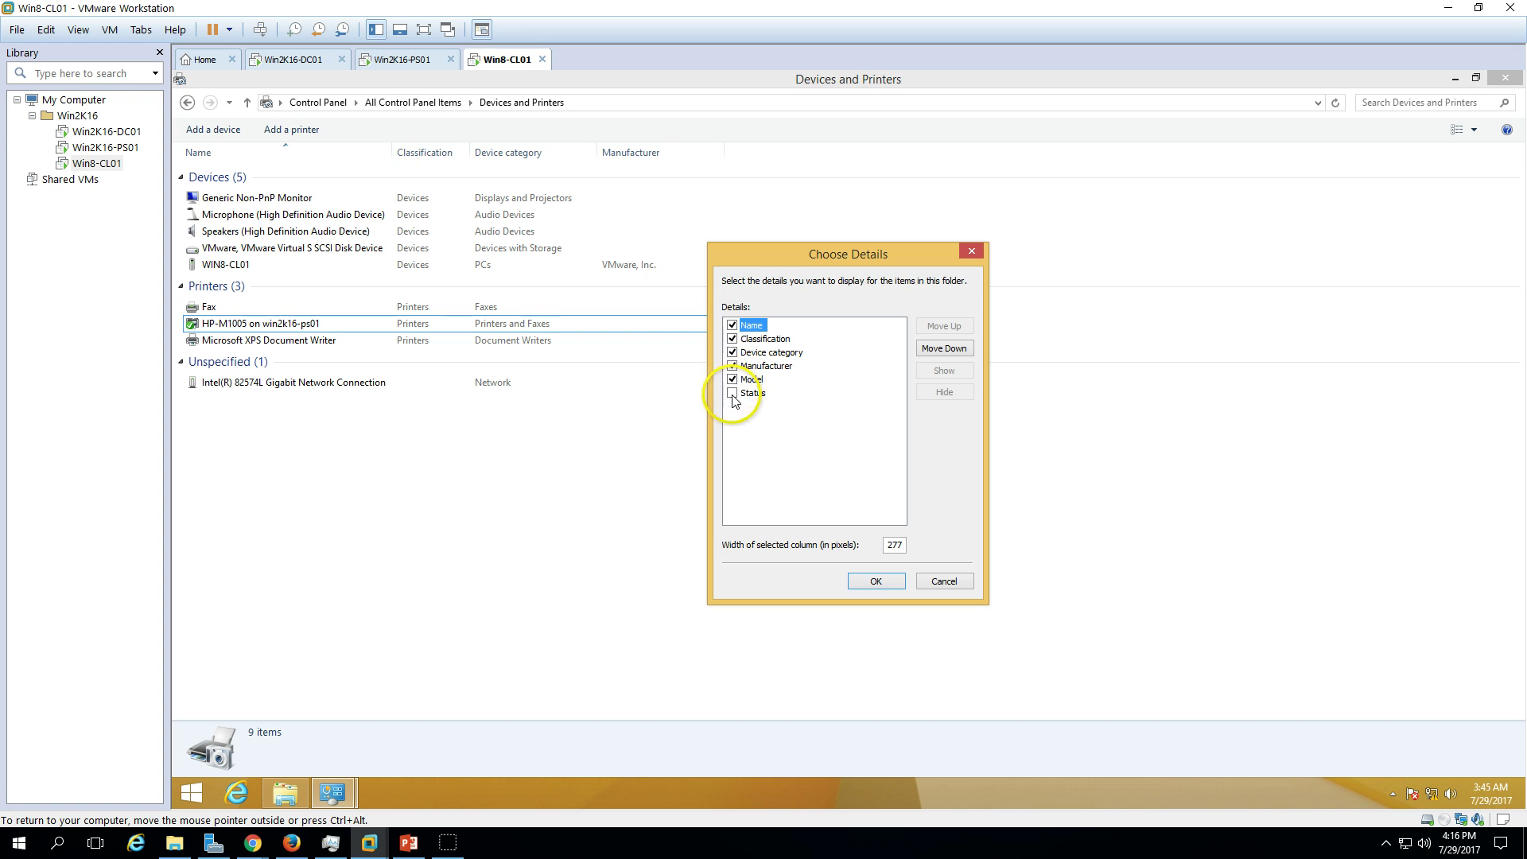
pyautogui.click(874, 581)
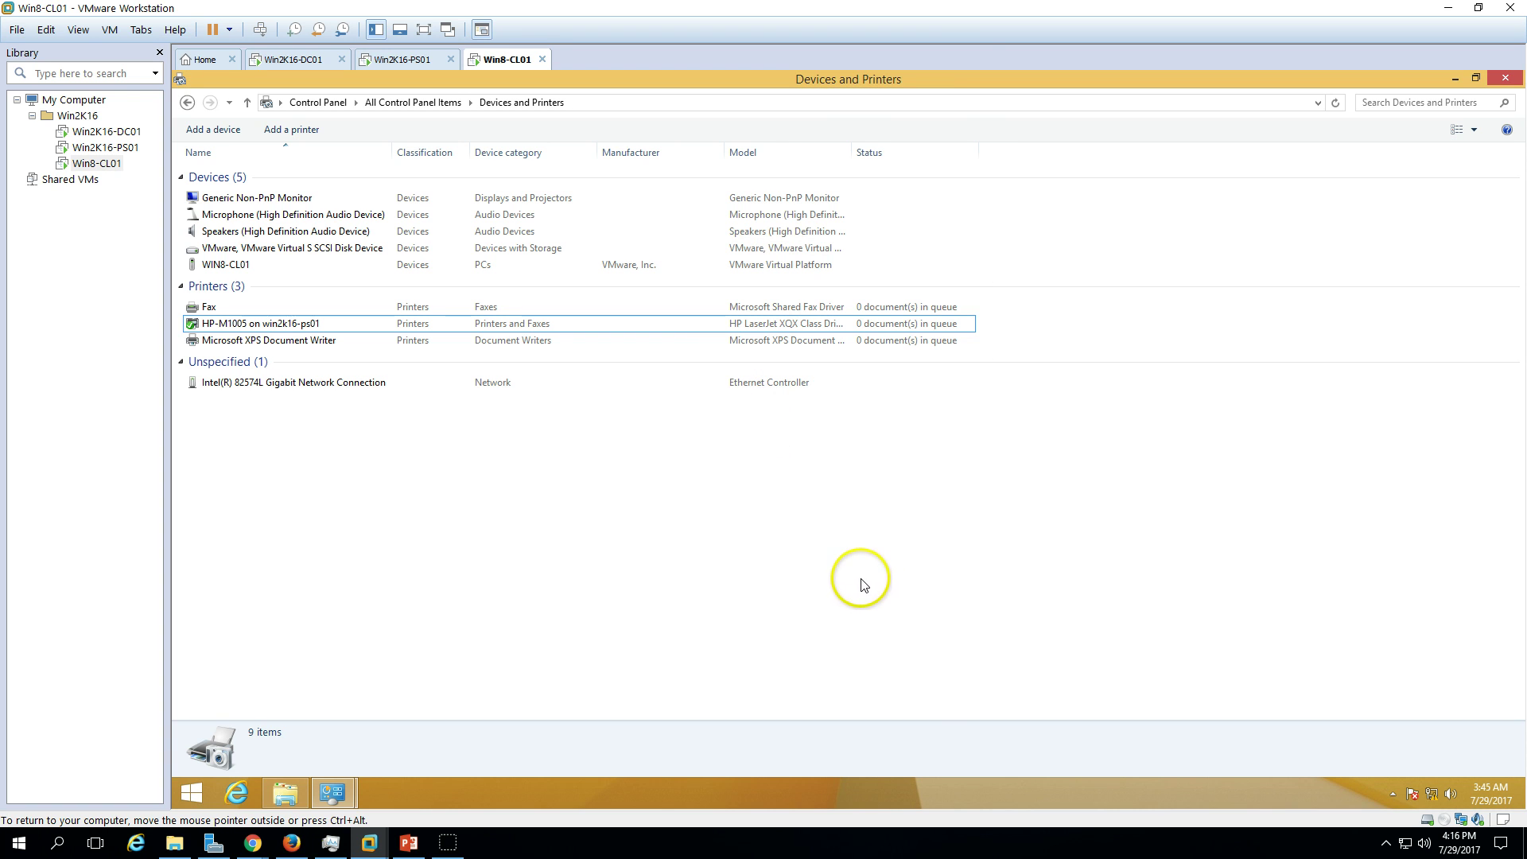
pyautogui.click(854, 327)
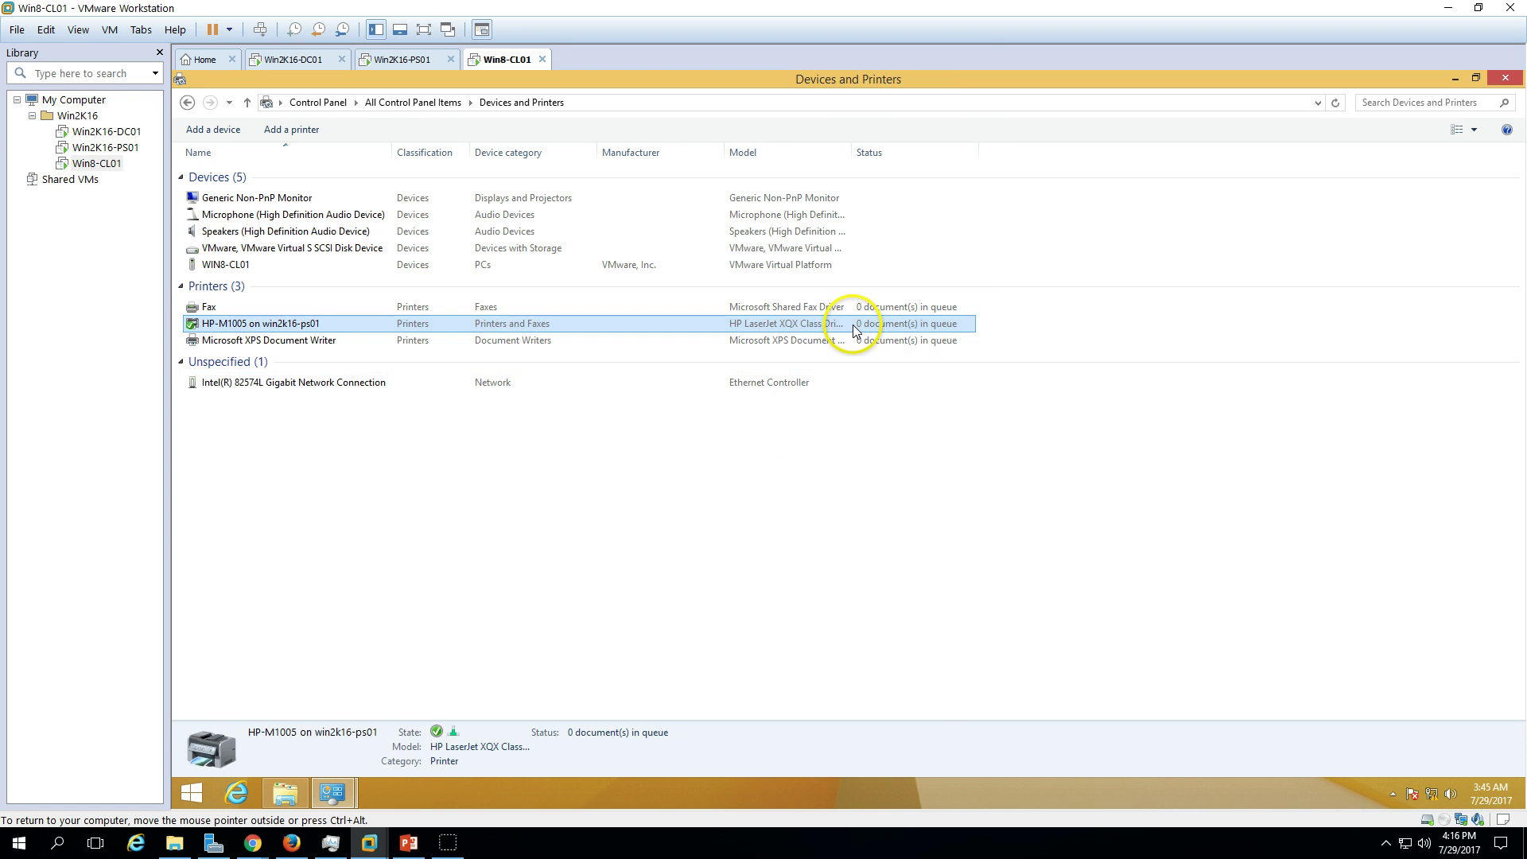
pyautogui.doubleClick(851, 152)
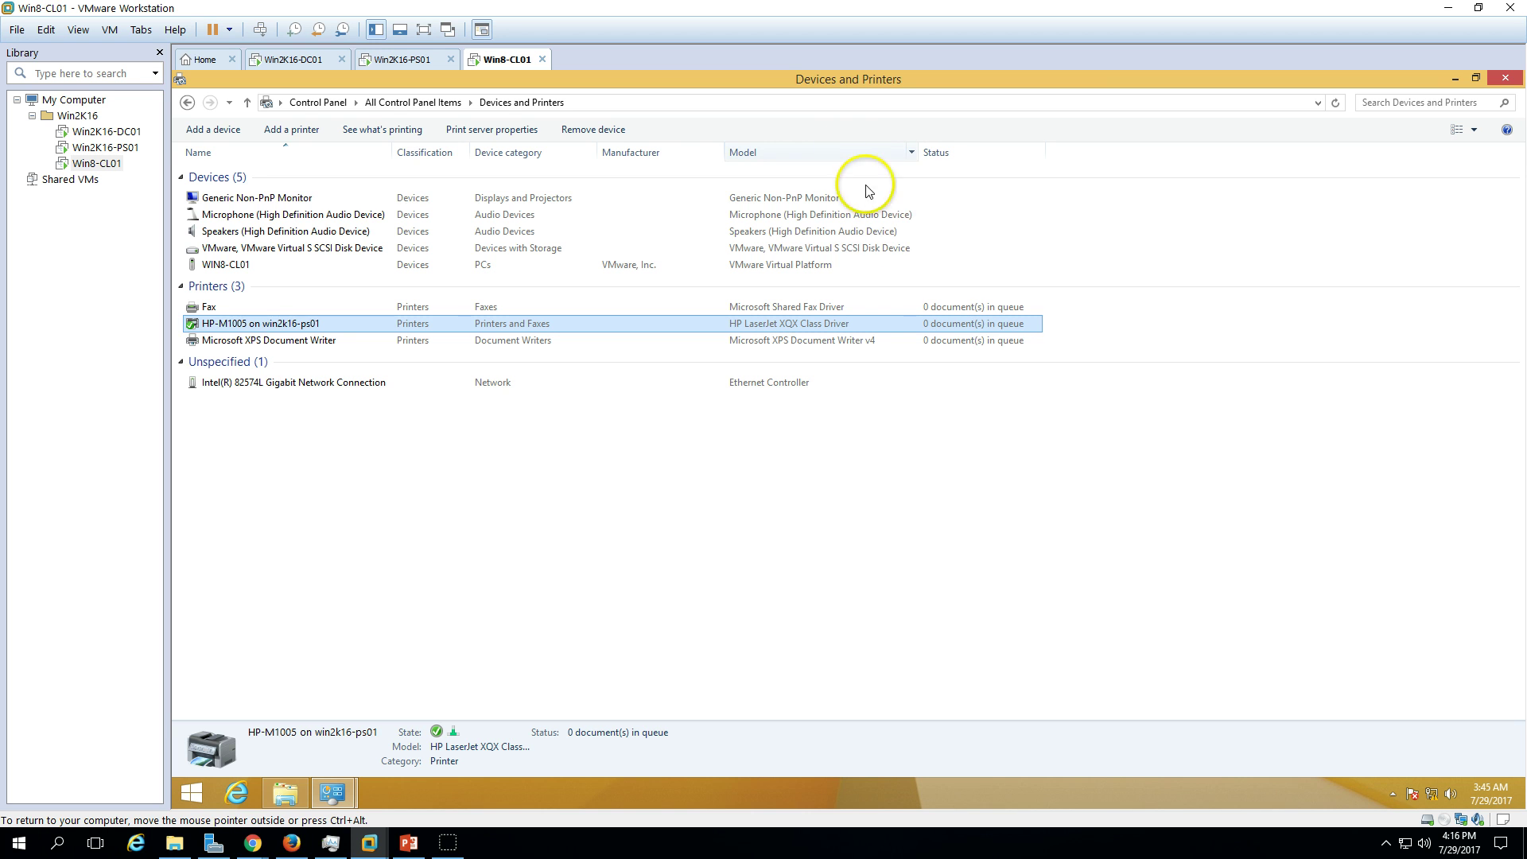
# Close Devices and Printers, the HP-M1005 print queue and the win2k16-ps01 share window on the client
pyautogui.click(346, 332)
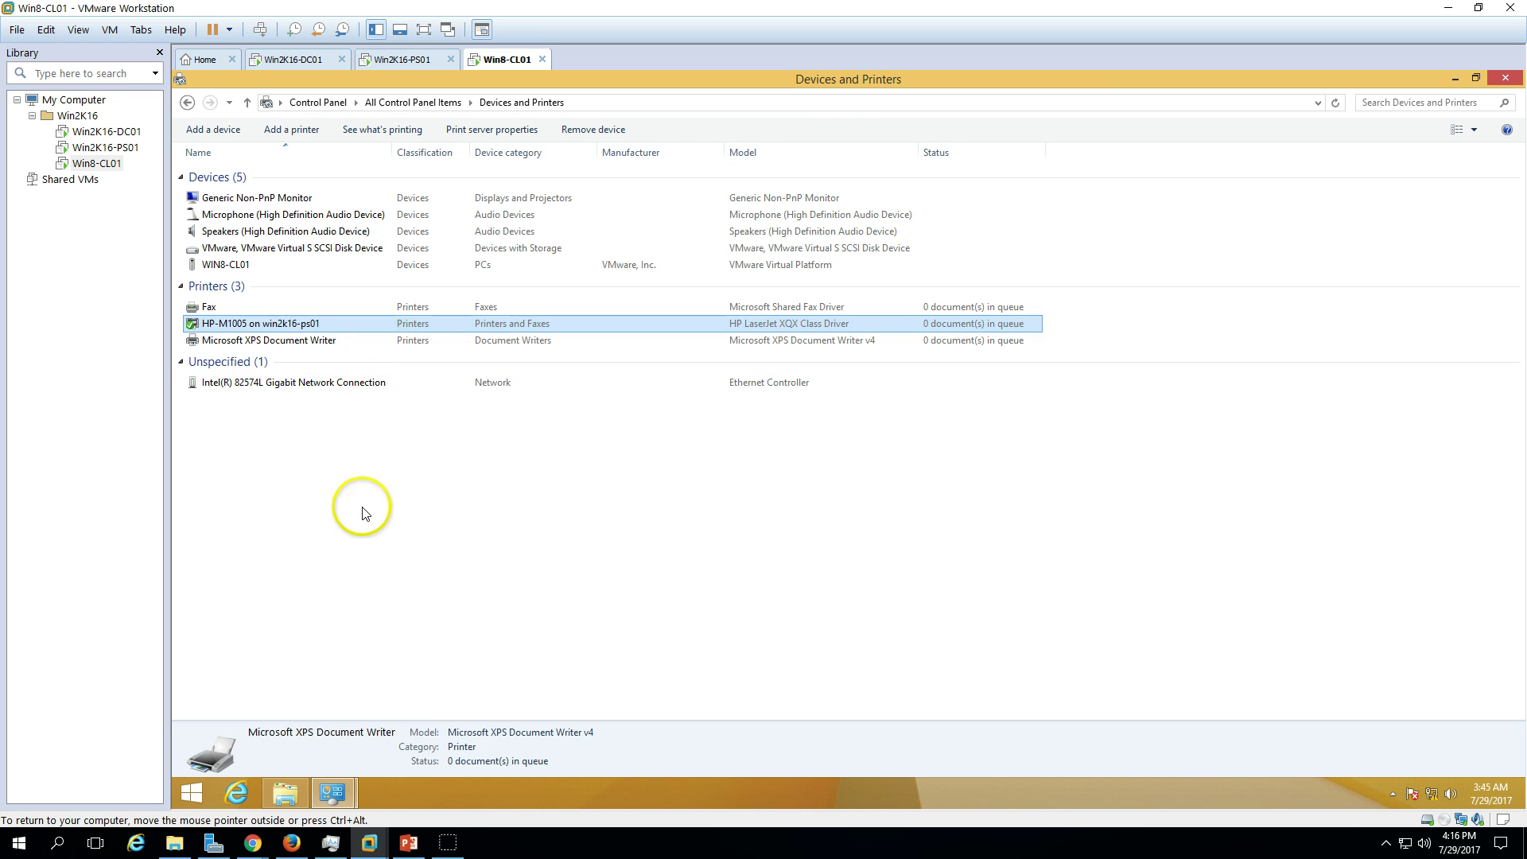
pyautogui.click(893, 446)
pyautogui.click(1515, 83)
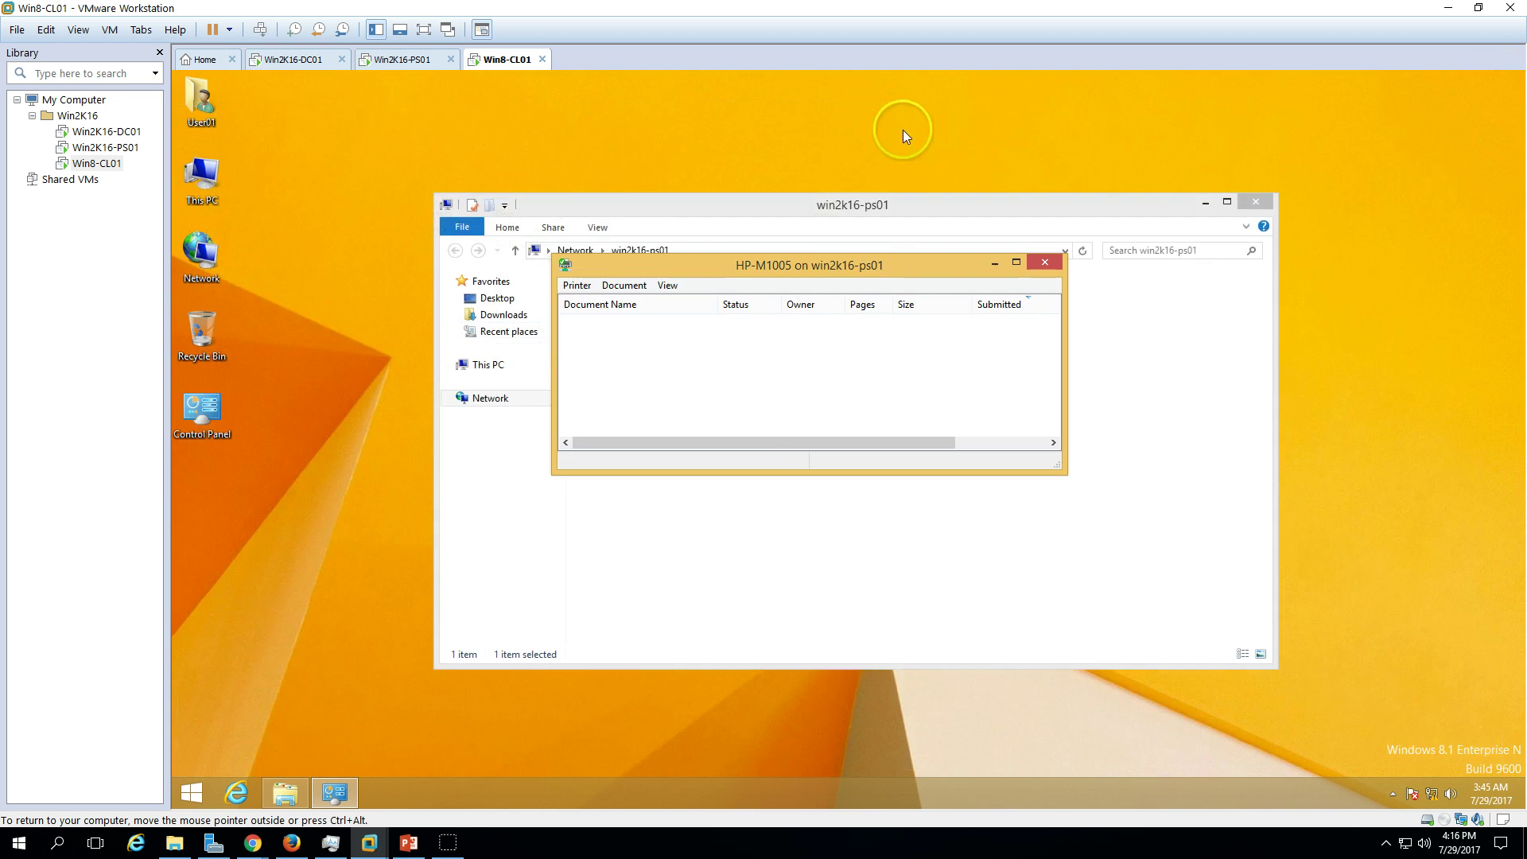
pyautogui.click(1042, 259)
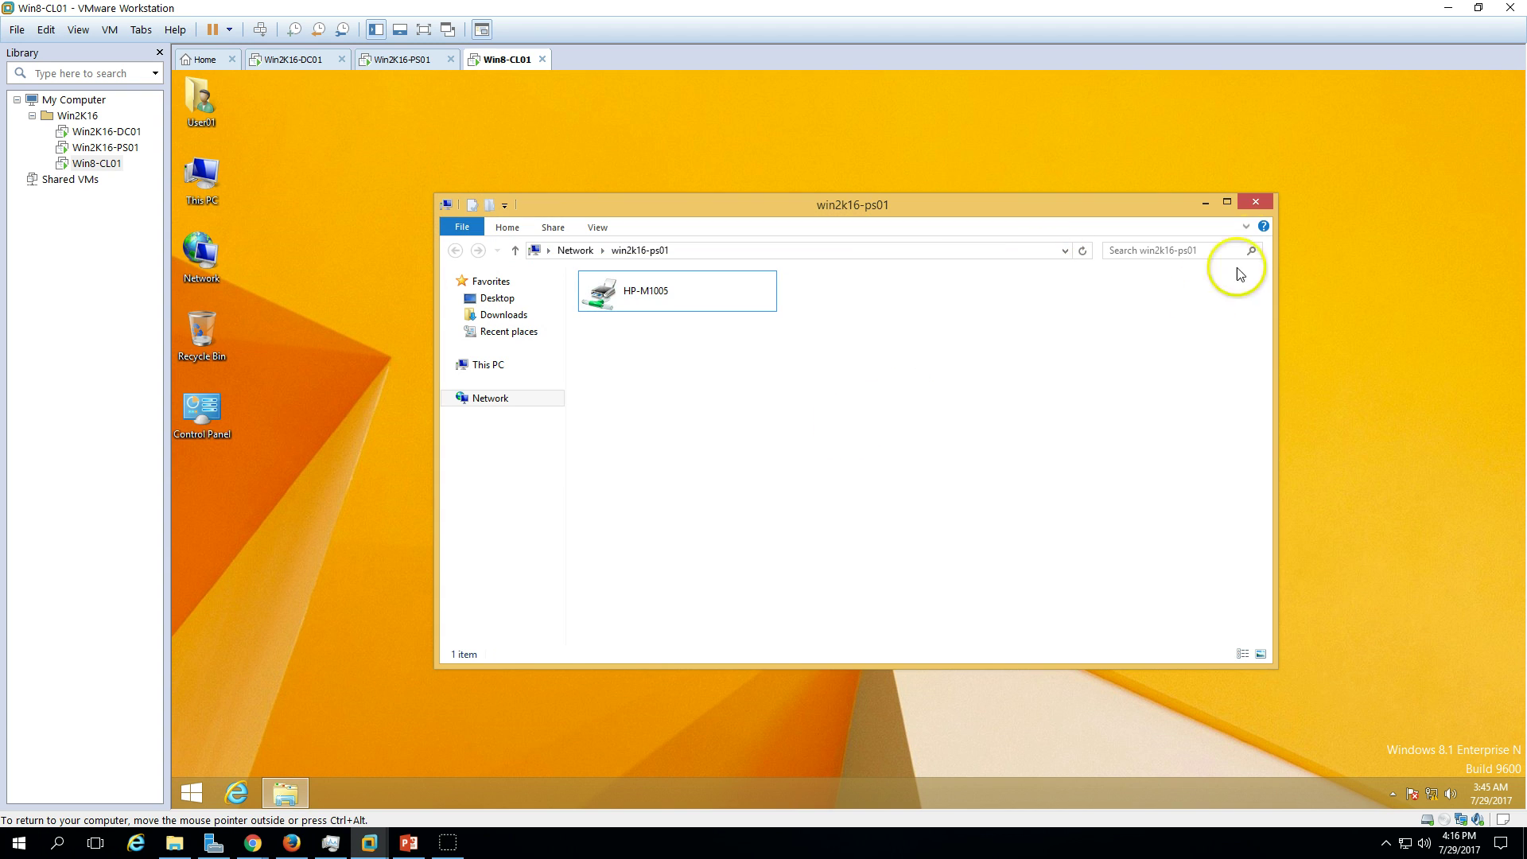
pyautogui.click(1256, 201)
pyautogui.click(403, 59)
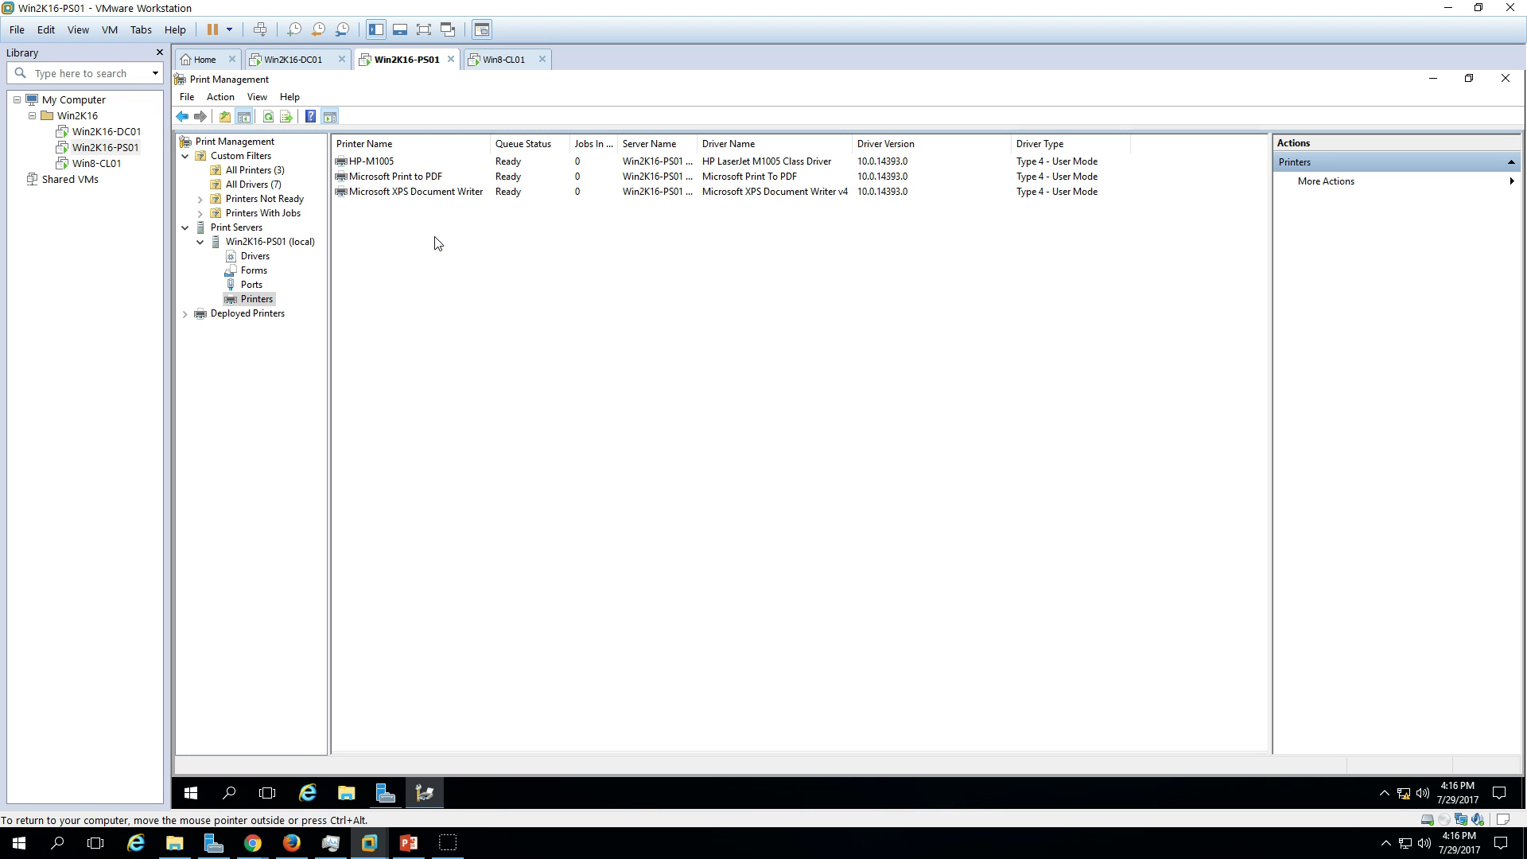
pyautogui.click(508, 58)
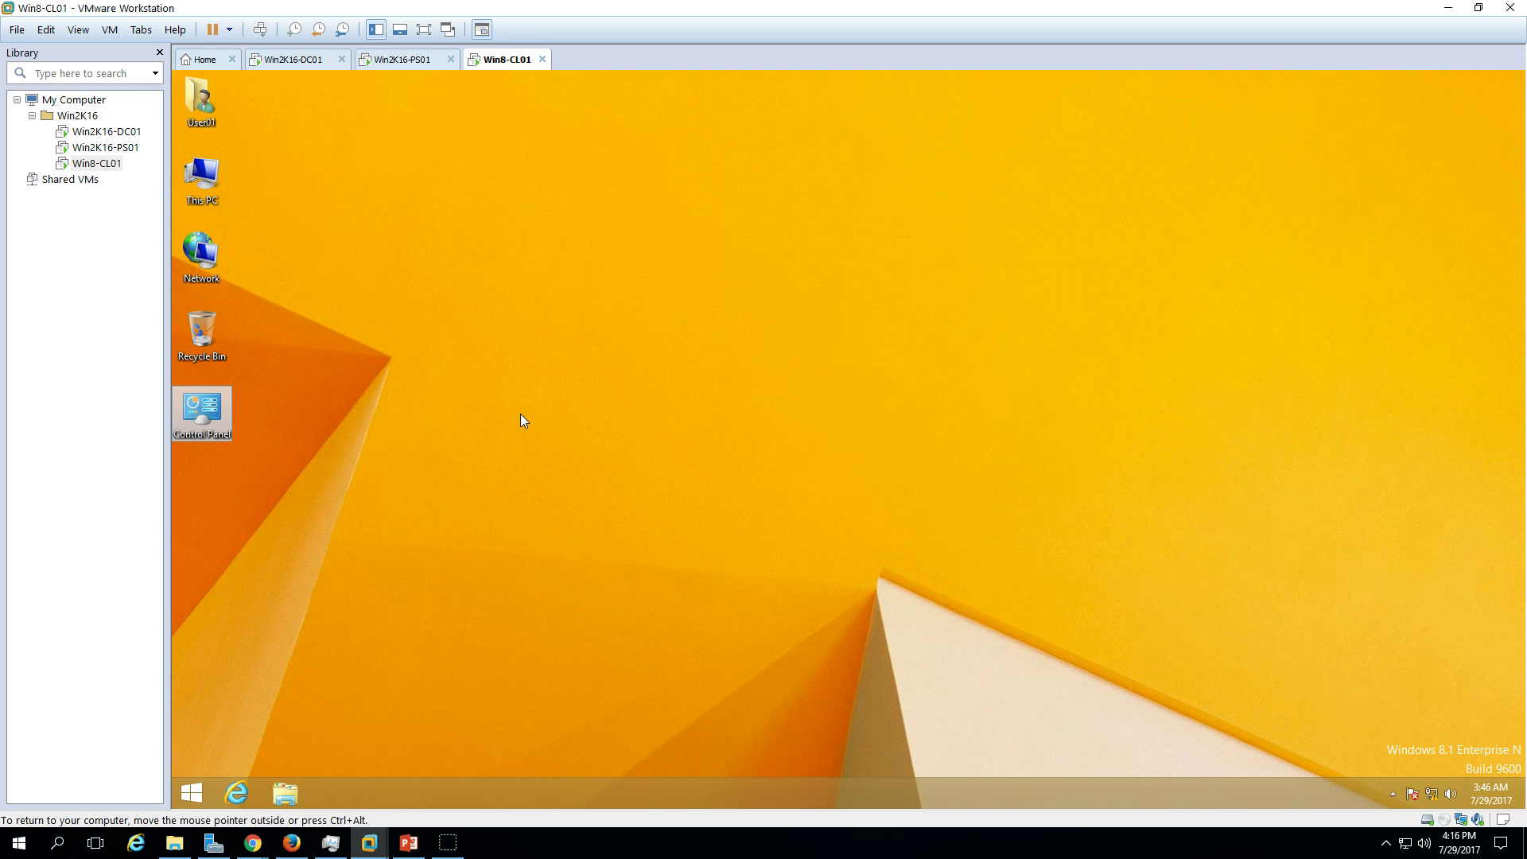
pyautogui.click(408, 843)
pyautogui.click(1384, 819)
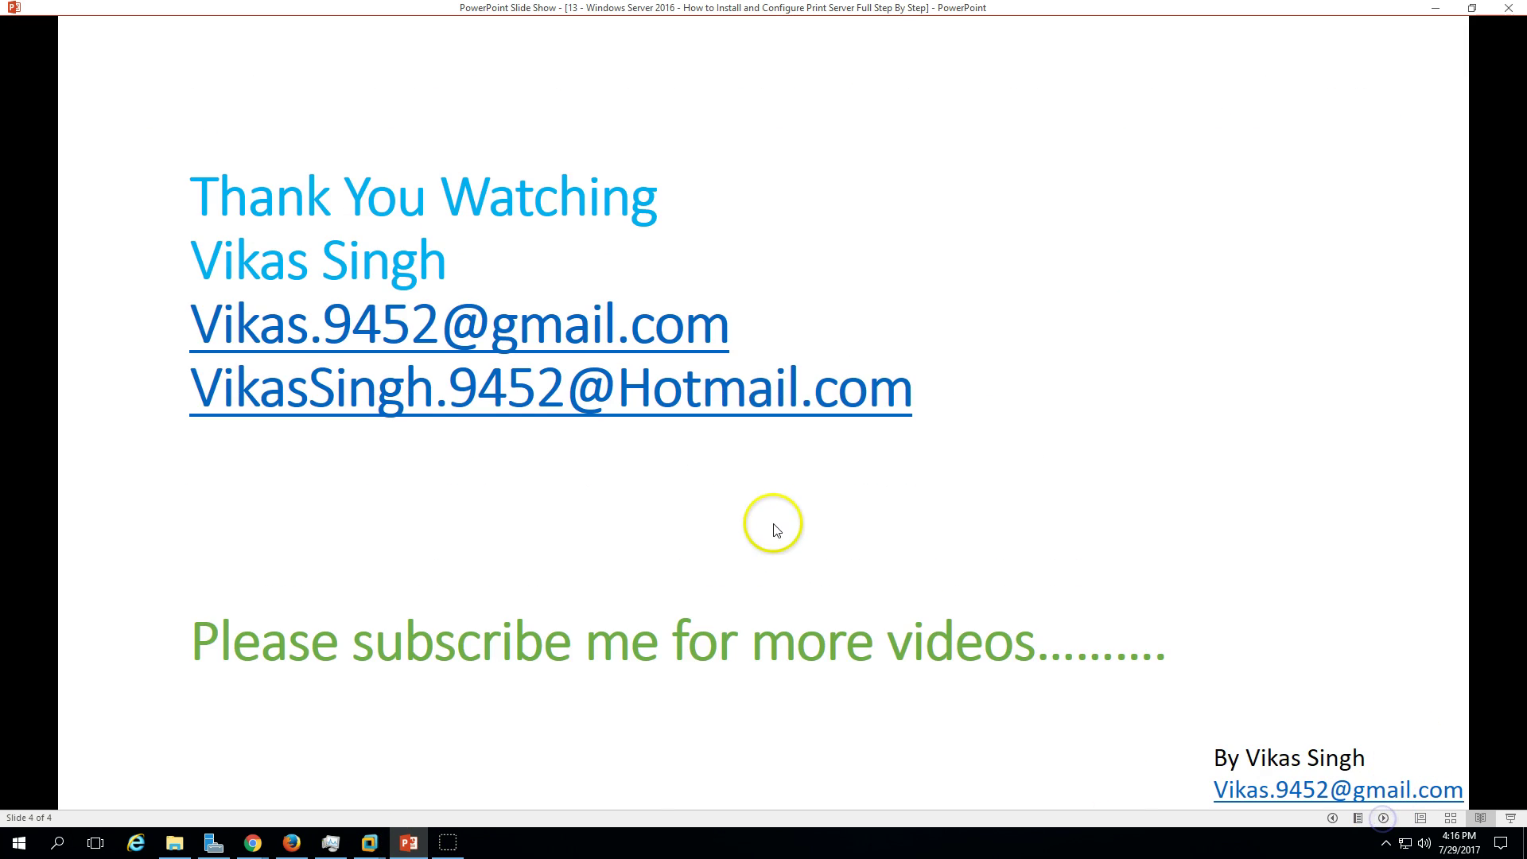